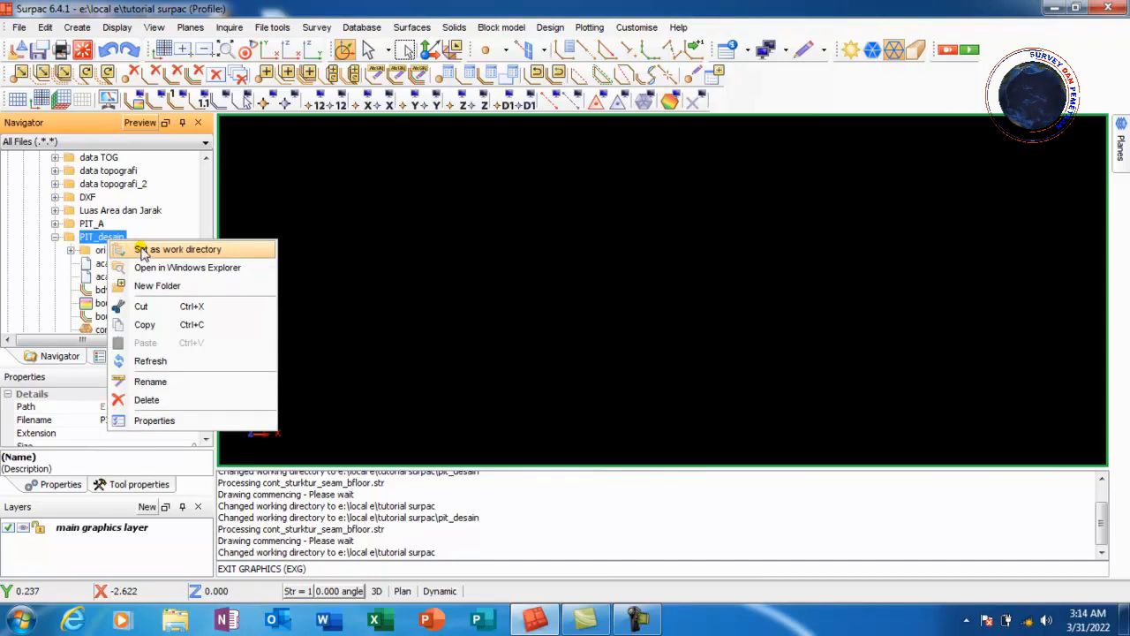
Set the PIT_desain folder as the working directory
{"action": "left_click", "coordinate": [143, 250]}
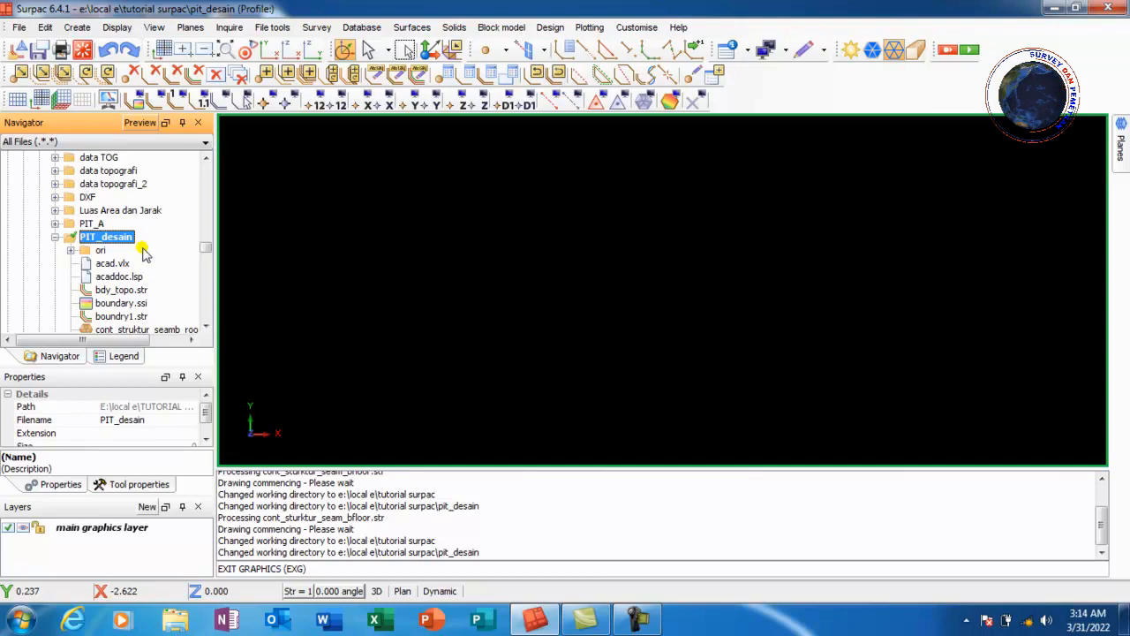
Open cont_struktur_seam_bfloor.str in the graphics window
{"action": "scroll", "coordinate": [132, 238], "scroll_direction": "down", "scroll_amount": 2}
{"action": "scroll", "coordinate": [119, 225], "scroll_direction": "up", "scroll_amount": 1}
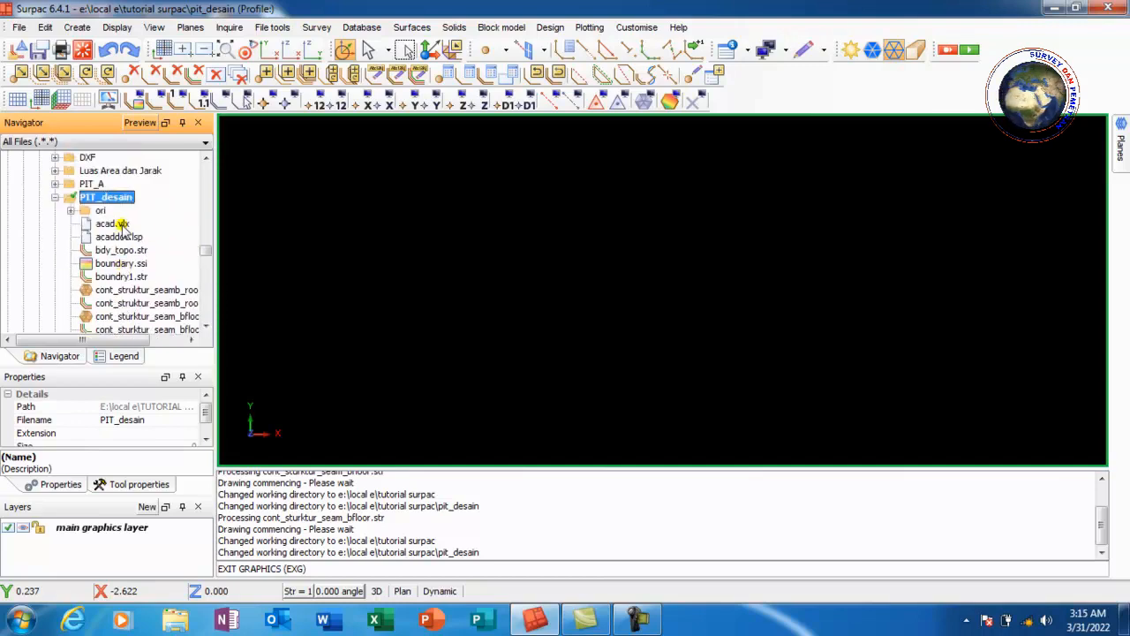
{"action": "scroll", "coordinate": [121, 243], "scroll_direction": "down", "scroll_amount": 2}
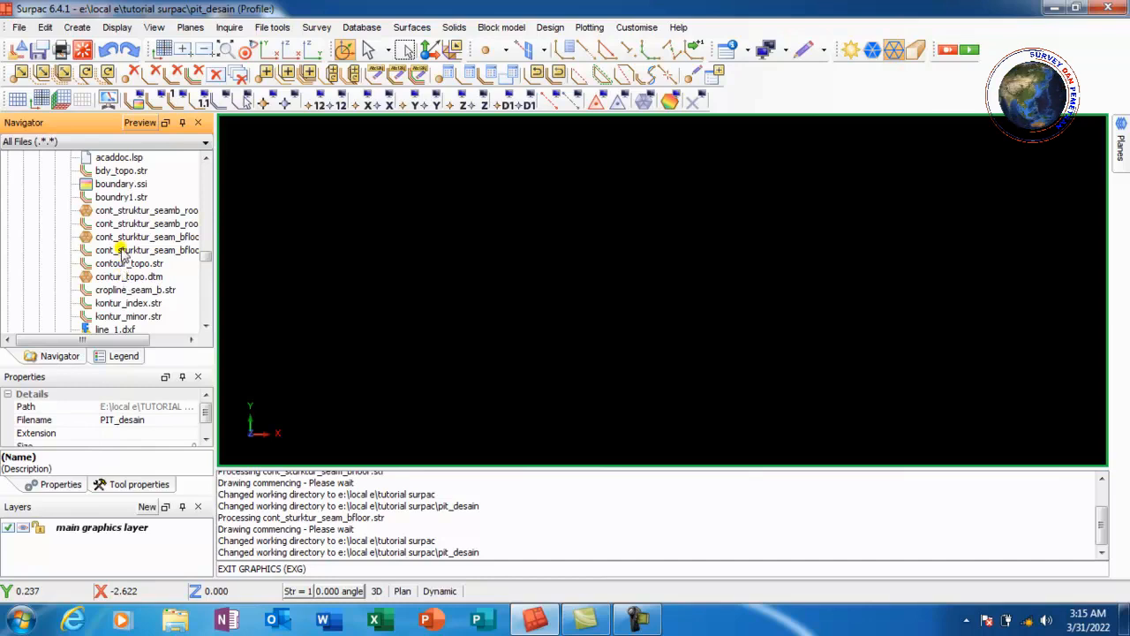
{"action": "left_click", "coordinate": [122, 251]}
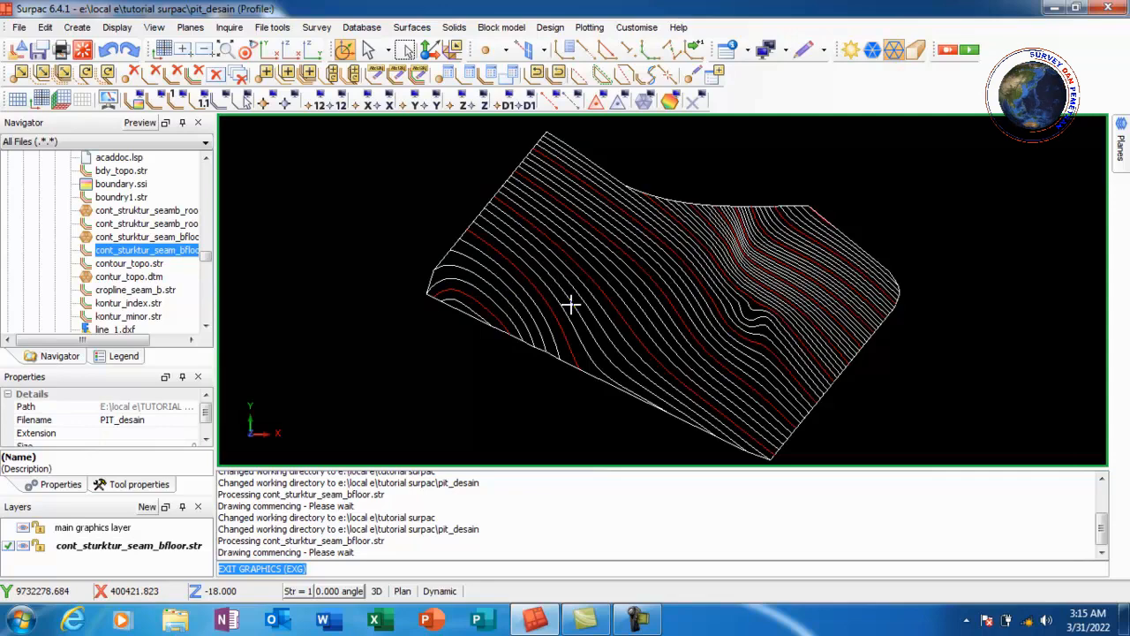
{"action": "scroll", "coordinate": [571, 305], "scroll_direction": "down", "scroll_amount": 3}
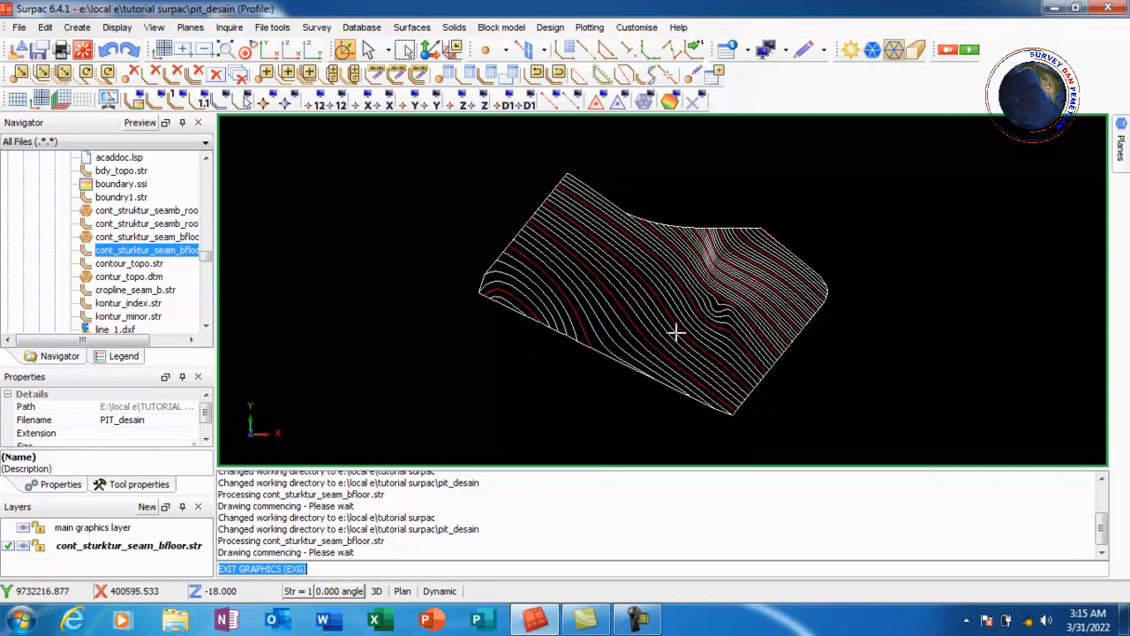
Inspect the coordinates and elevation of a contour point near the upper-left edge with Edit point
{"action": "left_click", "coordinate": [693, 78]}
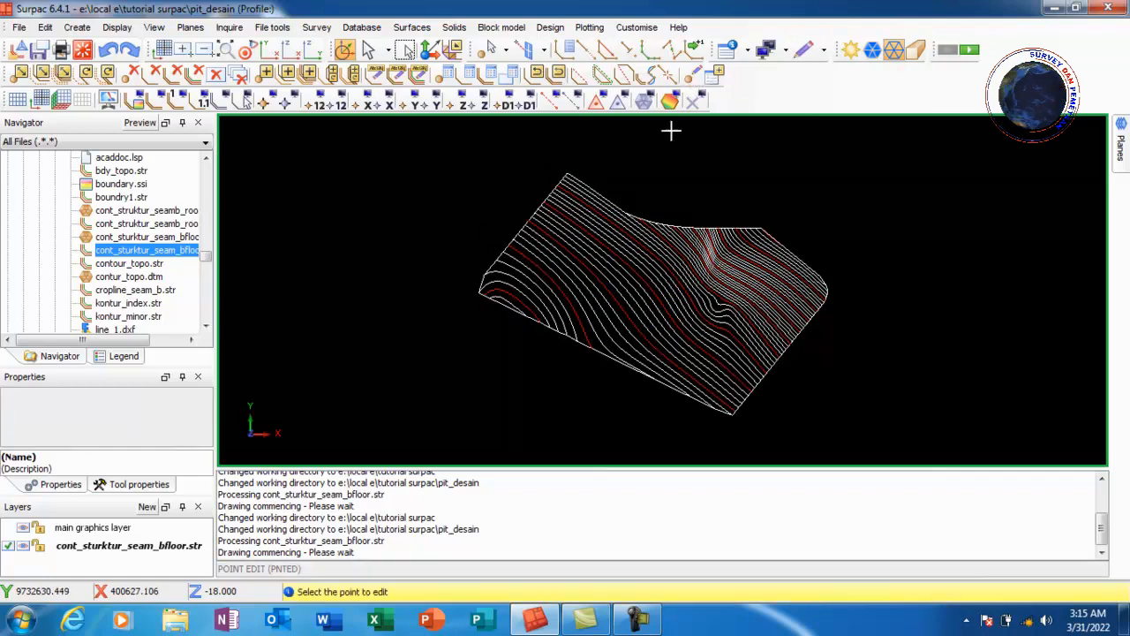
{"action": "scroll", "coordinate": [601, 361], "scroll_direction": "up", "scroll_amount": 2}
{"action": "scroll", "coordinate": [468, 261], "scroll_direction": "up", "scroll_amount": 2}
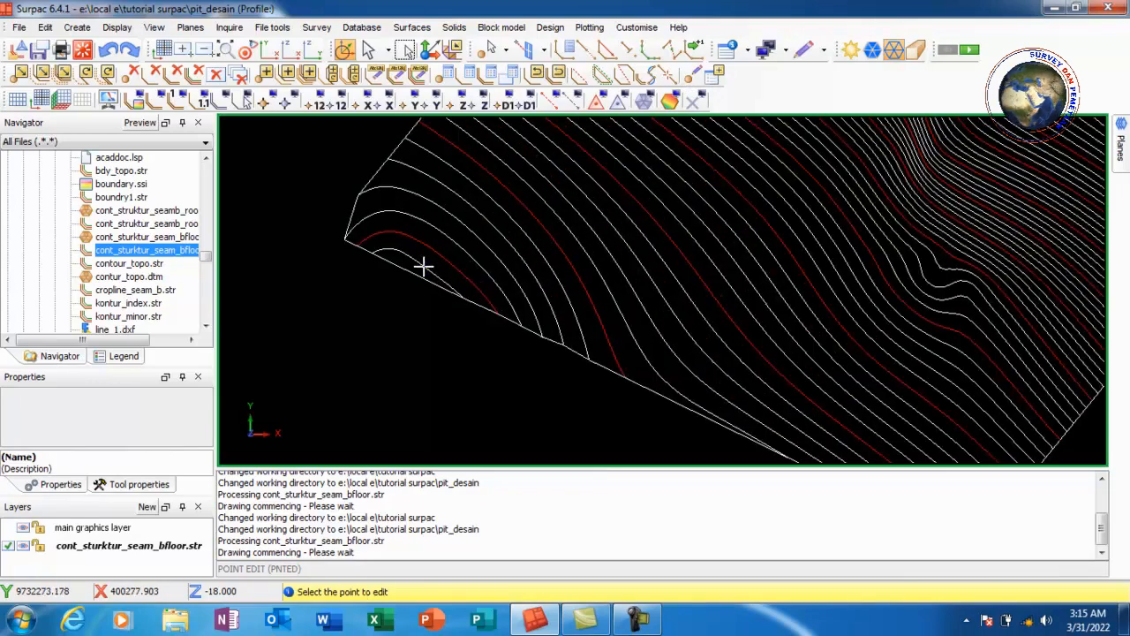
{"action": "left_click", "coordinate": [424, 265]}
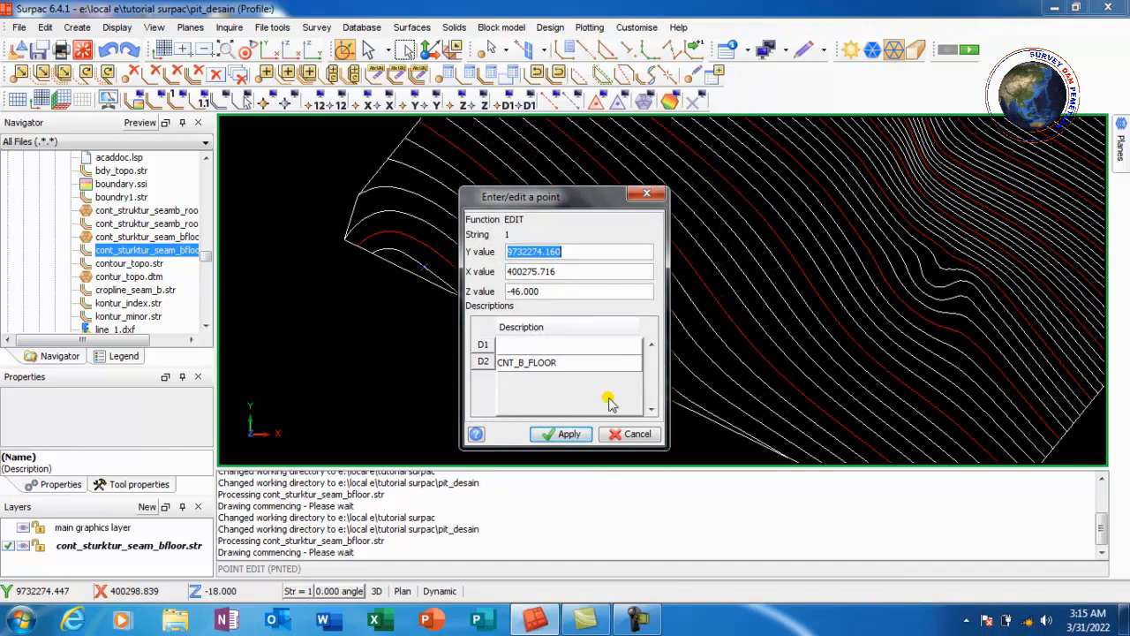
{"action": "left_click", "coordinate": [637, 434]}
Inspect the coordinates and elevation of a contour point on the lower edge with Edit point
{"action": "scroll", "coordinate": [537, 247], "scroll_direction": "down", "scroll_amount": 5}
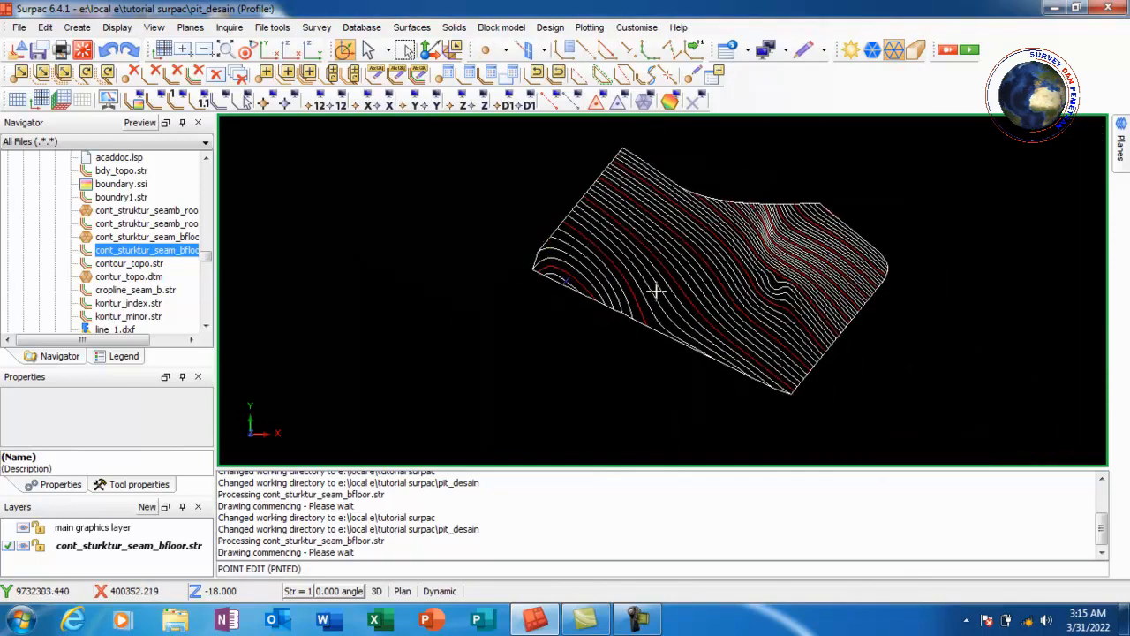
{"action": "scroll", "coordinate": [894, 375], "scroll_direction": "up", "scroll_amount": 2}
{"action": "left_click", "coordinate": [702, 104]}
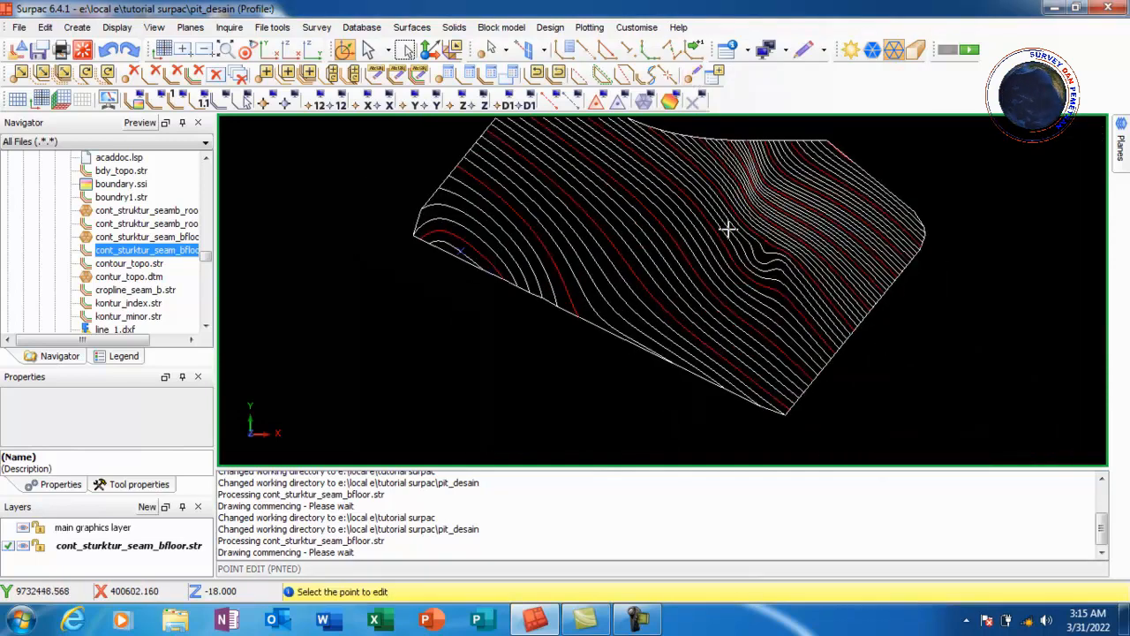
{"action": "scroll", "coordinate": [786, 407], "scroll_direction": "up", "scroll_amount": 3}
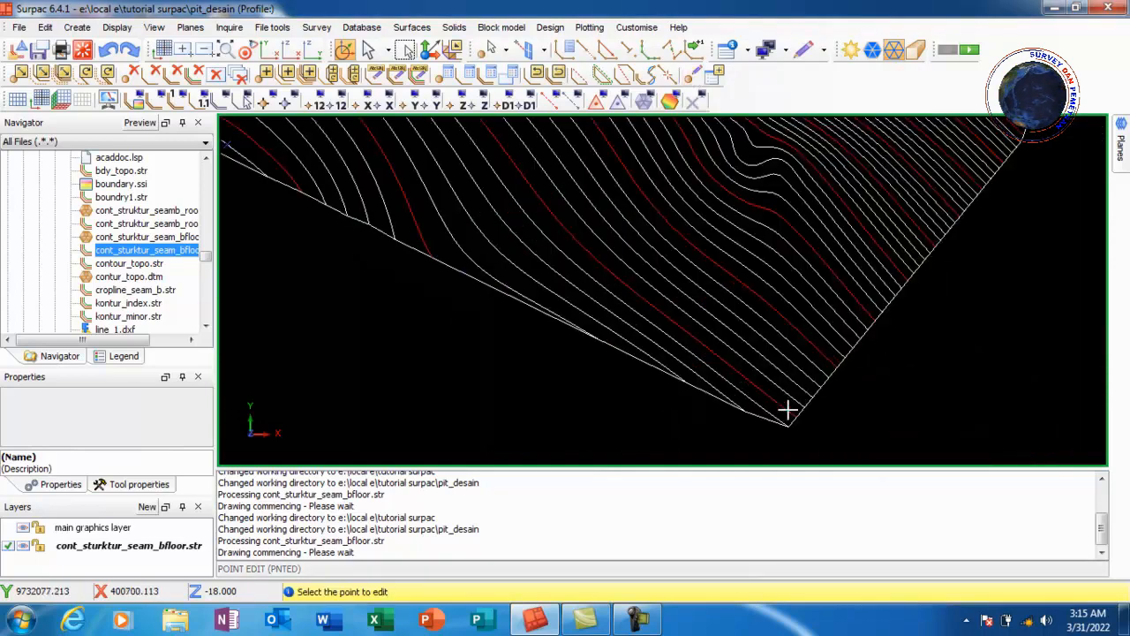
{"action": "left_click", "coordinate": [666, 362]}
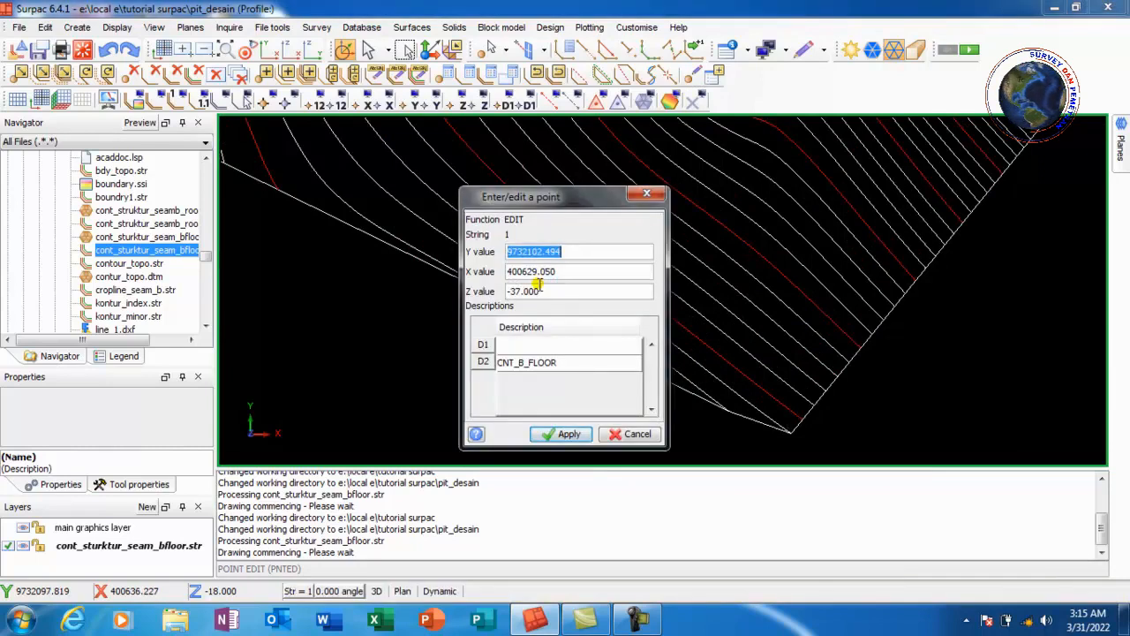
{"action": "left_click", "coordinate": [638, 434]}
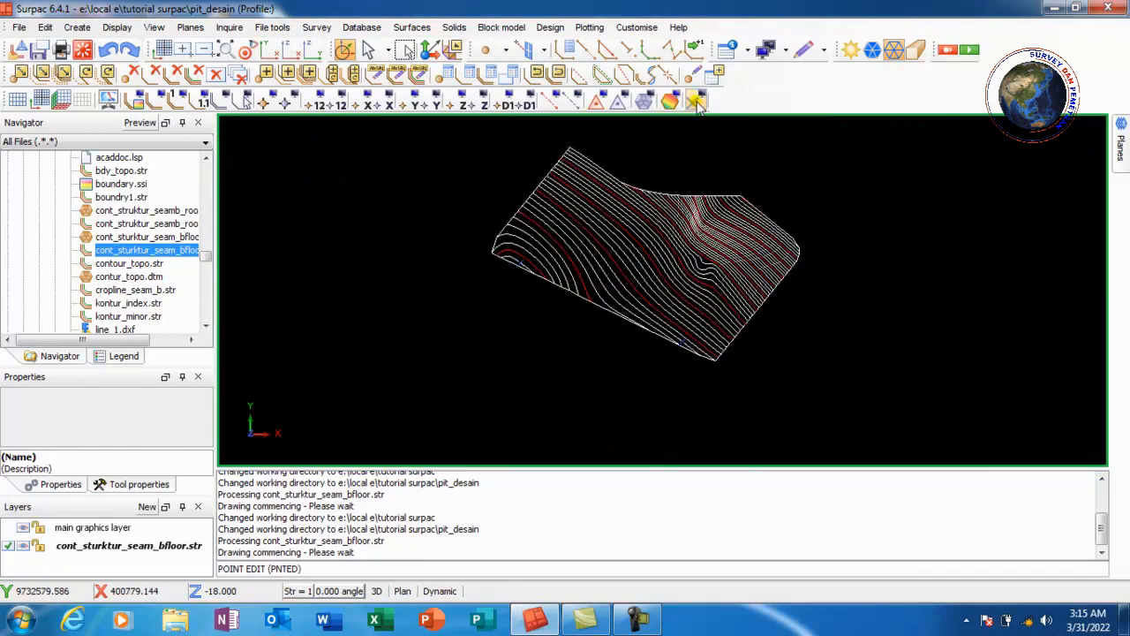
Erase the temporary markers from the graphics
{"action": "scroll", "coordinate": [626, 210], "scroll_direction": "up", "scroll_amount": 2}
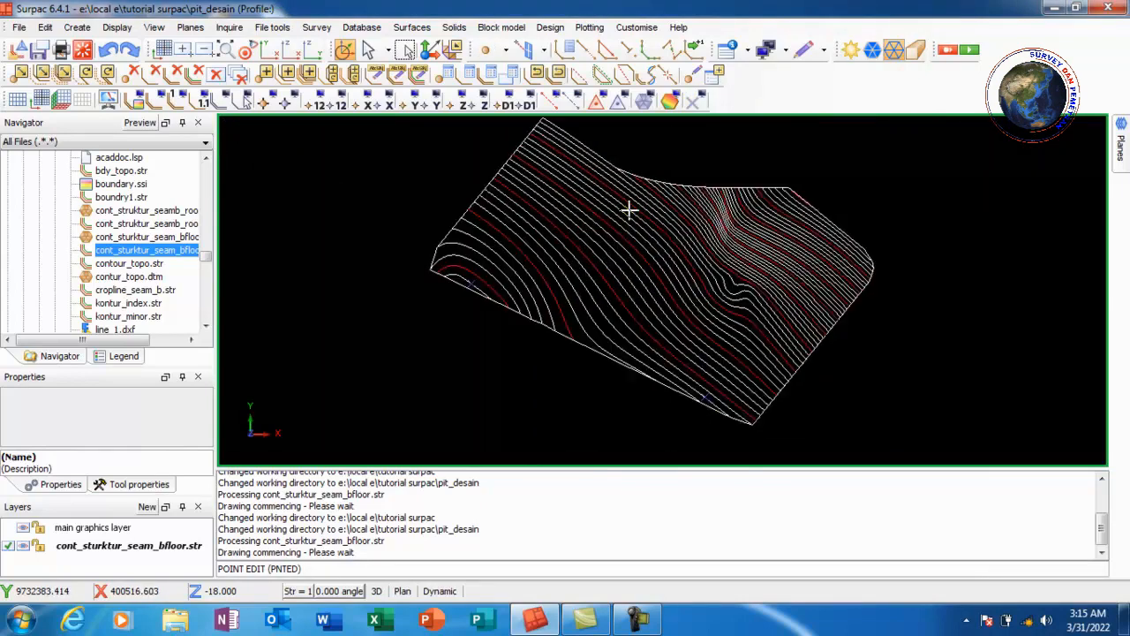
{"action": "left_click", "coordinate": [694, 103]}
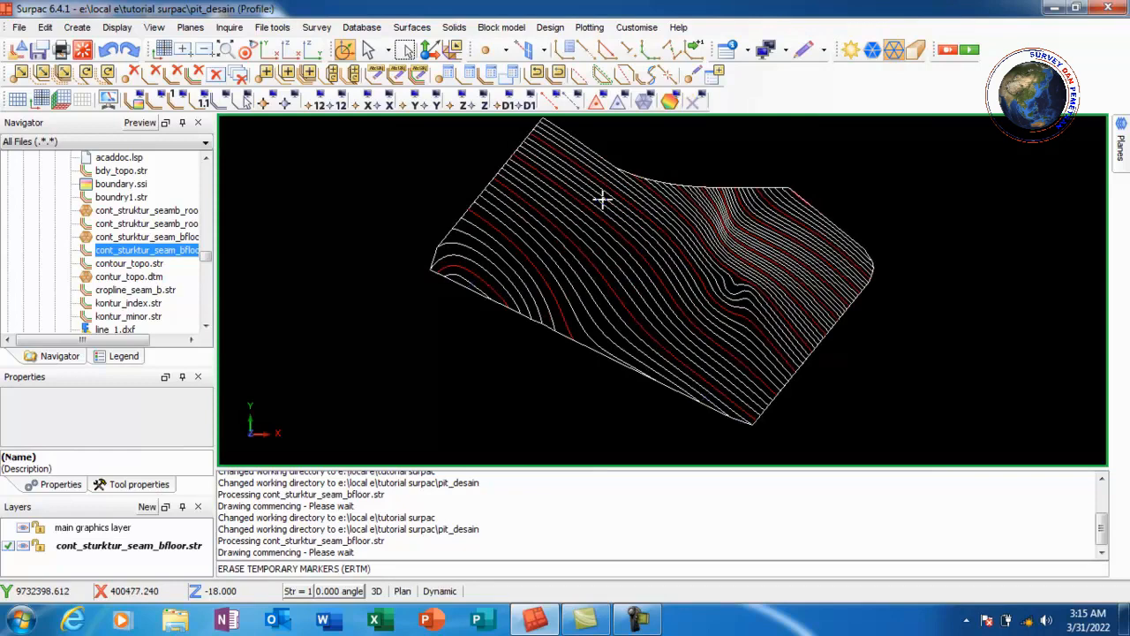
Clip the seam floor contour segments inside the closed boundary segment using Clip by selected segment, then erase temporary markers
{"action": "scroll", "coordinate": [656, 200], "scroll_direction": "down", "scroll_amount": 2}
{"action": "scroll", "coordinate": [656, 207], "scroll_direction": "up", "scroll_amount": 1}
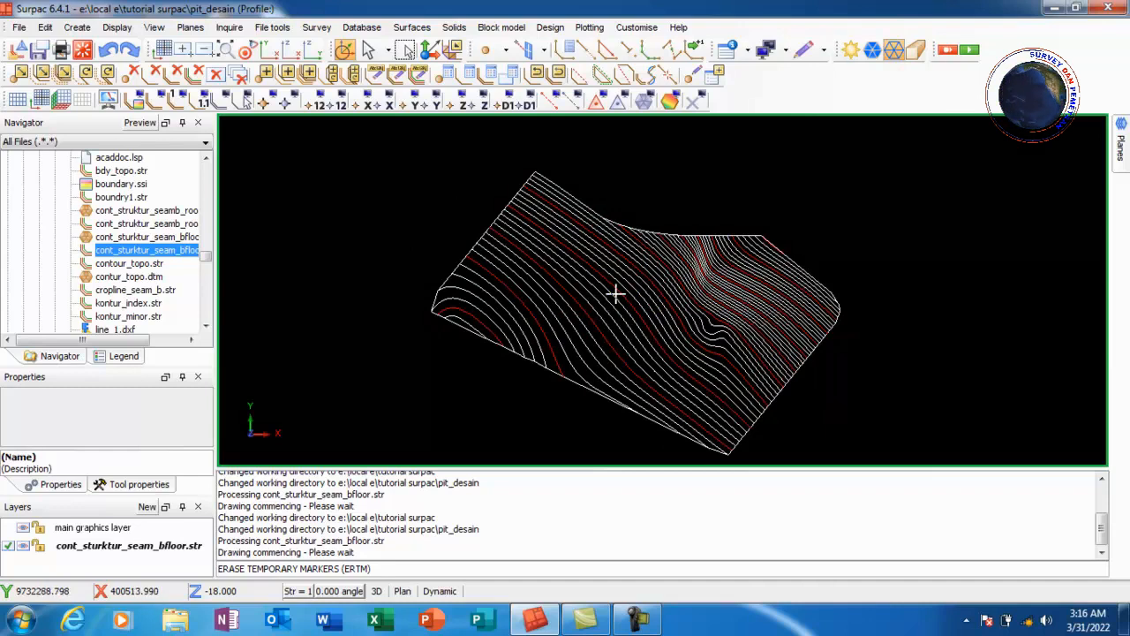
{"action": "left_click", "coordinate": [44, 27]}
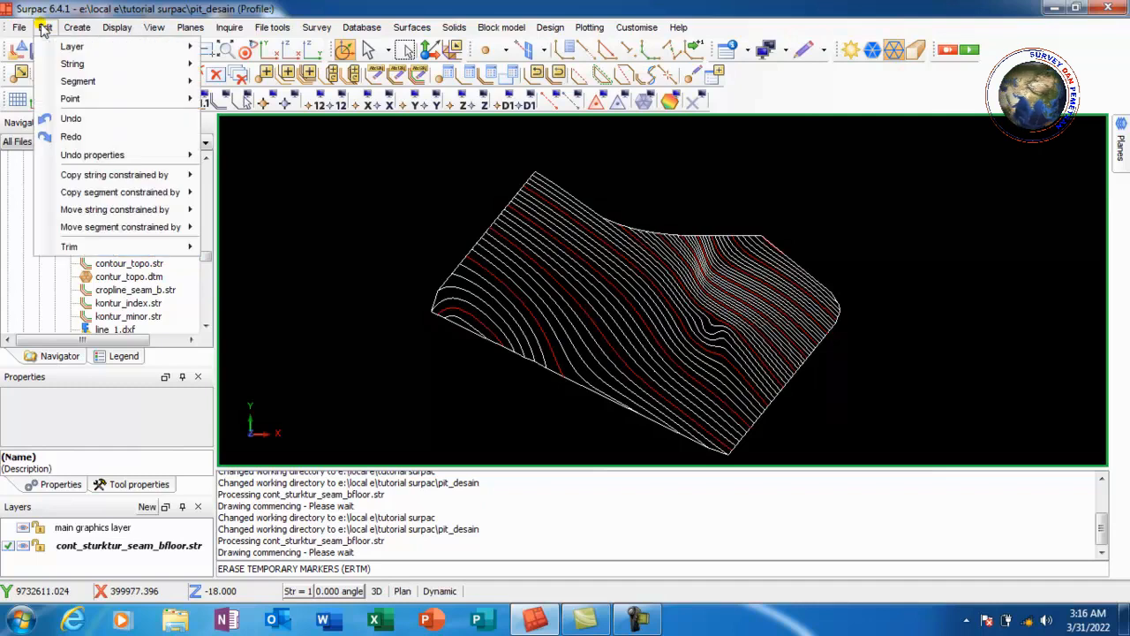
{"action": "mouse_move", "coordinate": [163, 254]}
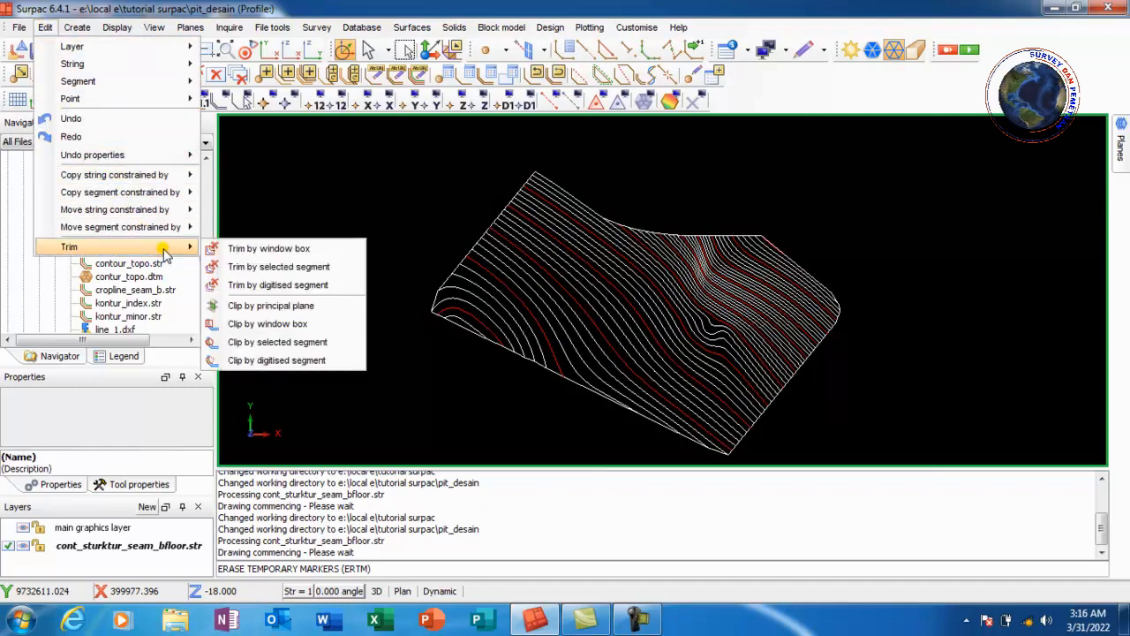
{"action": "left_click", "coordinate": [319, 347]}
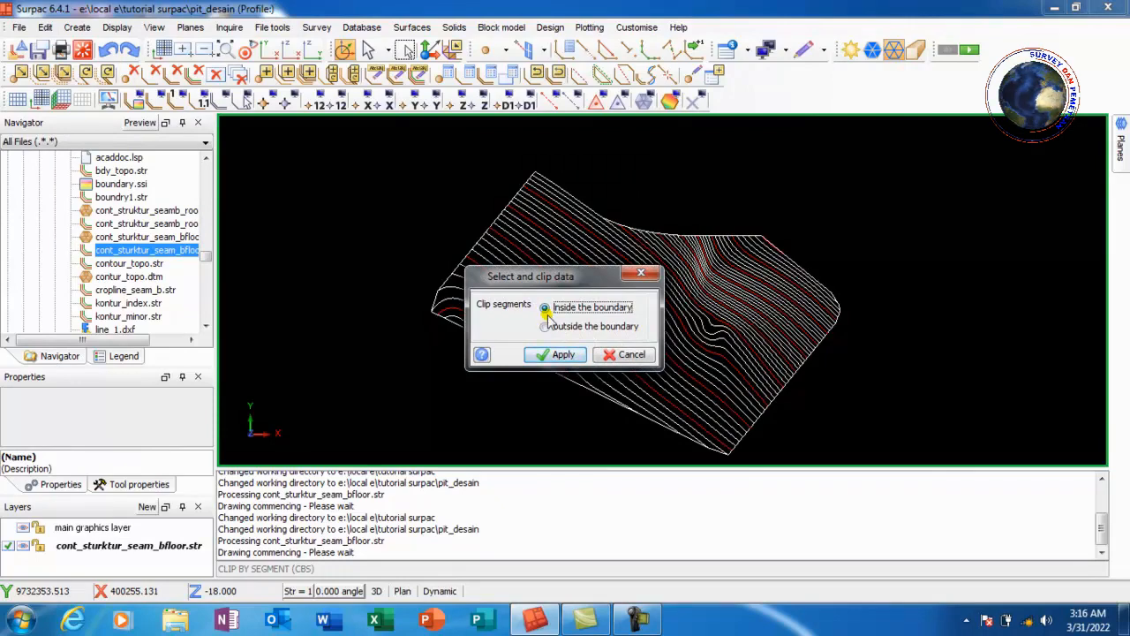
{"action": "left_click", "coordinate": [558, 355]}
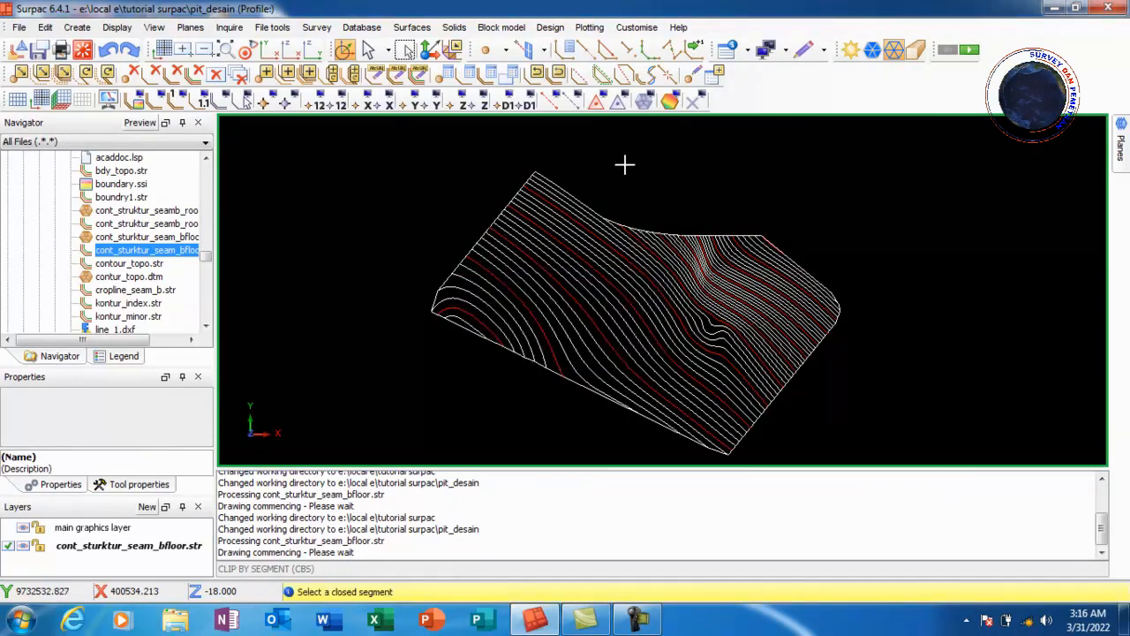
{"action": "scroll", "coordinate": [494, 255], "scroll_direction": "up", "scroll_amount": 4}
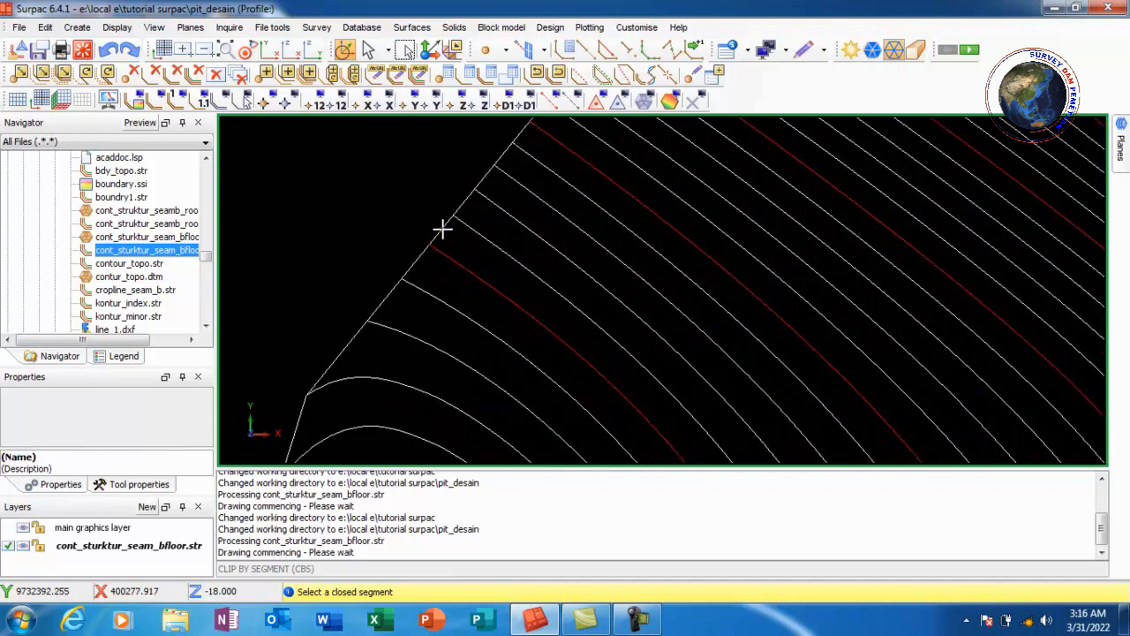
{"action": "left_click", "coordinate": [441, 229]}
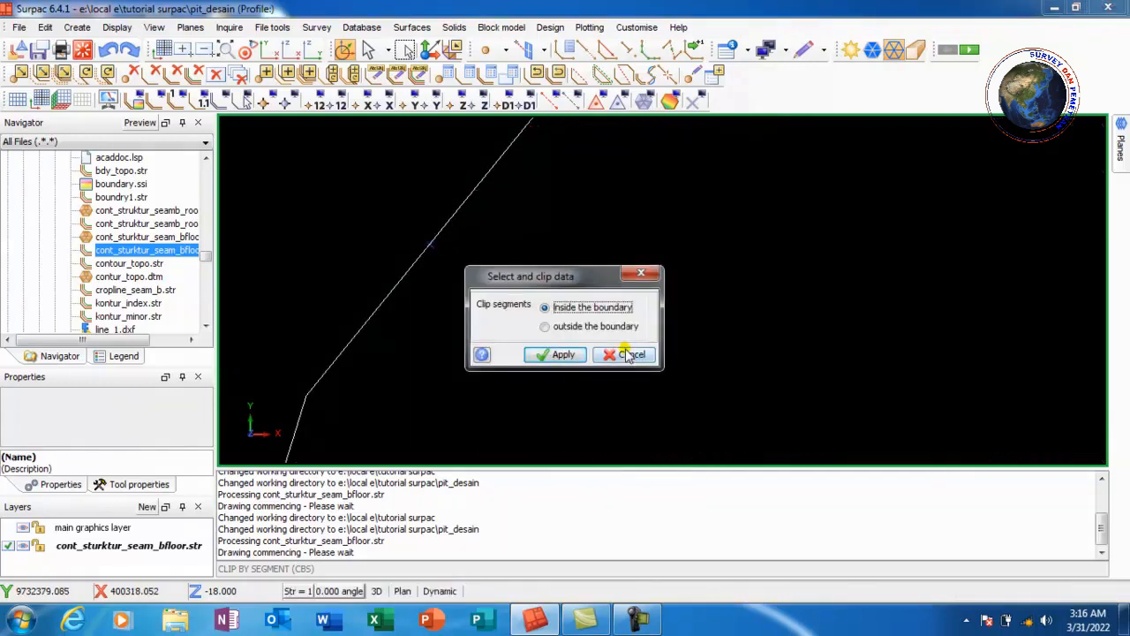
{"action": "left_click", "coordinate": [628, 355]}
{"action": "scroll", "coordinate": [540, 240], "scroll_direction": "down", "scroll_amount": 4}
{"action": "scroll", "coordinate": [711, 243], "scroll_direction": "up", "scroll_amount": 2}
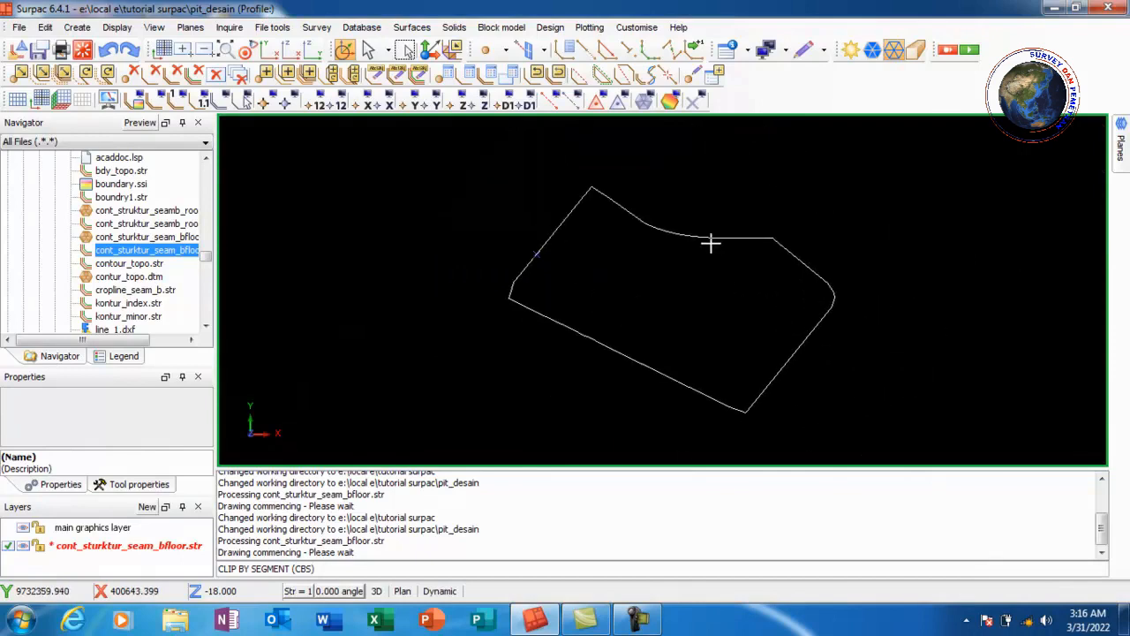
{"action": "left_click", "coordinate": [694, 103]}
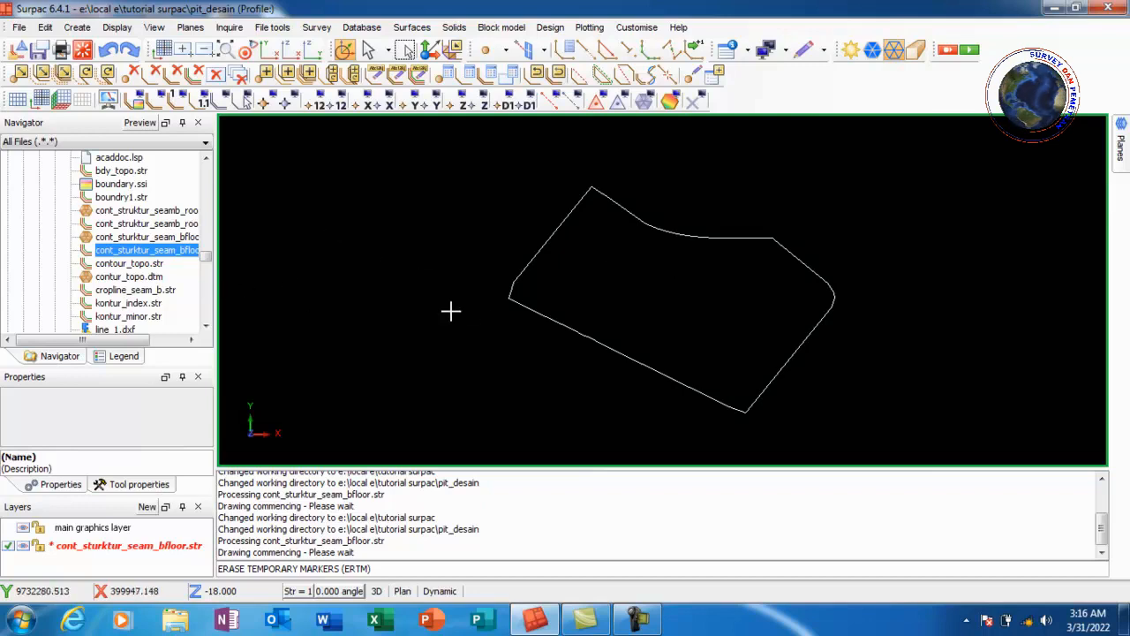
Load contour_topo.str into the graphics window alongside the seam floor layer
{"action": "left_click", "coordinate": [138, 264]}
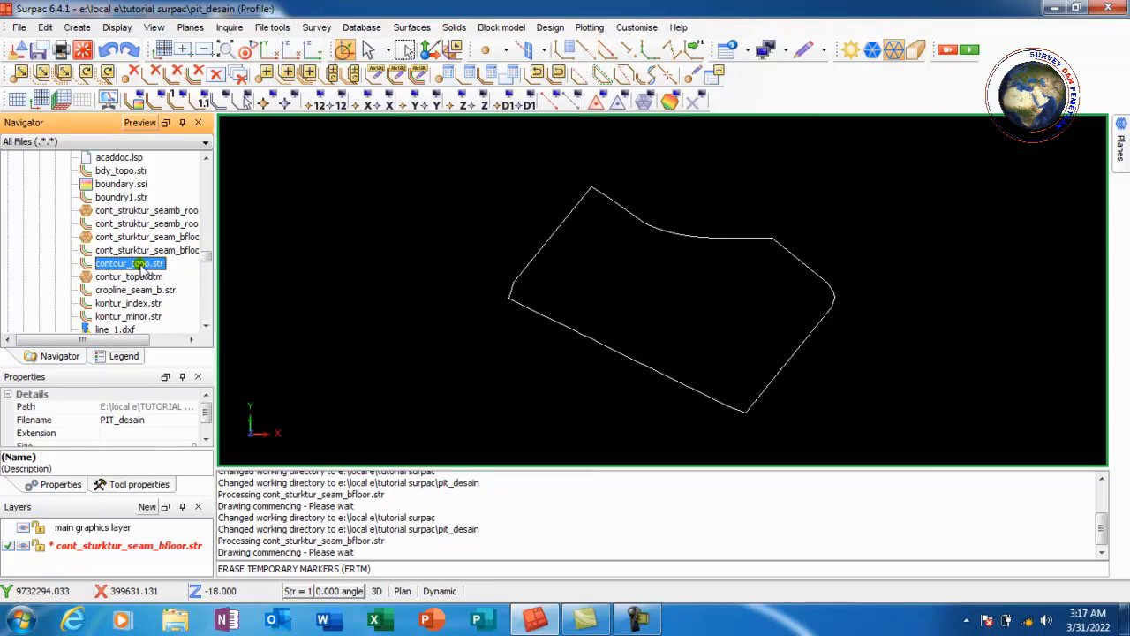
{"action": "left_click_drag", "start_coordinate": [139, 264], "coordinate": [540, 267]}
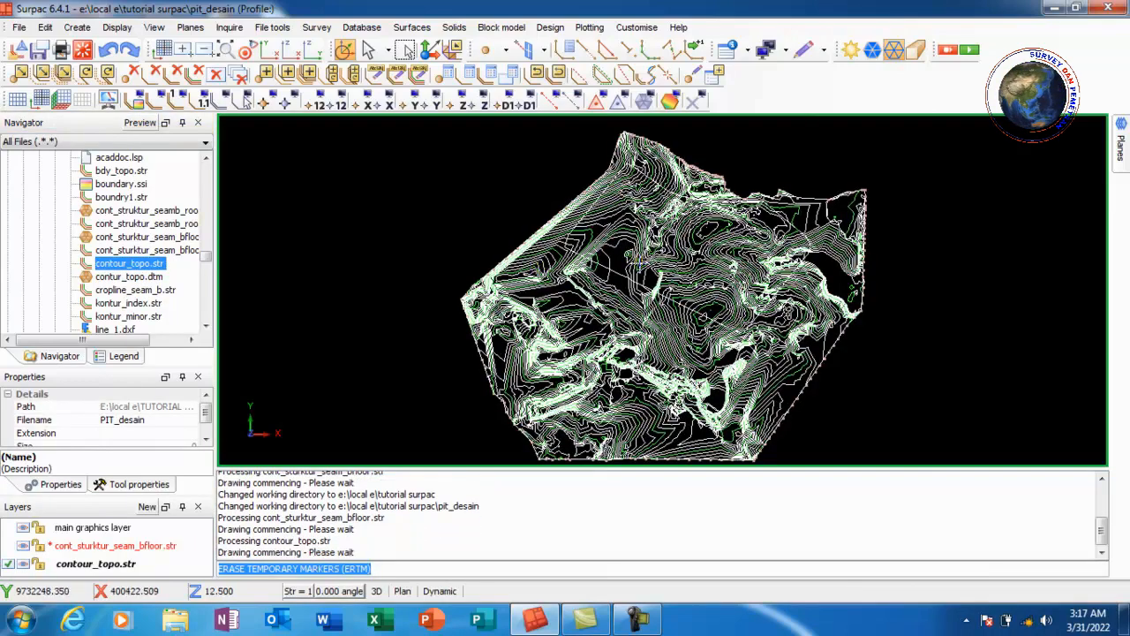
{"action": "scroll", "coordinate": [634, 263], "scroll_direction": "up", "scroll_amount": 2}
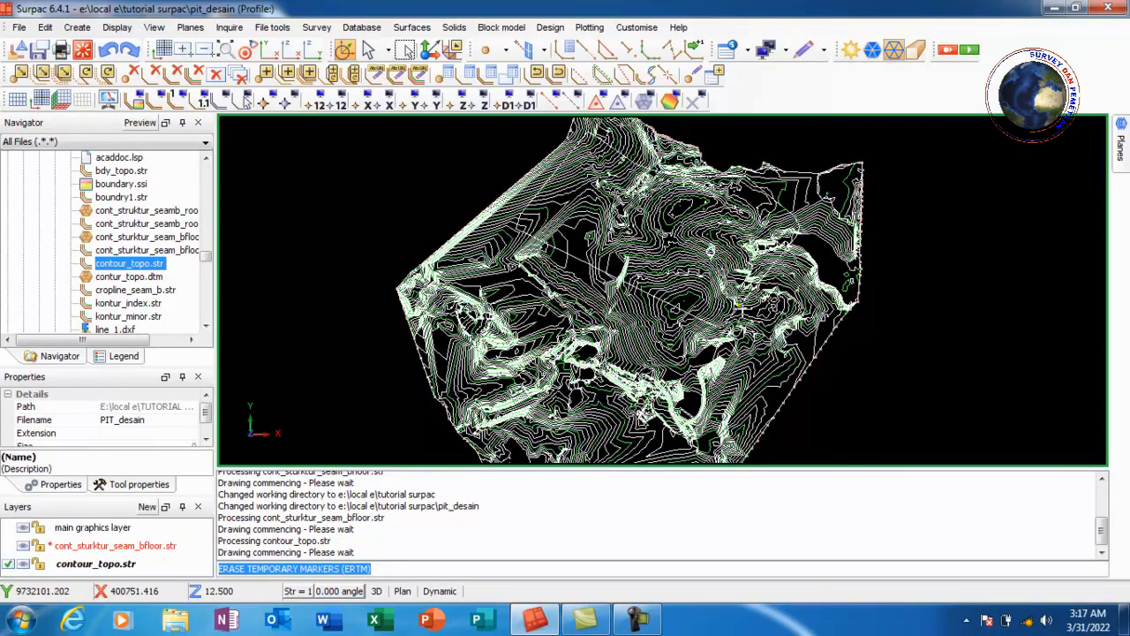
{"action": "scroll", "coordinate": [744, 298], "scroll_direction": "up", "scroll_amount": 1}
{"action": "scroll", "coordinate": [548, 297], "scroll_direction": "down", "scroll_amount": 2}
{"action": "scroll", "coordinate": [730, 253], "scroll_direction": "up", "scroll_amount": 1}
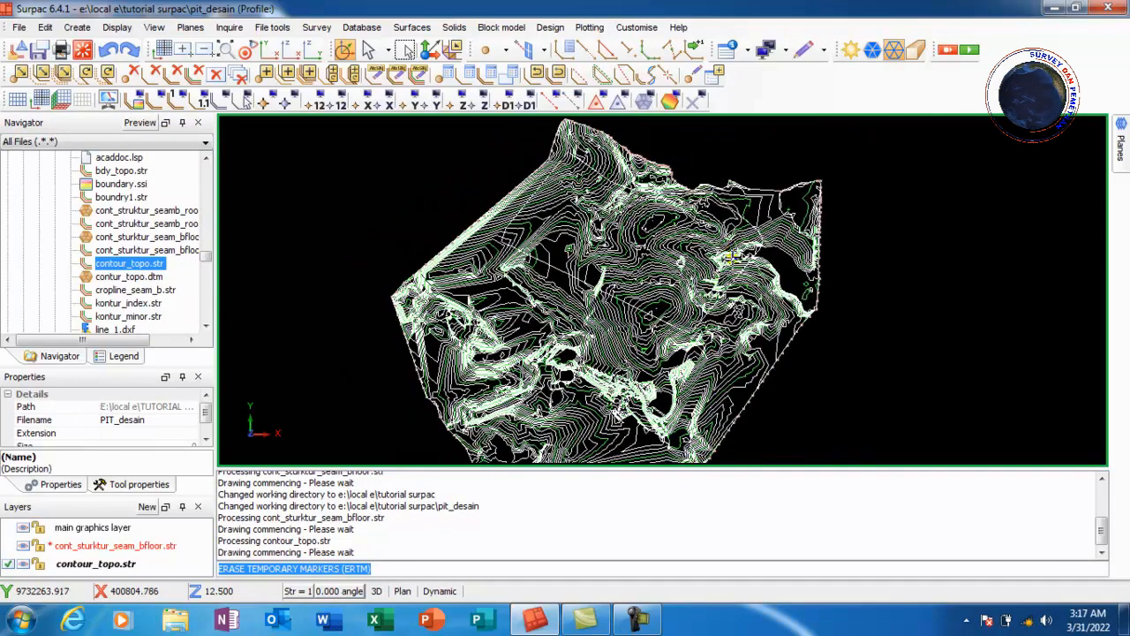
{"action": "scroll", "coordinate": [710, 297], "scroll_direction": "up", "scroll_amount": 1}
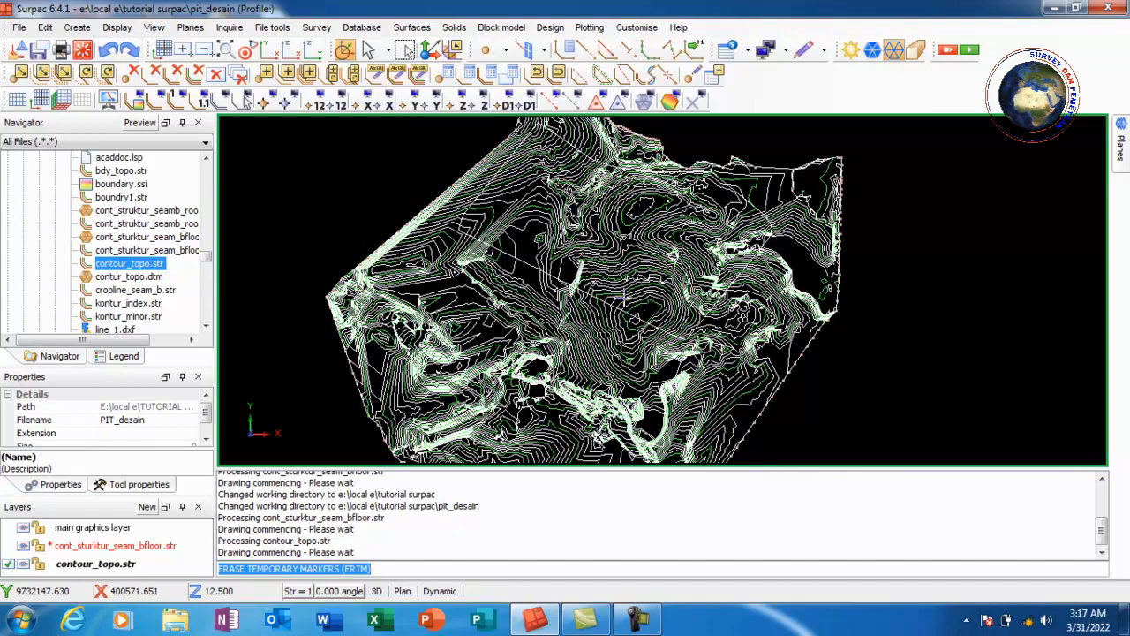
Label the contour_topo.str points with their z values, placing the text at each segment's centroid
{"action": "left_click", "coordinate": [113, 32]}
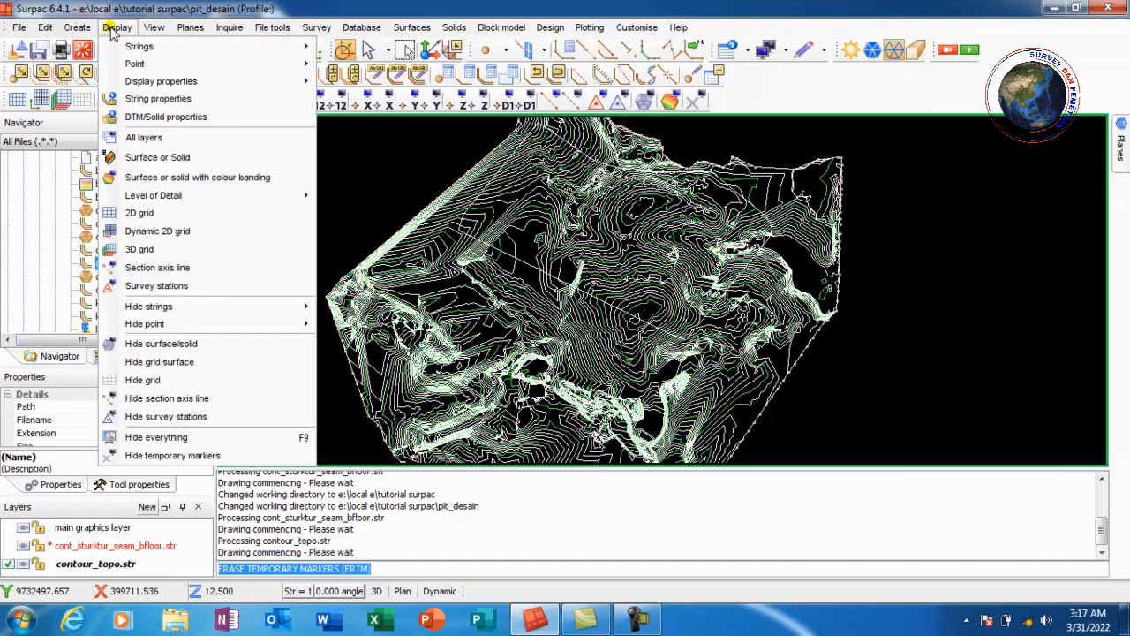
{"action": "mouse_move", "coordinate": [227, 66]}
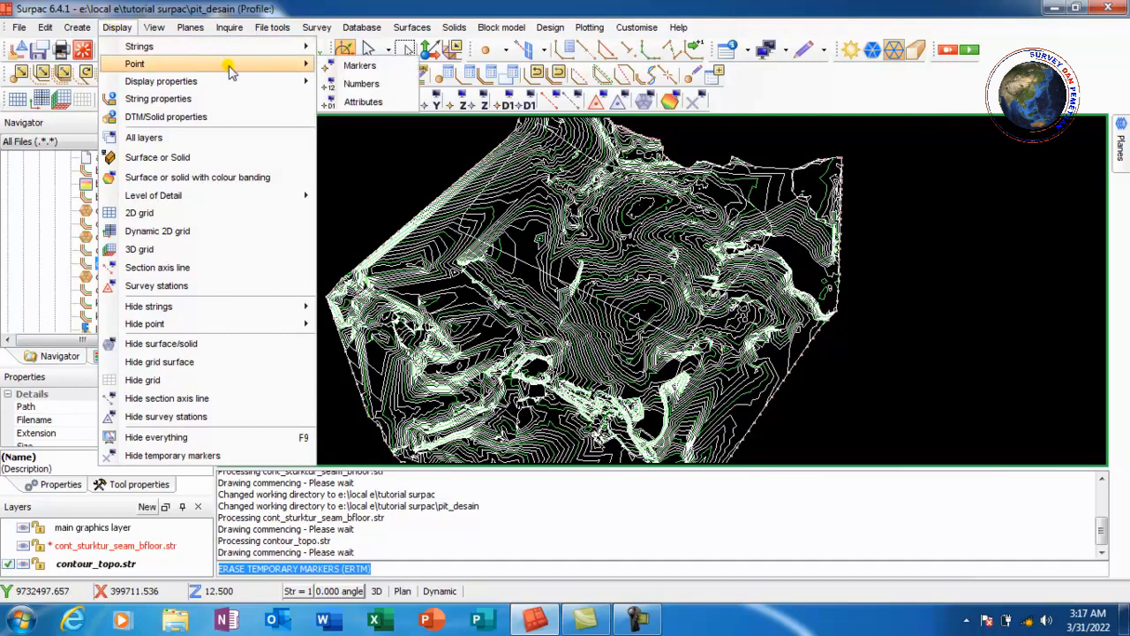
{"action": "left_click", "coordinate": [374, 103]}
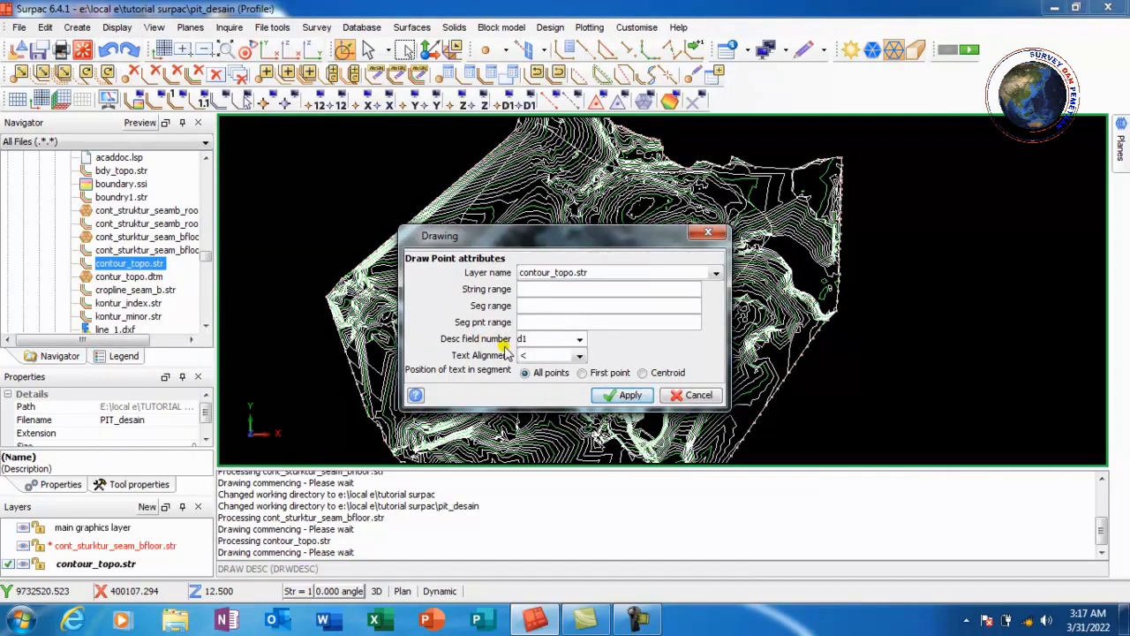
{"action": "left_click", "coordinate": [580, 339]}
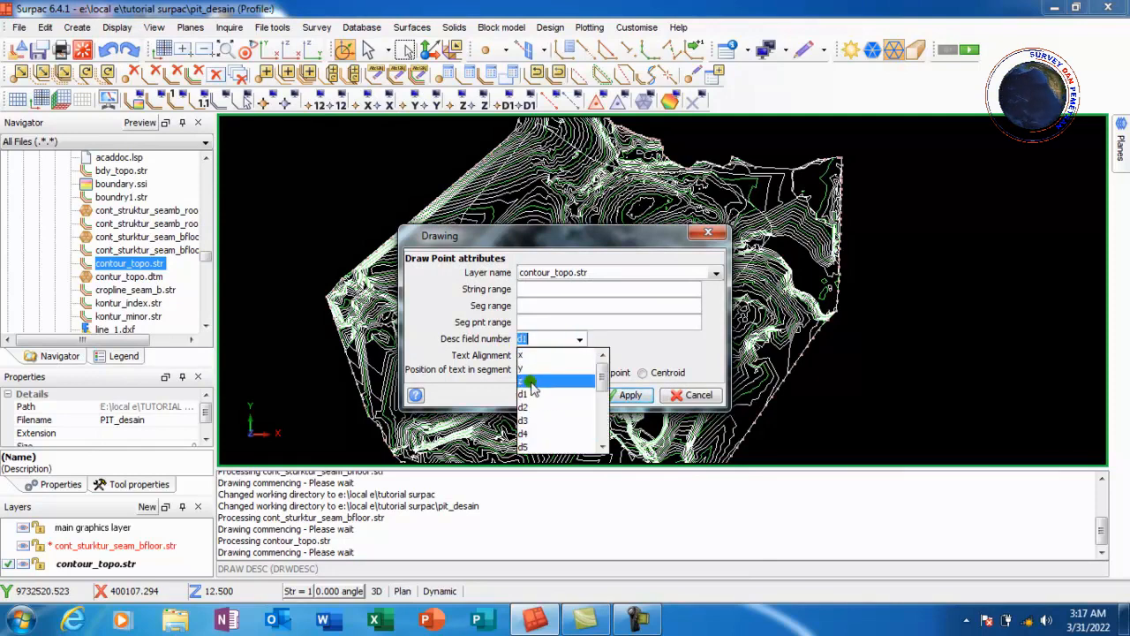
{"action": "left_click", "coordinate": [527, 381]}
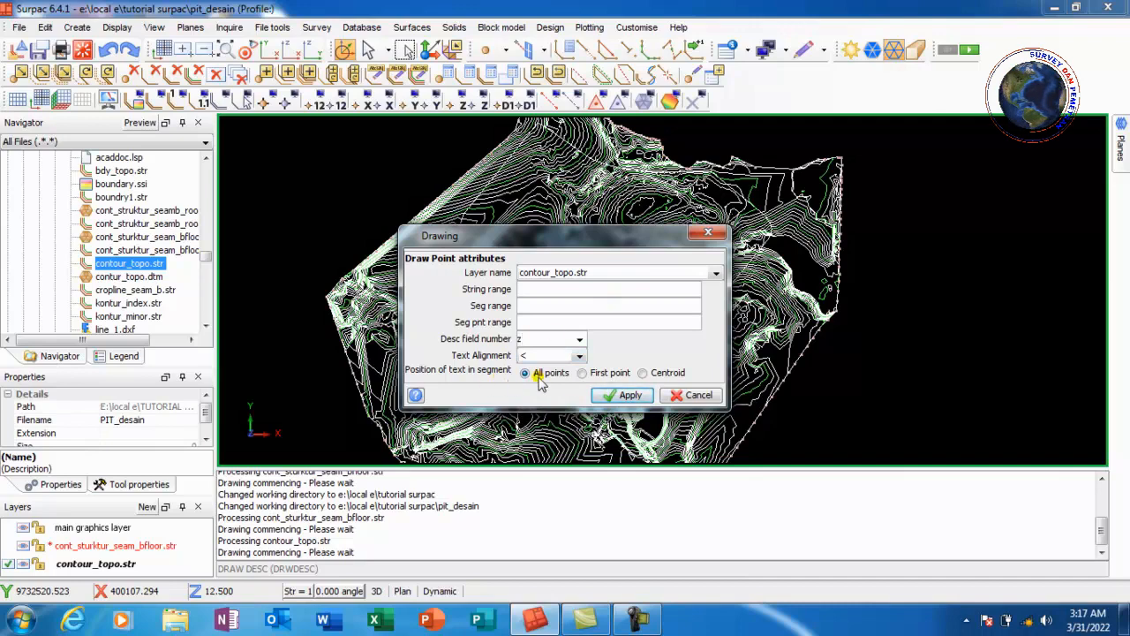
{"action": "left_click", "coordinate": [645, 374]}
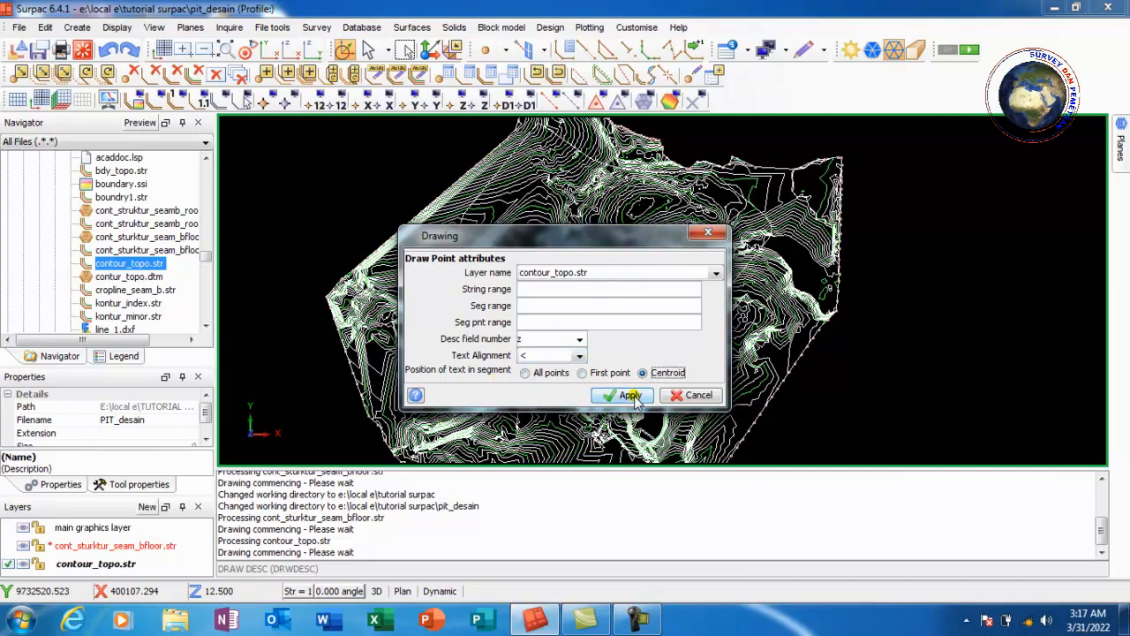
{"action": "left_click", "coordinate": [629, 396]}
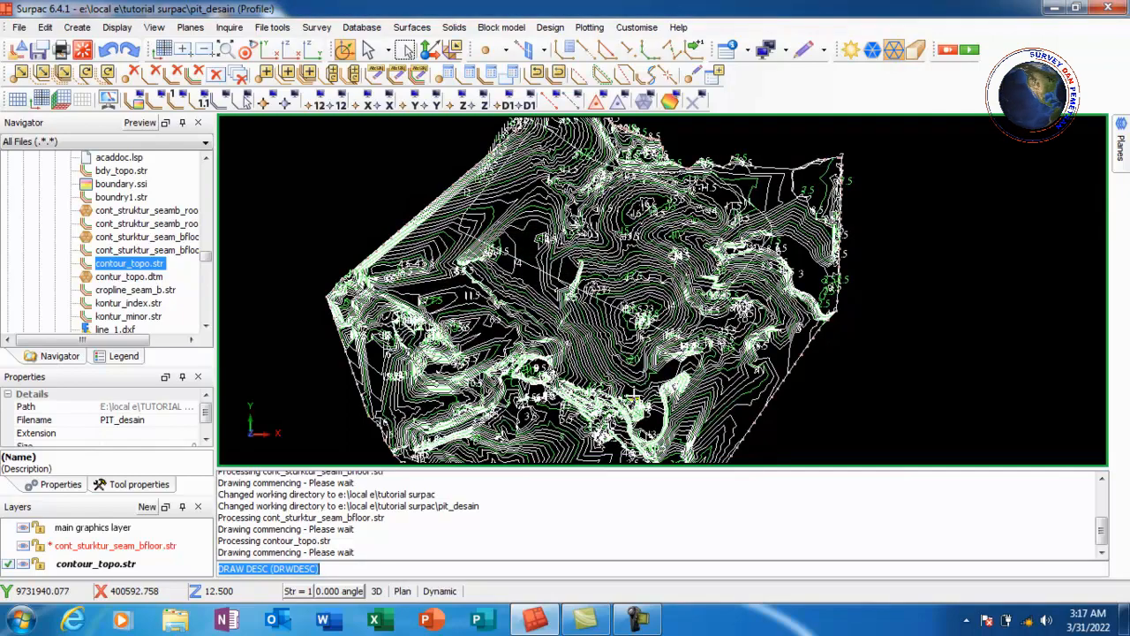
Examine the elevation labels on the topography contours at different zoom levels
{"action": "scroll", "coordinate": [618, 304], "scroll_direction": "up", "scroll_amount": 5}
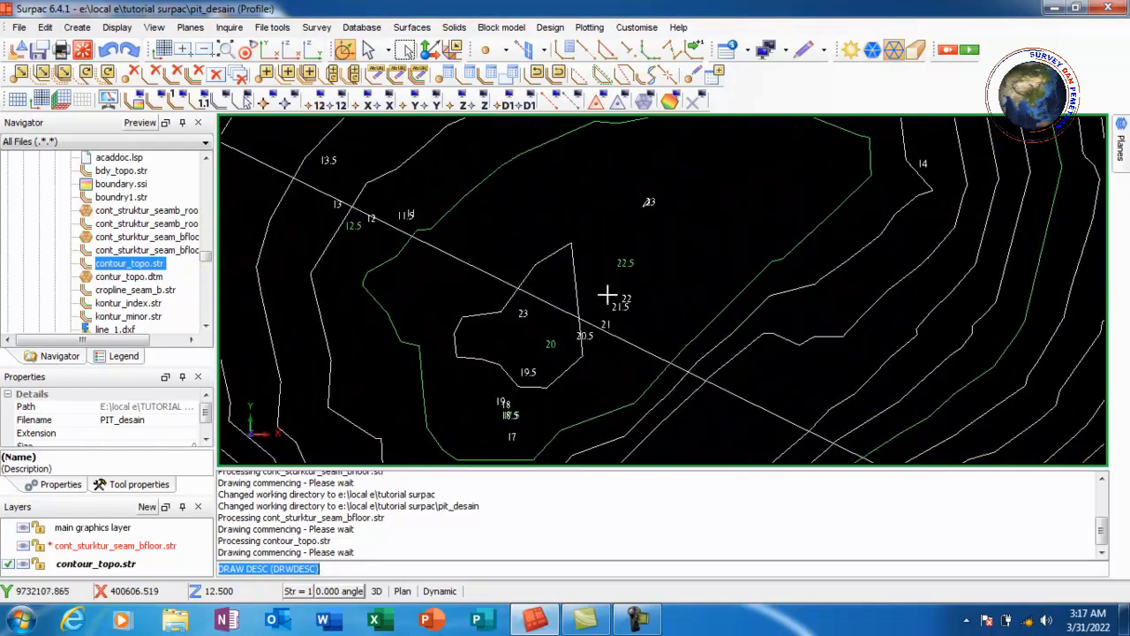
{"action": "scroll", "coordinate": [556, 315], "scroll_direction": "down", "scroll_amount": 3}
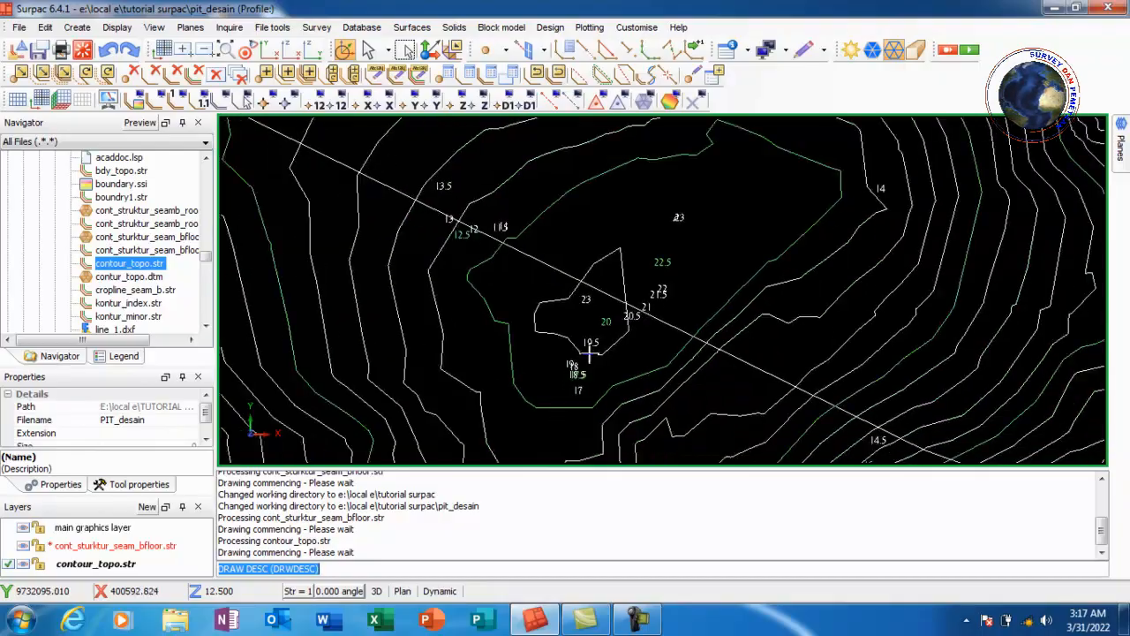
{"action": "scroll", "coordinate": [589, 354], "scroll_direction": "down", "scroll_amount": 5}
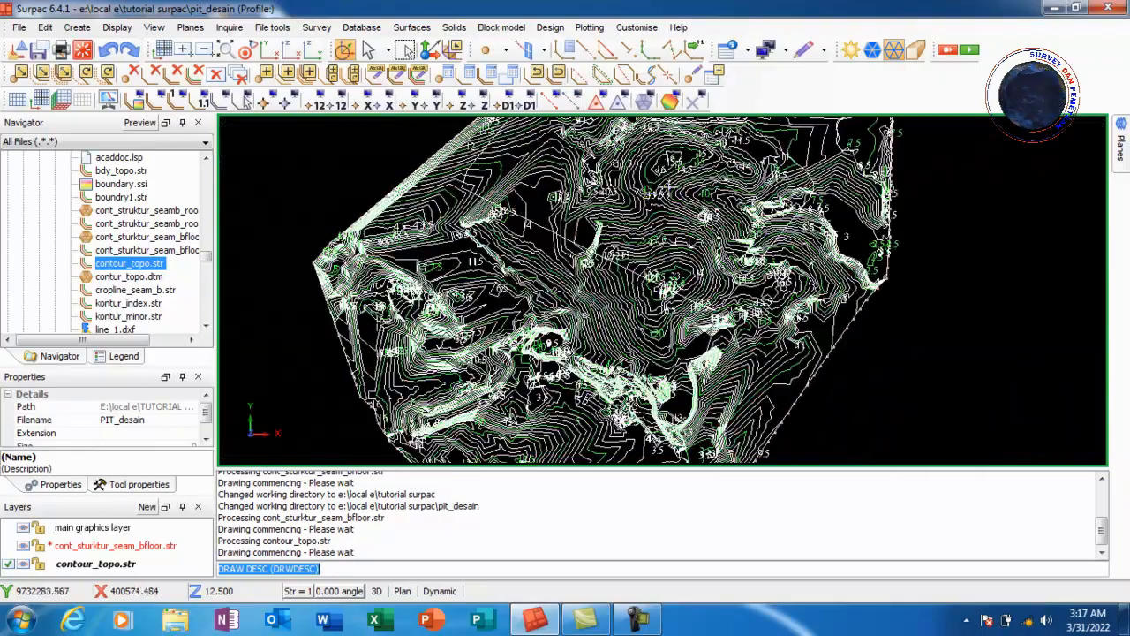
{"action": "scroll", "coordinate": [605, 236], "scroll_direction": "up", "scroll_amount": 6}
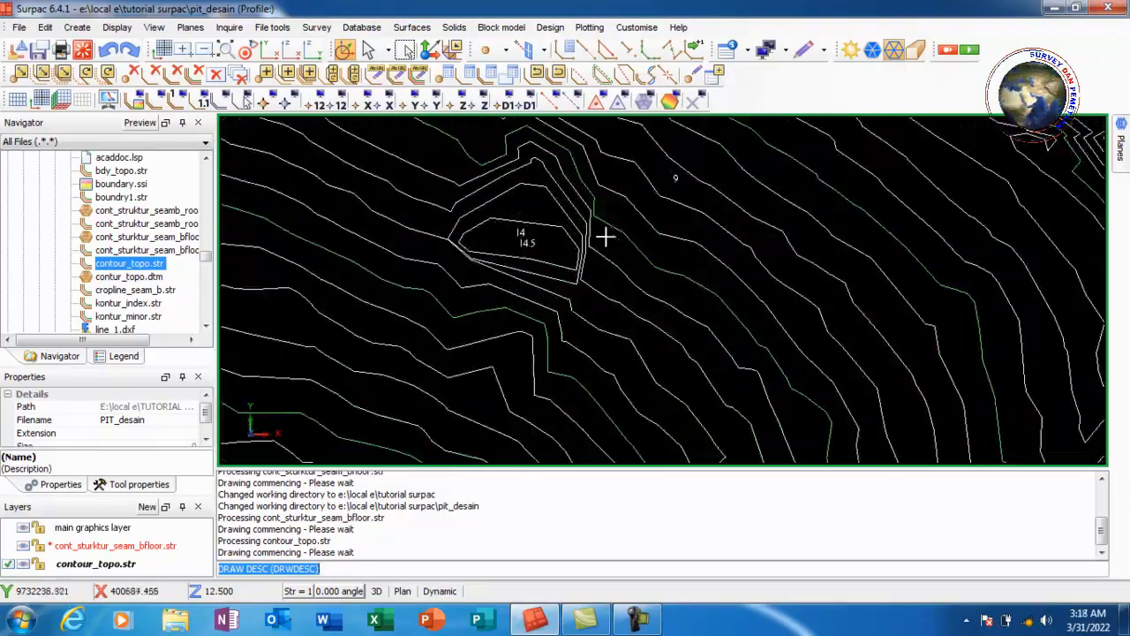
{"action": "scroll", "coordinate": [605, 236], "scroll_direction": "down", "scroll_amount": 6}
{"action": "scroll", "coordinate": [508, 283], "scroll_direction": "up", "scroll_amount": 5}
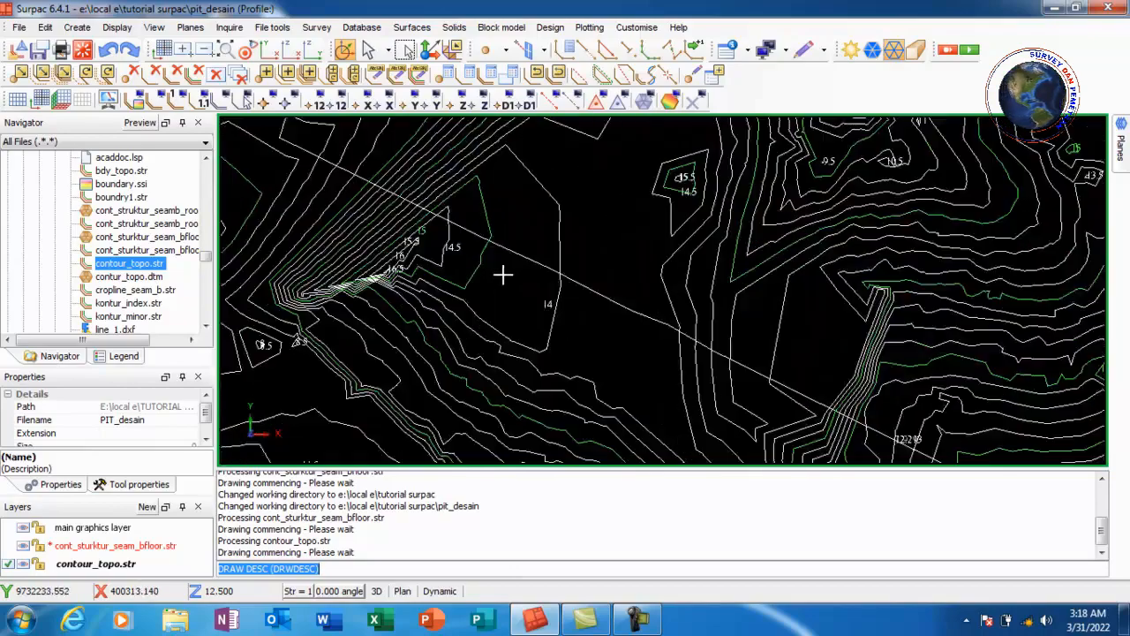
{"action": "scroll", "coordinate": [502, 275], "scroll_direction": "down", "scroll_amount": 6}
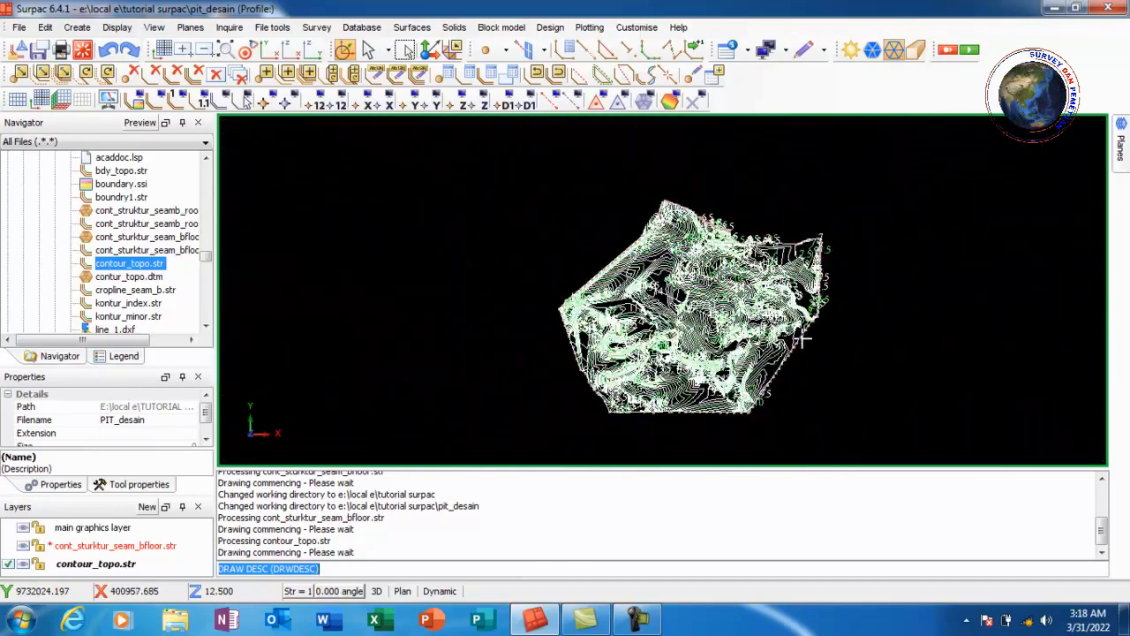
{"action": "scroll", "coordinate": [804, 338], "scroll_direction": "up", "scroll_amount": 3}
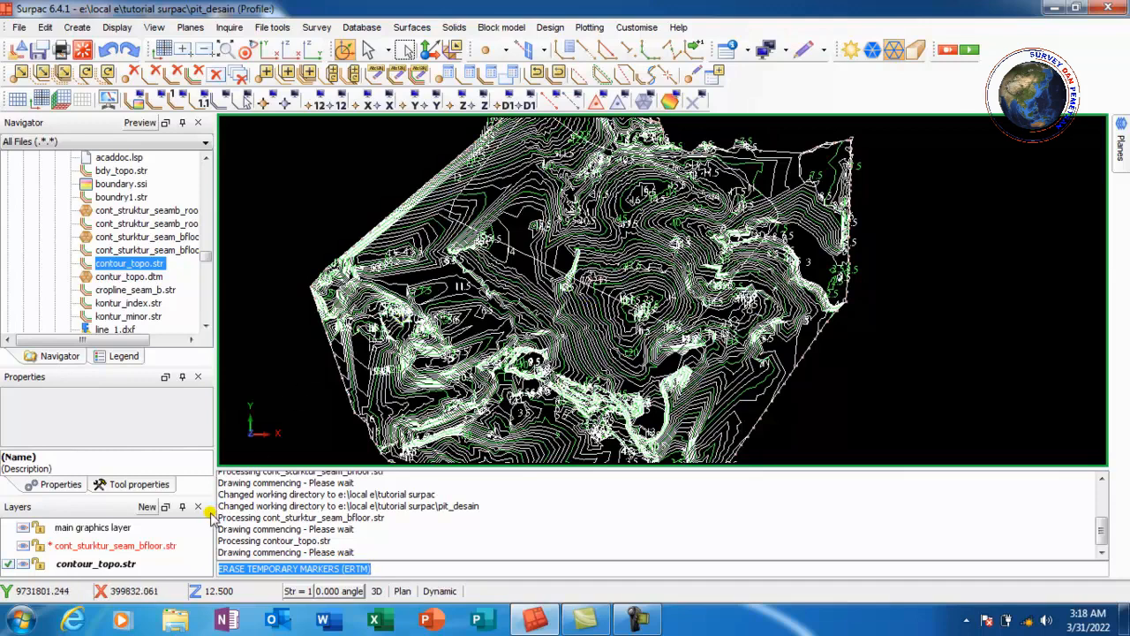
Make the seam floor layer active and remove the contour_topo.str layer from the graphics
{"action": "left_click", "coordinate": [102, 567]}
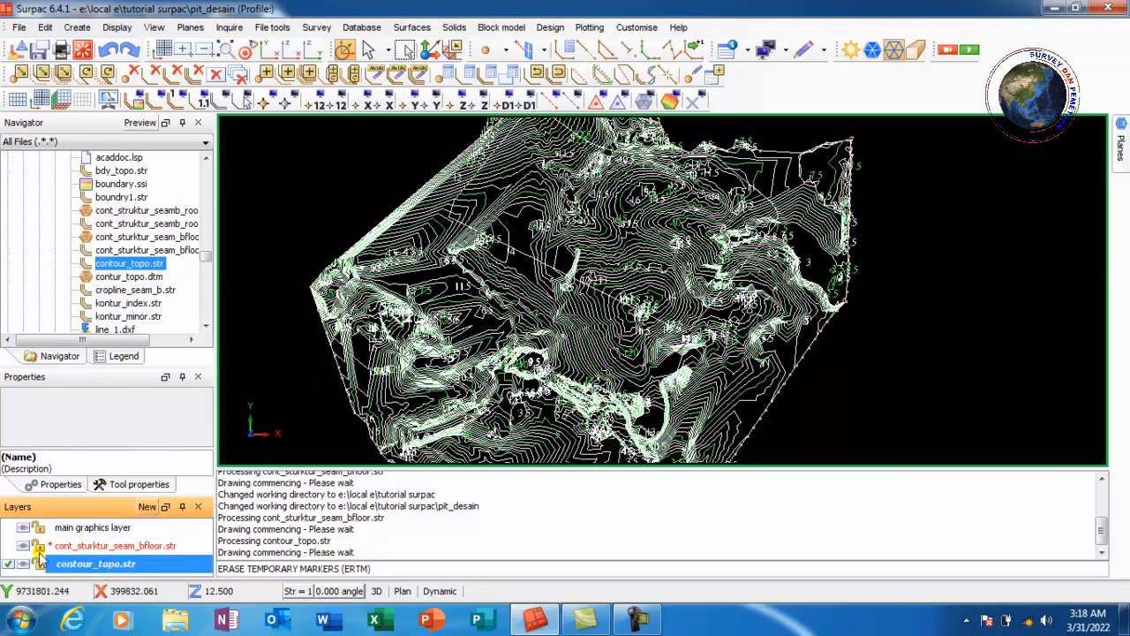
{"action": "left_click", "coordinate": [11, 548]}
{"action": "right_click", "coordinate": [88, 567]}
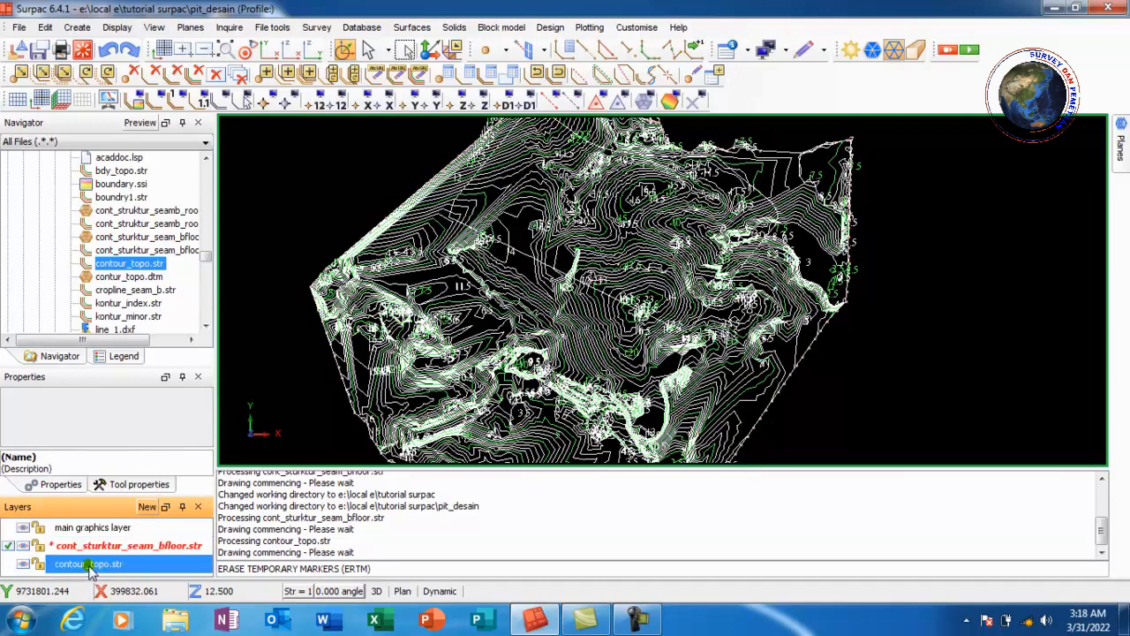
{"action": "left_click", "coordinate": [139, 593]}
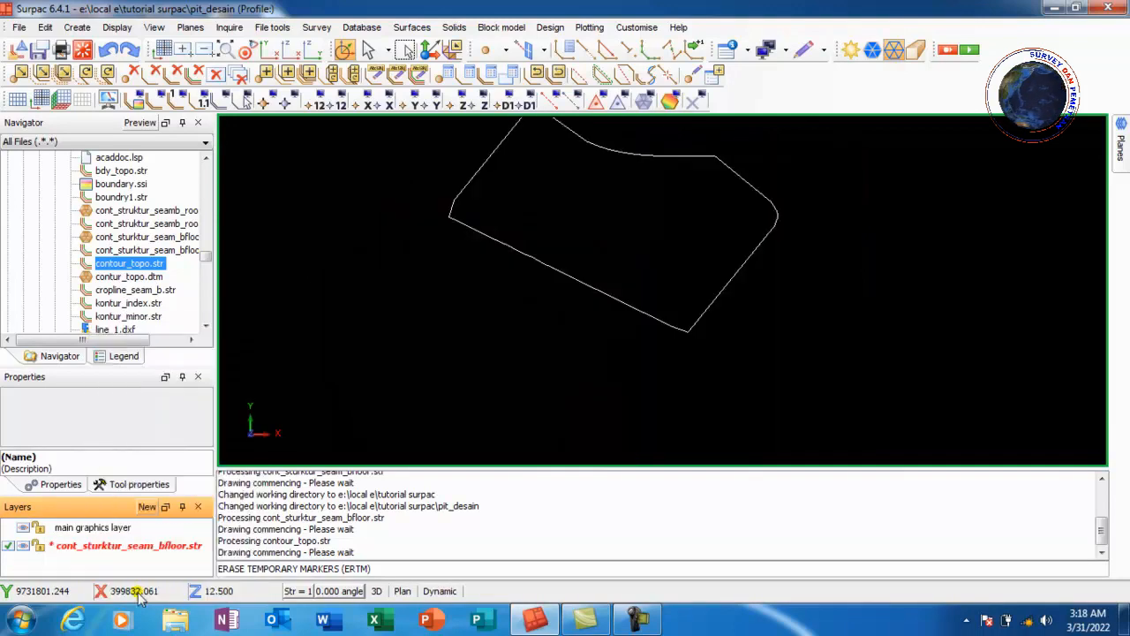
Set the z value of all points on the current layer to 23 with graphics string maths
{"action": "scroll", "coordinate": [615, 202], "scroll_direction": "down", "scroll_amount": 3}
{"action": "scroll", "coordinate": [709, 321], "scroll_direction": "up", "scroll_amount": 4}
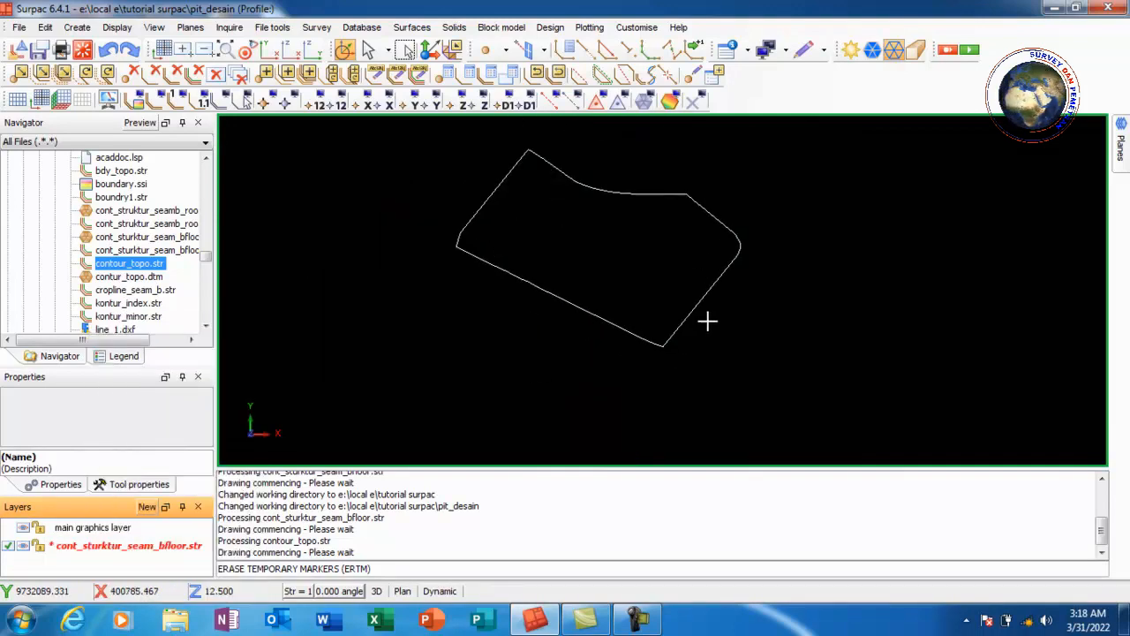
{"action": "scroll", "coordinate": [618, 238], "scroll_direction": "down", "scroll_amount": 1}
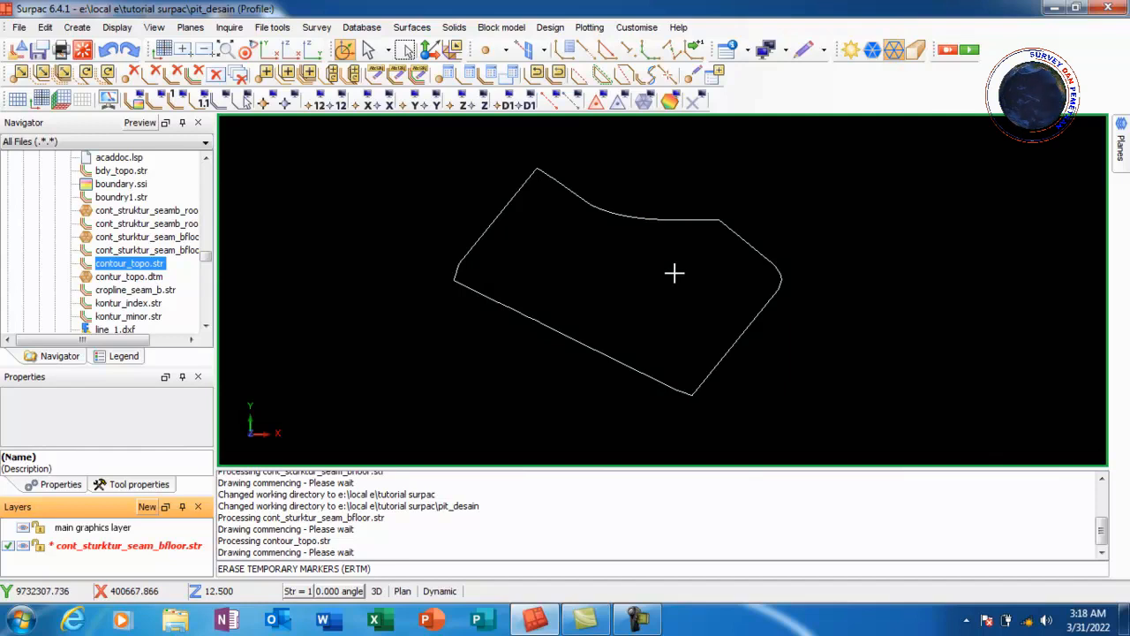
{"action": "left_click", "coordinate": [506, 75]}
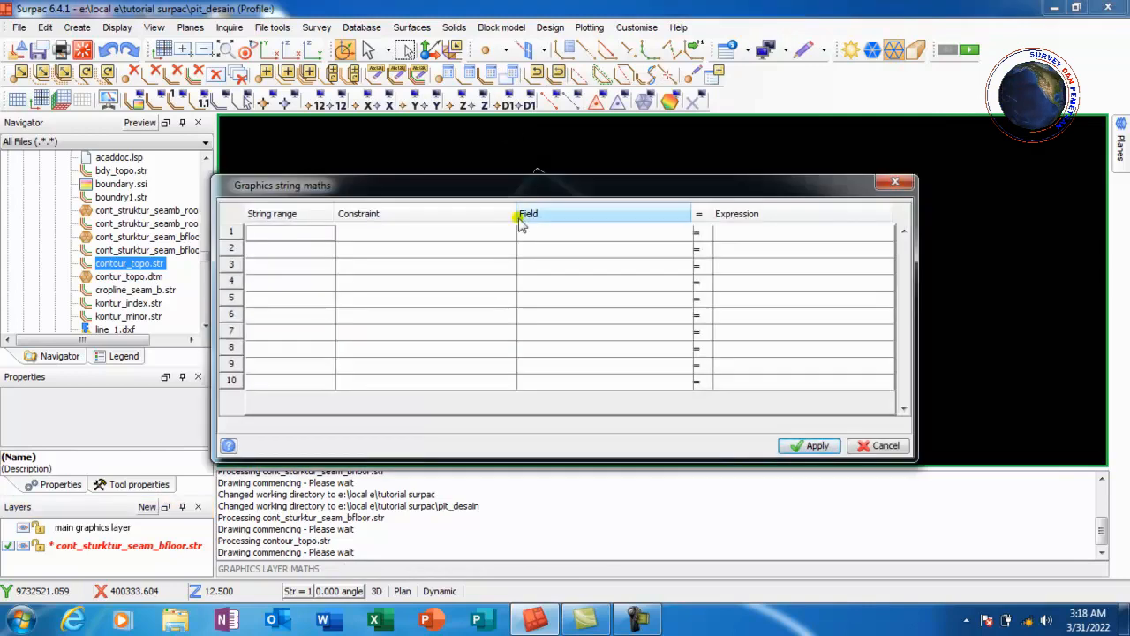
{"action": "left_click", "coordinate": [682, 236]}
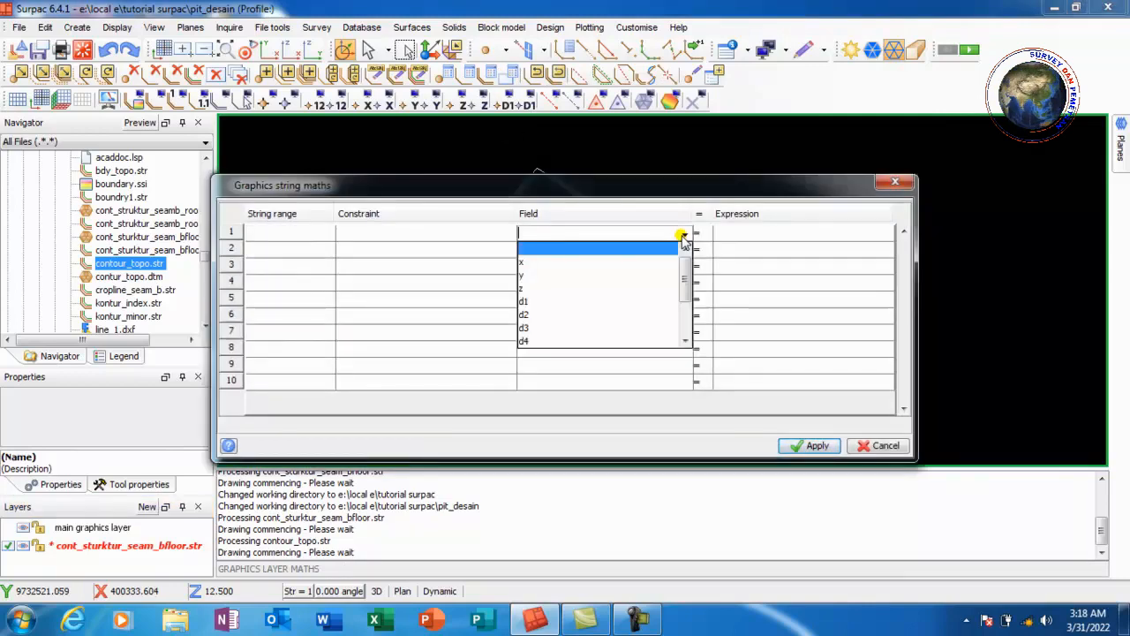
{"action": "left_click", "coordinate": [546, 289]}
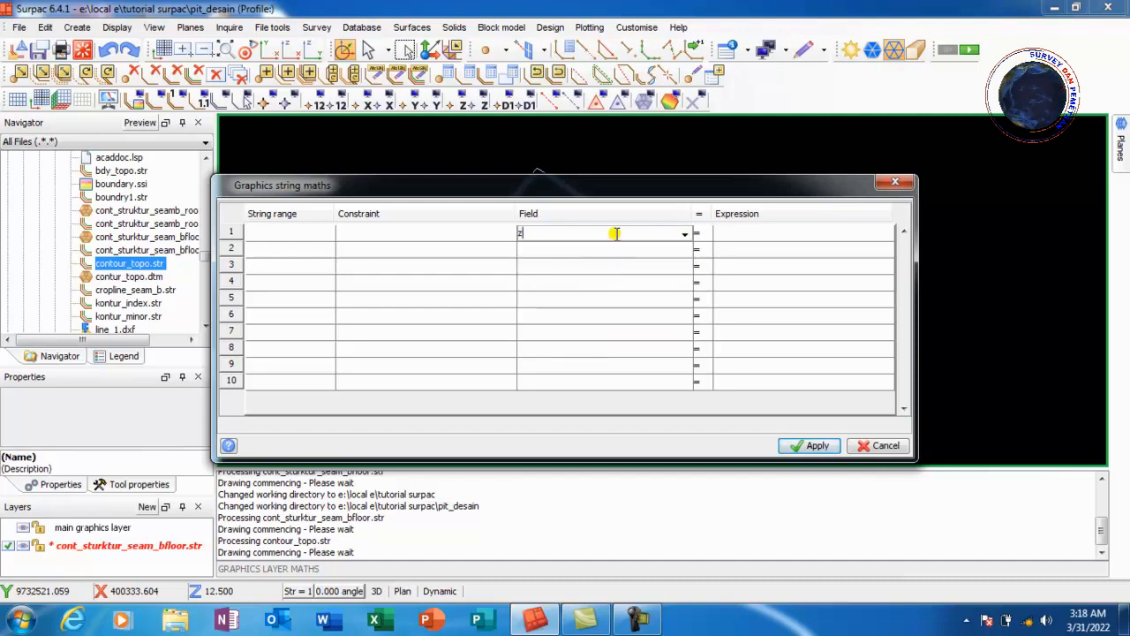
{"action": "left_click", "coordinate": [742, 234]}
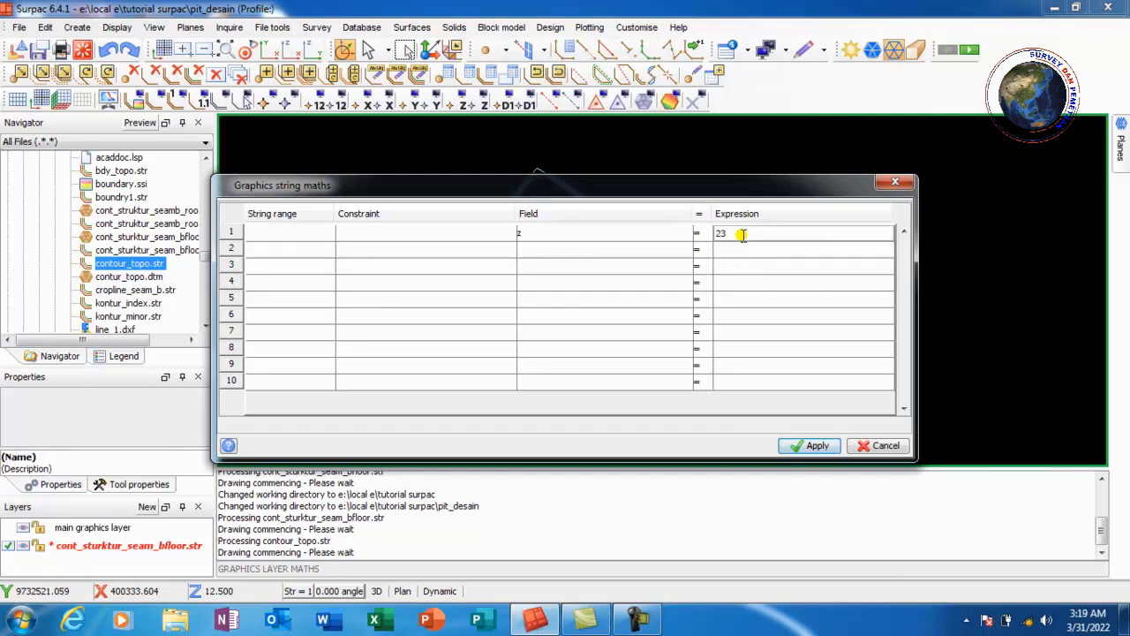
{"action": "left_click", "coordinate": [806, 446]}
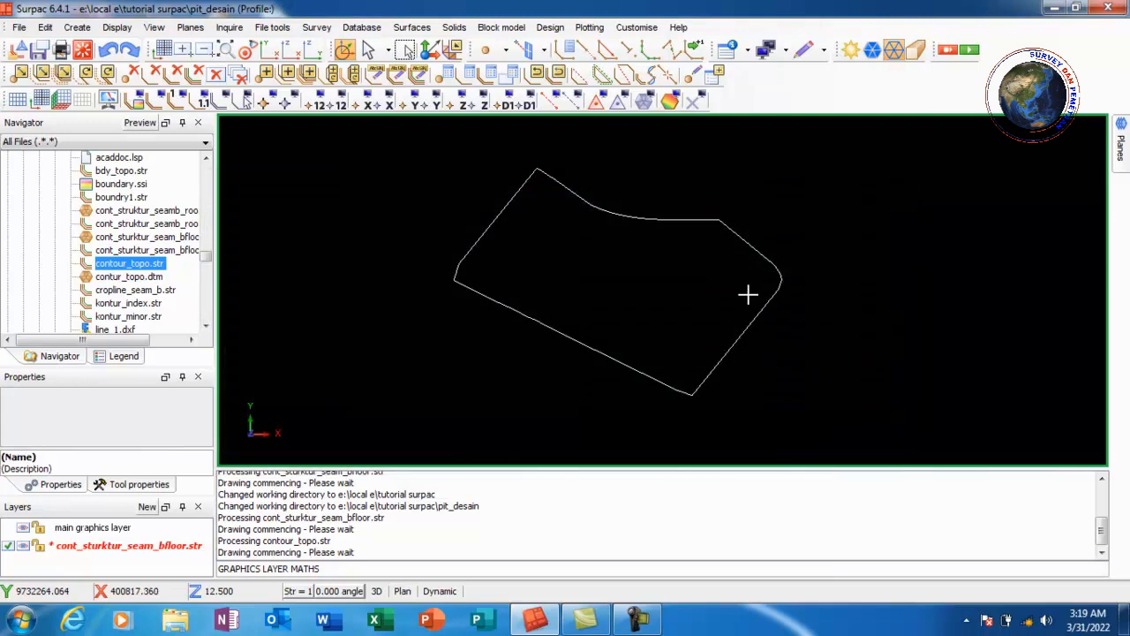
Inspect a boundary point's coordinates and elevation with Edit point without changing it
{"action": "left_click", "coordinate": [691, 78]}
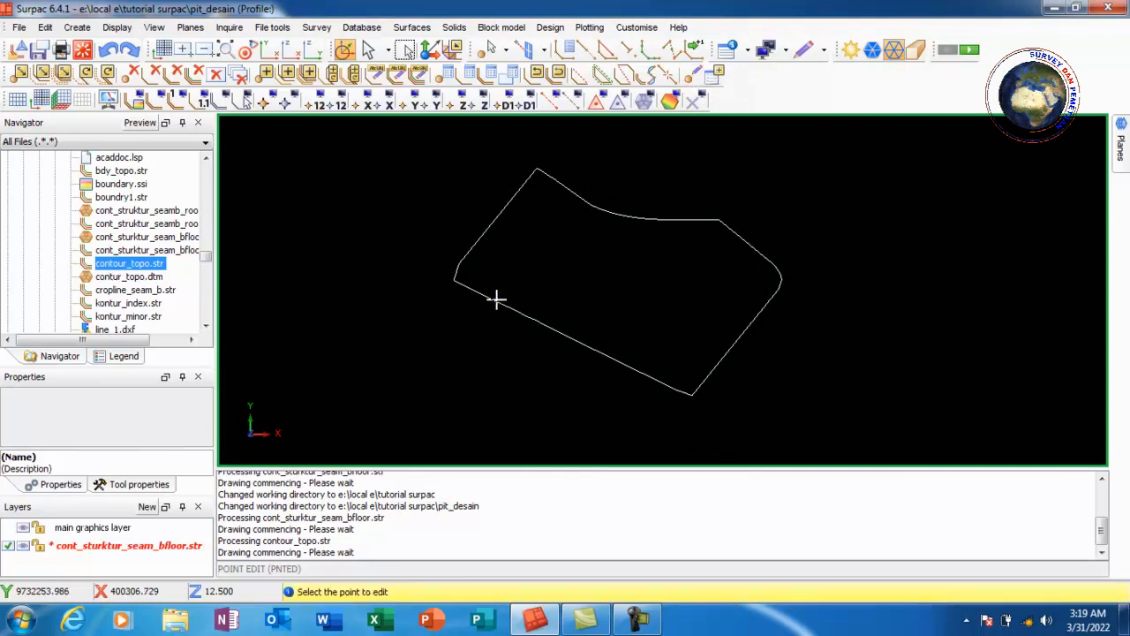
{"action": "left_click", "coordinate": [498, 302]}
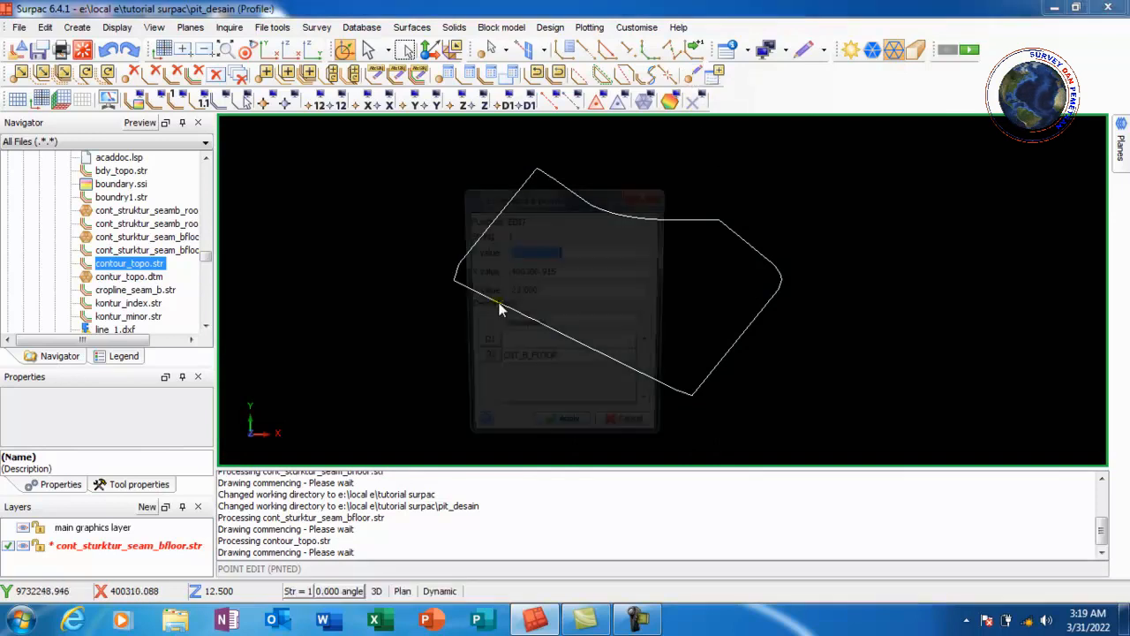
{"action": "left_click", "coordinate": [555, 291]}
{"action": "left_click", "coordinate": [556, 294]}
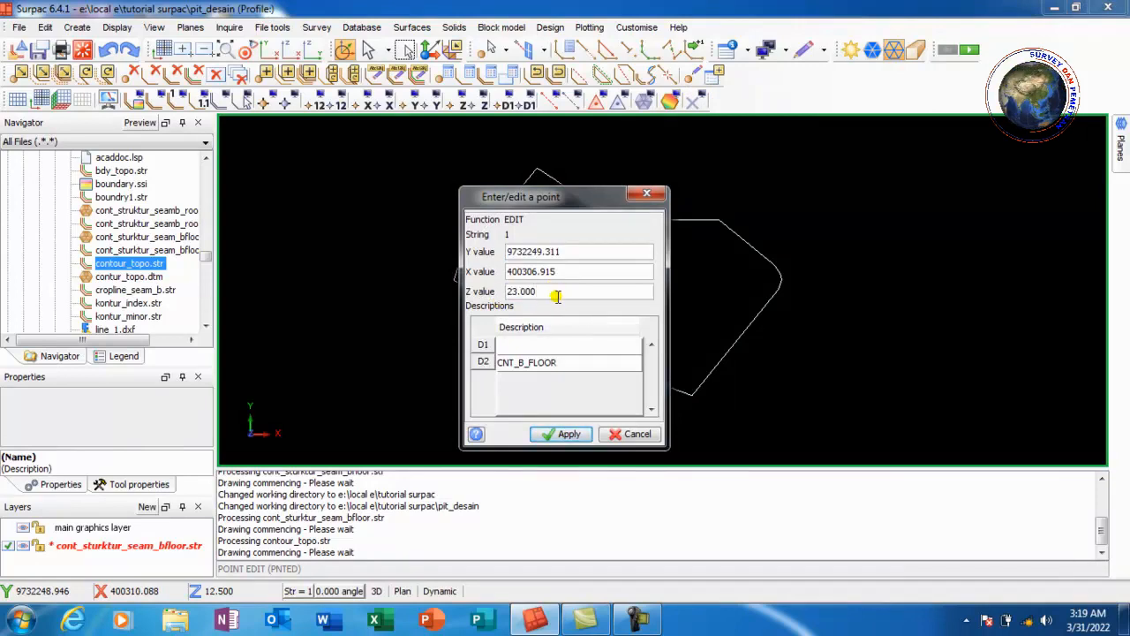
{"action": "left_click", "coordinate": [636, 433]}
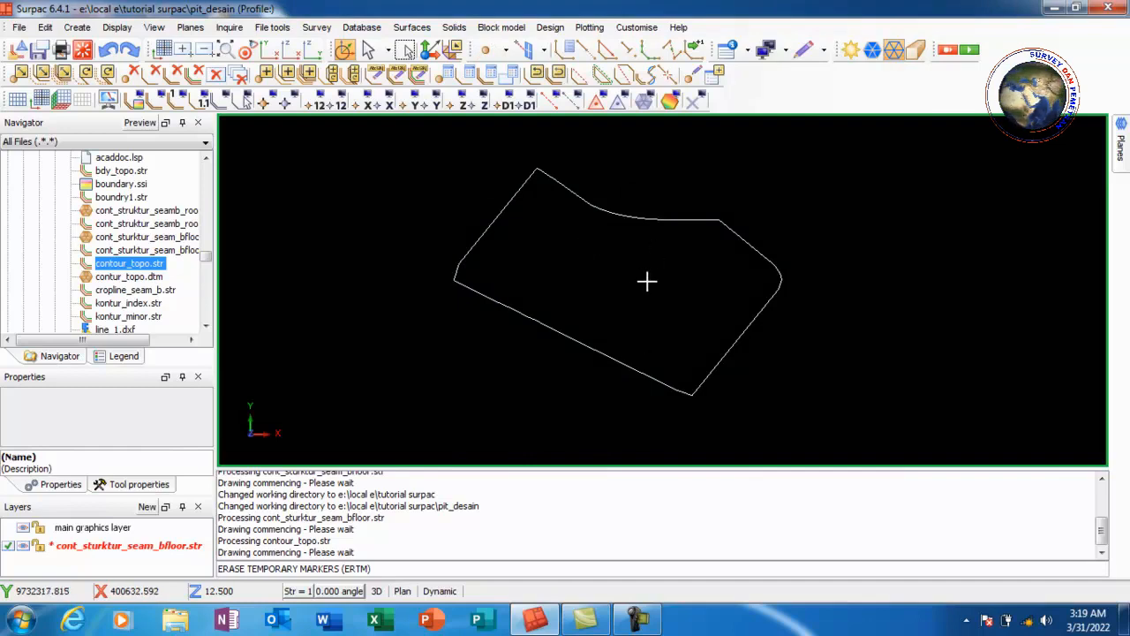
Save the current layer as the string file Boundry_pit.str
{"action": "left_click", "coordinate": [40, 51]}
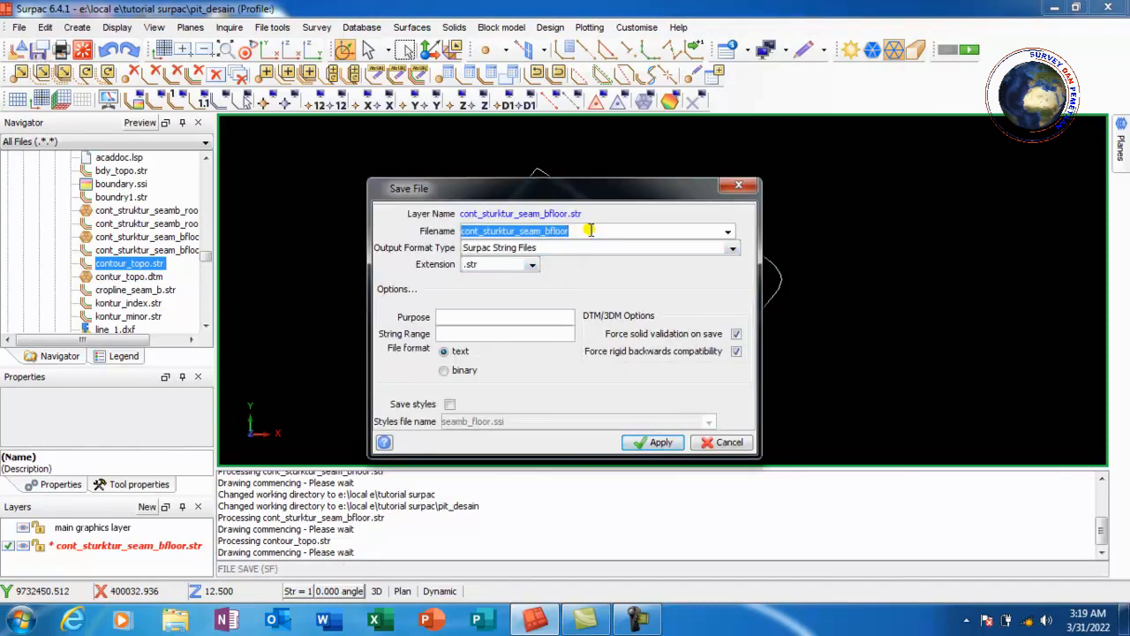
{"action": "type", "text": "Boundry_pit"}
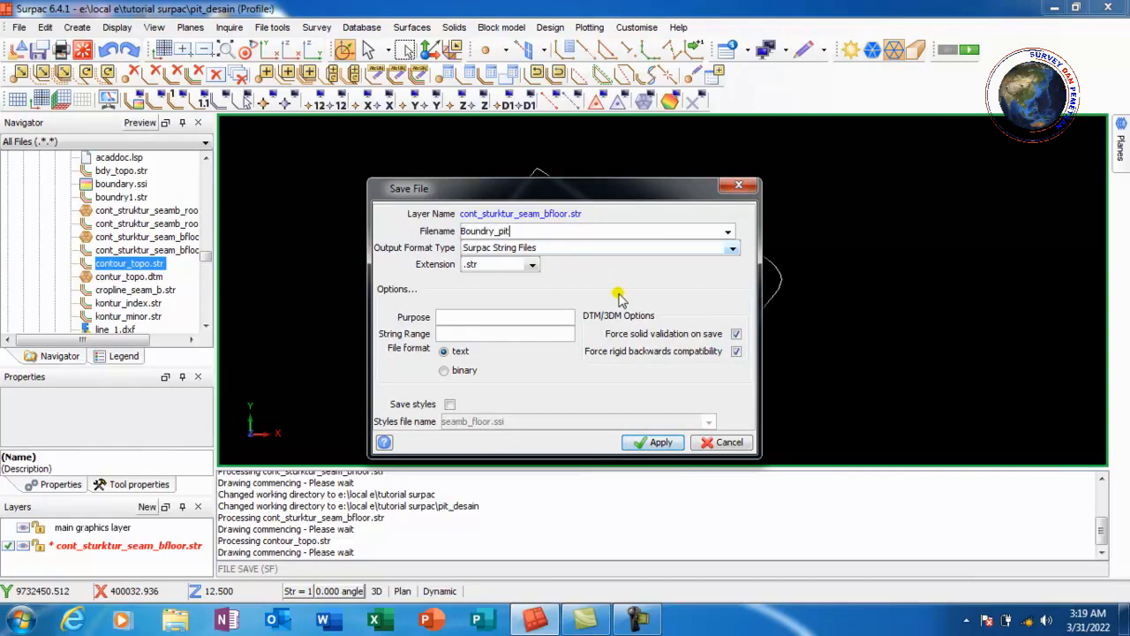
{"action": "left_click", "coordinate": [649, 441]}
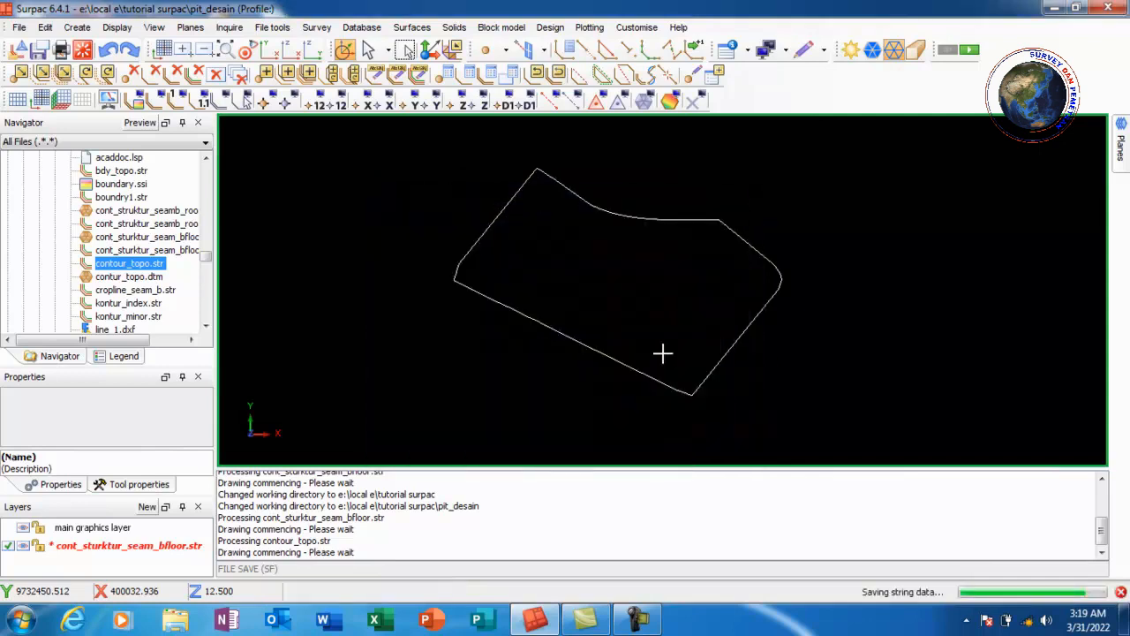
Clear the graphics and load boundry_pit.str into the graphics window
{"action": "left_click", "coordinate": [82, 50]}
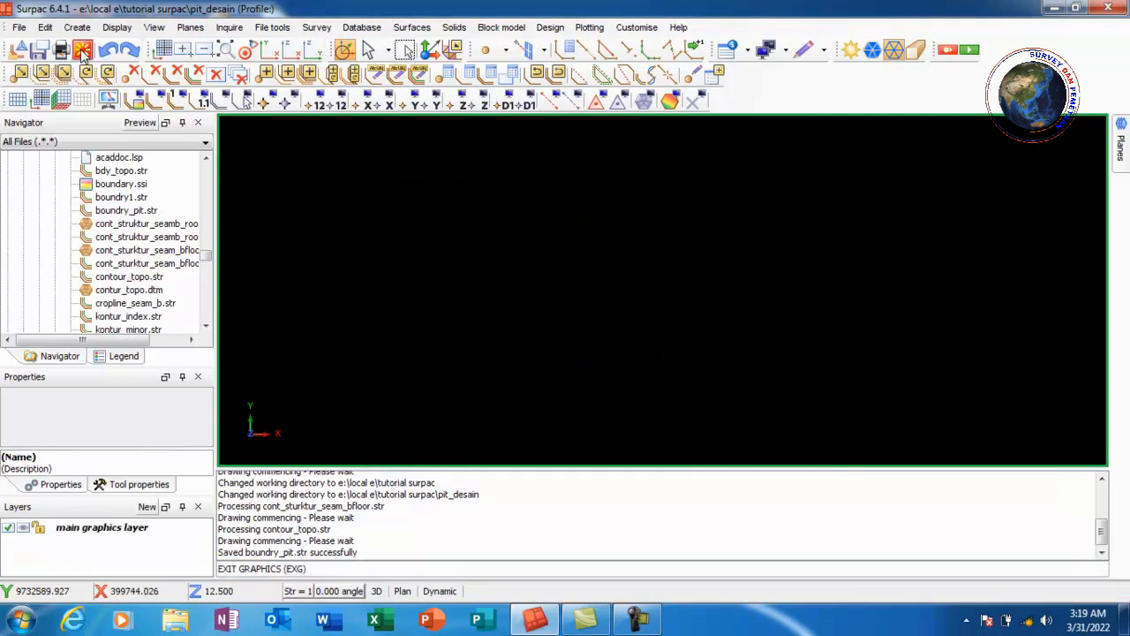
{"action": "left_click", "coordinate": [121, 211]}
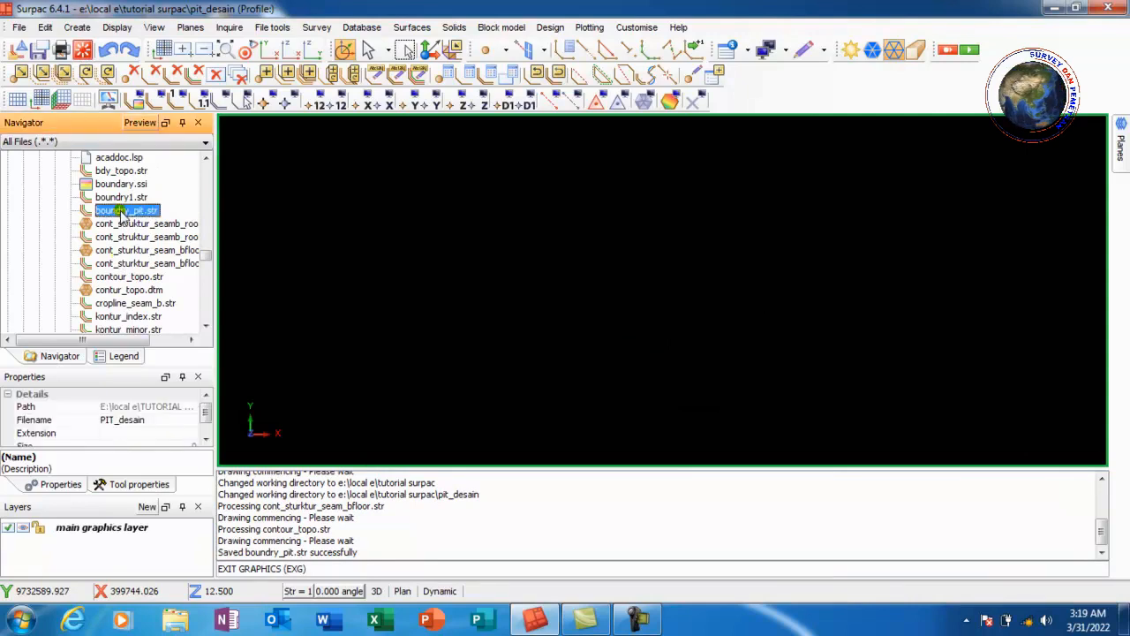
{"action": "left_click_drag", "start_coordinate": [121, 216], "coordinate": [409, 256]}
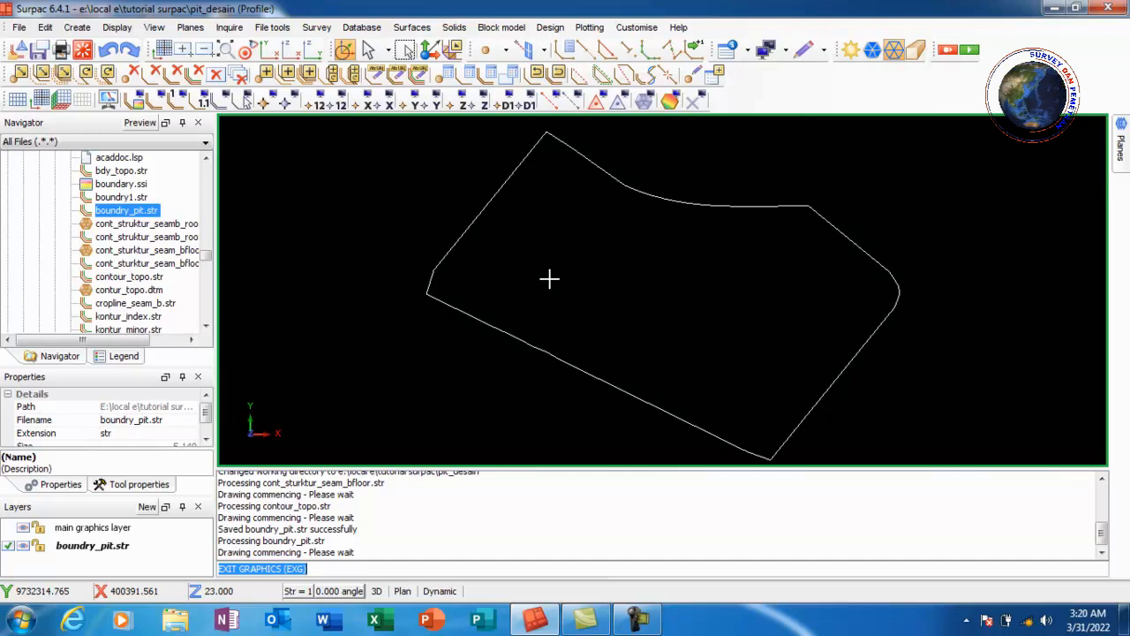
{"action": "scroll", "coordinate": [521, 228], "scroll_direction": "down", "scroll_amount": 3}
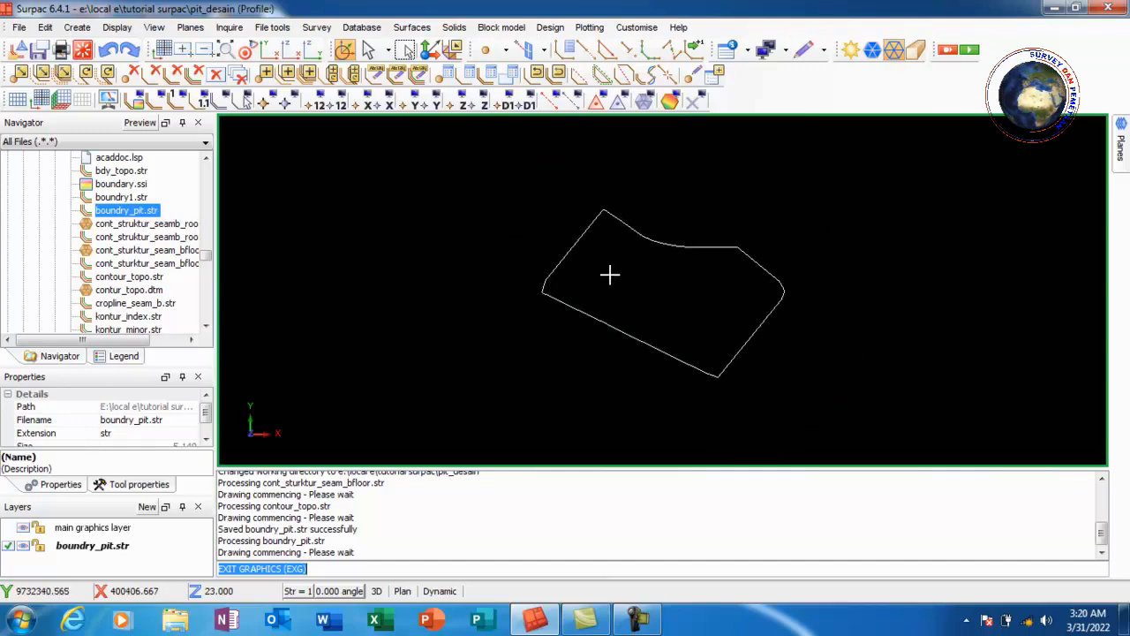
Move a point on the boundary's lower edge to form a small notch near the lower corner
{"action": "scroll", "coordinate": [722, 354], "scroll_direction": "up", "scroll_amount": 3}
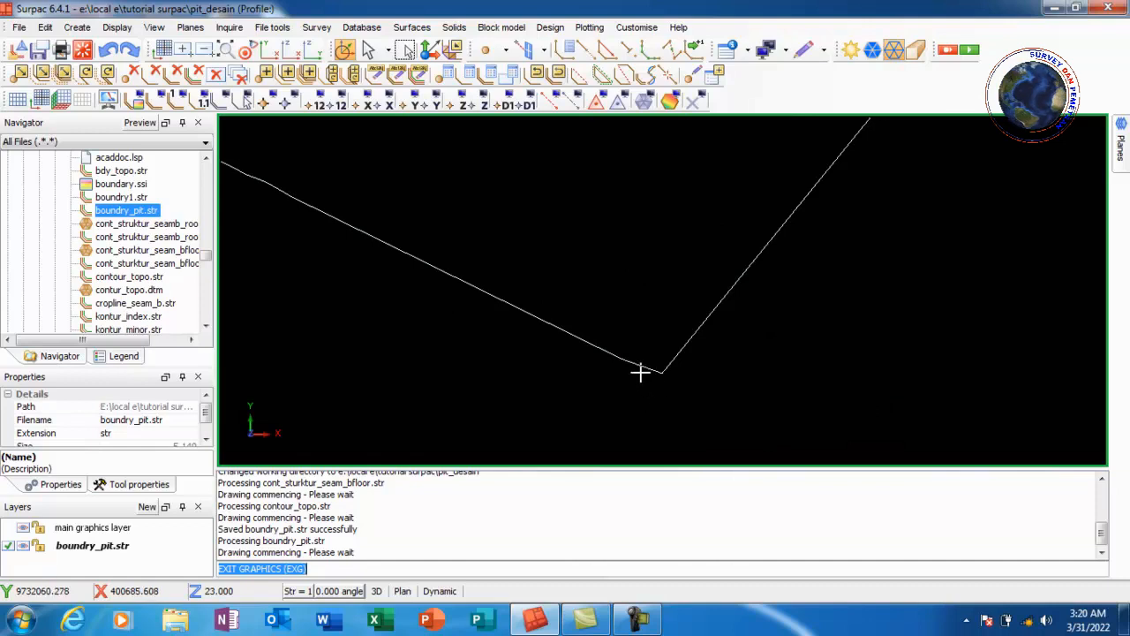
{"action": "left_click", "coordinate": [17, 76]}
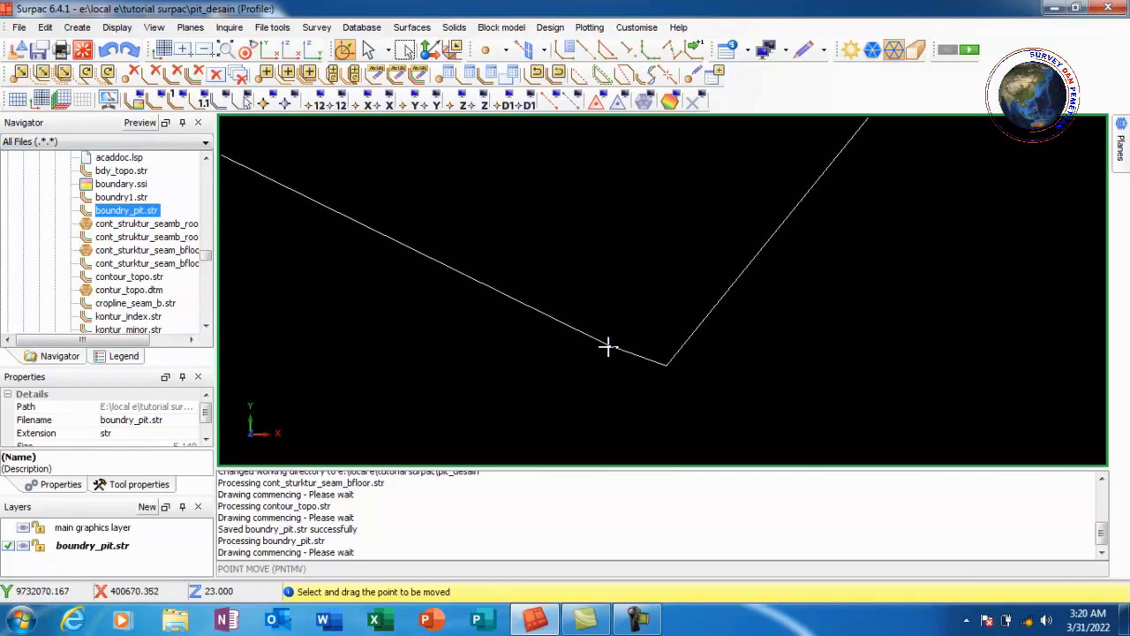
{"action": "left_click_drag", "start_coordinate": [607, 349], "coordinate": [615, 377]}
{"action": "scroll", "coordinate": [613, 378], "scroll_direction": "down", "scroll_amount": 6}
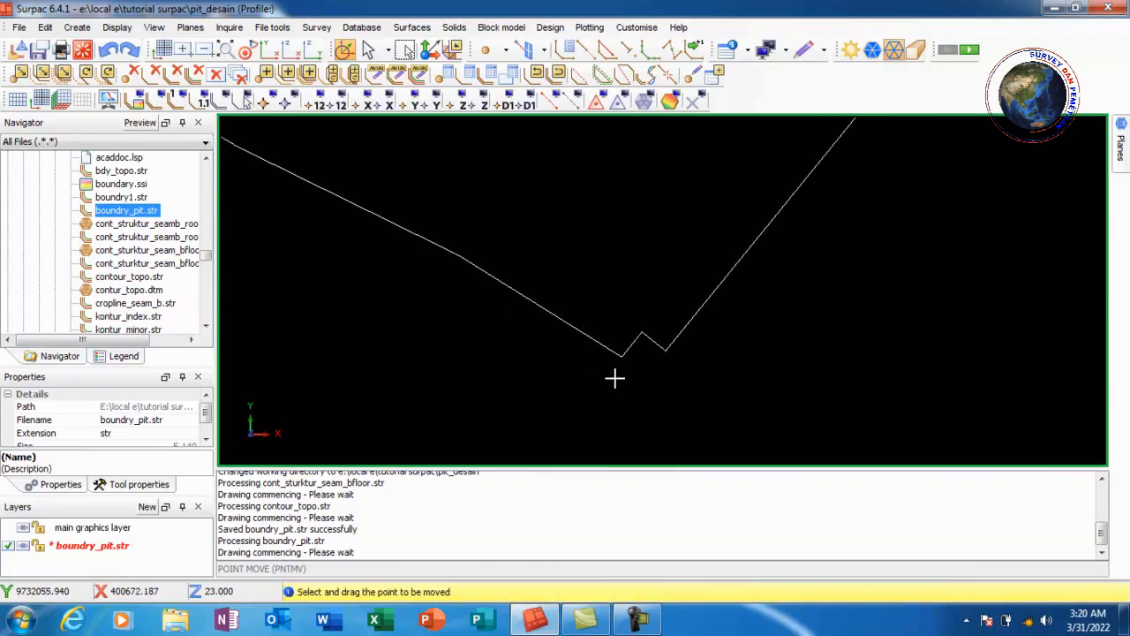
Measure the bearing and distance between the two vertices of the notch
{"action": "scroll", "coordinate": [624, 334], "scroll_direction": "down", "scroll_amount": 3}
{"action": "scroll", "coordinate": [666, 254], "scroll_direction": "up", "scroll_amount": 3}
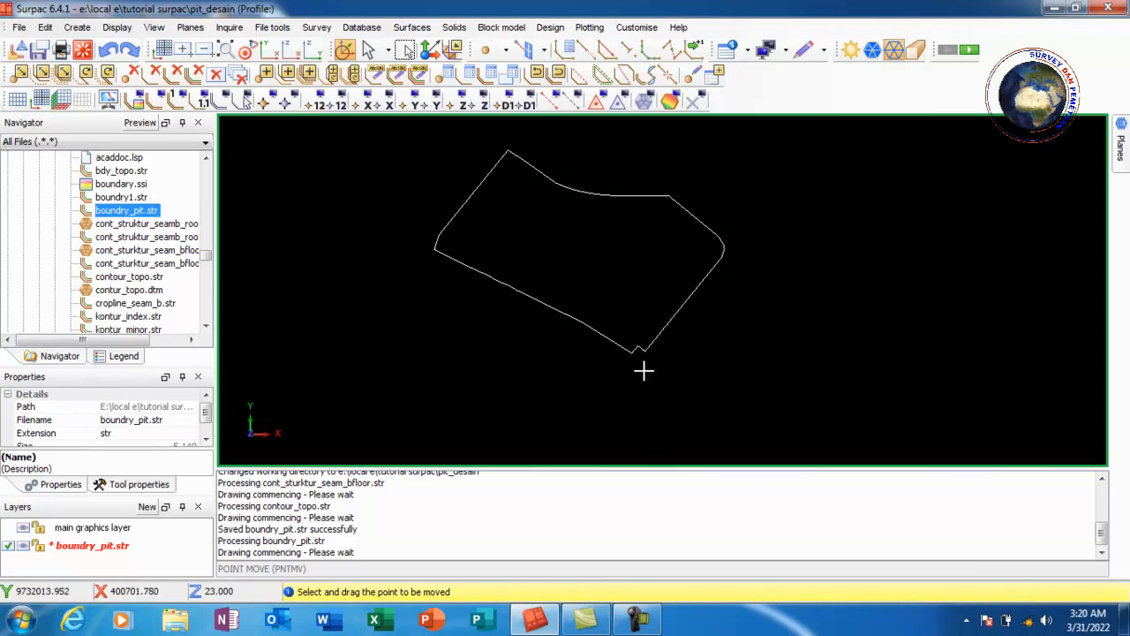
{"action": "scroll", "coordinate": [650, 357], "scroll_direction": "up", "scroll_amount": 2}
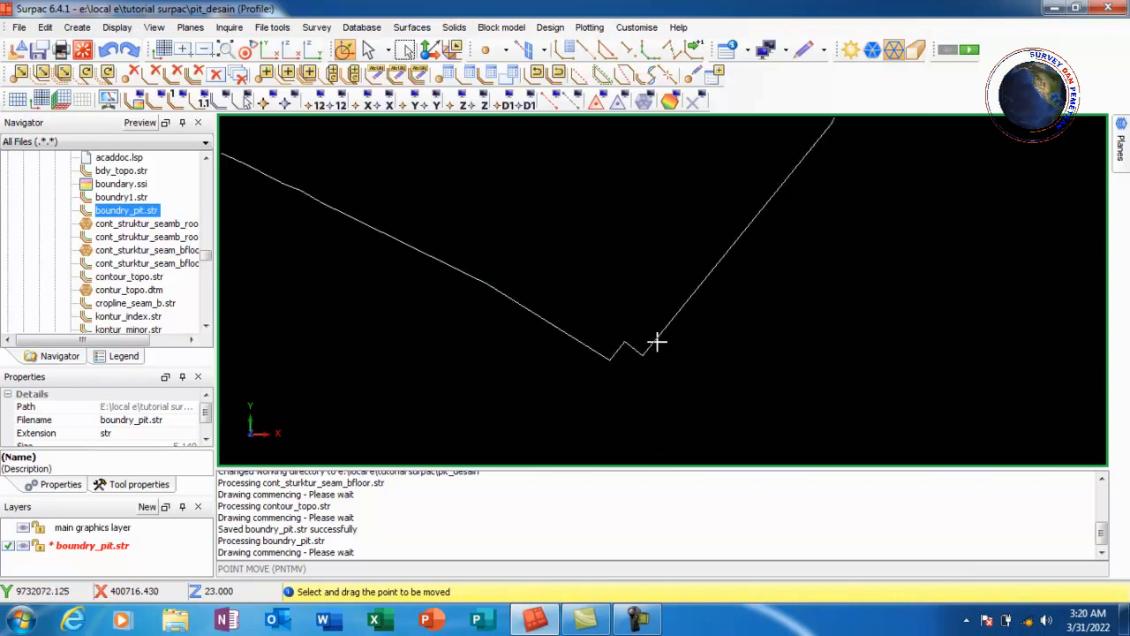
{"action": "scroll", "coordinate": [657, 345], "scroll_direction": "down", "scroll_amount": 3}
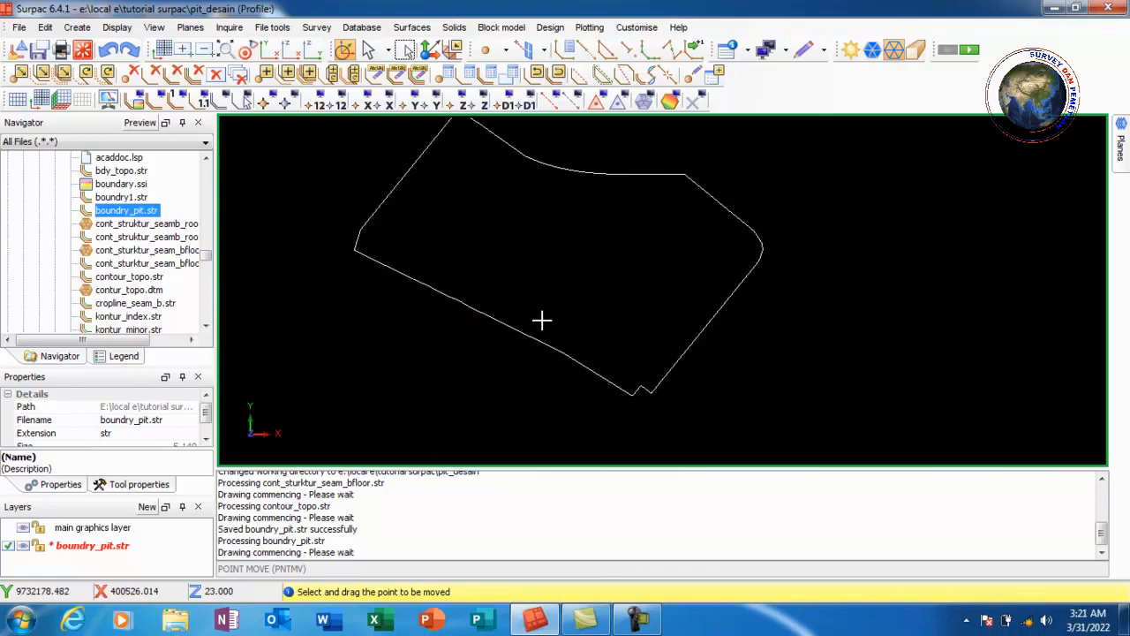
{"action": "scroll", "coordinate": [641, 401], "scroll_direction": "up", "scroll_amount": 3}
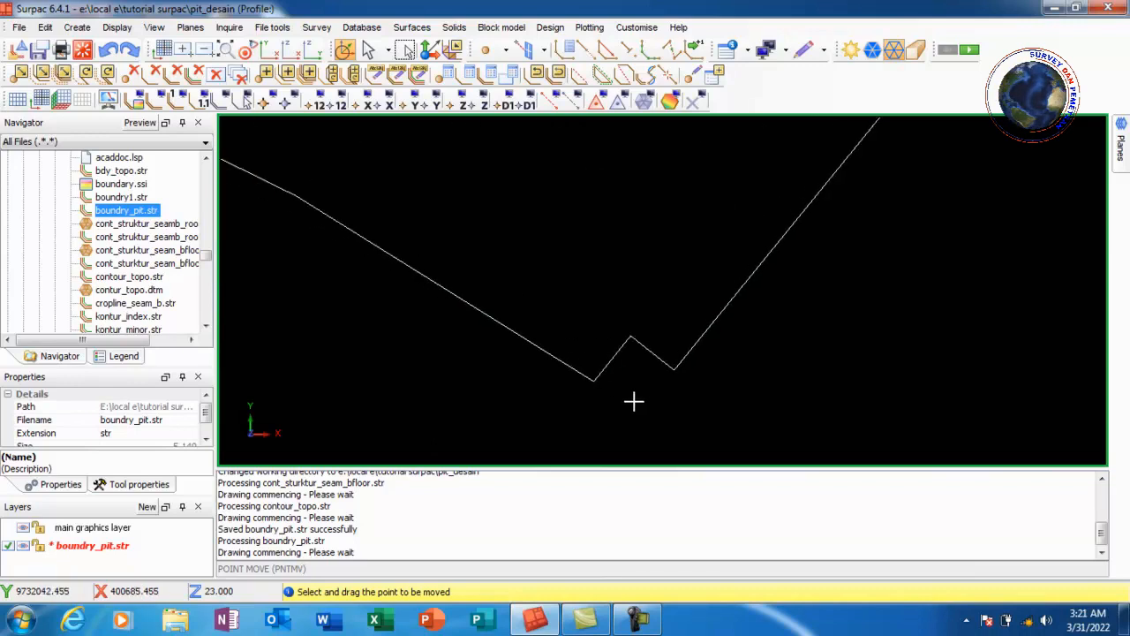
{"action": "left_click", "coordinate": [747, 51]}
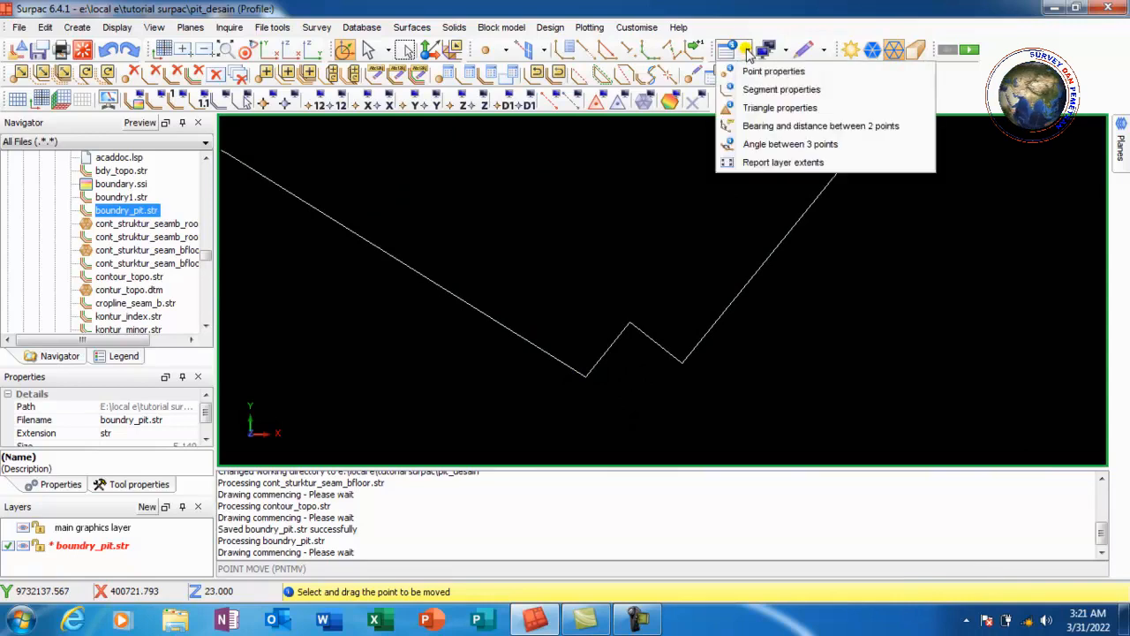
{"action": "left_click", "coordinate": [800, 120]}
{"action": "scroll", "coordinate": [650, 349], "scroll_direction": "up", "scroll_amount": 2}
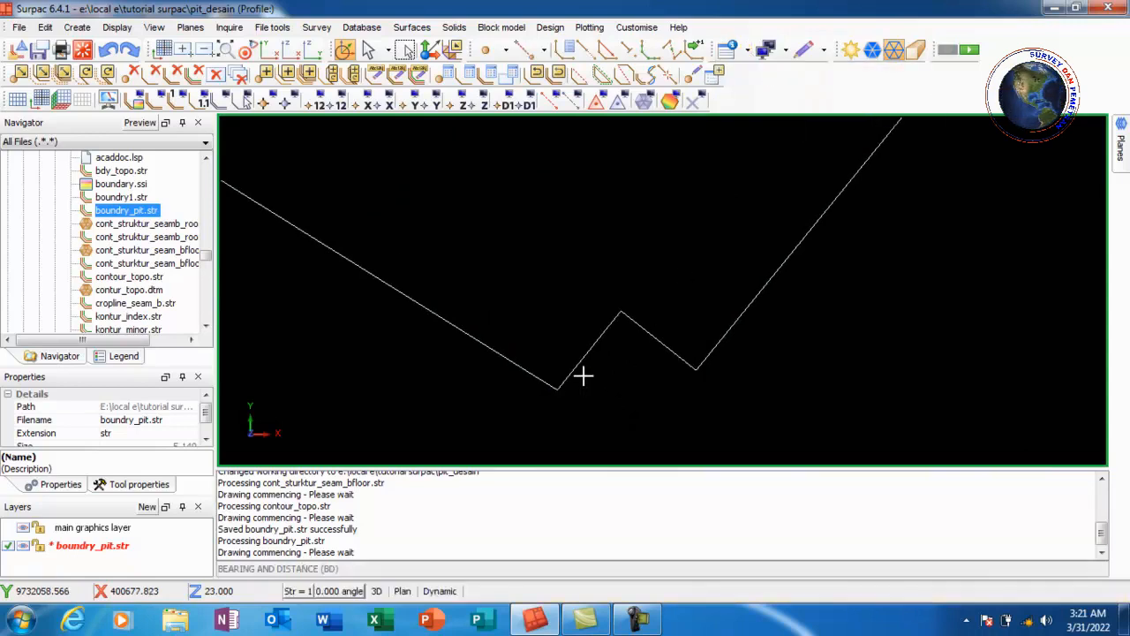
{"action": "left_click", "coordinate": [729, 53]}
{"action": "left_click", "coordinate": [833, 118]}
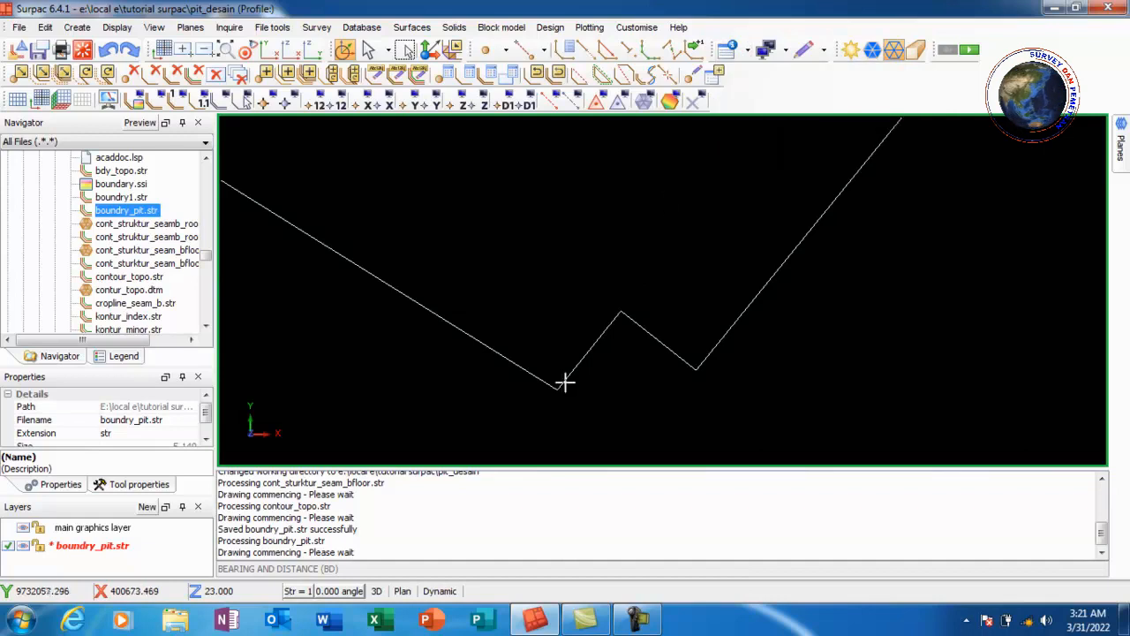
{"action": "left_click", "coordinate": [558, 386]}
{"action": "left_click", "coordinate": [624, 312]}
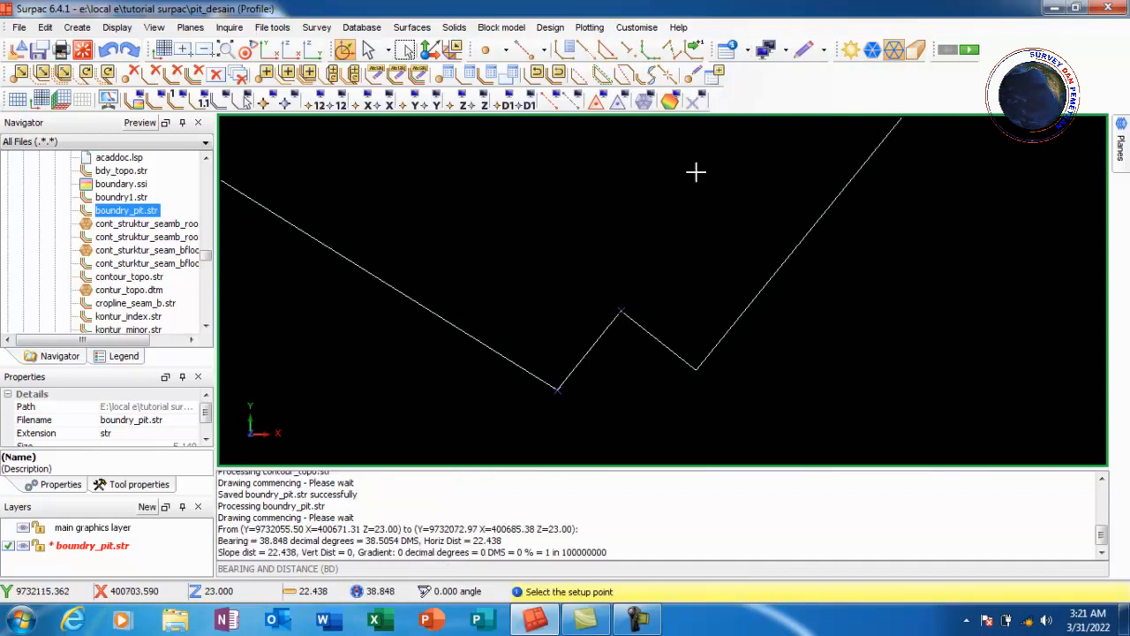
Erase the temporary markers and nudge the notch's lower vertex slightly upward with Move point
{"action": "left_click", "coordinate": [693, 102]}
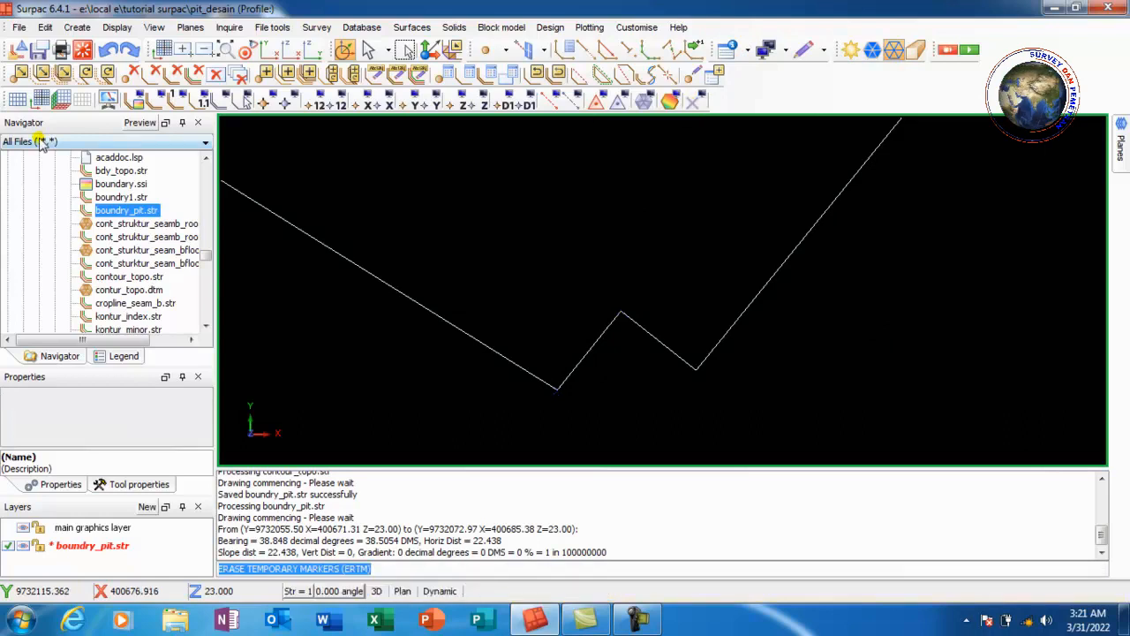
{"action": "left_click", "coordinate": [16, 74]}
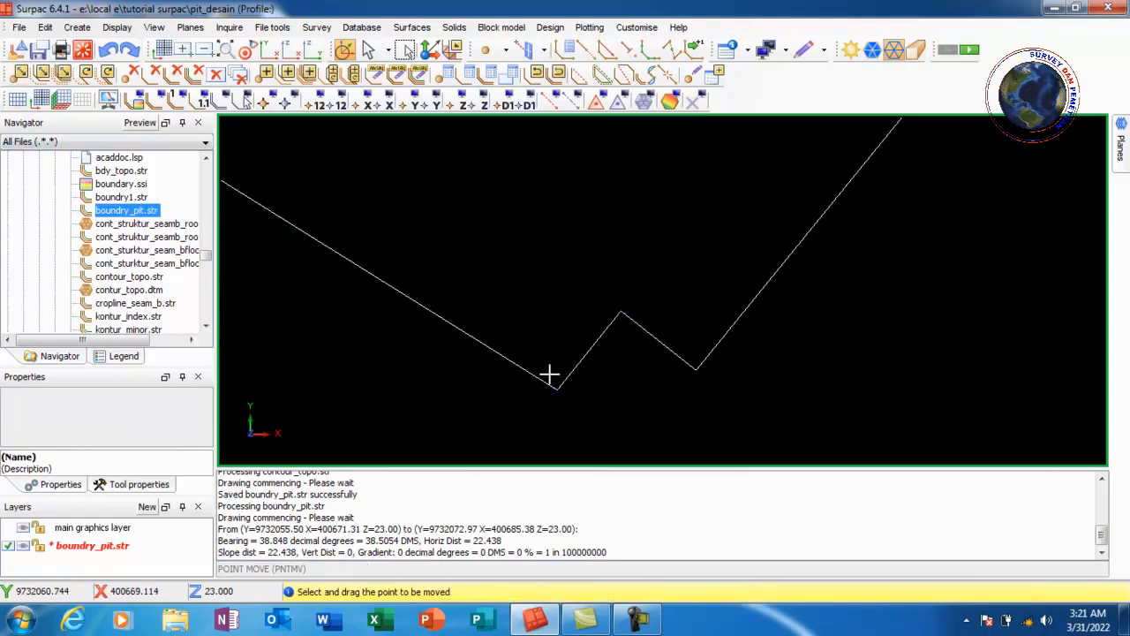
{"action": "left_click_drag", "start_coordinate": [560, 391], "coordinate": [563, 377]}
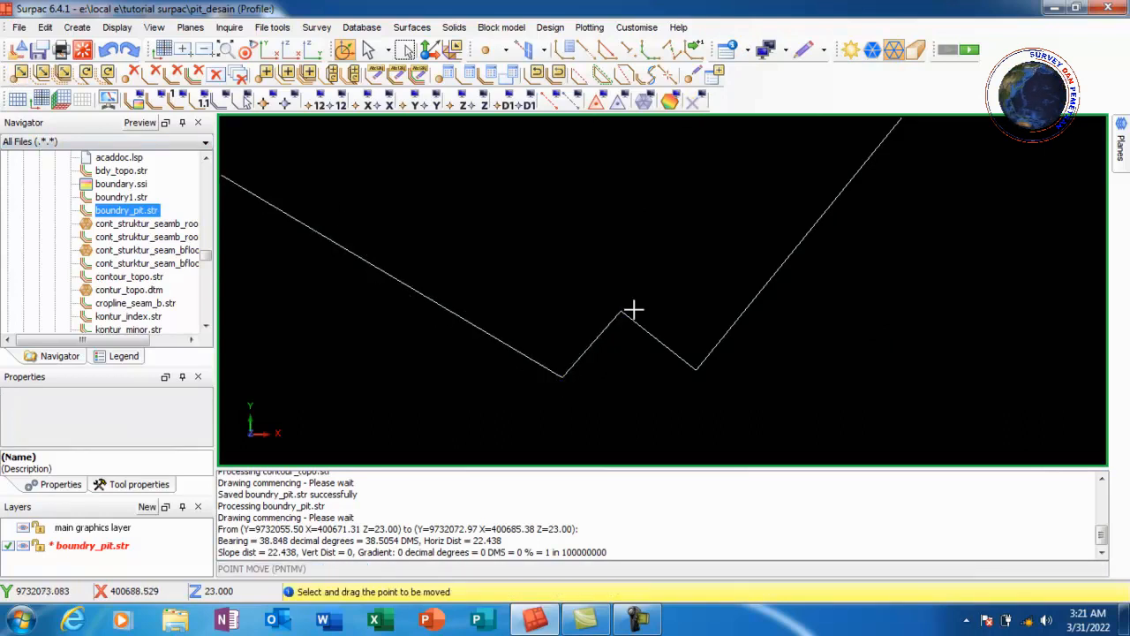
{"action": "scroll", "coordinate": [568, 302], "scroll_direction": "down", "scroll_amount": 5}
{"action": "left_click", "coordinate": [695, 102]}
{"action": "scroll", "coordinate": [571, 332], "scroll_direction": "down", "scroll_amount": 3}
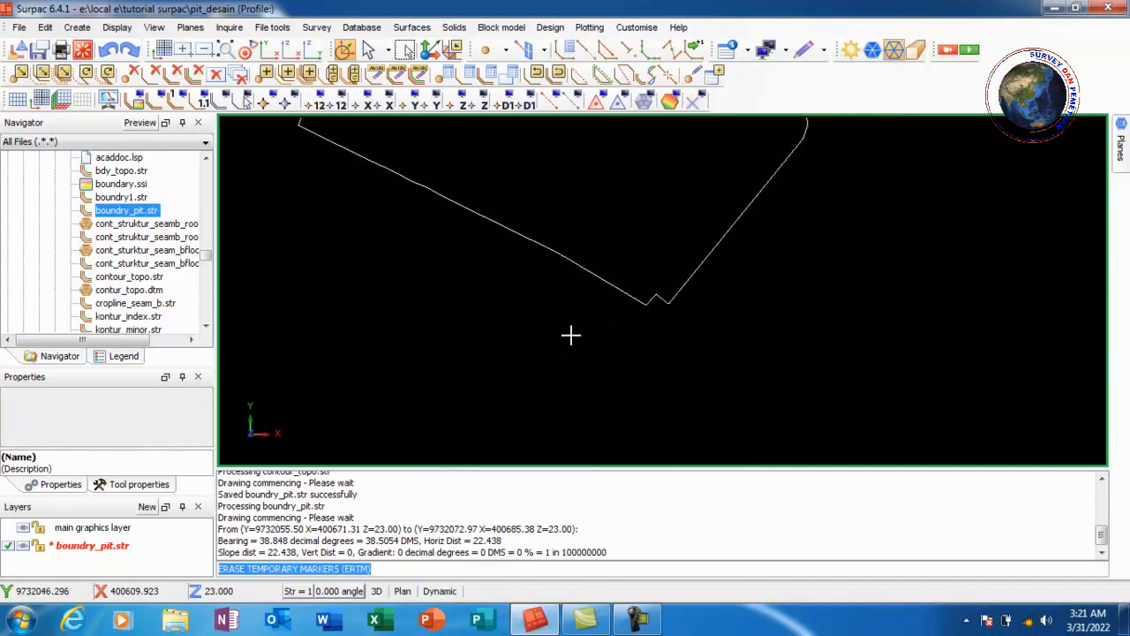
Set the pit design slope angle method to design slope
{"action": "middle_click_drag", "start_coordinate": [590, 173], "coordinate": [526, 222]}
{"action": "scroll", "coordinate": [554, 269], "scroll_direction": "down", "scroll_amount": 2}
{"action": "scroll", "coordinate": [595, 252], "scroll_direction": "up", "scroll_amount": 4}
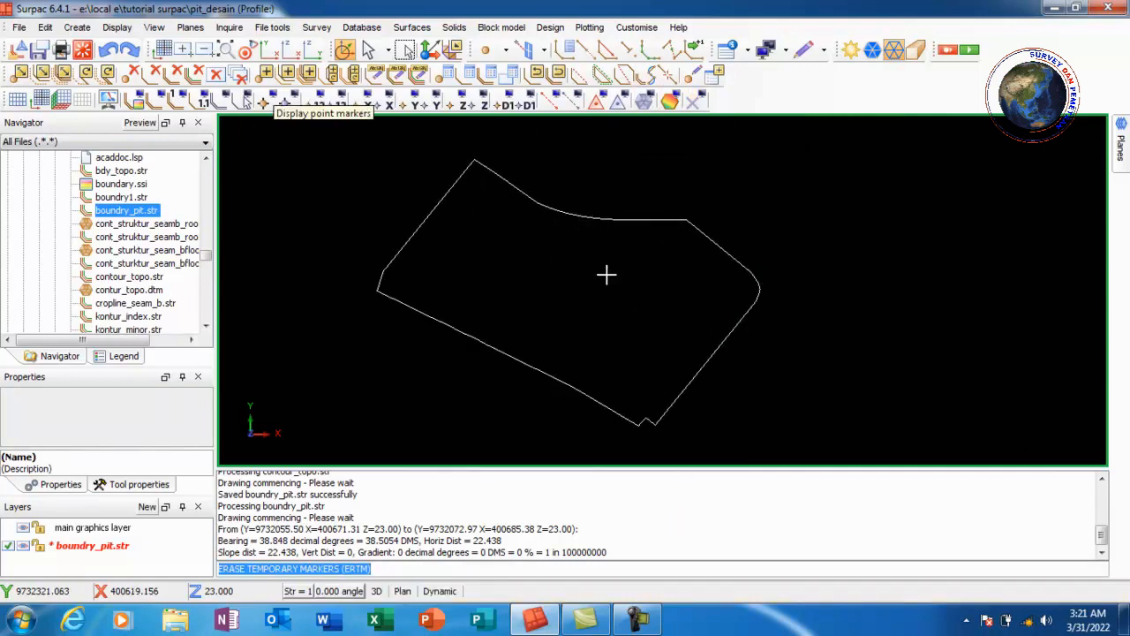
{"action": "scroll", "coordinate": [609, 273], "scroll_direction": "up", "scroll_amount": 2}
{"action": "scroll", "coordinate": [615, 265], "scroll_direction": "down", "scroll_amount": 2}
{"action": "scroll", "coordinate": [678, 309], "scroll_direction": "down", "scroll_amount": 1}
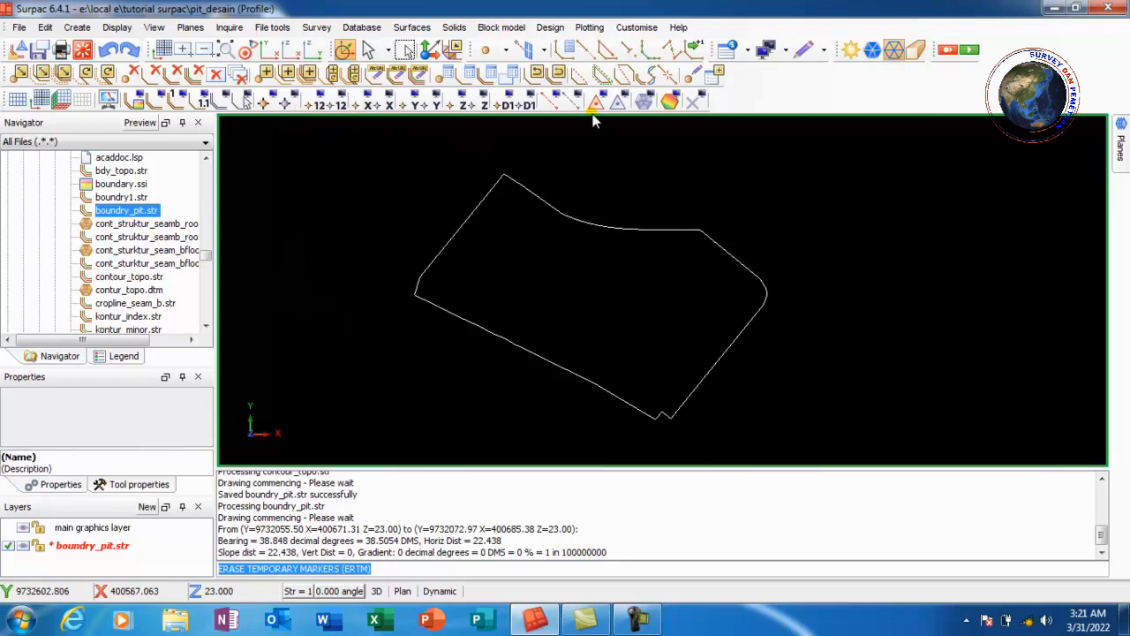
{"action": "left_click", "coordinate": [557, 32]}
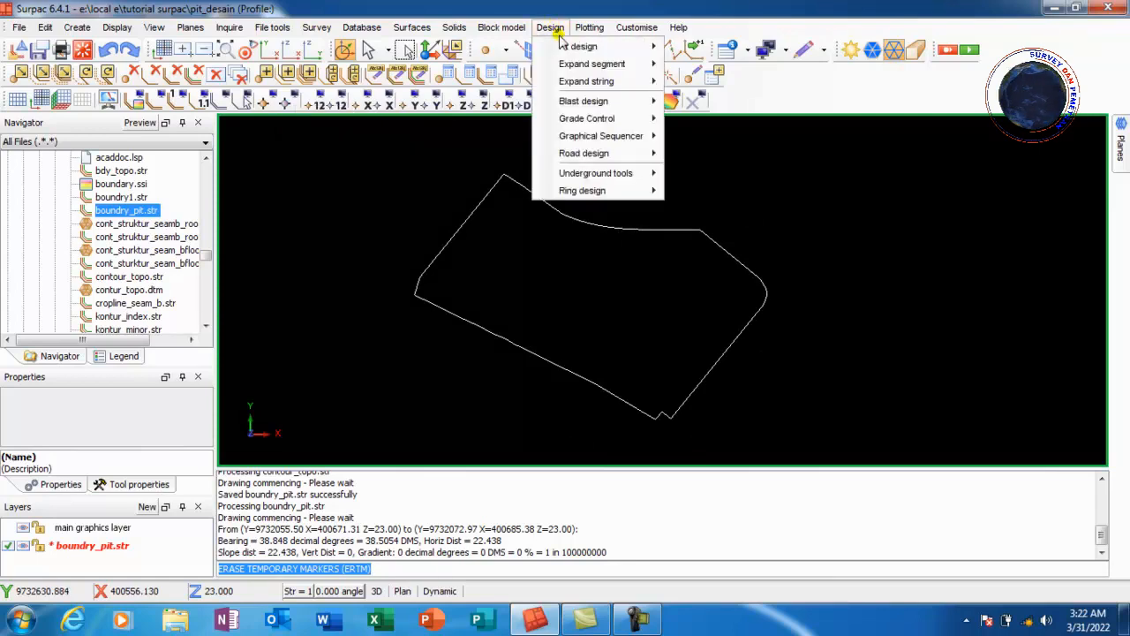
{"action": "mouse_move", "coordinate": [576, 48]}
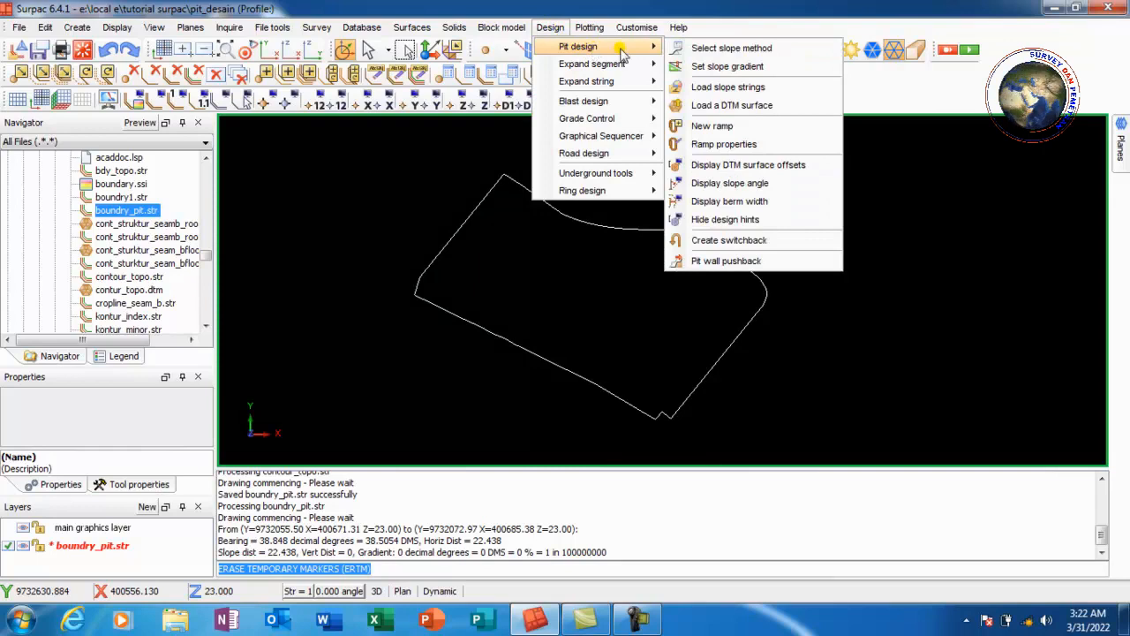
{"action": "left_click", "coordinate": [757, 55]}
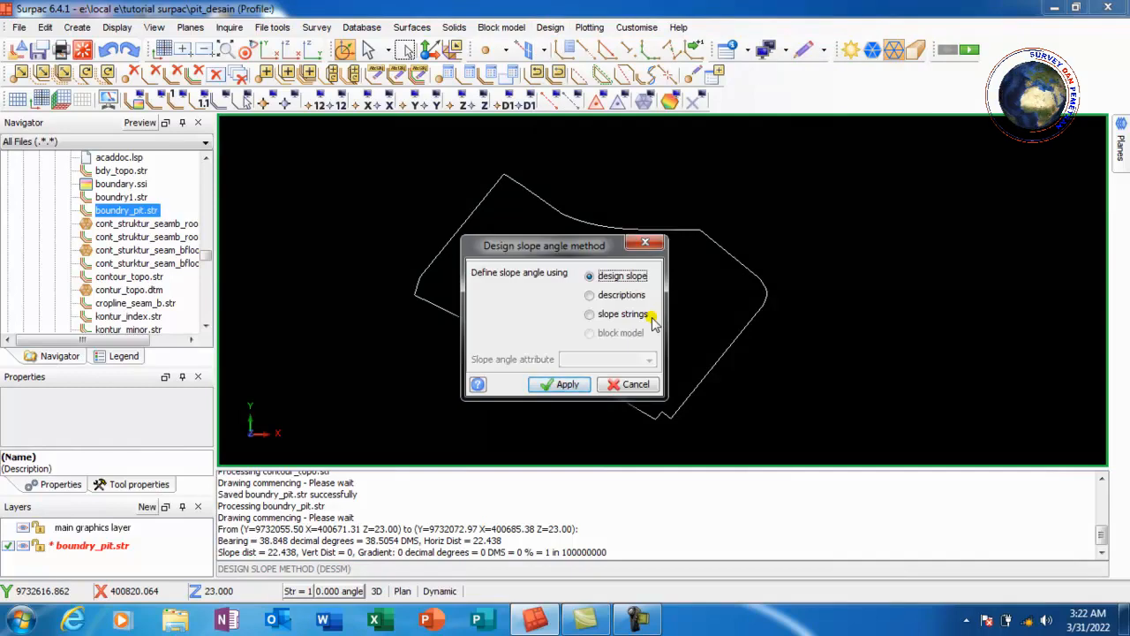
{"action": "left_click", "coordinate": [567, 384]}
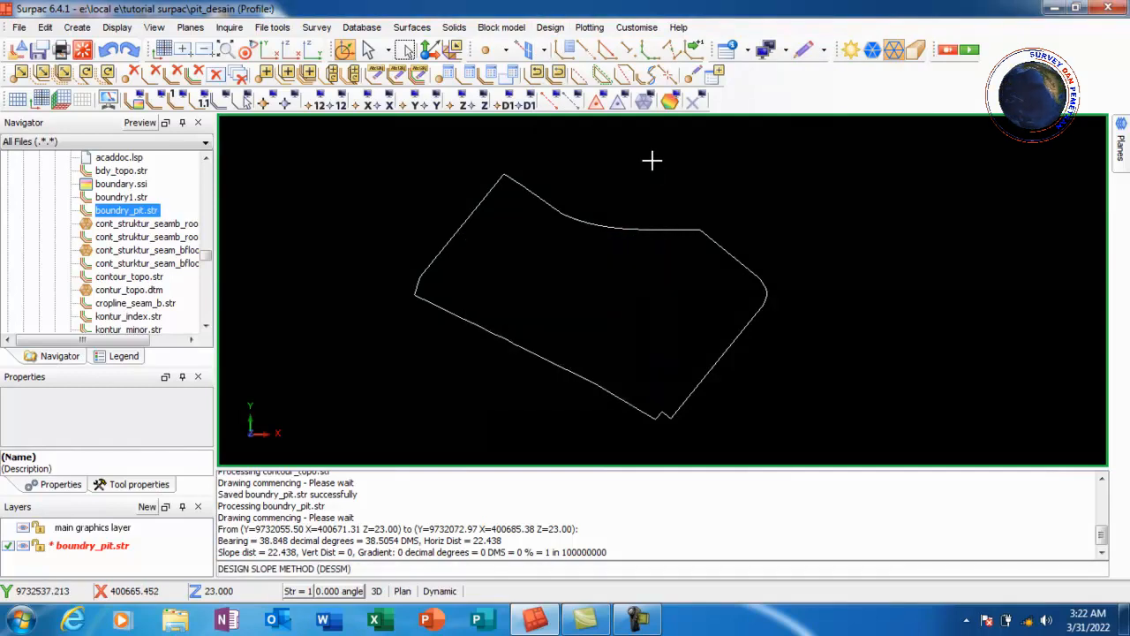
Set the pit design gradient to an angle of 55 decimal degrees
{"action": "left_click", "coordinate": [549, 27]}
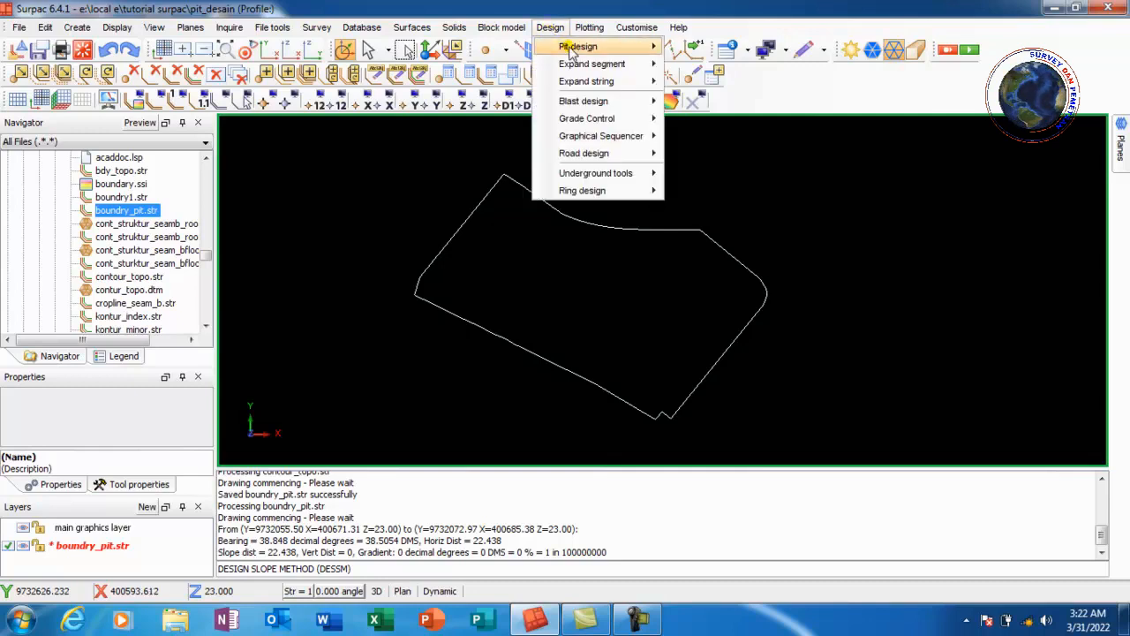
{"action": "mouse_move", "coordinate": [614, 48]}
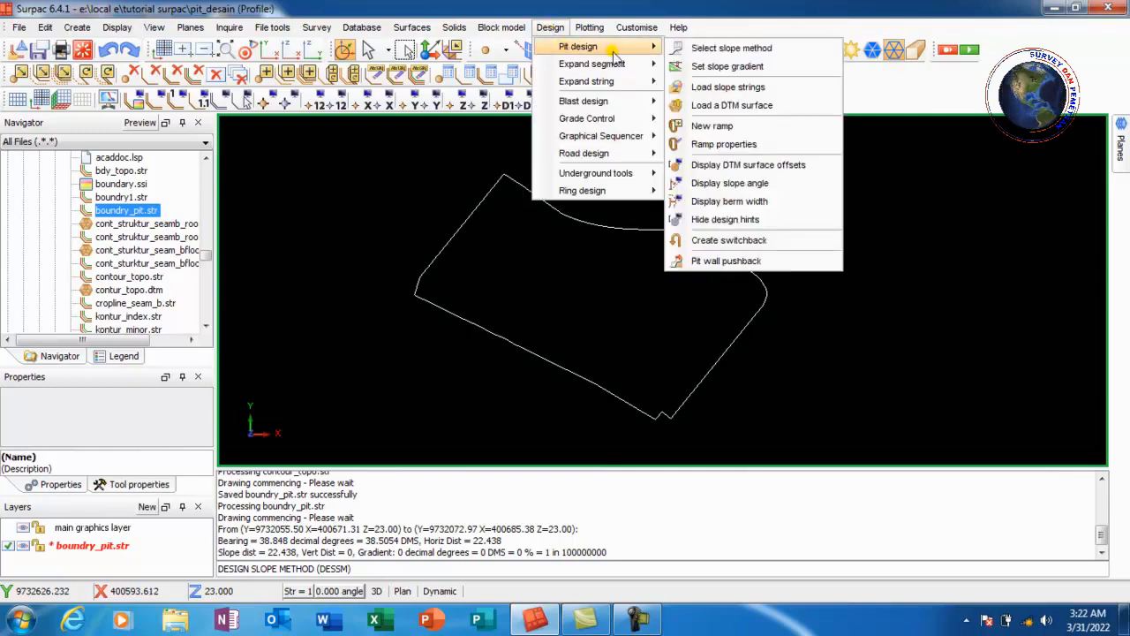
{"action": "left_click", "coordinate": [780, 78]}
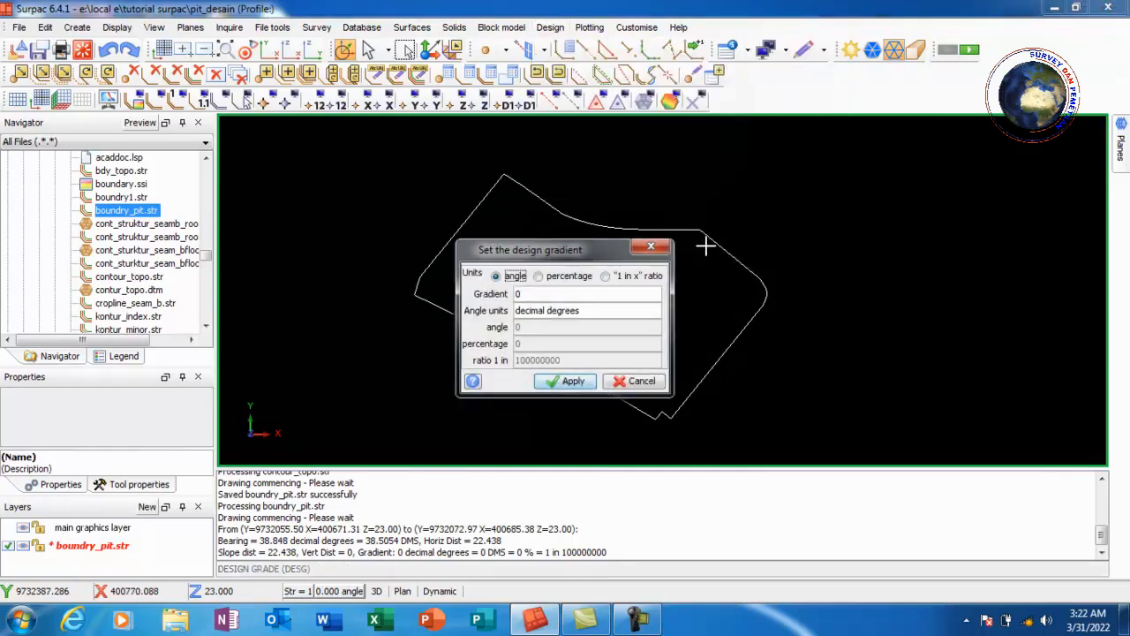
{"action": "double_click", "coordinate": [527, 294]}
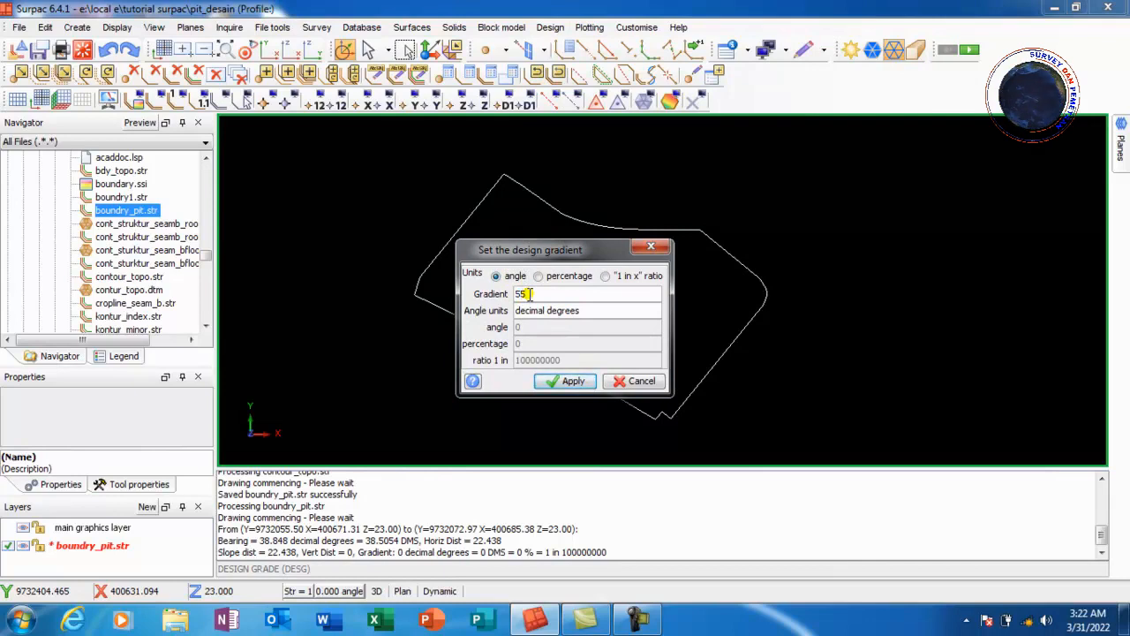
{"action": "left_click", "coordinate": [570, 385]}
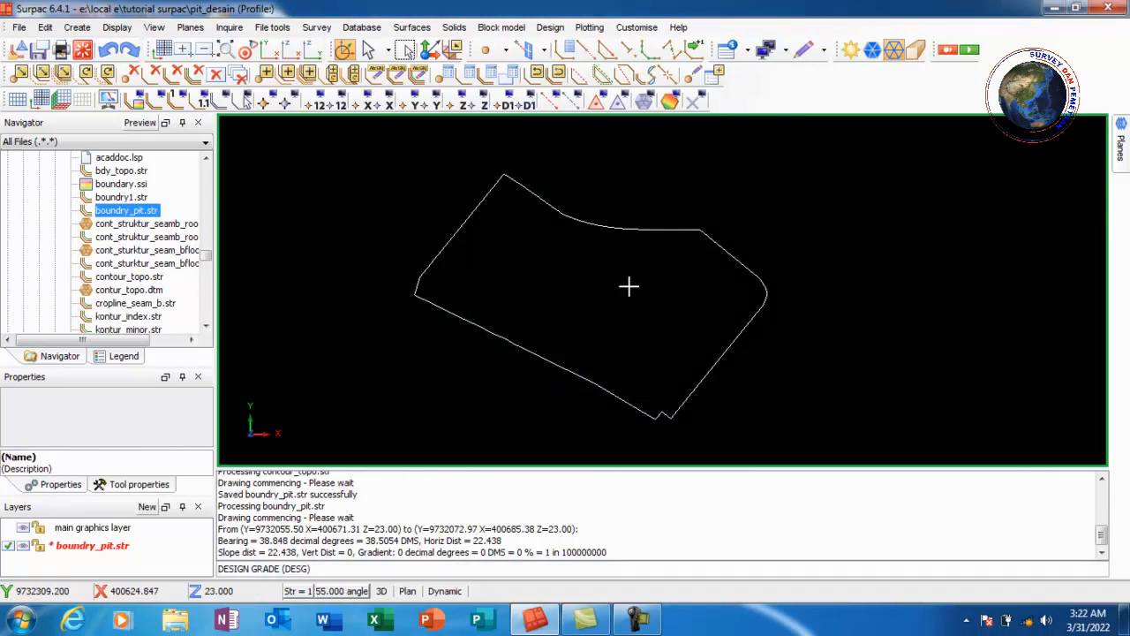
Define a new clockwise ramp named ramp between the two notch vertices, width 20, gradient 1:6, switchback angle 180
{"action": "left_click", "coordinate": [548, 27]}
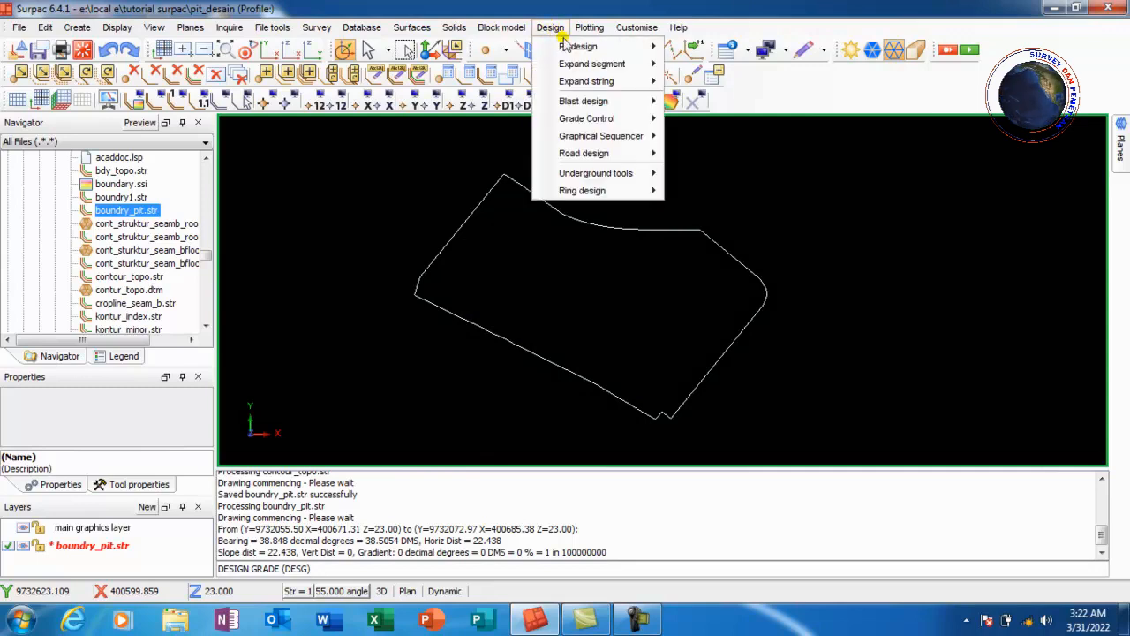
{"action": "mouse_move", "coordinate": [578, 46]}
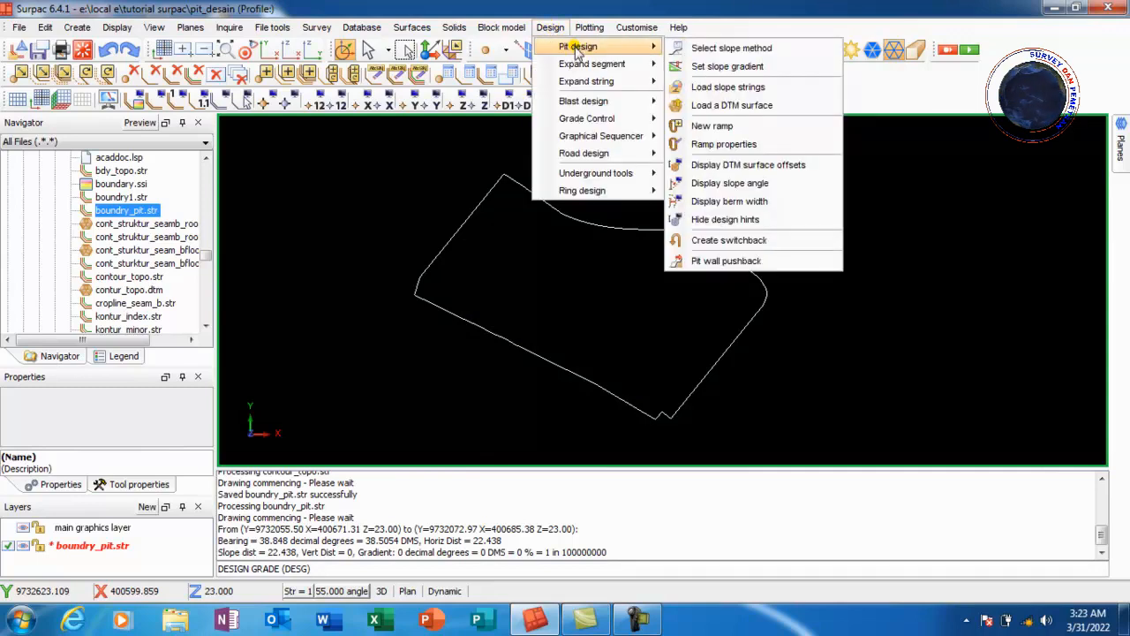
{"action": "left_click", "coordinate": [746, 129]}
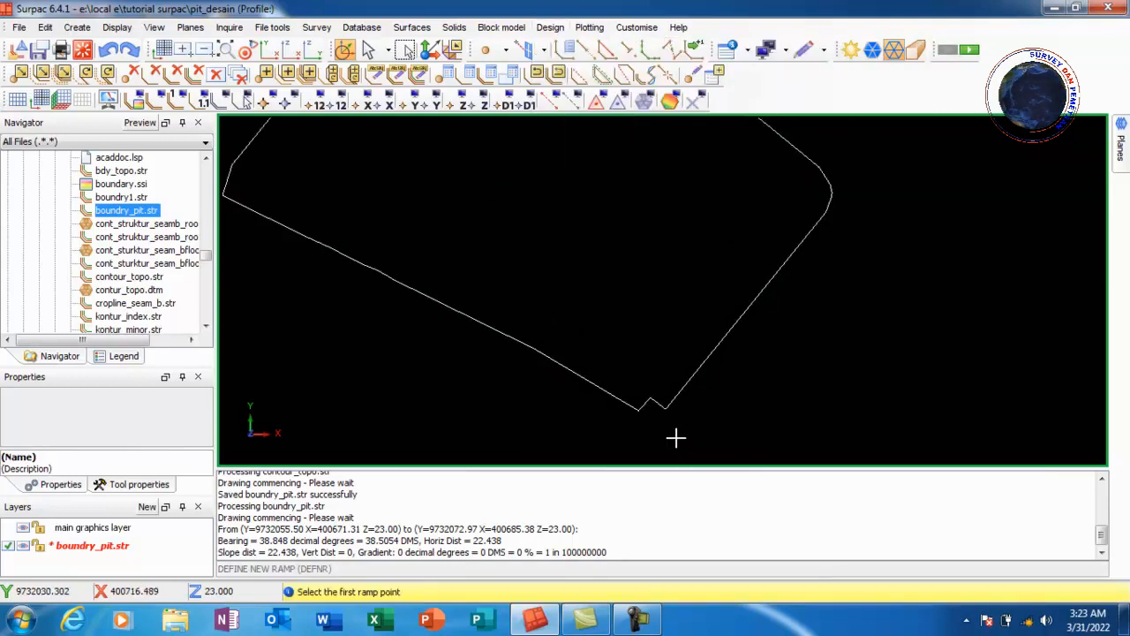
{"action": "scroll", "coordinate": [677, 436], "scroll_direction": "up", "scroll_amount": 3}
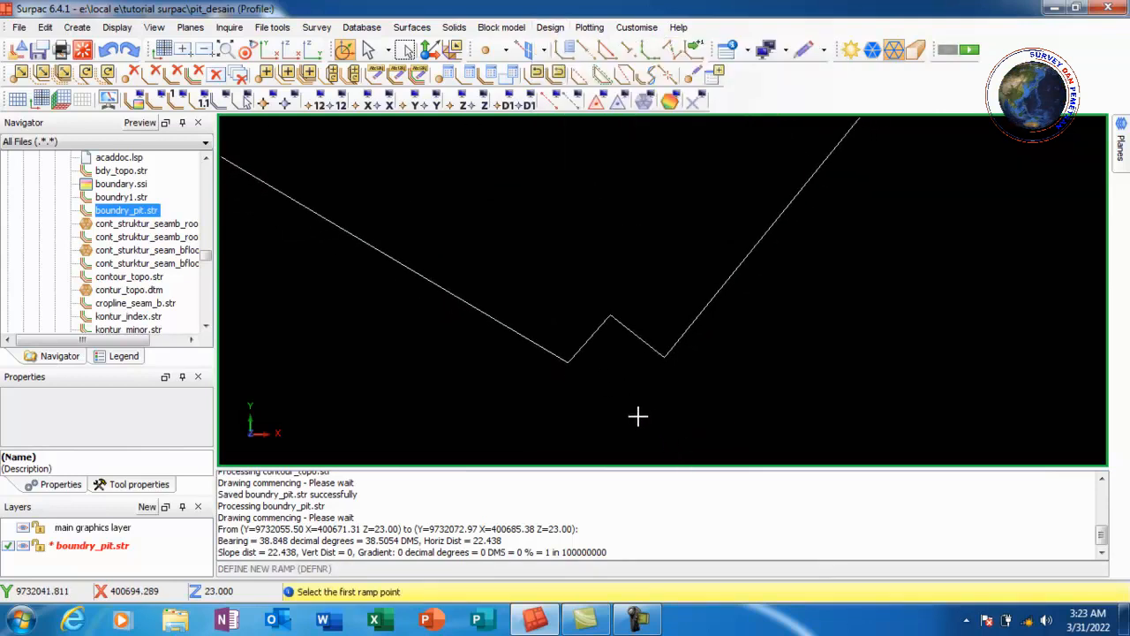
{"action": "left_click", "coordinate": [570, 361]}
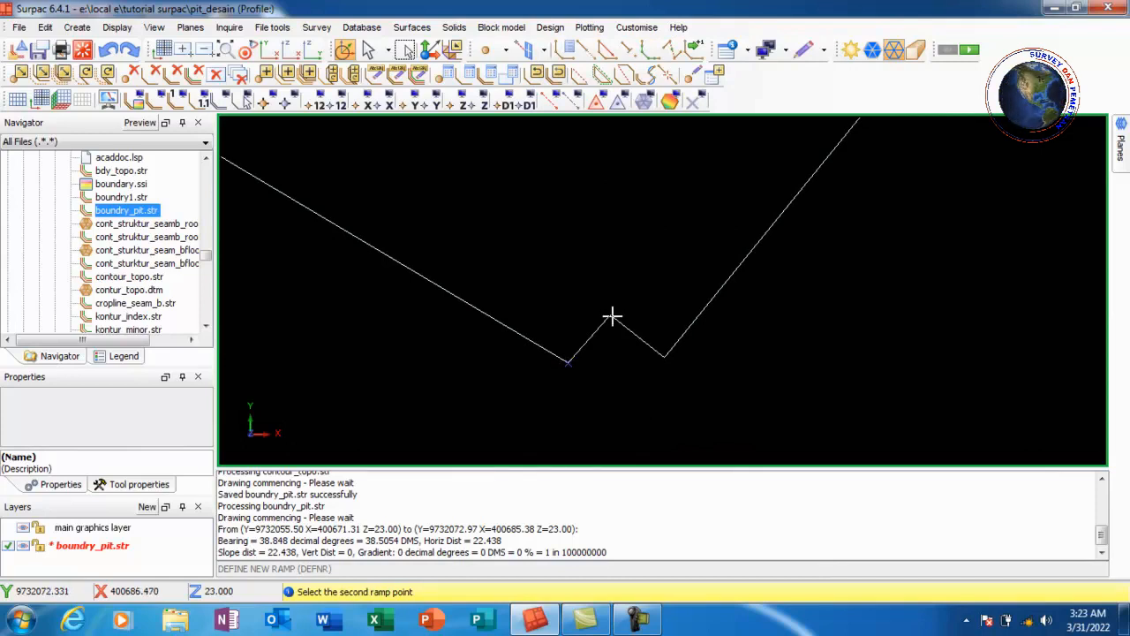
{"action": "left_click", "coordinate": [613, 314]}
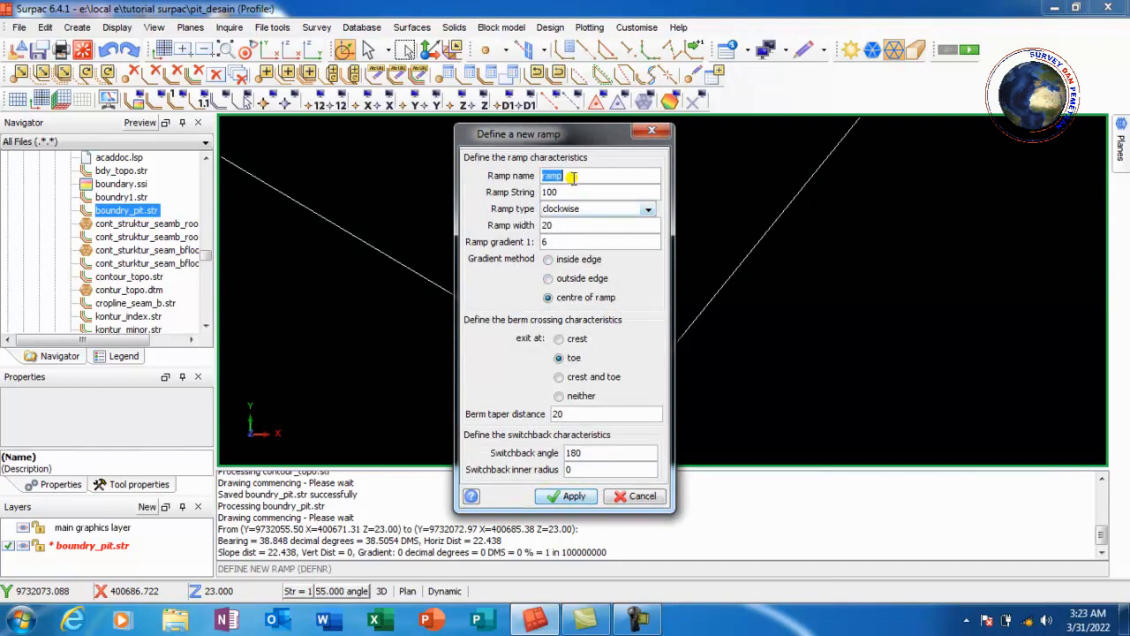
{"action": "type", "text": "ram"}
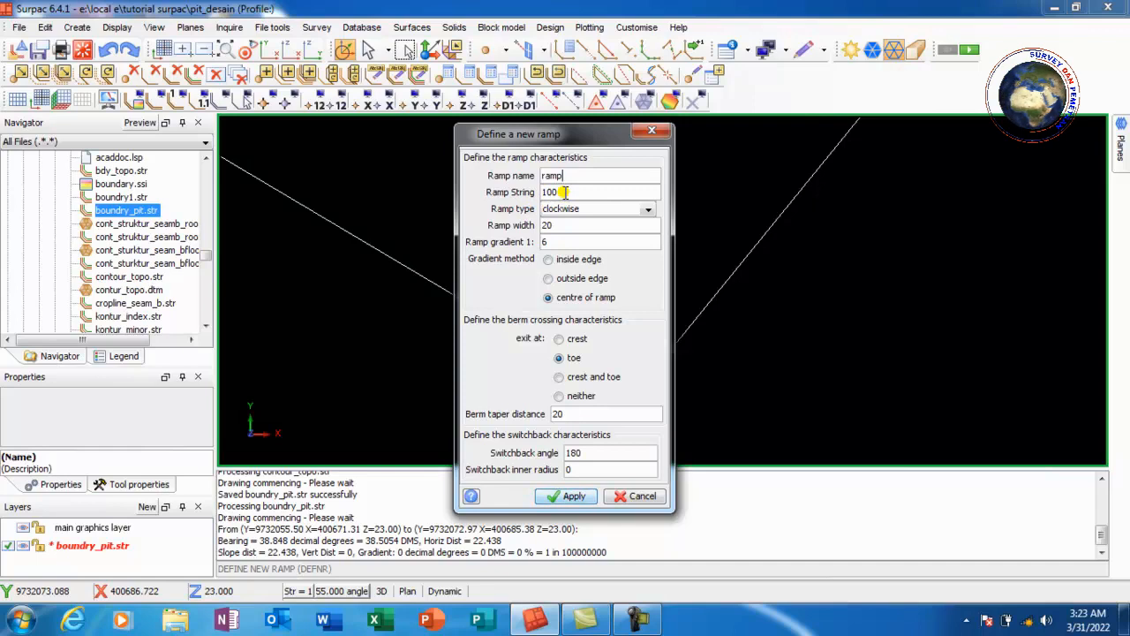
{"action": "left_click", "coordinate": [548, 238]}
{"action": "double_click", "coordinate": [593, 453]}
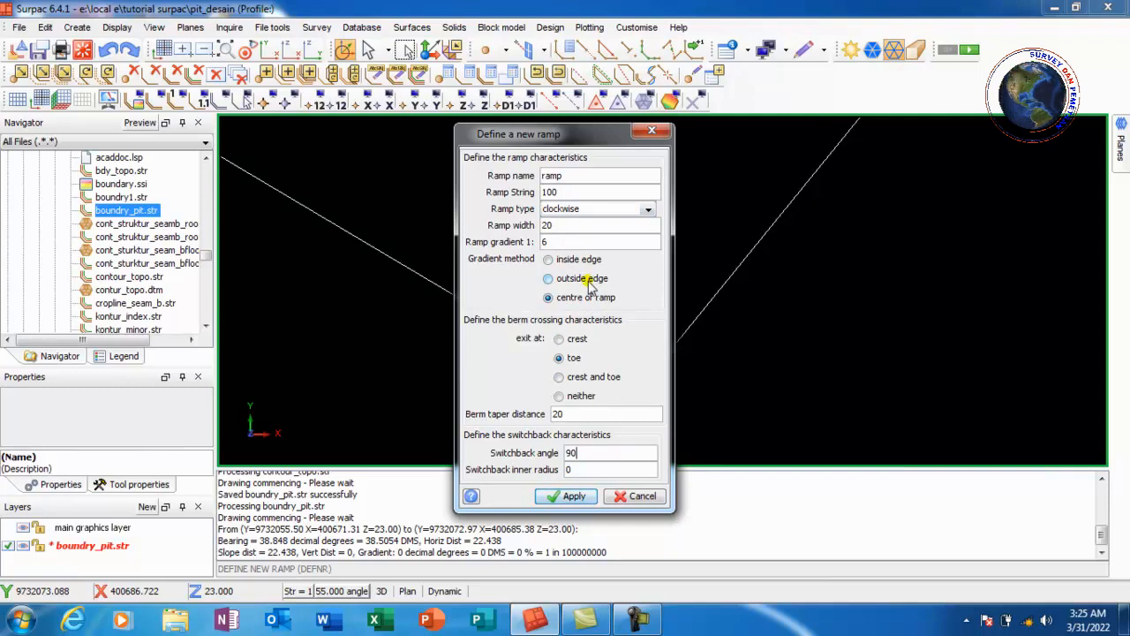
{"action": "left_click", "coordinate": [574, 497]}
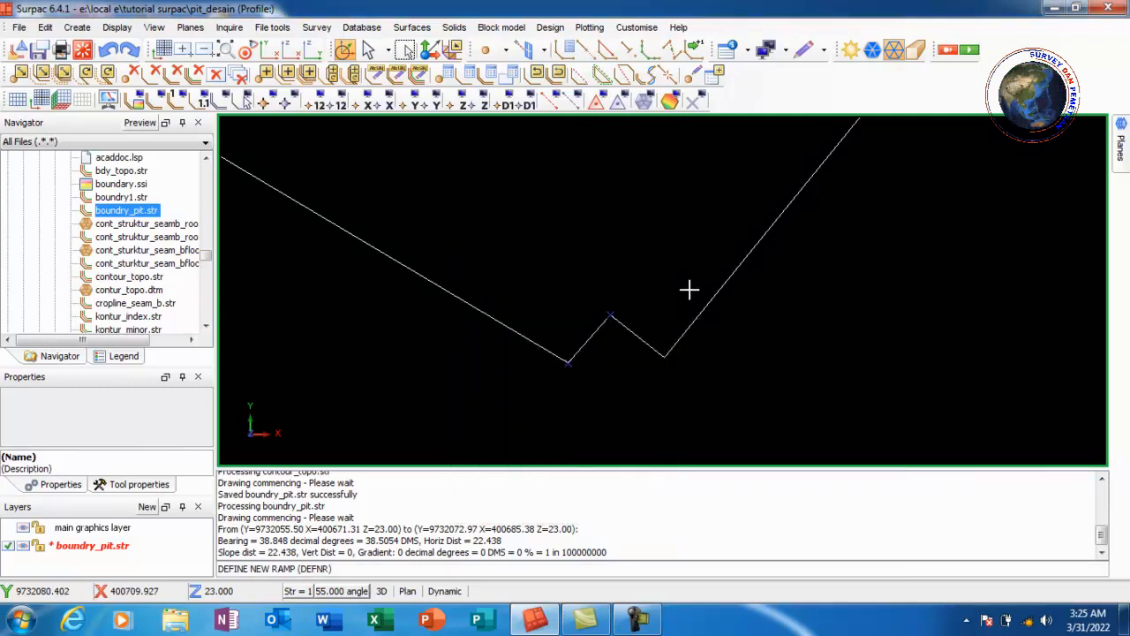
Expand the pit boundary segment by bench height 10, with Z direction down and horizontal direction contract
{"action": "left_click", "coordinate": [549, 29]}
{"action": "mouse_move", "coordinate": [609, 66]}
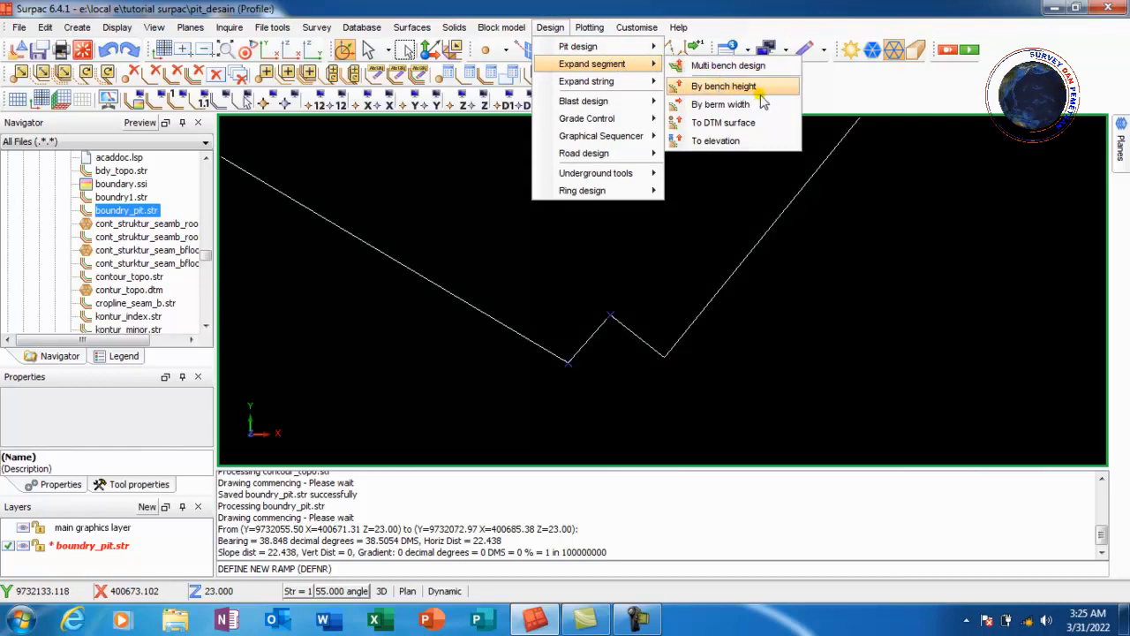
{"action": "left_click", "coordinate": [724, 86]}
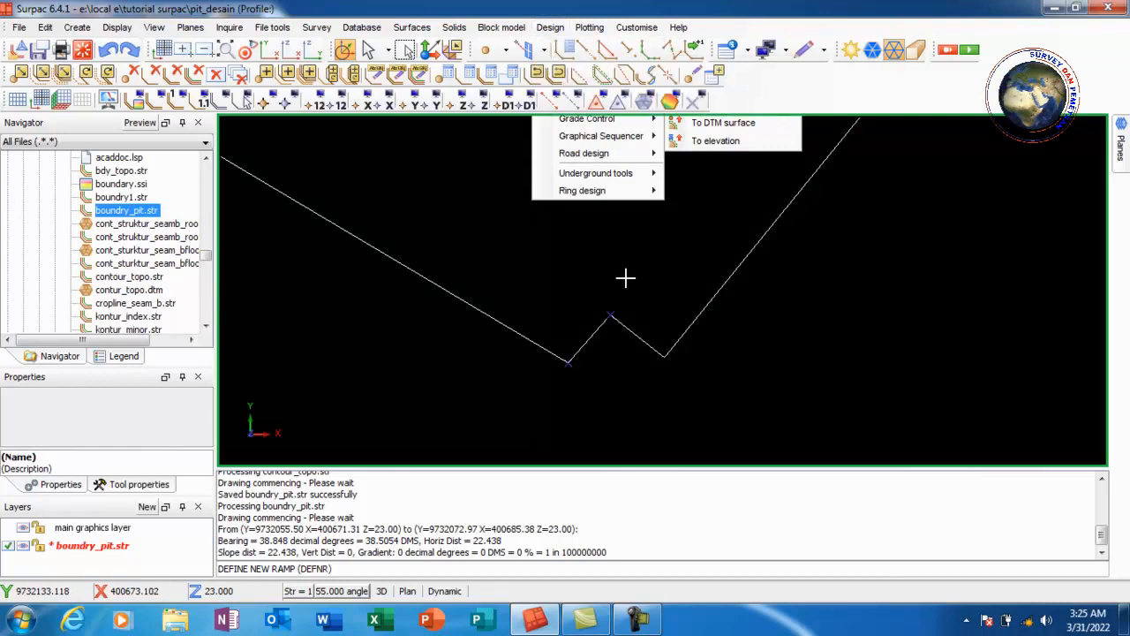
{"action": "left_click", "coordinate": [534, 342]}
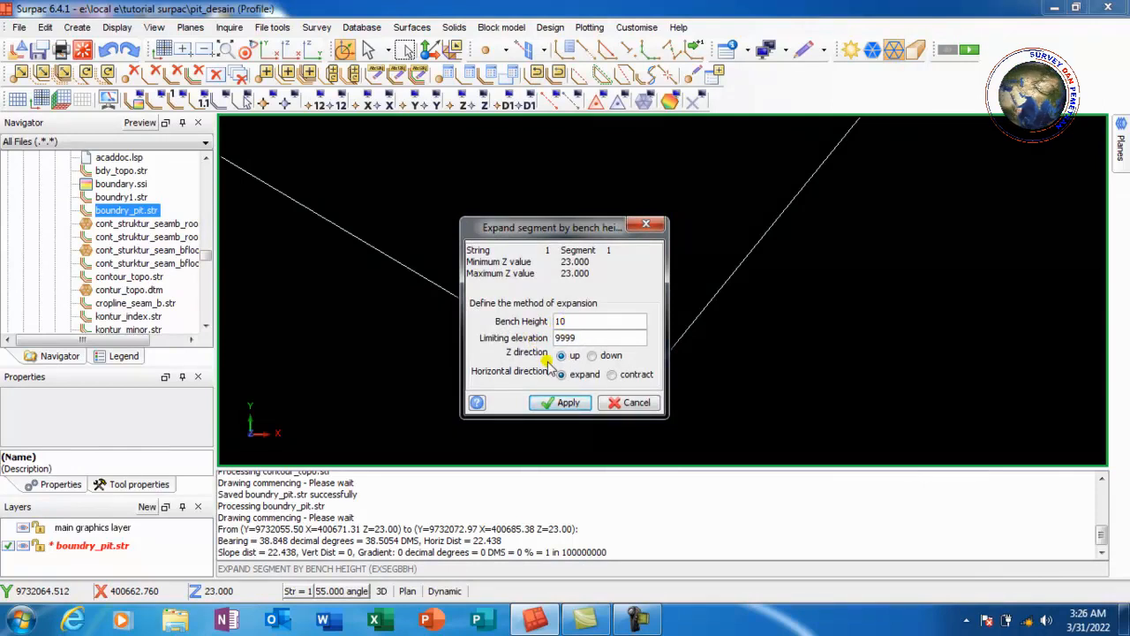
{"action": "left_click", "coordinate": [596, 362]}
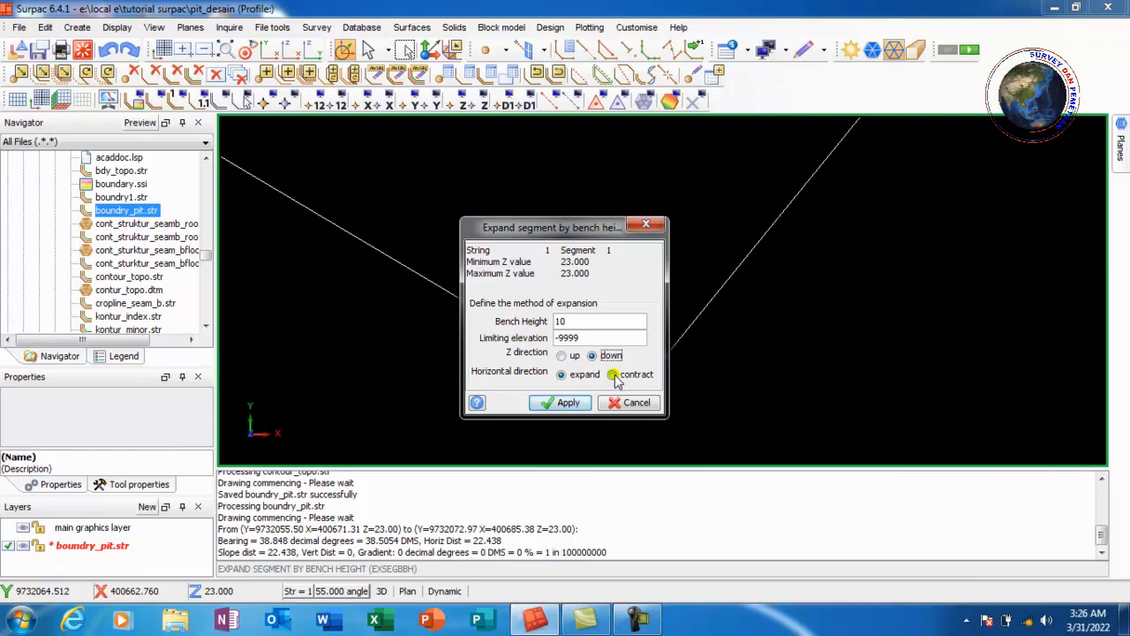
{"action": "left_click", "coordinate": [613, 374]}
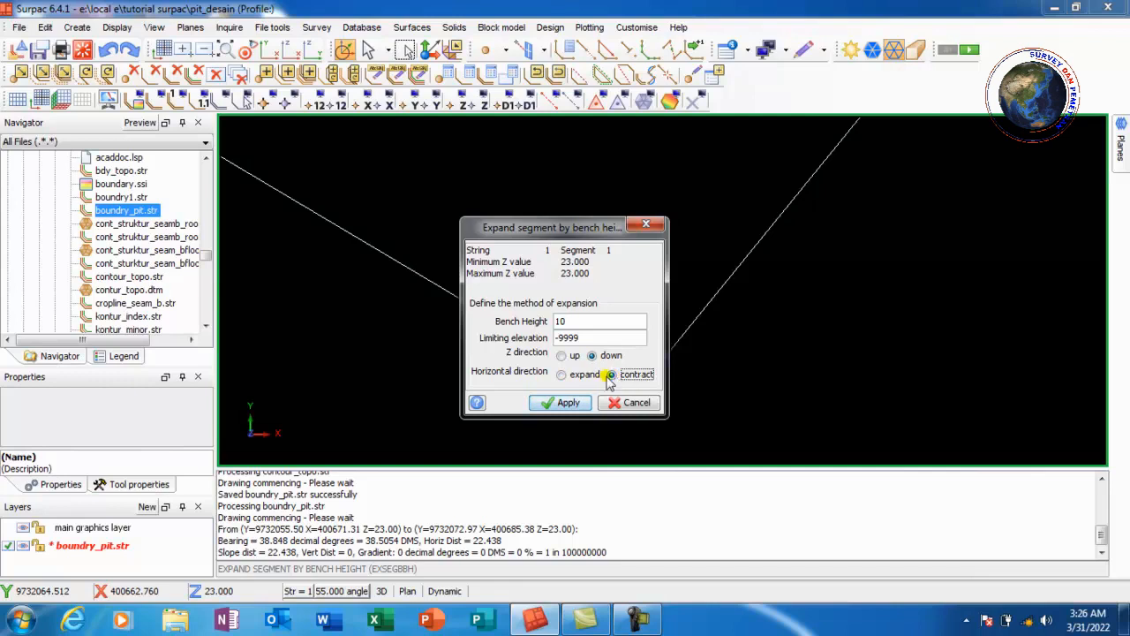
{"action": "left_click", "coordinate": [567, 403]}
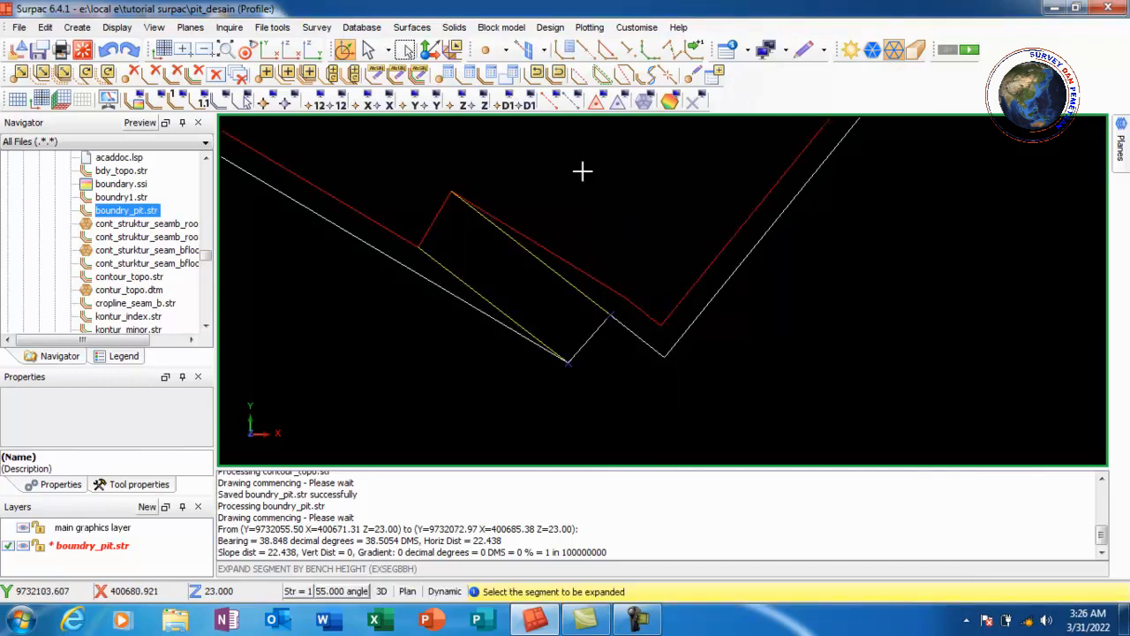
Expand the new toe string by berm width 5, contracting, with switchback angle 180
{"action": "left_click", "coordinate": [545, 28]}
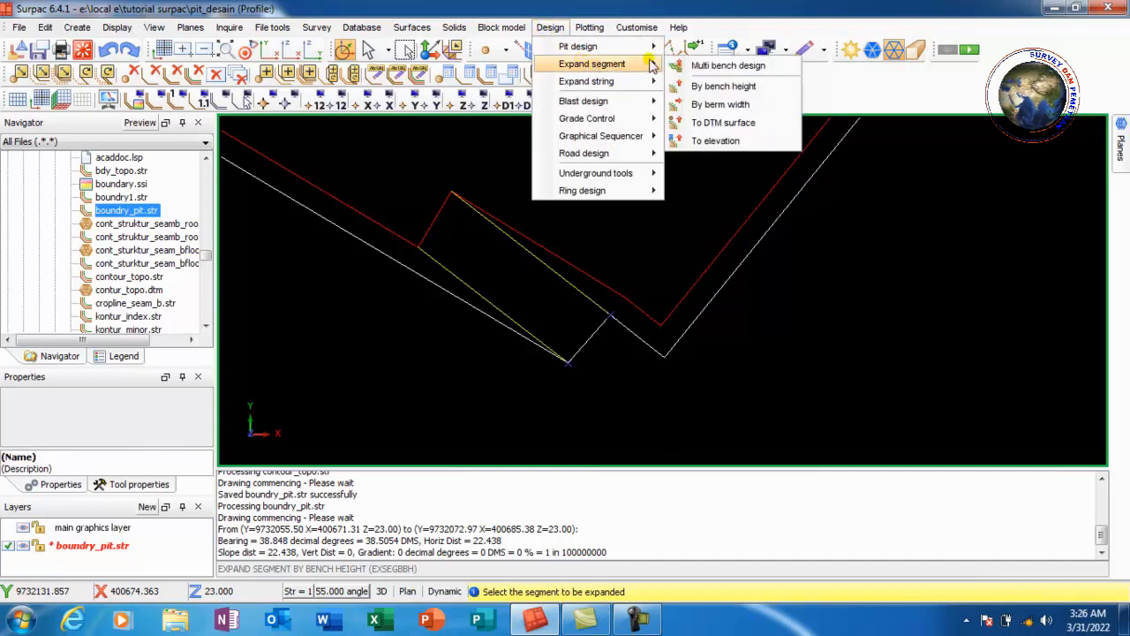
{"action": "left_click", "coordinate": [751, 106]}
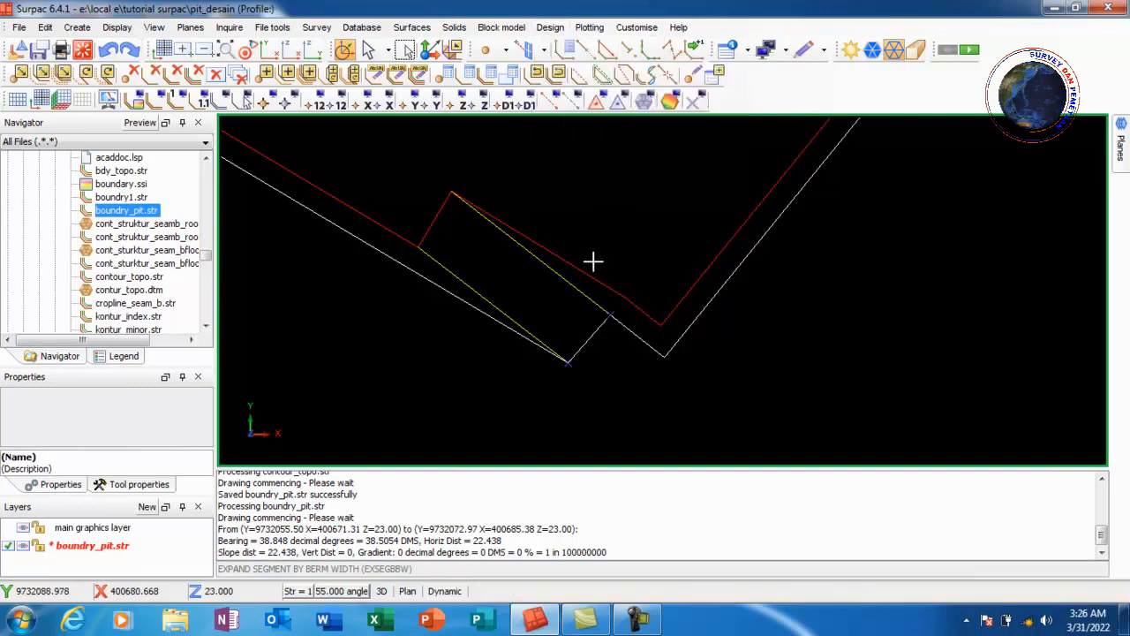
{"action": "left_click", "coordinate": [436, 214]}
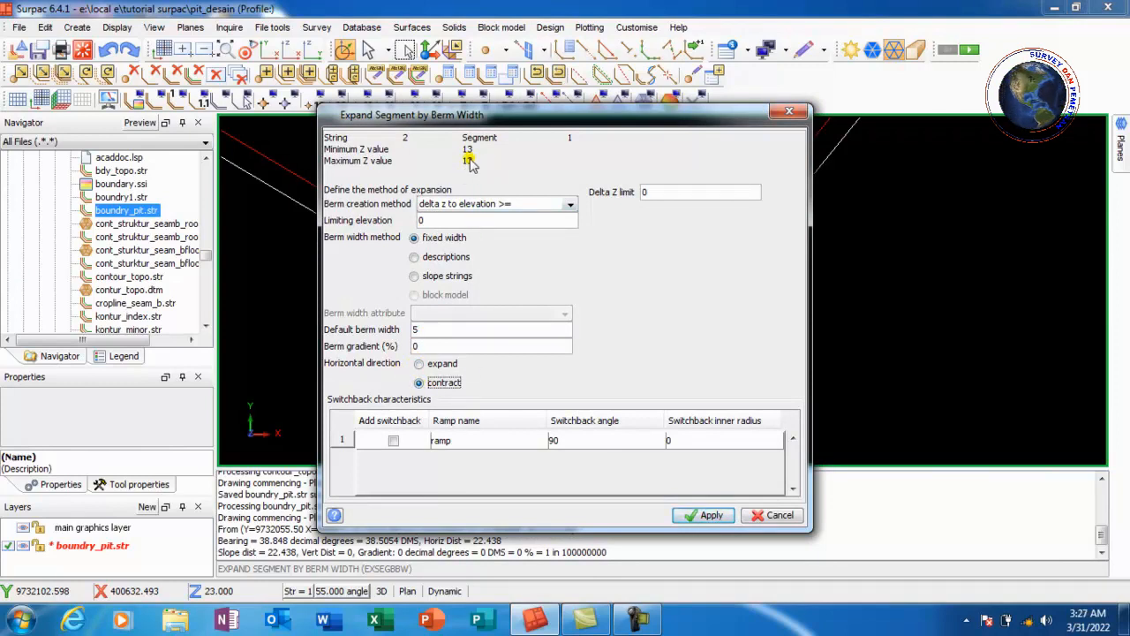
{"action": "left_click", "coordinate": [567, 439]}
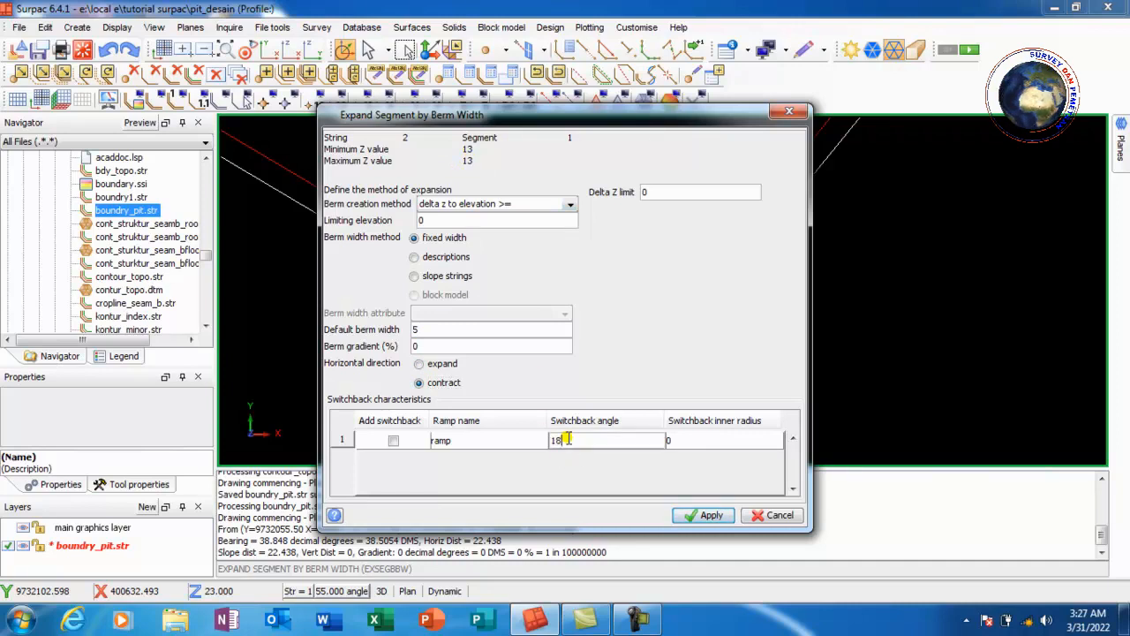
{"action": "type", "text": "180"}
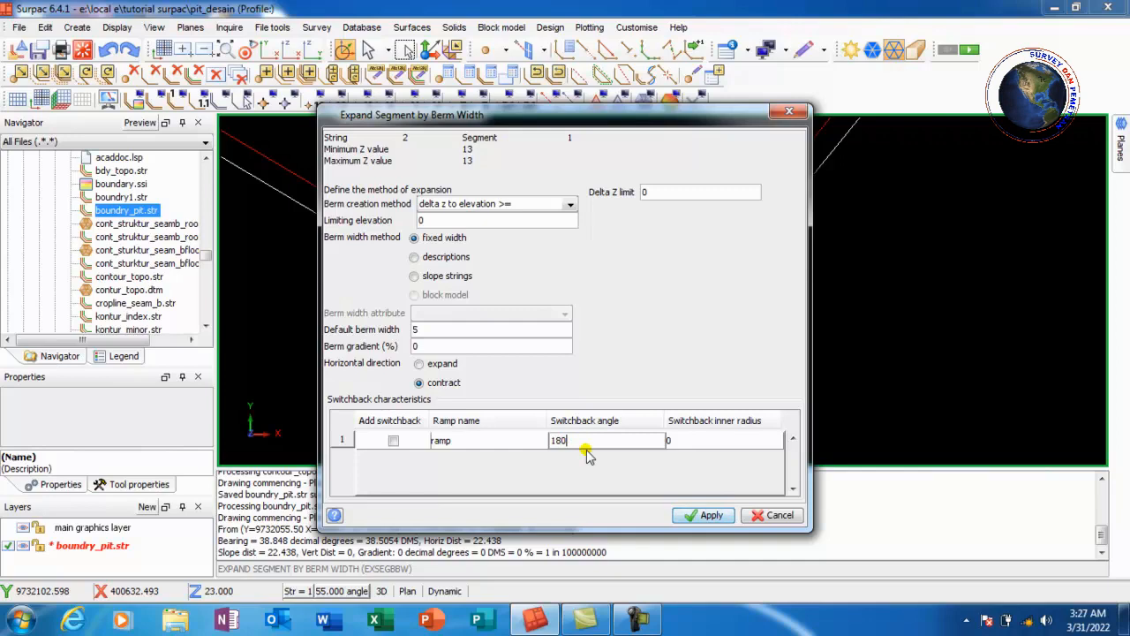
{"action": "left_click", "coordinate": [702, 518]}
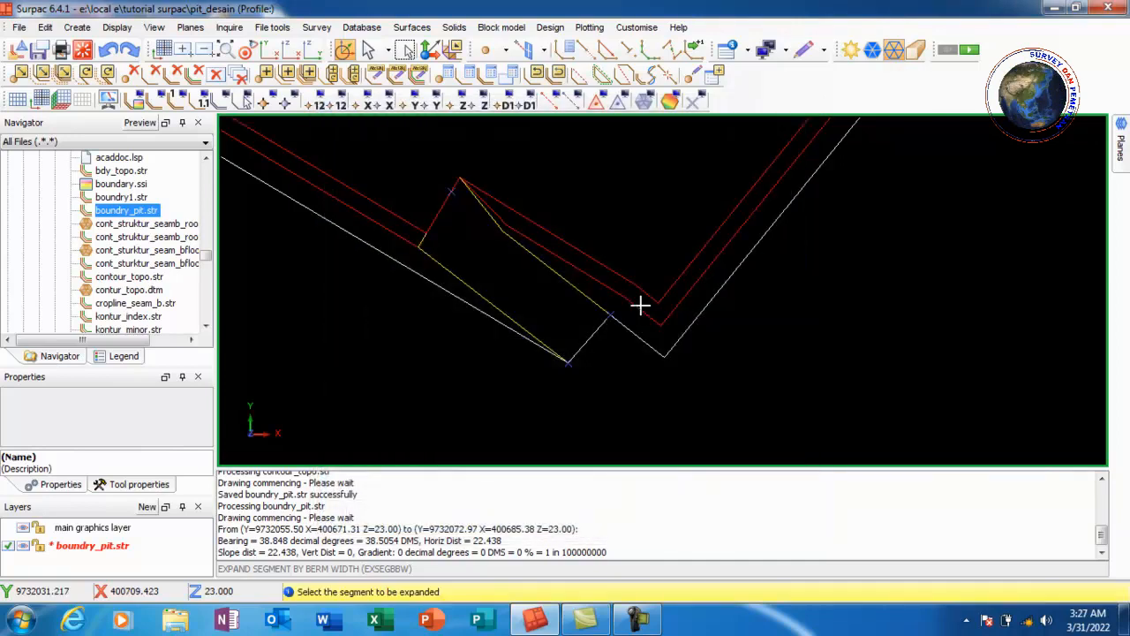
Expand the berm string down by another 10 bench height, contracting
{"action": "left_click", "coordinate": [545, 30]}
{"action": "mouse_move", "coordinate": [587, 65]}
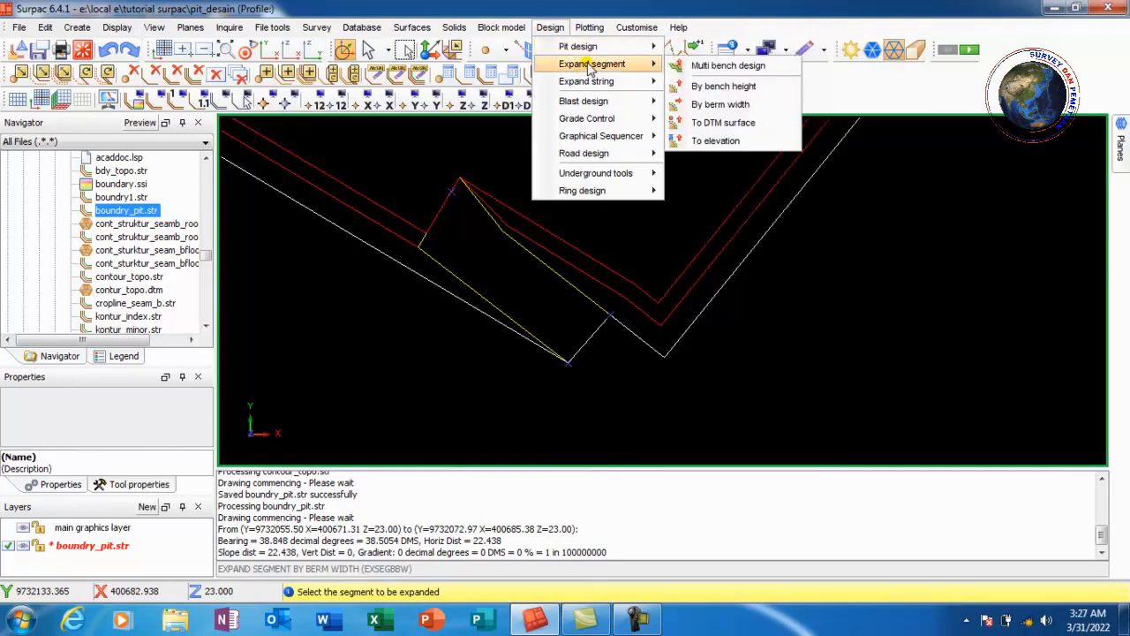
{"action": "left_click", "coordinate": [726, 85]}
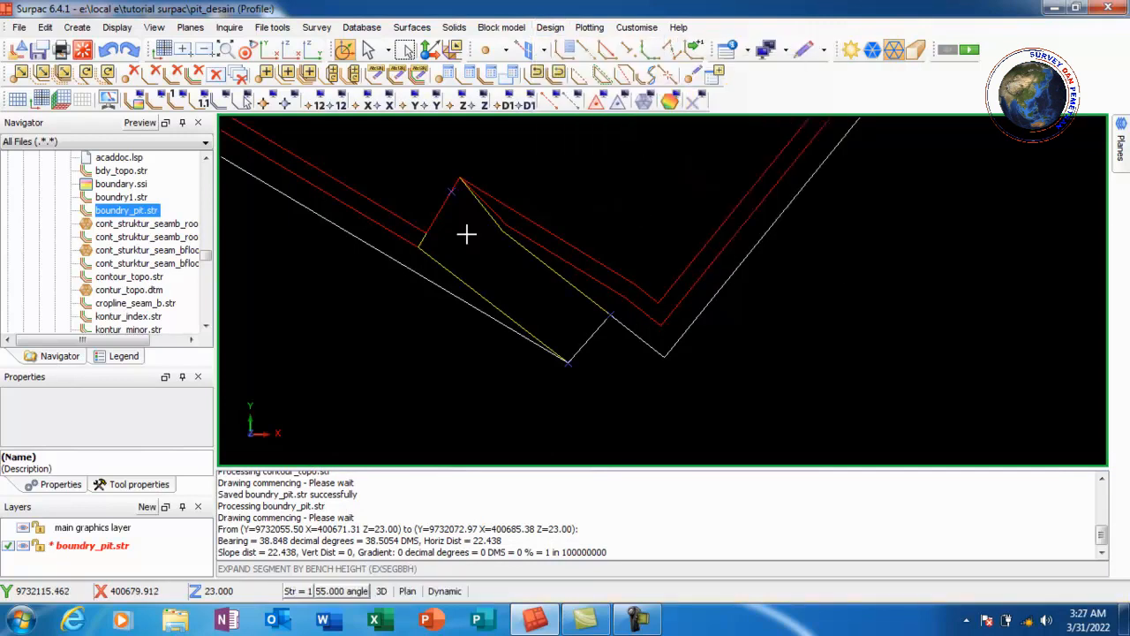
{"action": "left_click", "coordinate": [397, 216]}
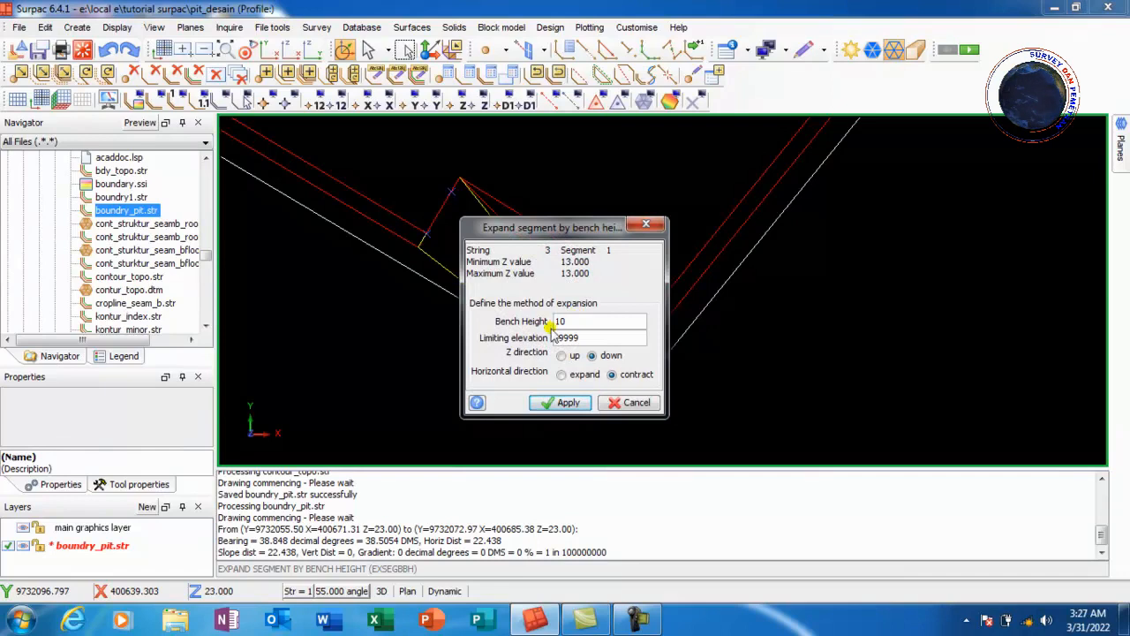
{"action": "left_click", "coordinate": [568, 403]}
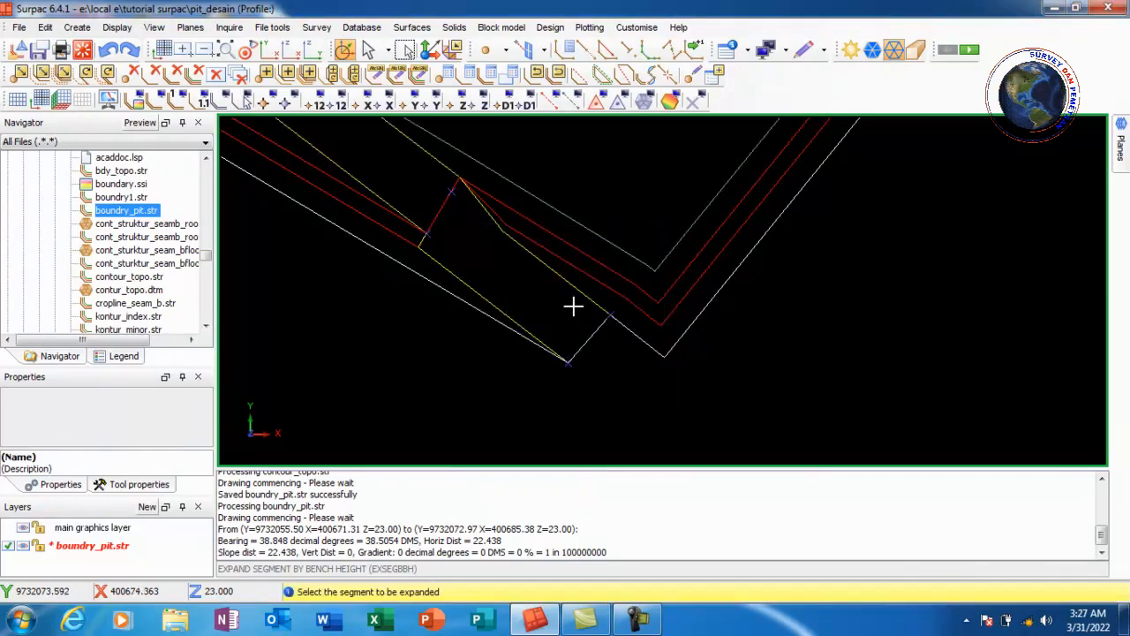
Expand the second toe string inward by a 5 berm width
{"action": "scroll", "coordinate": [583, 322], "scroll_direction": "down", "scroll_amount": 2}
{"action": "scroll", "coordinate": [524, 205], "scroll_direction": "up", "scroll_amount": 1}
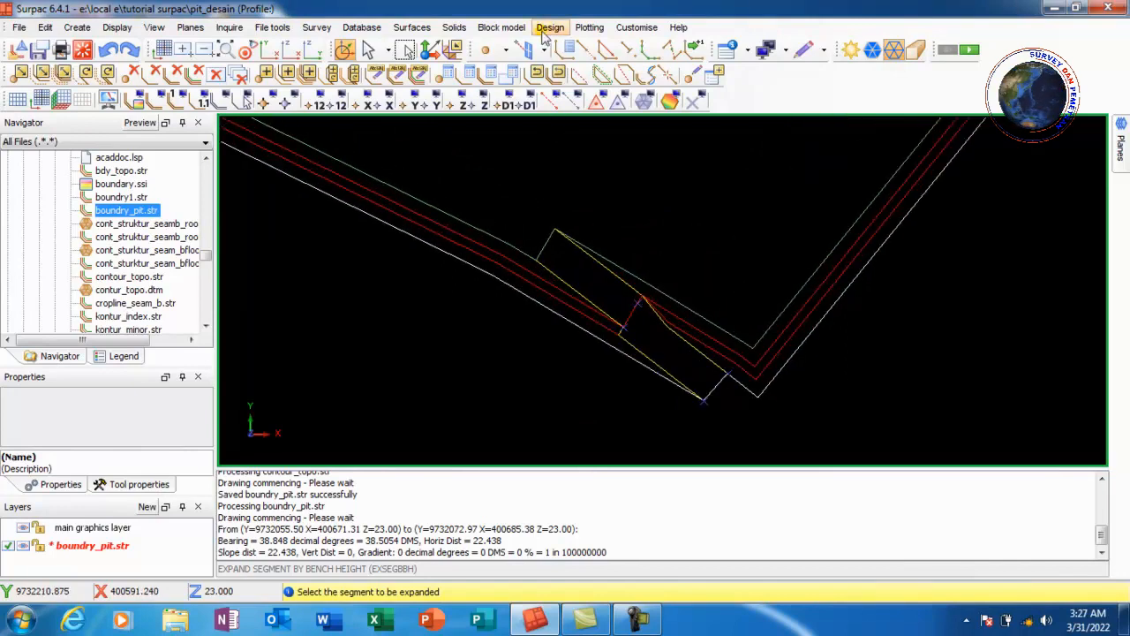
{"action": "left_click", "coordinate": [549, 28]}
{"action": "mouse_move", "coordinate": [569, 66]}
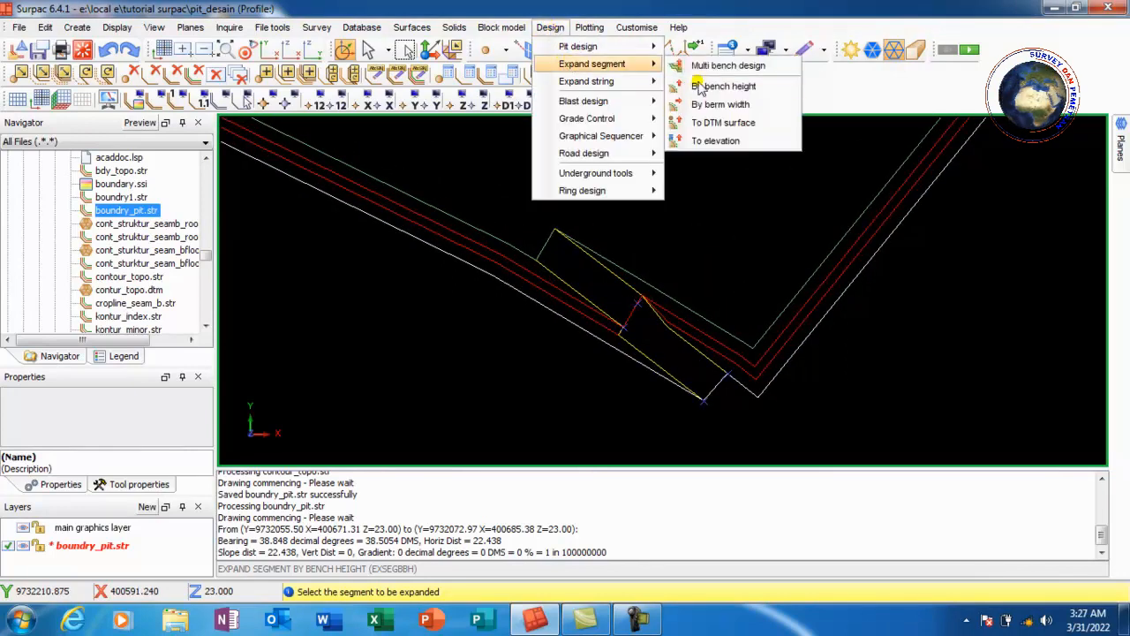
{"action": "left_click", "coordinate": [723, 104]}
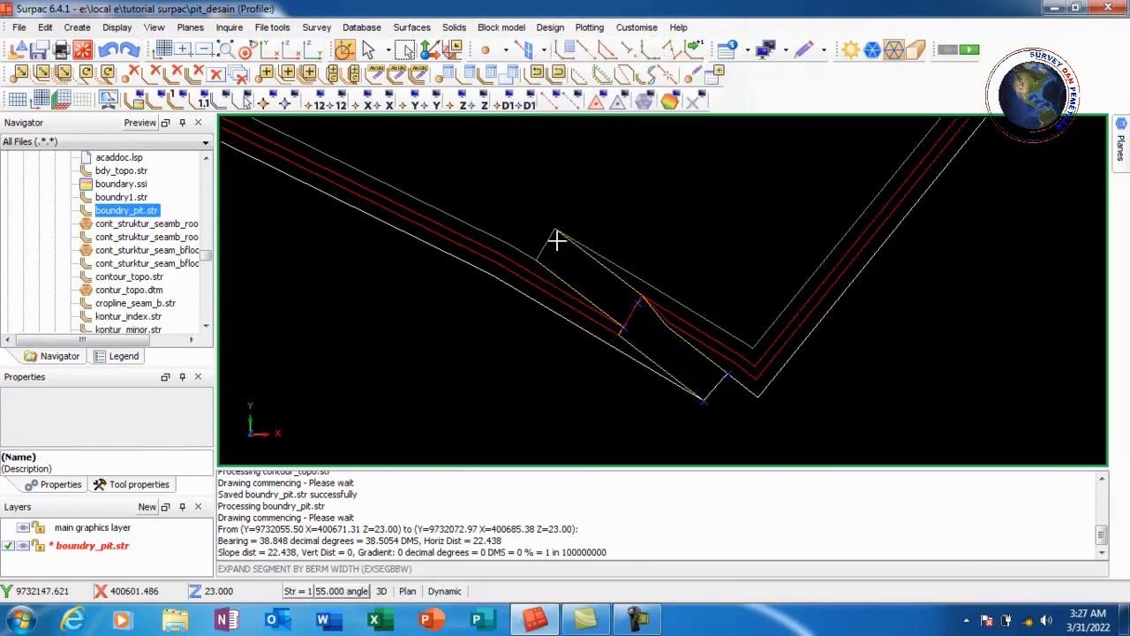
{"action": "left_click", "coordinate": [512, 251]}
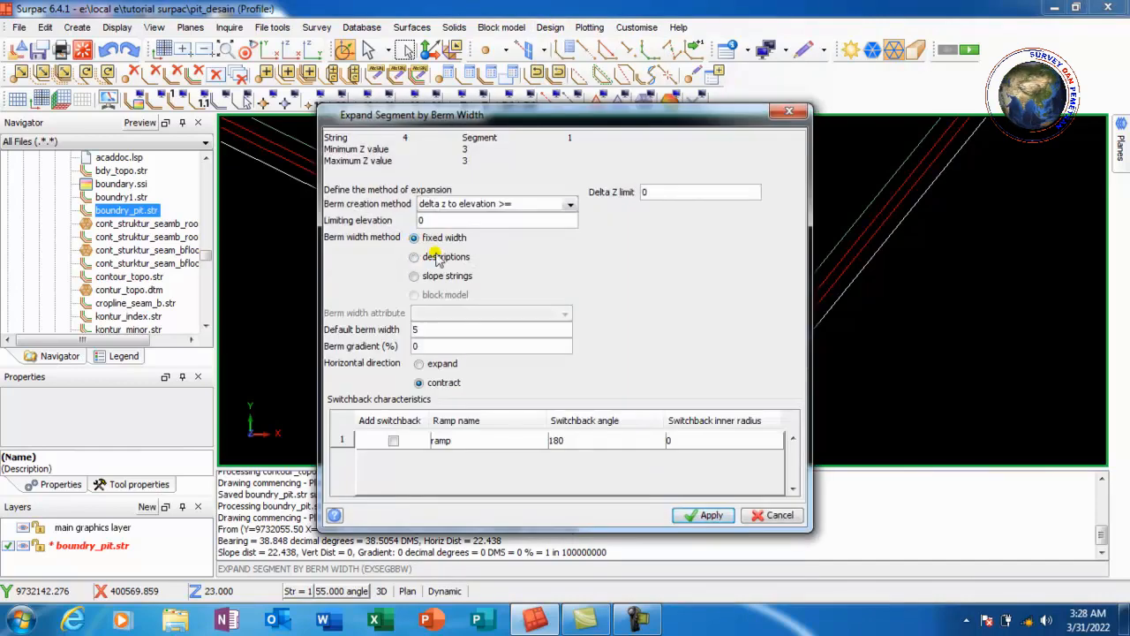
{"action": "left_click", "coordinate": [706, 517]}
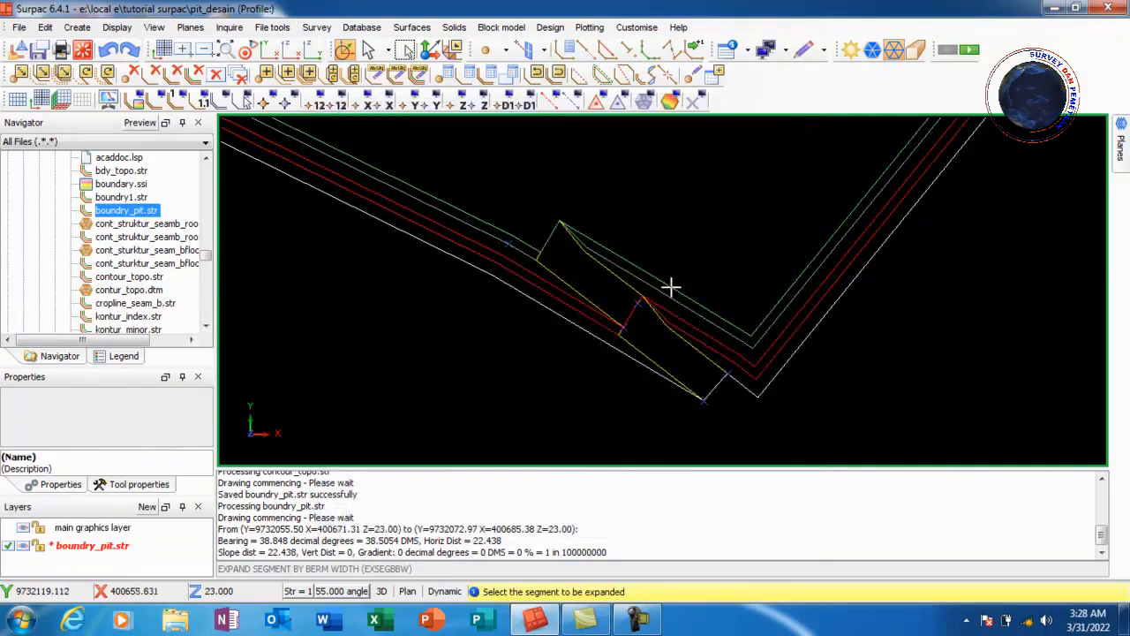
Expand the innermost berm string down one more 10 bench height
{"action": "left_click", "coordinate": [549, 27]}
{"action": "mouse_move", "coordinate": [588, 61]}
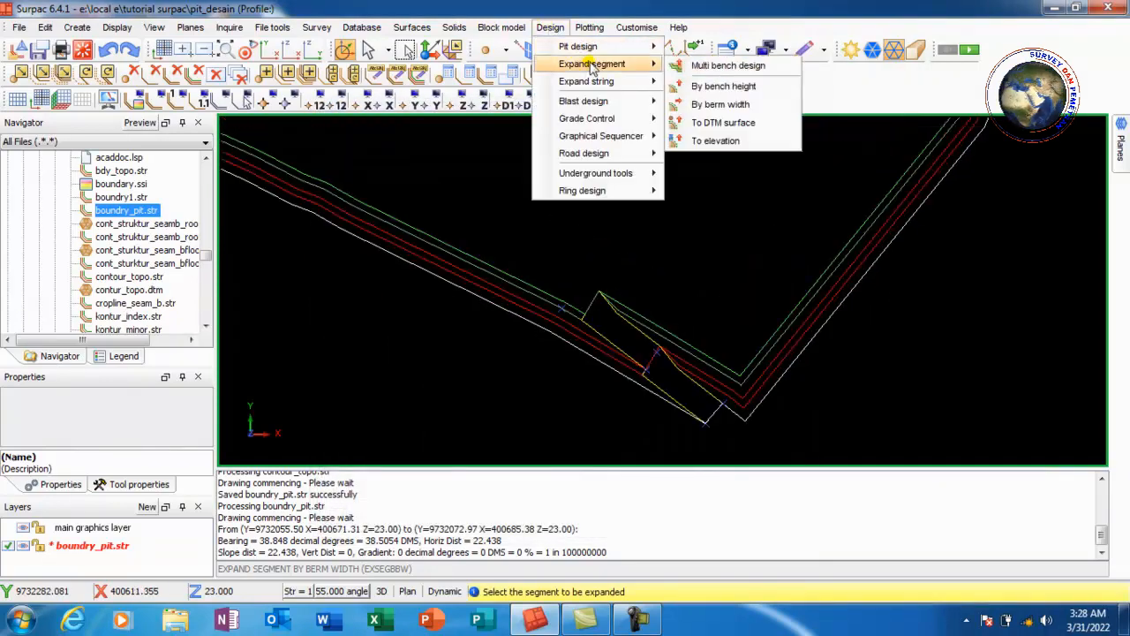
{"action": "left_click", "coordinate": [715, 83]}
{"action": "left_click", "coordinate": [518, 282]}
{"action": "left_click", "coordinate": [568, 401]}
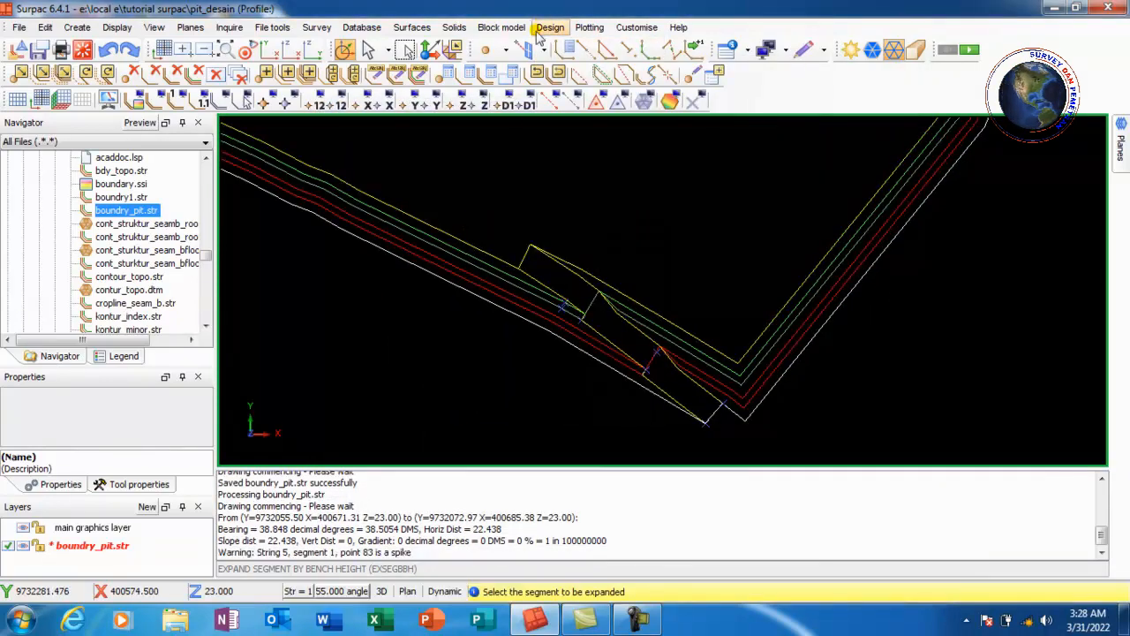
Expand the third toe string inward by a 5 berm width
{"action": "left_click", "coordinate": [550, 27]}
{"action": "left_click", "coordinate": [715, 100]}
{"action": "left_click", "coordinate": [475, 250]}
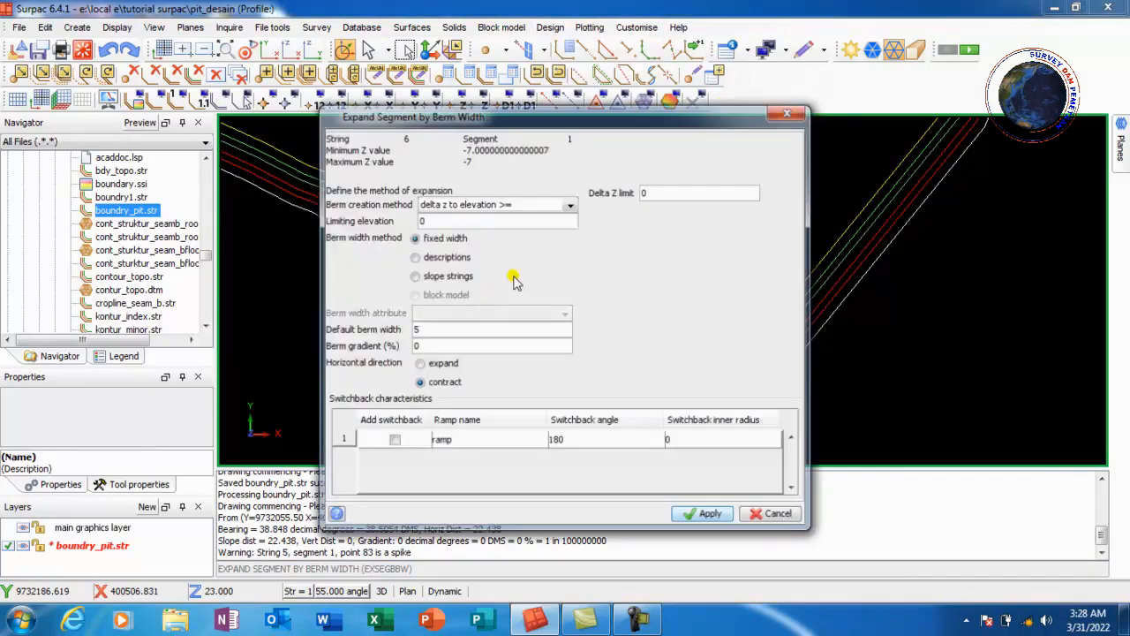
{"action": "left_click", "coordinate": [709, 514]}
Expand the newest berm string down another 10 bench height
{"action": "left_click", "coordinate": [549, 27]}
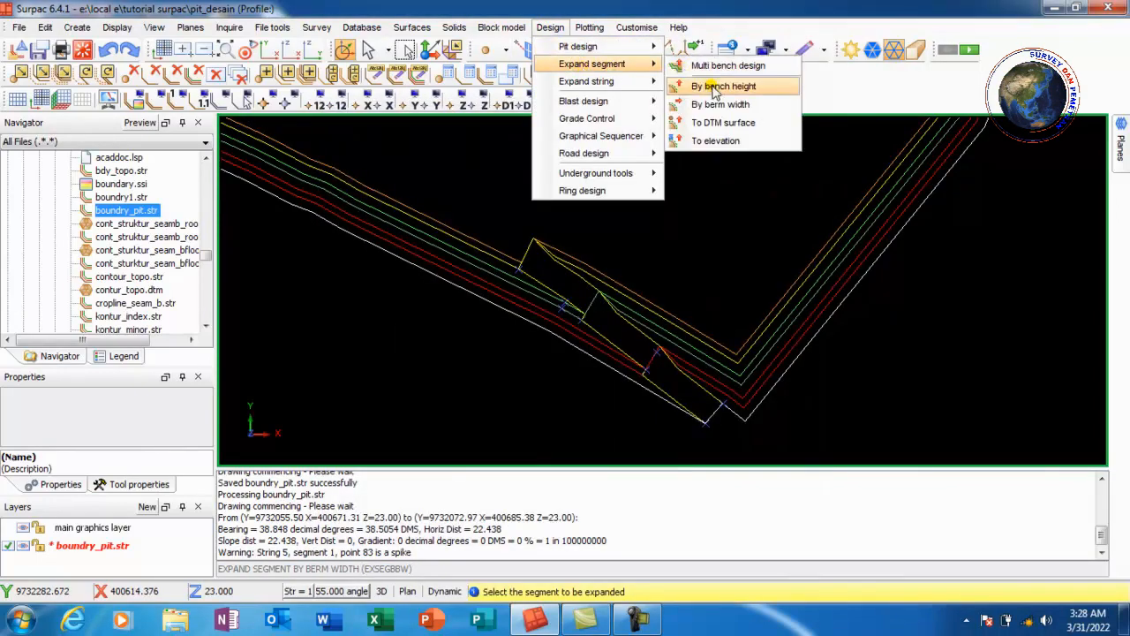
{"action": "mouse_move", "coordinate": [592, 63]}
{"action": "left_click", "coordinate": [717, 89]}
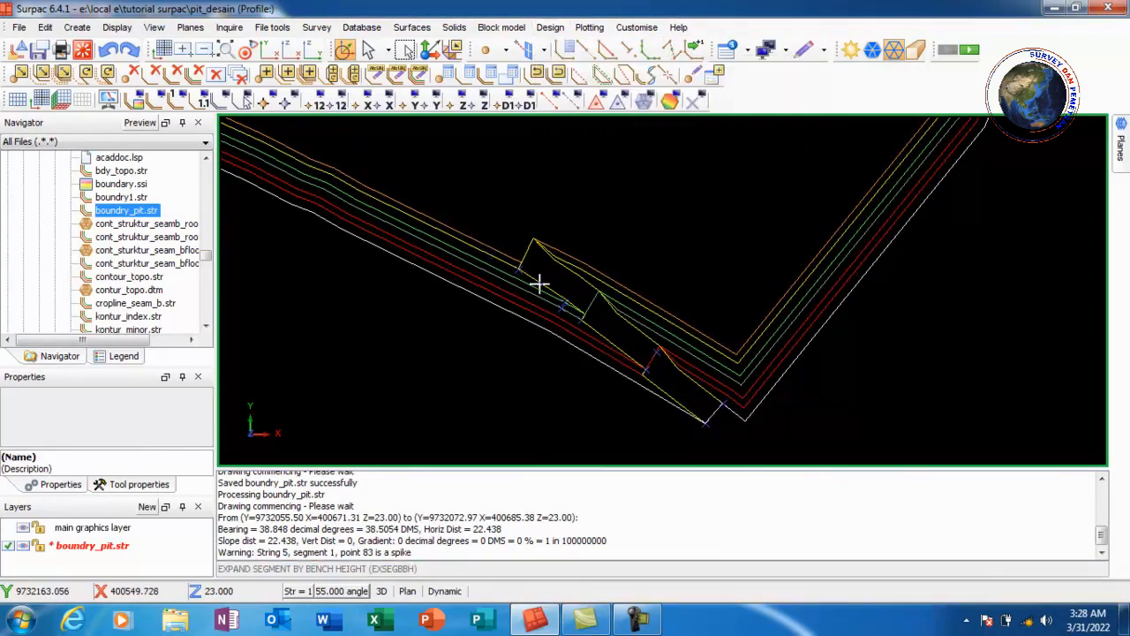
{"action": "left_click", "coordinate": [528, 253]}
{"action": "left_click", "coordinate": [565, 402]}
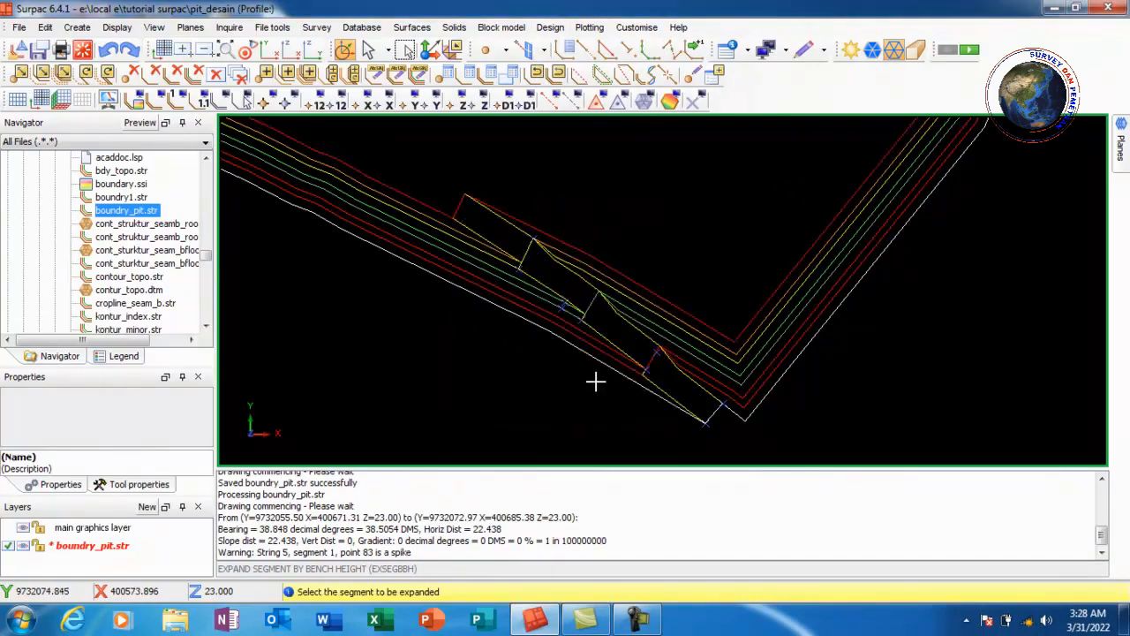
Expand the fourth toe string inward by a 5 berm width
{"action": "left_click", "coordinate": [550, 27]}
{"action": "mouse_move", "coordinate": [587, 65]}
{"action": "left_click", "coordinate": [716, 106]}
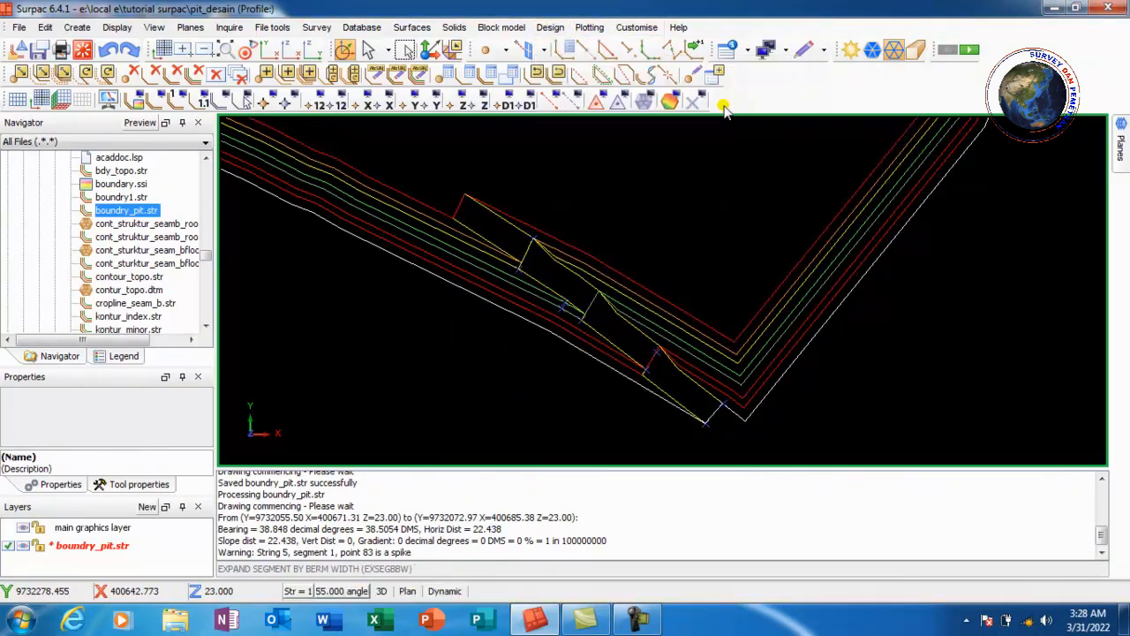
{"action": "left_click", "coordinate": [428, 208]}
{"action": "left_click", "coordinate": [701, 514]}
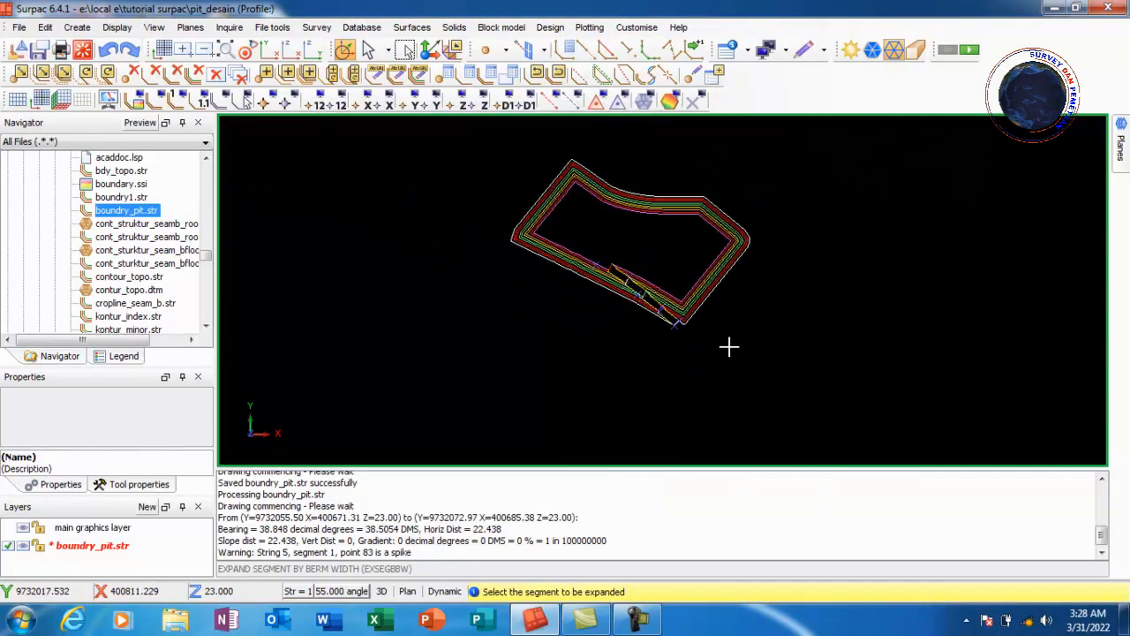
Expand the innermost berm string down by a further 10 bench height
{"action": "left_click", "coordinate": [550, 27]}
{"action": "mouse_move", "coordinate": [590, 63]}
{"action": "left_click", "coordinate": [723, 85]}
{"action": "scroll", "coordinate": [613, 248], "scroll_direction": "up", "scroll_amount": 3}
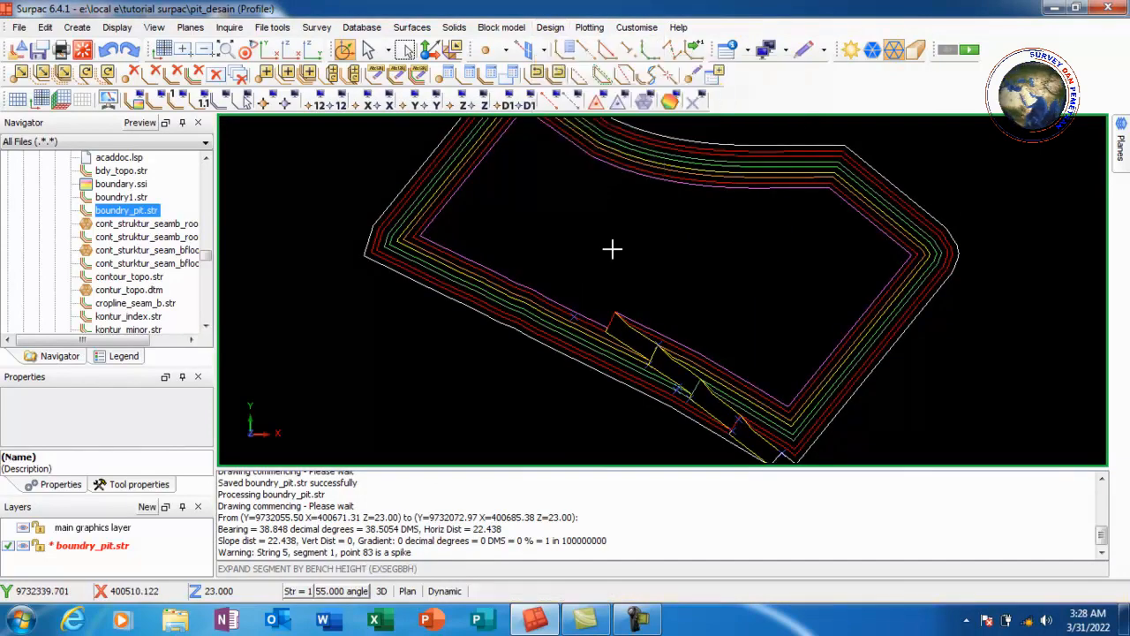
{"action": "left_click", "coordinate": [598, 310]}
{"action": "left_click", "coordinate": [568, 402]}
Expand the fifth toe string inward by a 5 berm width
{"action": "left_click", "coordinate": [550, 27]}
{"action": "mouse_move", "coordinate": [589, 64]}
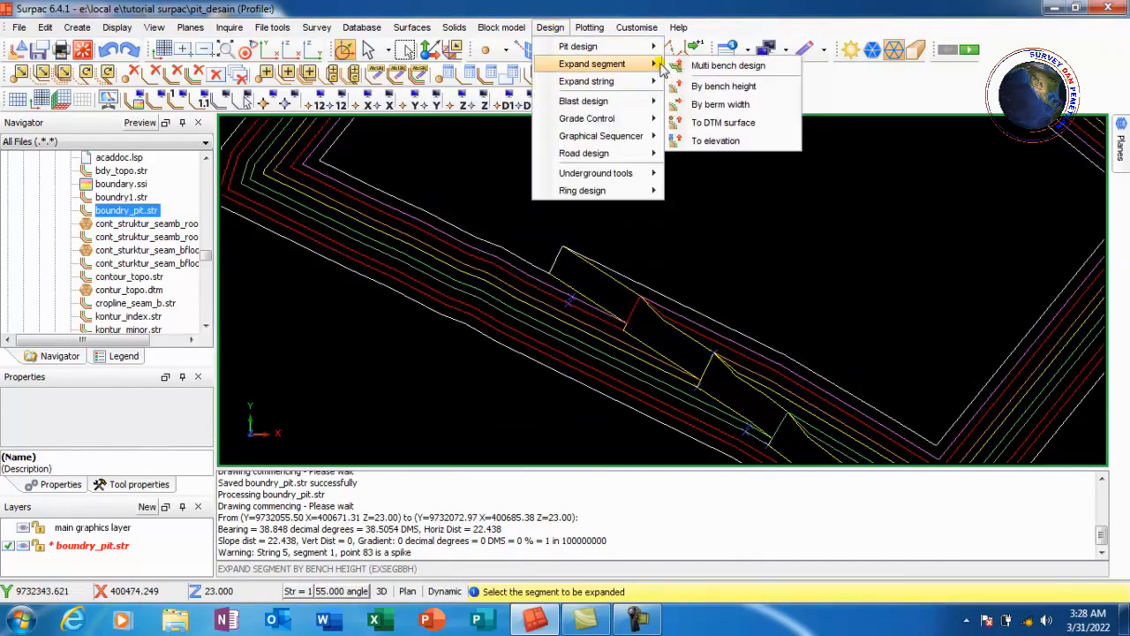
{"action": "left_click", "coordinate": [716, 106]}
{"action": "left_click", "coordinate": [510, 253]}
{"action": "left_click", "coordinate": [709, 514]}
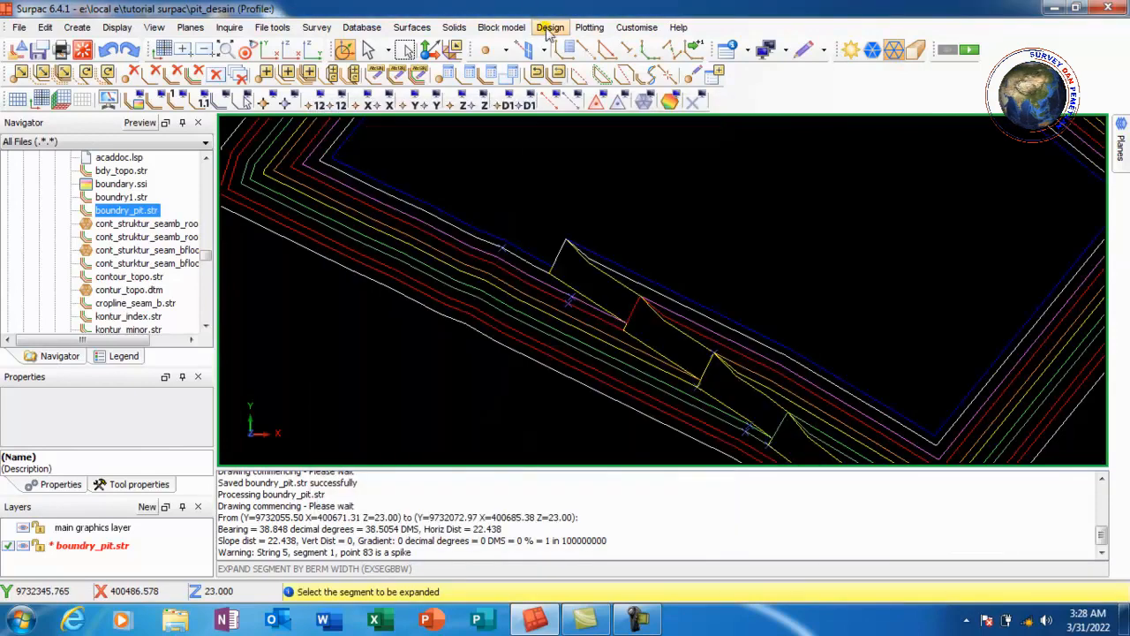
{"action": "left_click", "coordinate": [549, 27]}
{"action": "mouse_move", "coordinate": [590, 64]}
{"action": "left_click", "coordinate": [722, 85]}
{"action": "left_click", "coordinate": [699, 383]}
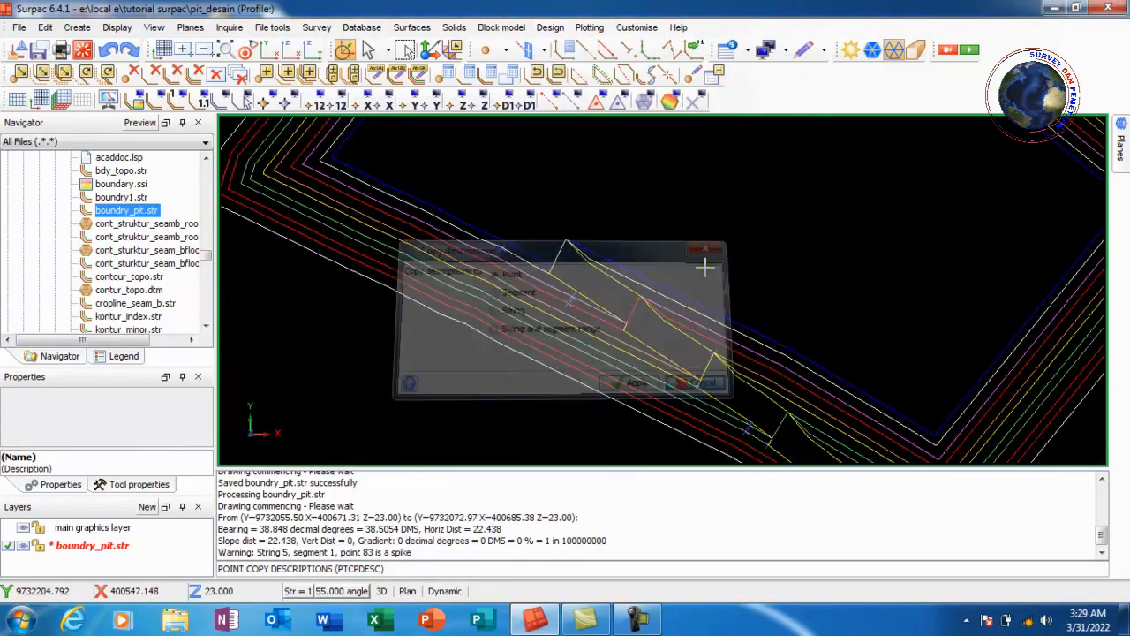
Expand the newest berm string down one more 10 bench height
{"action": "left_click", "coordinate": [550, 26]}
{"action": "mouse_move", "coordinate": [643, 65]}
{"action": "left_click", "coordinate": [724, 85]}
{"action": "scroll", "coordinate": [510, 255], "scroll_direction": "up", "scroll_amount": 3}
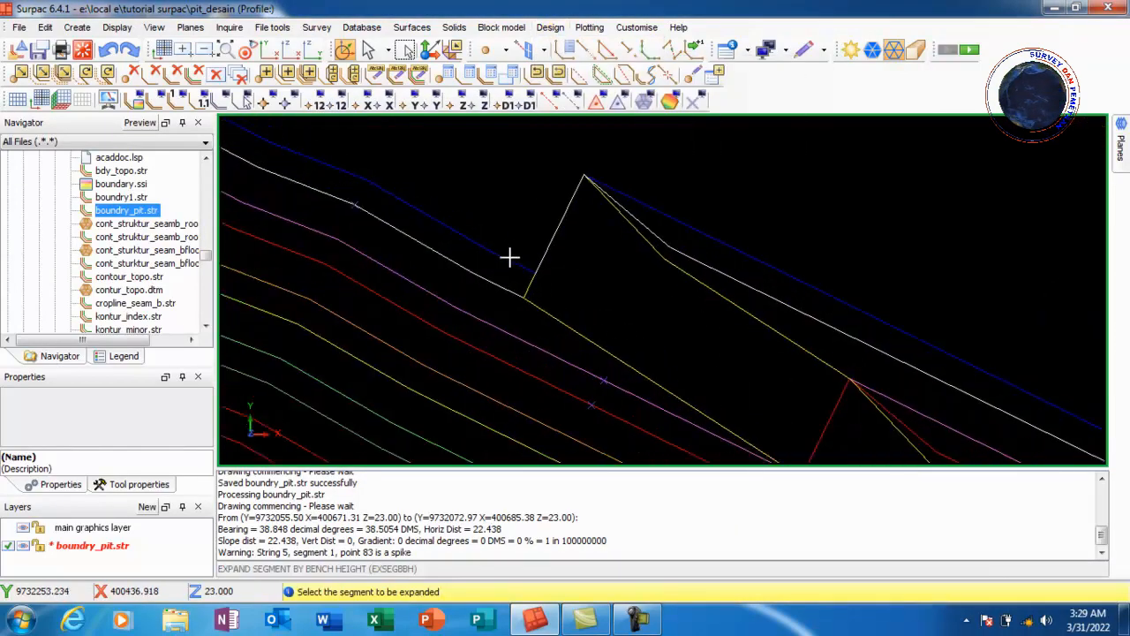
{"action": "left_click", "coordinate": [510, 255]}
{"action": "left_click", "coordinate": [566, 402]}
Expand the sixth toe string inward by a 5 berm width
{"action": "left_click", "coordinate": [550, 26]}
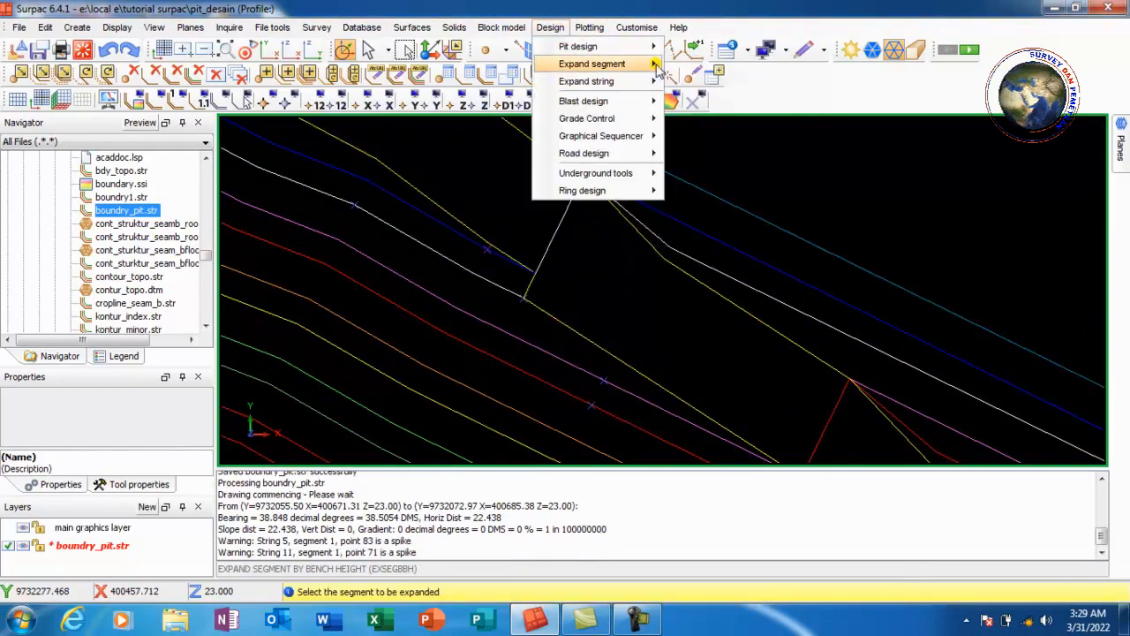
{"action": "mouse_move", "coordinate": [643, 65]}
{"action": "left_click", "coordinate": [723, 69]}
{"action": "left_click", "coordinate": [553, 210]}
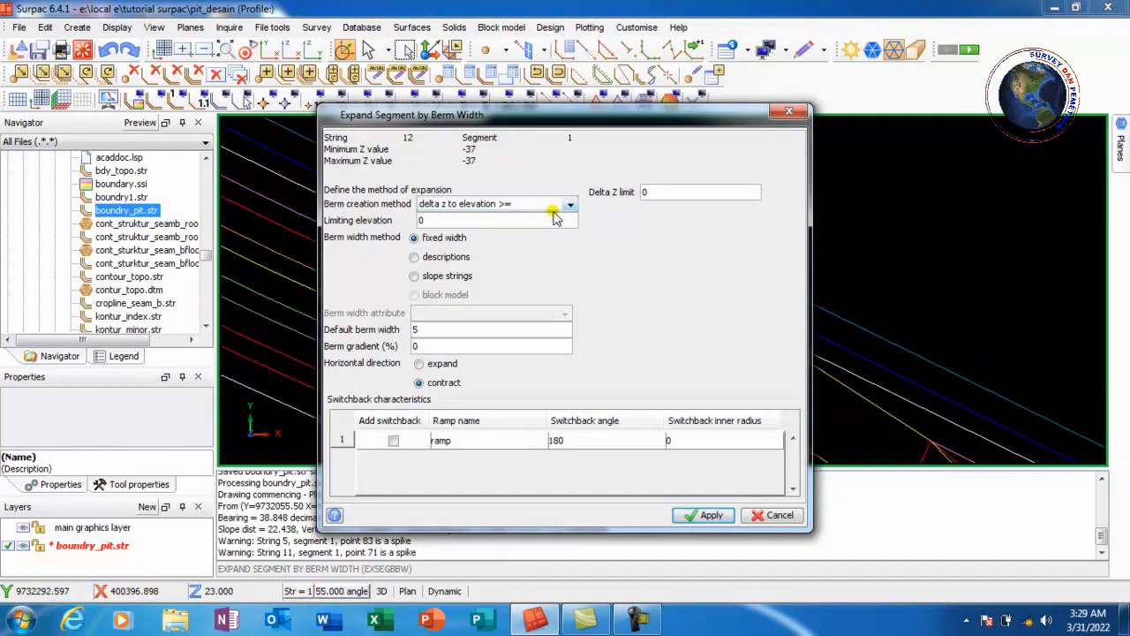
{"action": "left_click", "coordinate": [712, 515]}
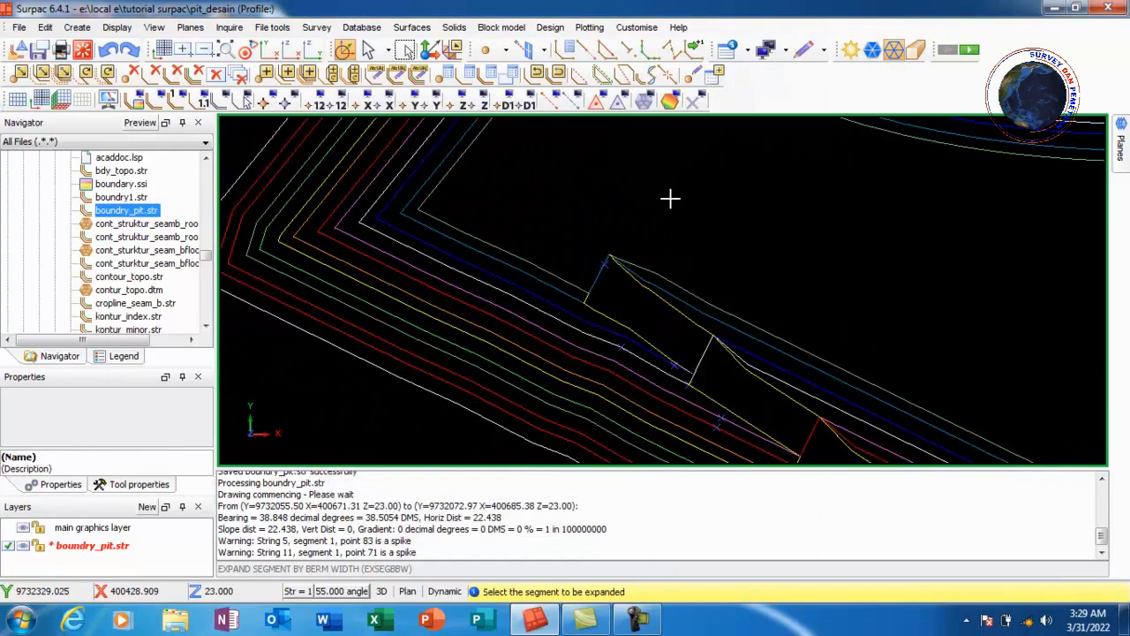
Expand the newest berm string down by another 10 bench height
{"action": "left_click", "coordinate": [550, 26]}
{"action": "mouse_move", "coordinate": [600, 63]}
{"action": "left_click", "coordinate": [733, 86]}
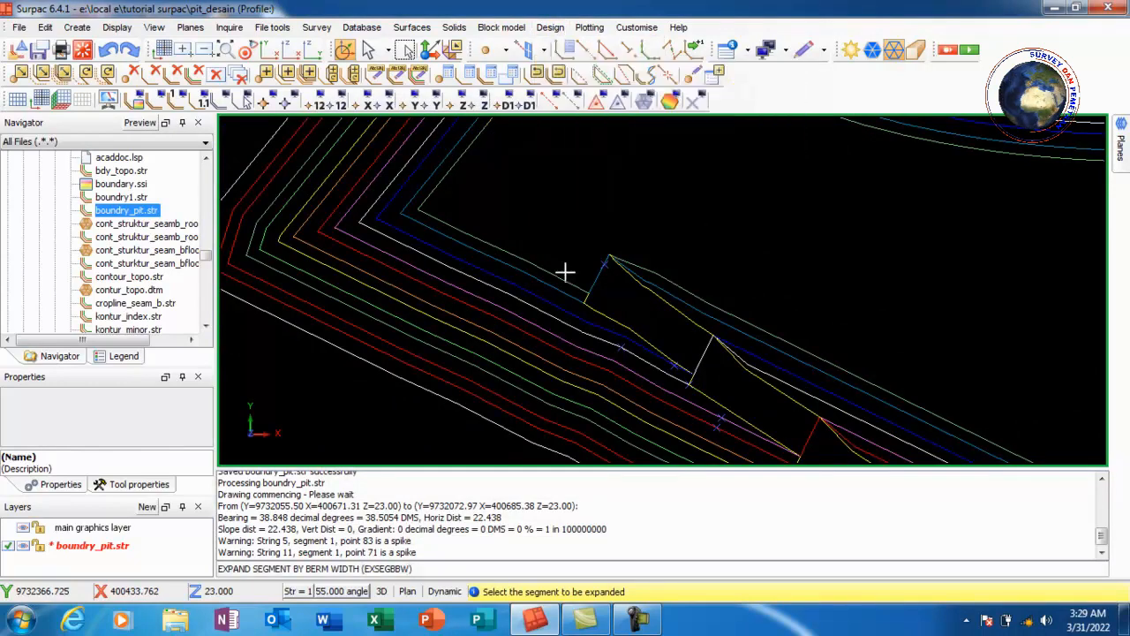
{"action": "left_click", "coordinate": [565, 283]}
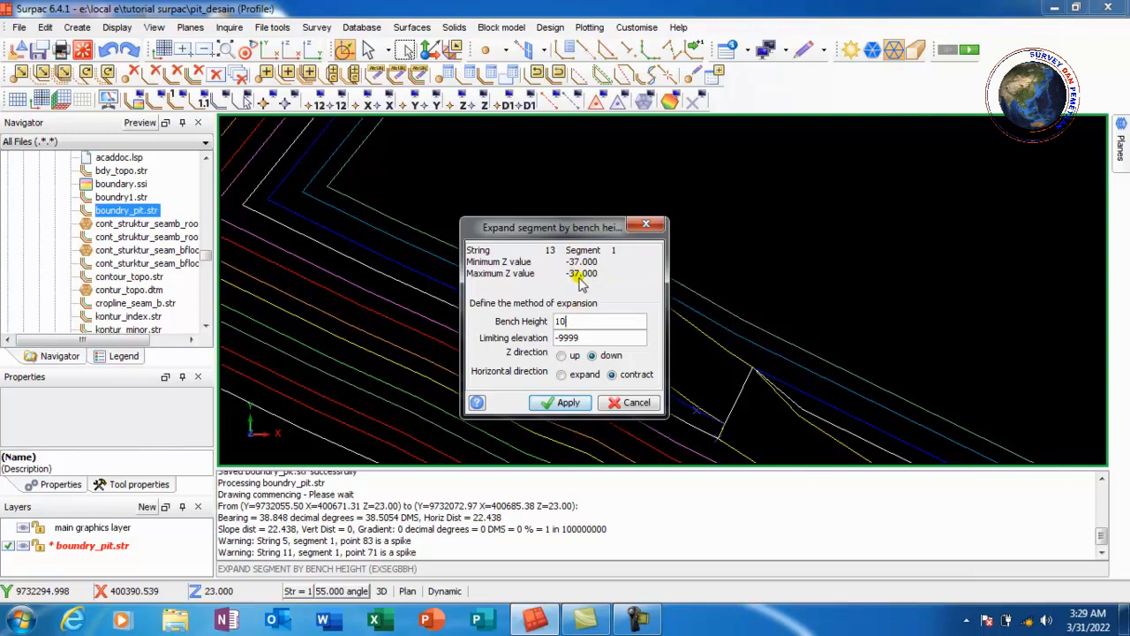
{"action": "left_click", "coordinate": [568, 403]}
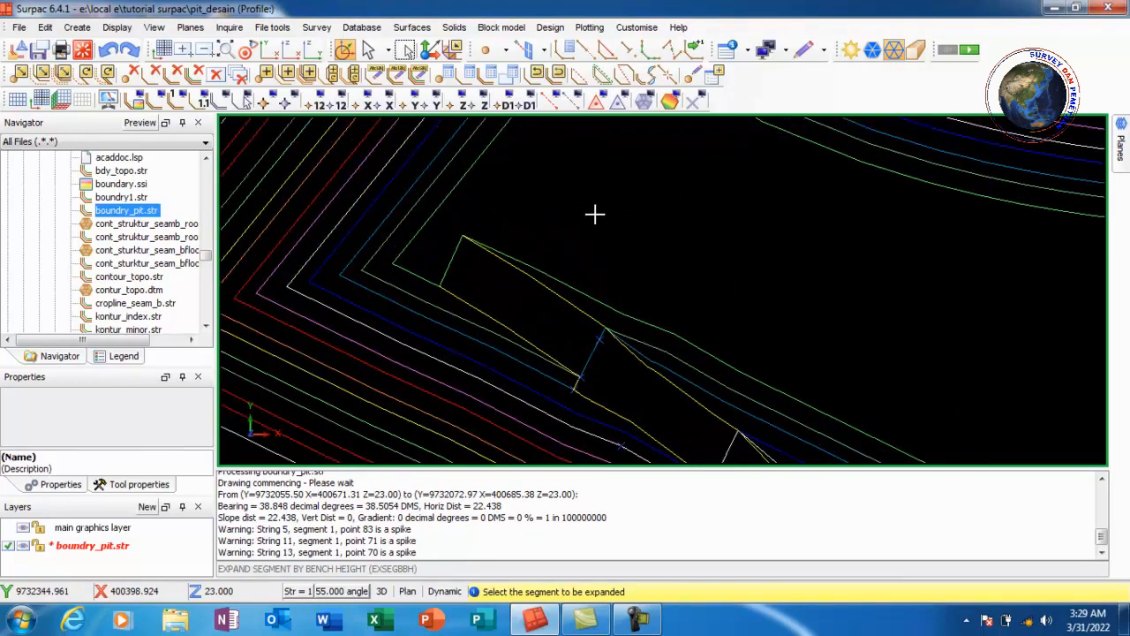
Erase the temporary markers and inspect the complete pit design in 3D and plan view
{"action": "scroll", "coordinate": [491, 219], "scroll_direction": "down", "scroll_amount": 4}
{"action": "scroll", "coordinate": [729, 297], "scroll_direction": "up", "scroll_amount": 1}
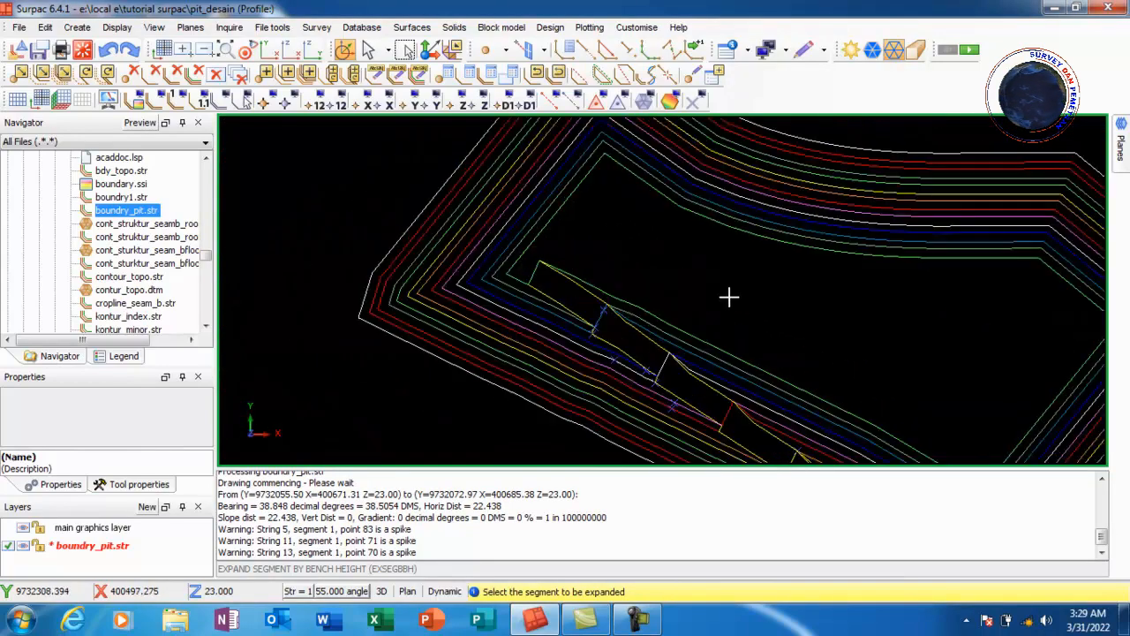
{"action": "scroll", "coordinate": [567, 255], "scroll_direction": "up", "scroll_amount": 1}
{"action": "scroll", "coordinate": [539, 256], "scroll_direction": "up", "scroll_amount": 2}
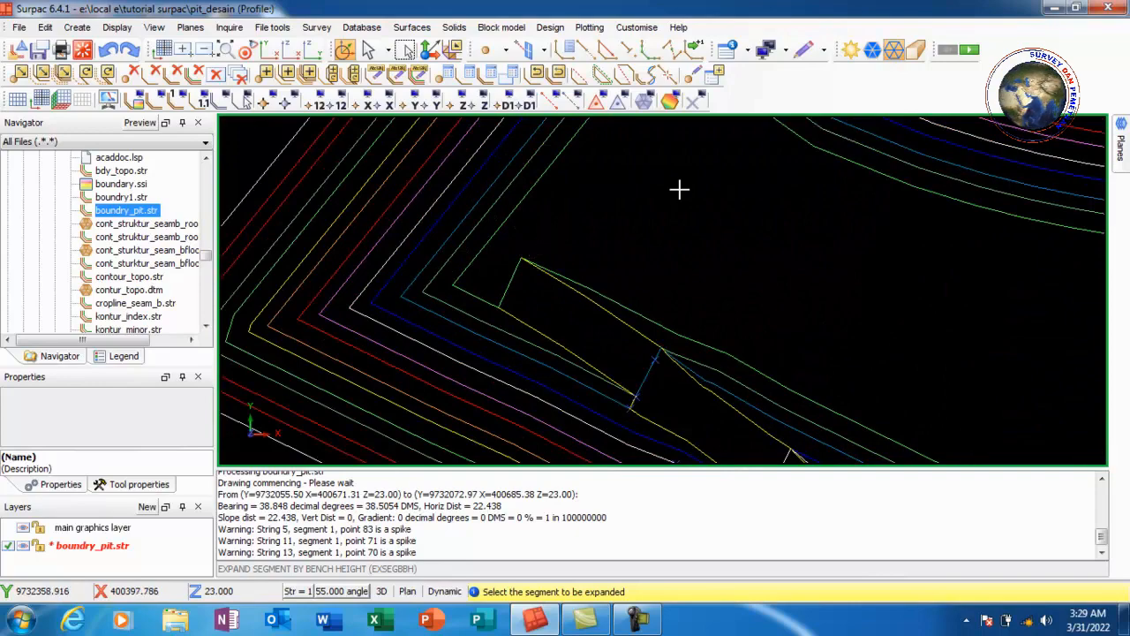
{"action": "left_click", "coordinate": [692, 101]}
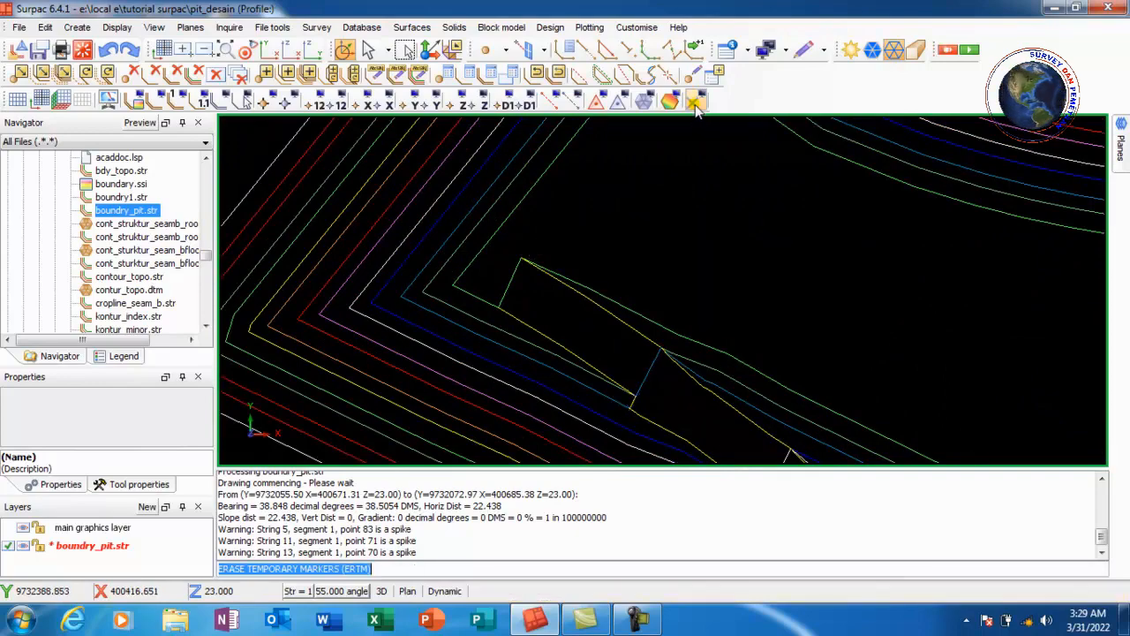
{"action": "scroll", "coordinate": [580, 169], "scroll_direction": "down", "scroll_amount": 4}
{"action": "middle_click_drag", "start_coordinate": [669, 217], "coordinate": [675, 283]}
{"action": "scroll", "coordinate": [643, 278], "scroll_direction": "up", "scroll_amount": 6}
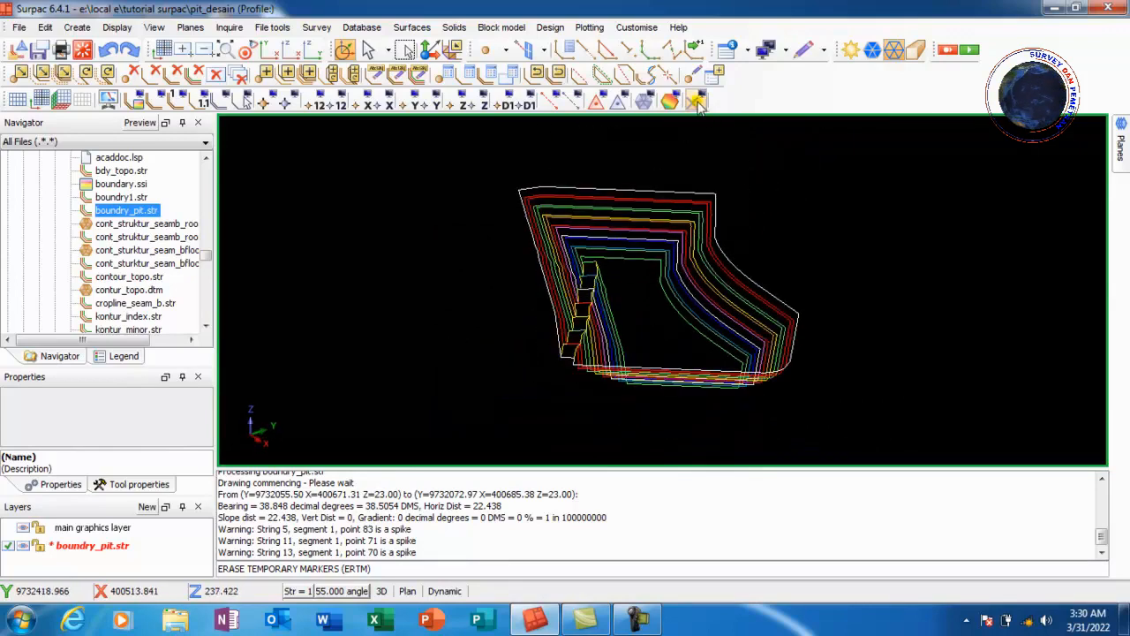
{"action": "left_click", "coordinate": [227, 51]}
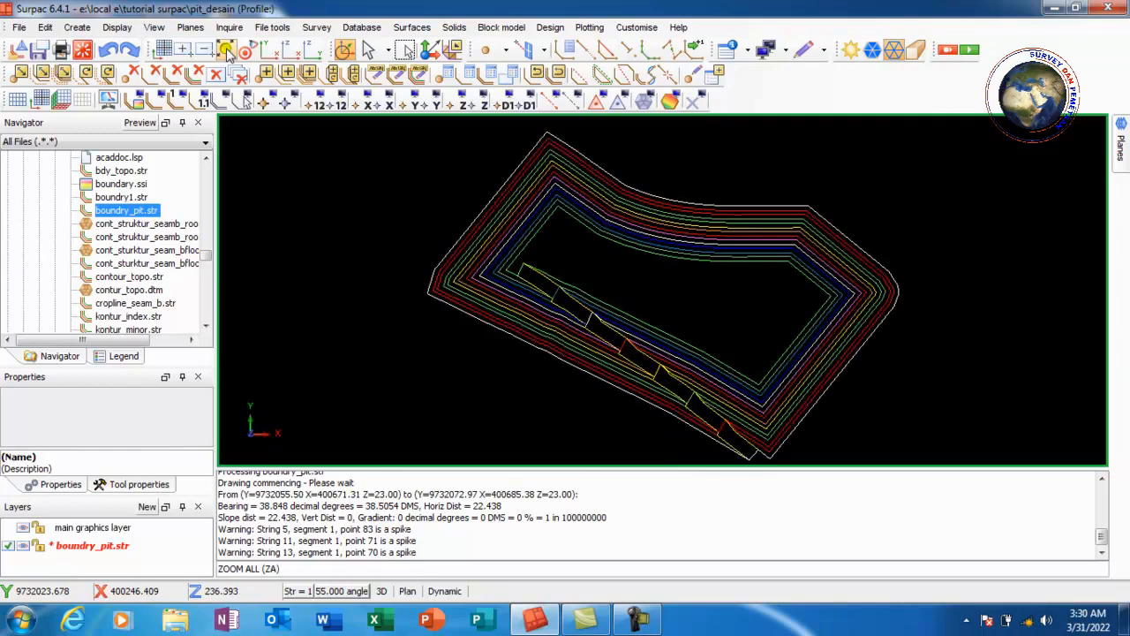
{"action": "scroll", "coordinate": [609, 263], "scroll_direction": "down", "scroll_amount": 2}
{"action": "scroll", "coordinate": [706, 278], "scroll_direction": "up", "scroll_amount": 2}
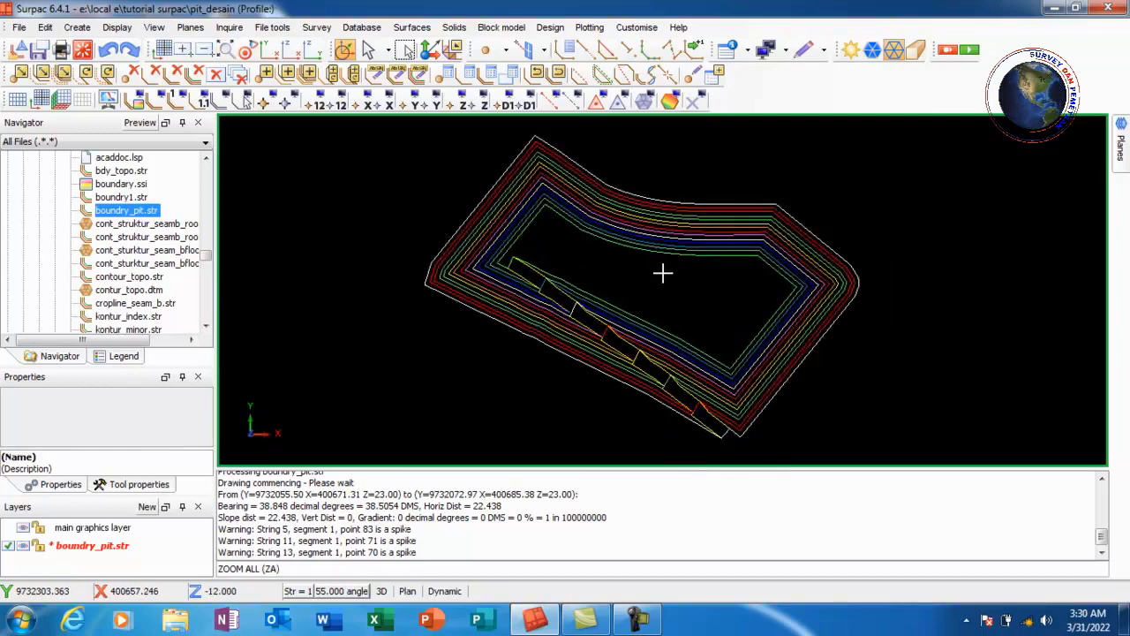
Save the pit design layer as desain_pit.str
{"action": "left_click", "coordinate": [37, 50]}
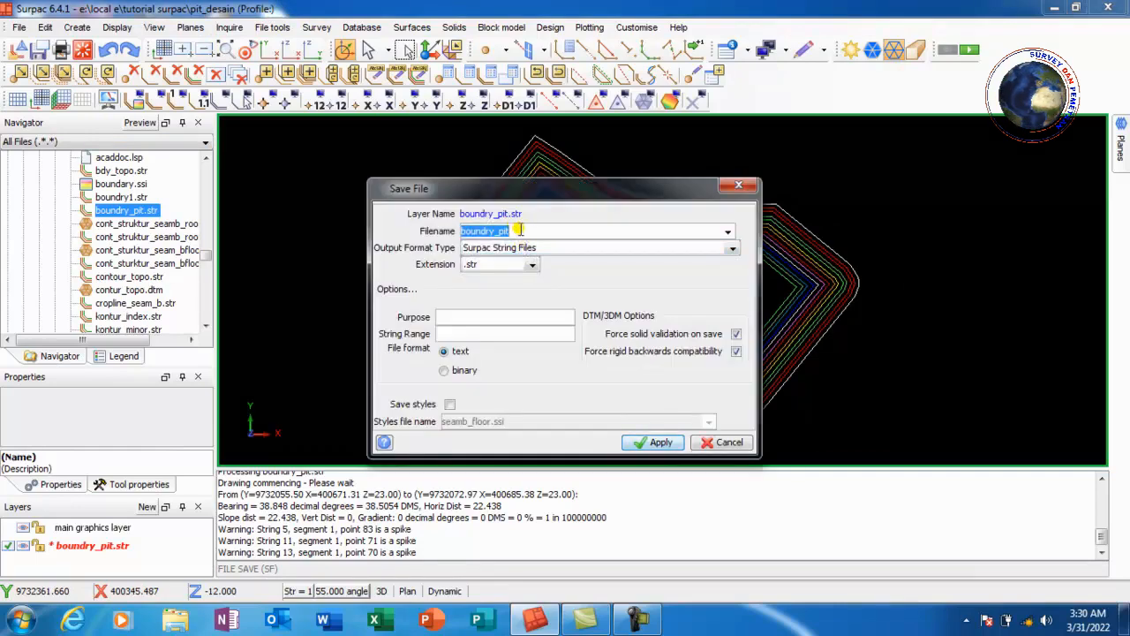
{"action": "type", "text": "desain"}
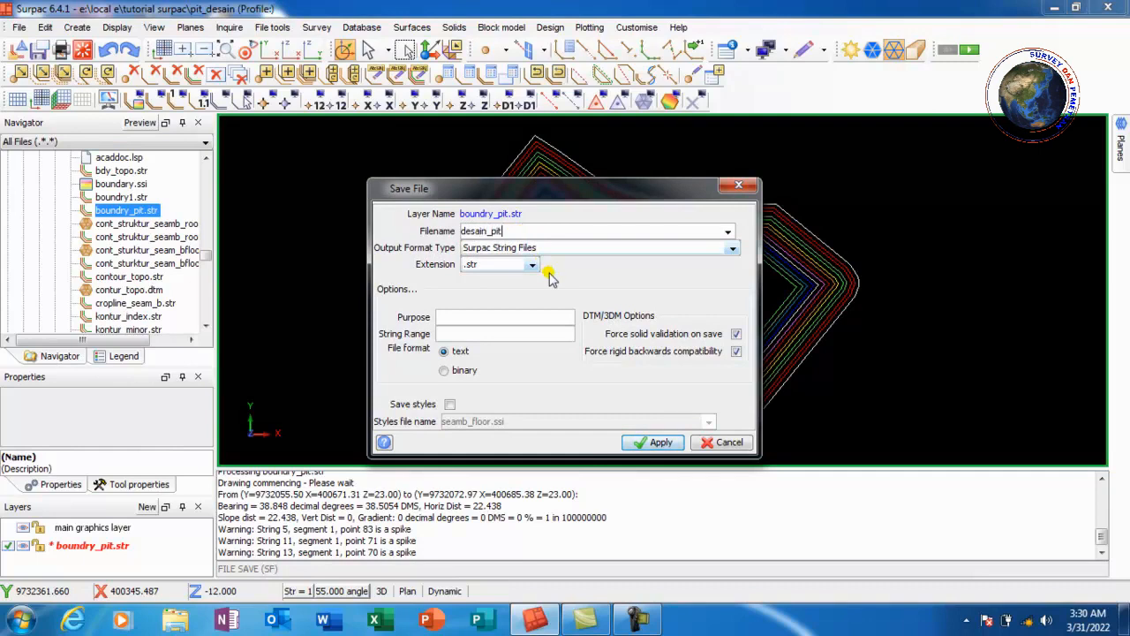
{"action": "left_click", "coordinate": [661, 443]}
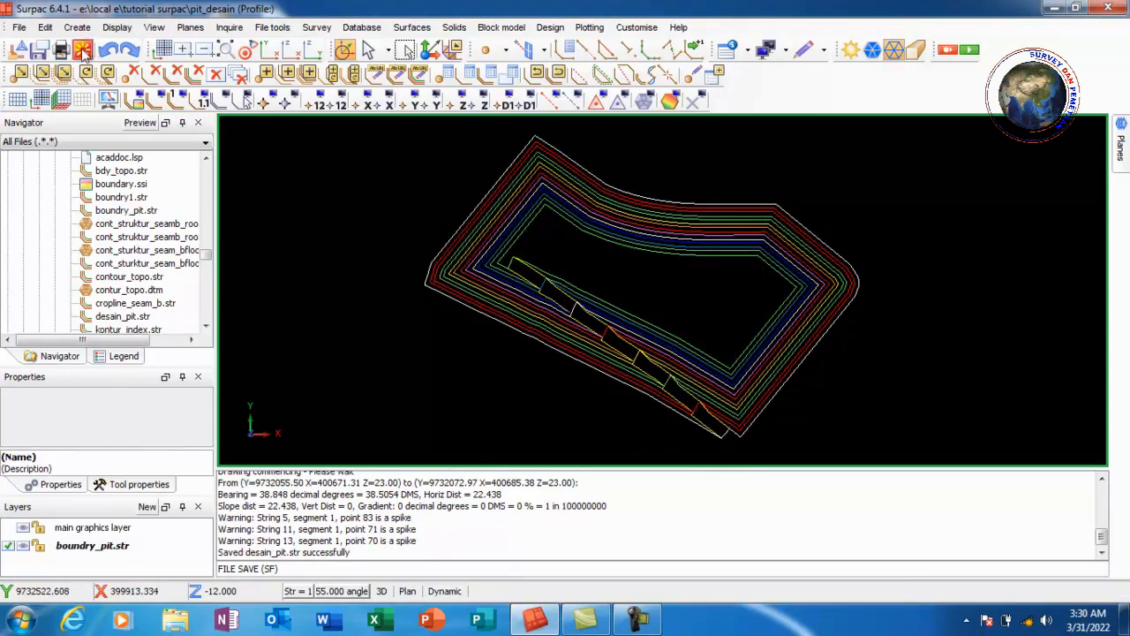
Clear the graphics and load desain_pit.str into the viewport
{"action": "left_click", "coordinate": [82, 50]}
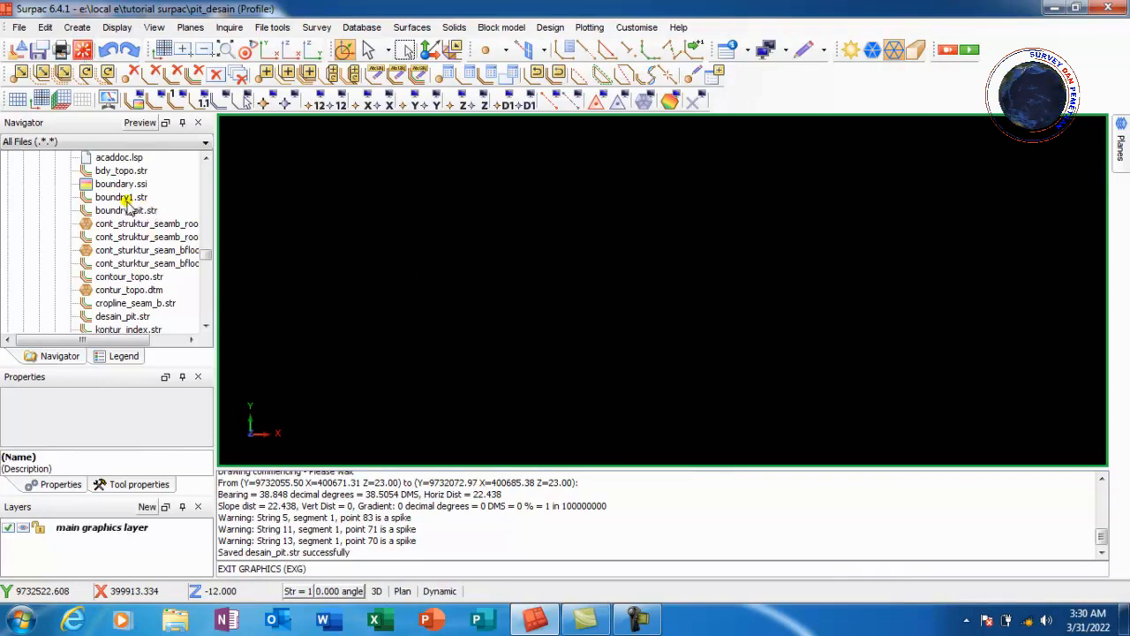
{"action": "scroll", "coordinate": [147, 208], "scroll_direction": "down", "scroll_amount": 2}
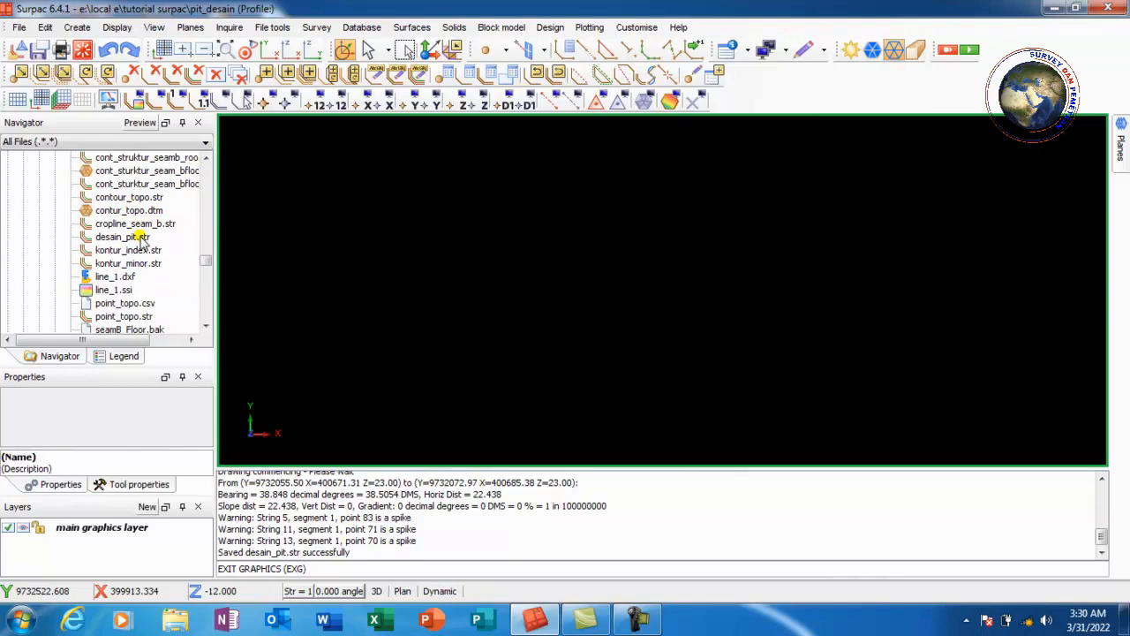
{"action": "left_click_drag", "start_coordinate": [142, 239], "coordinate": [257, 265]}
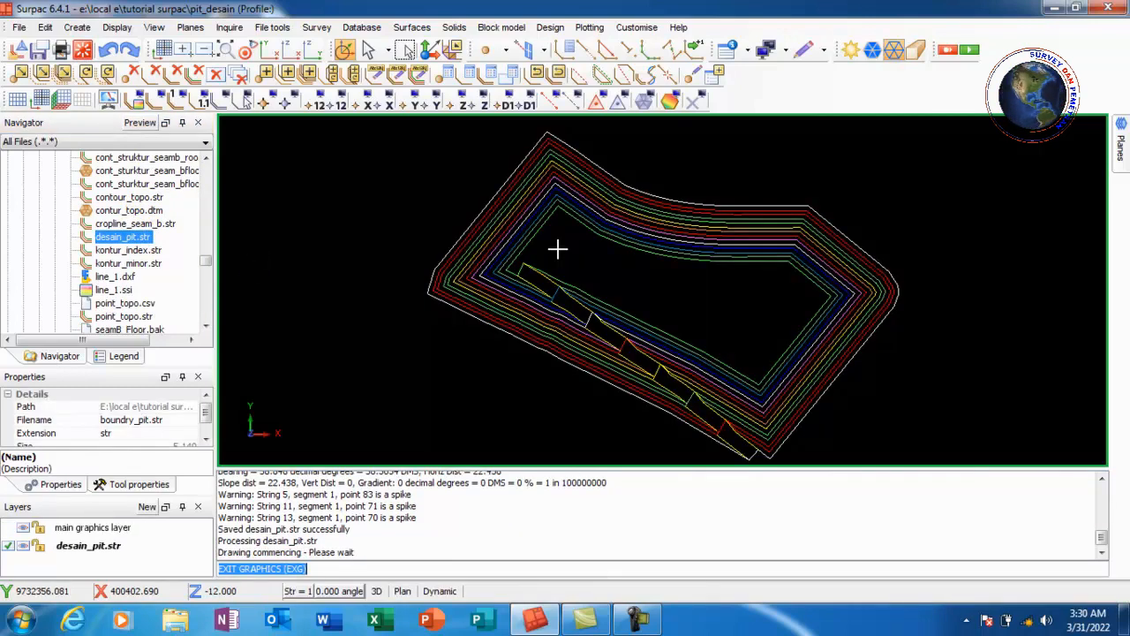
Create a DTM surface from the desain_pit layer
{"action": "left_click", "coordinate": [414, 28]}
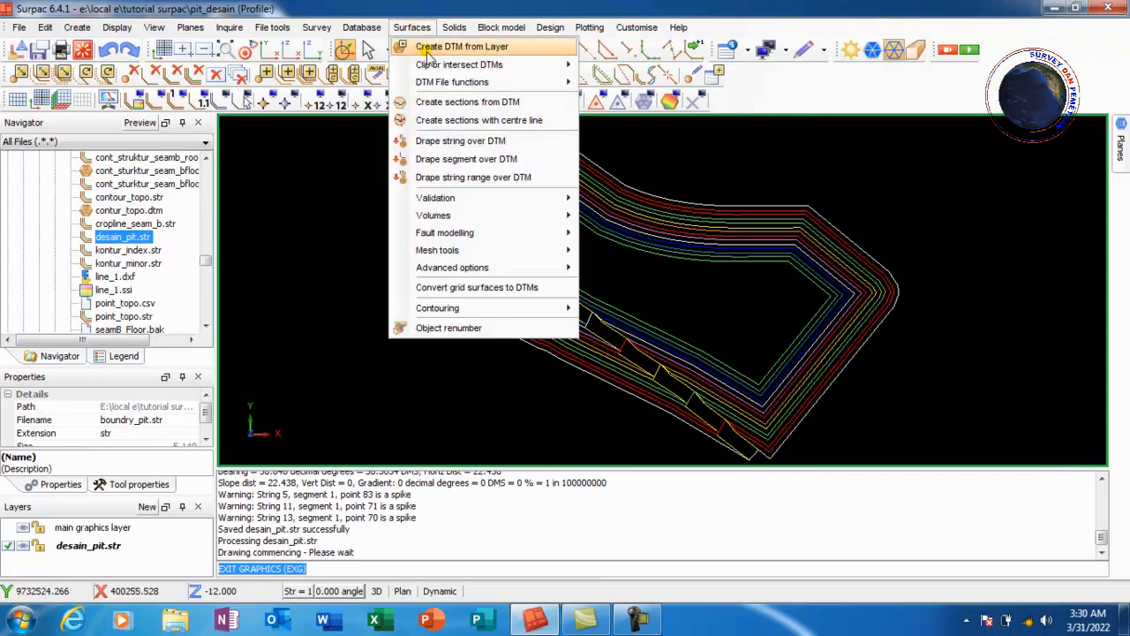
{"action": "left_click", "coordinate": [428, 53]}
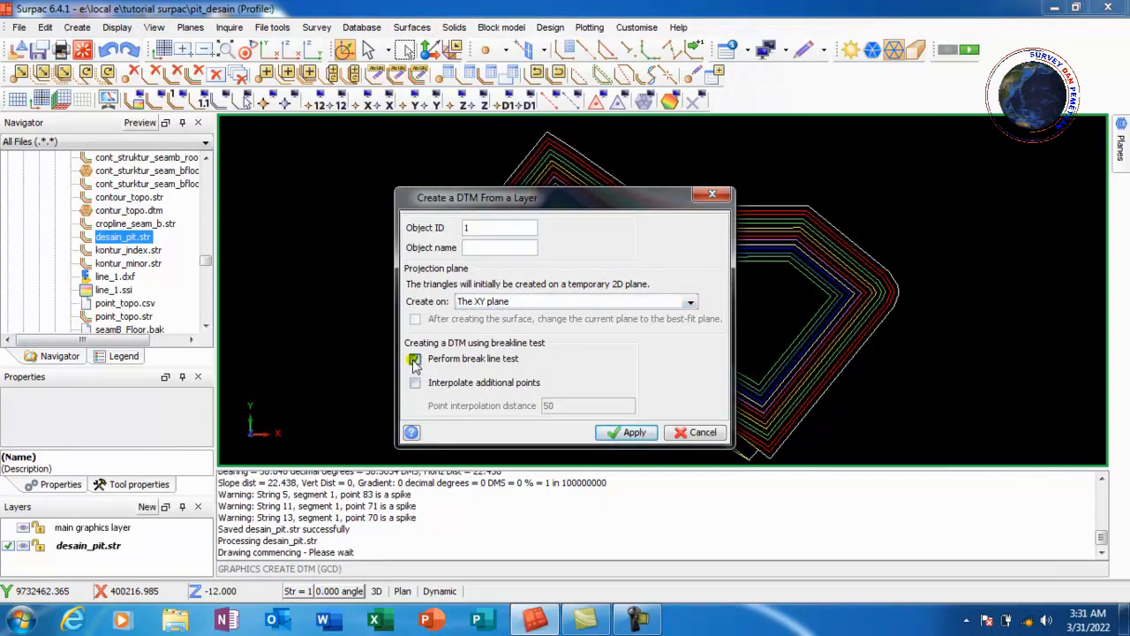
{"action": "left_click", "coordinate": [414, 359]}
{"action": "left_click", "coordinate": [625, 433]}
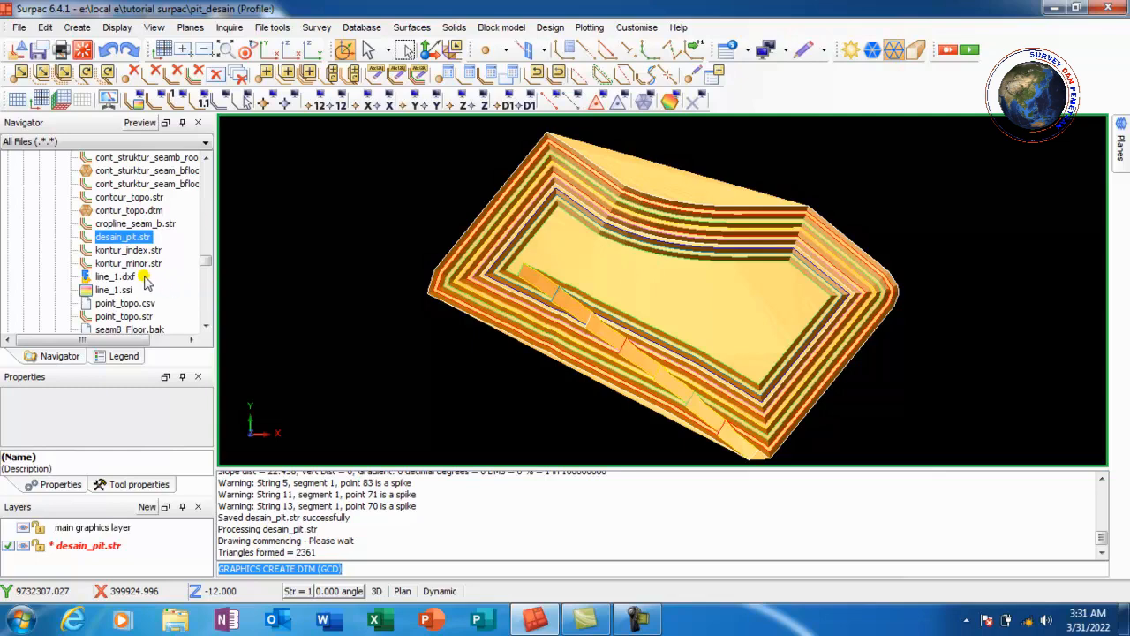
Load contur_topo.dtm into the view alongside the pit surface
{"action": "scroll", "coordinate": [145, 280], "scroll_direction": "down", "scroll_amount": 1}
{"action": "scroll", "coordinate": [141, 265], "scroll_direction": "up", "scroll_amount": 1}
{"action": "left_click", "coordinate": [129, 211]}
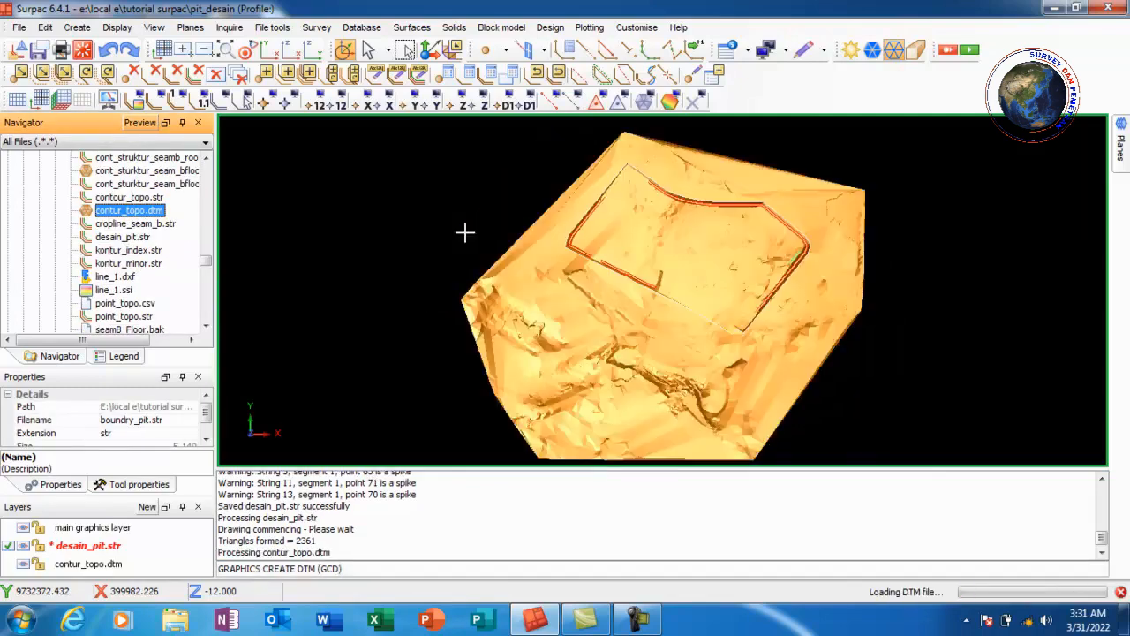
{"action": "scroll", "coordinate": [535, 242], "scroll_direction": "down", "scroll_amount": 1}
{"action": "scroll", "coordinate": [531, 241], "scroll_direction": "down", "scroll_amount": 1}
{"action": "scroll", "coordinate": [762, 218], "scroll_direction": "up", "scroll_amount": 2}
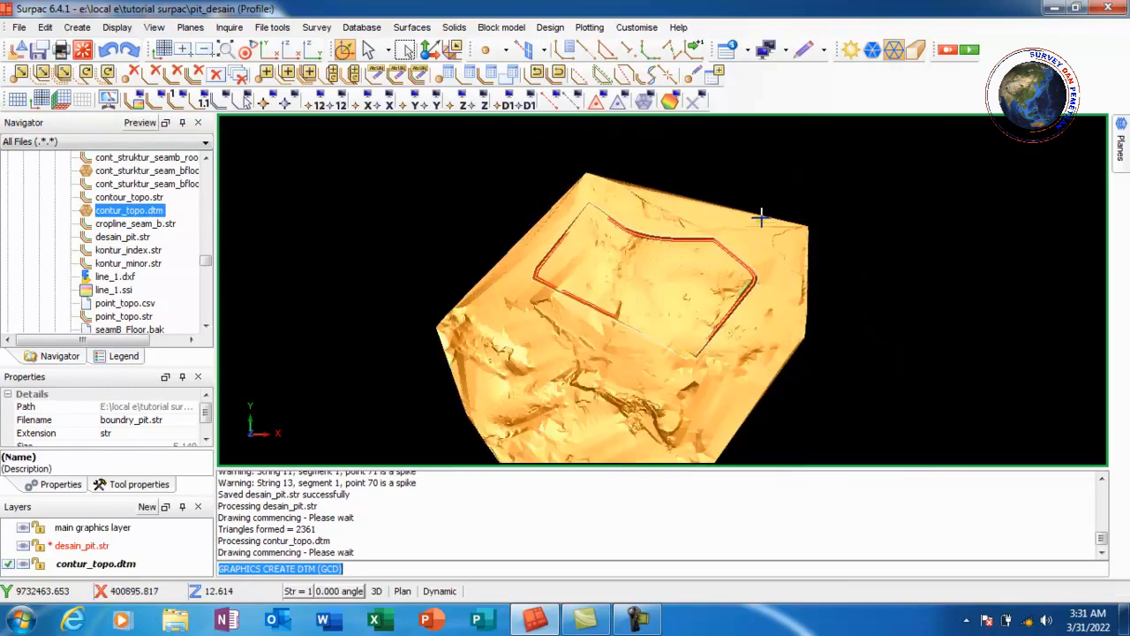
{"action": "scroll", "coordinate": [757, 266], "scroll_direction": "up", "scroll_amount": 1}
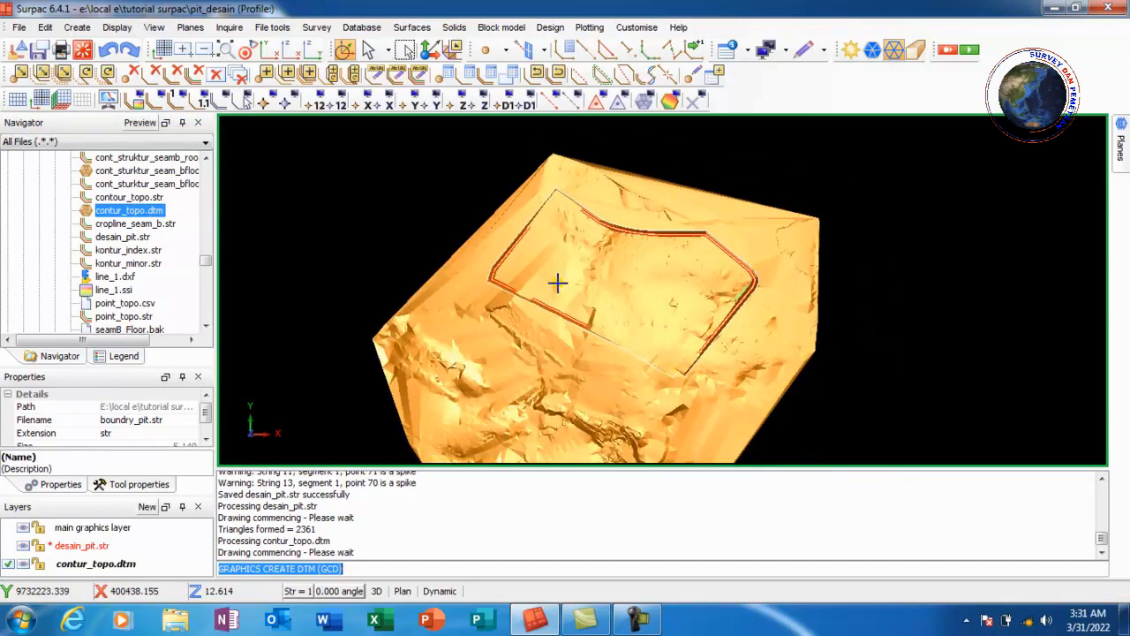
{"action": "scroll", "coordinate": [715, 227], "scroll_direction": "up", "scroll_amount": 1}
{"action": "scroll", "coordinate": [515, 239], "scroll_direction": "down", "scroll_amount": 1}
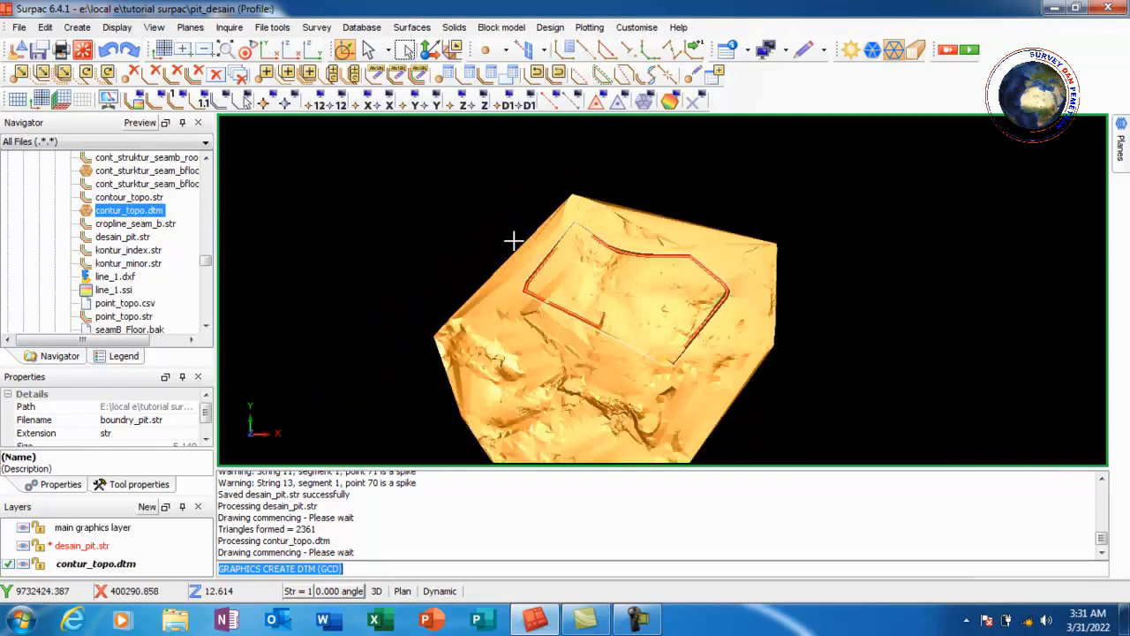
{"action": "scroll", "coordinate": [786, 293], "scroll_direction": "up", "scroll_amount": 1}
{"action": "scroll", "coordinate": [706, 283], "scroll_direction": "up", "scroll_amount": 1}
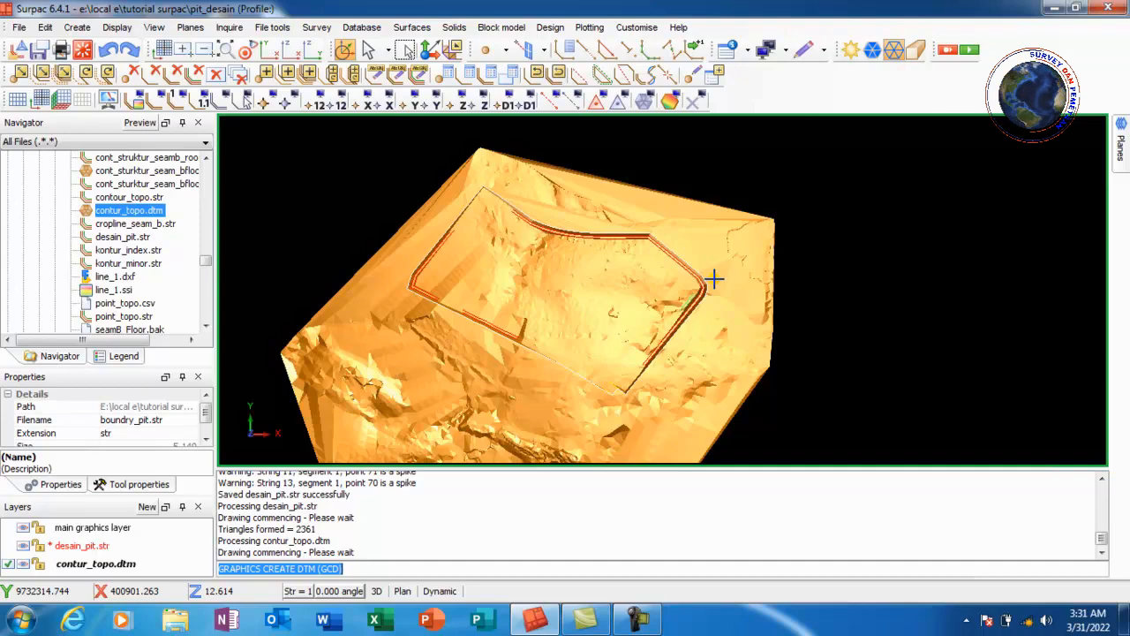
Compute the line of intersection between desain_pit.str and contur_topo.dtm into the intersection output layer
{"action": "left_click", "coordinate": [414, 29]}
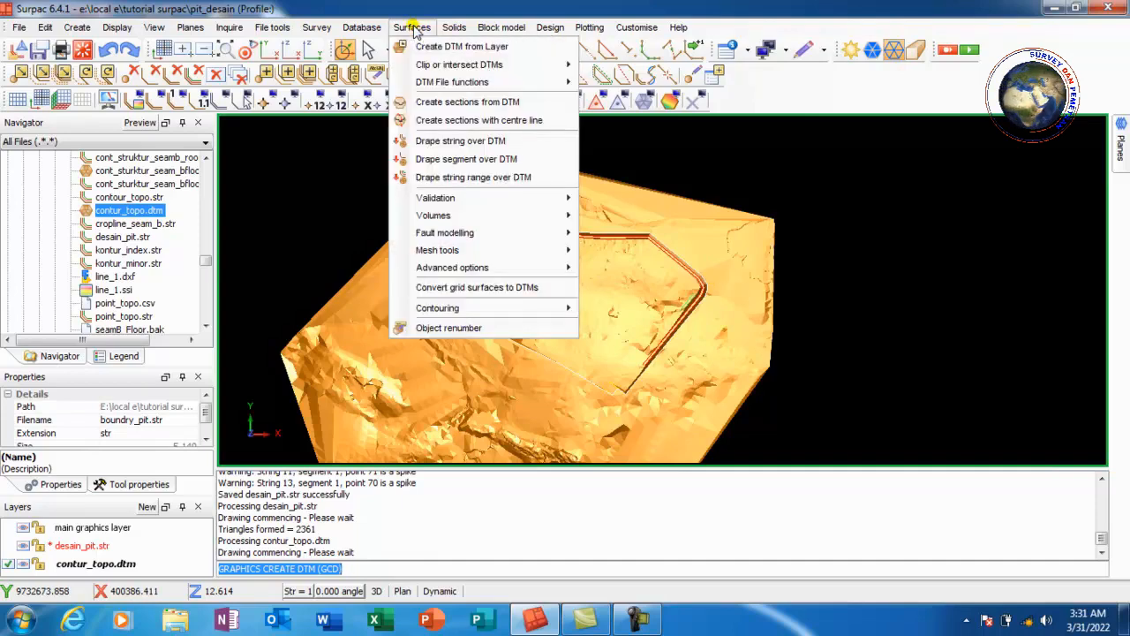
{"action": "mouse_move", "coordinate": [459, 67]}
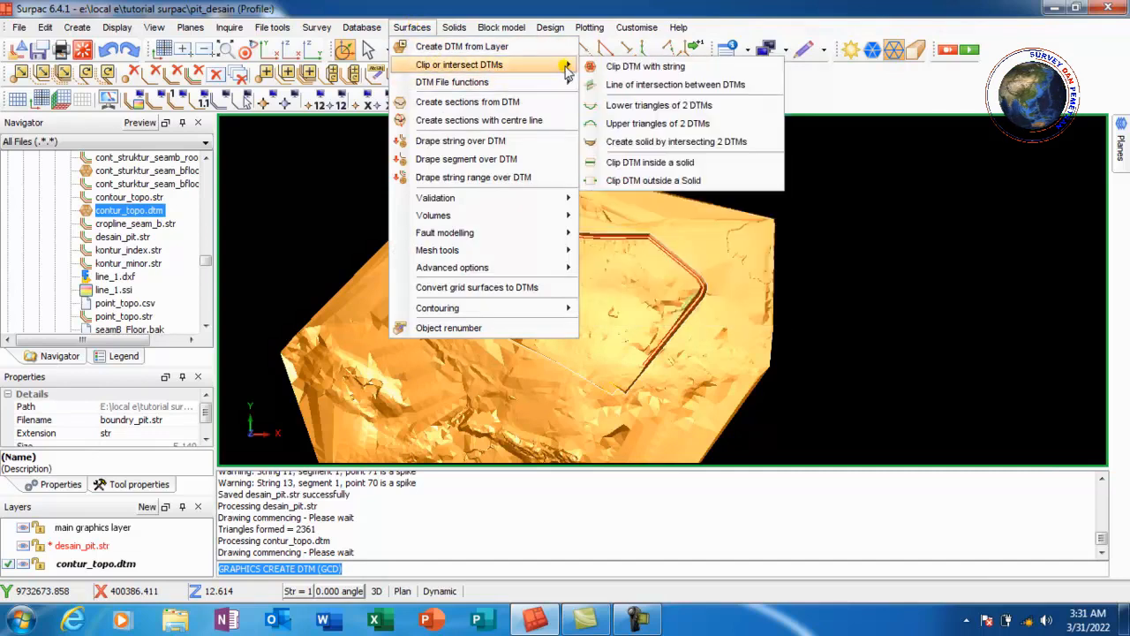
{"action": "left_click", "coordinate": [698, 87]}
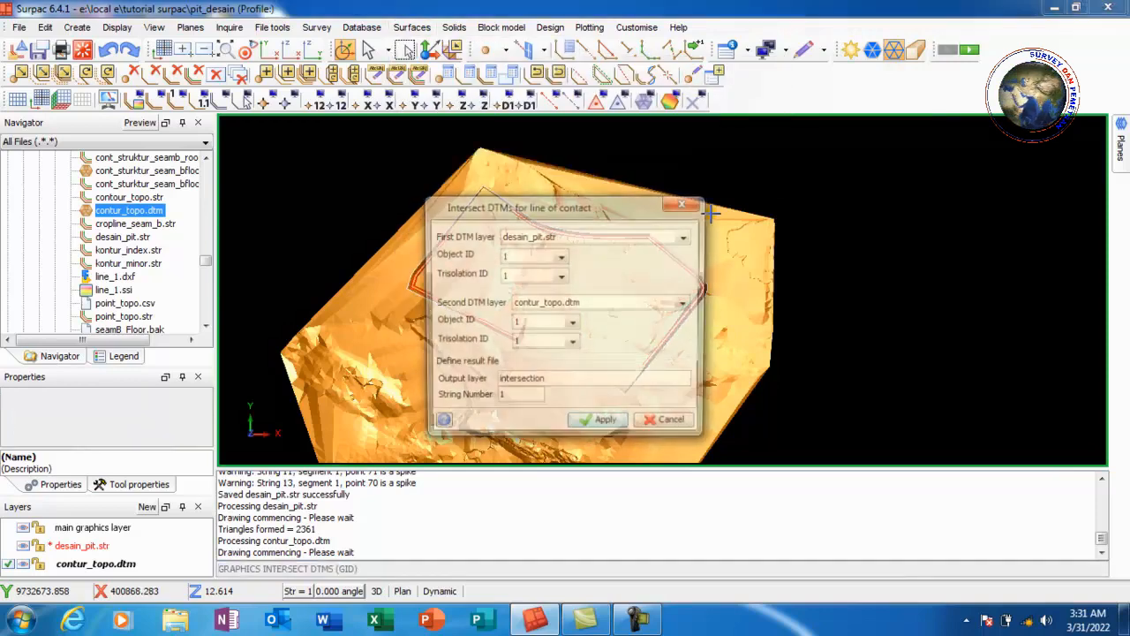
{"action": "left_click", "coordinate": [604, 426]}
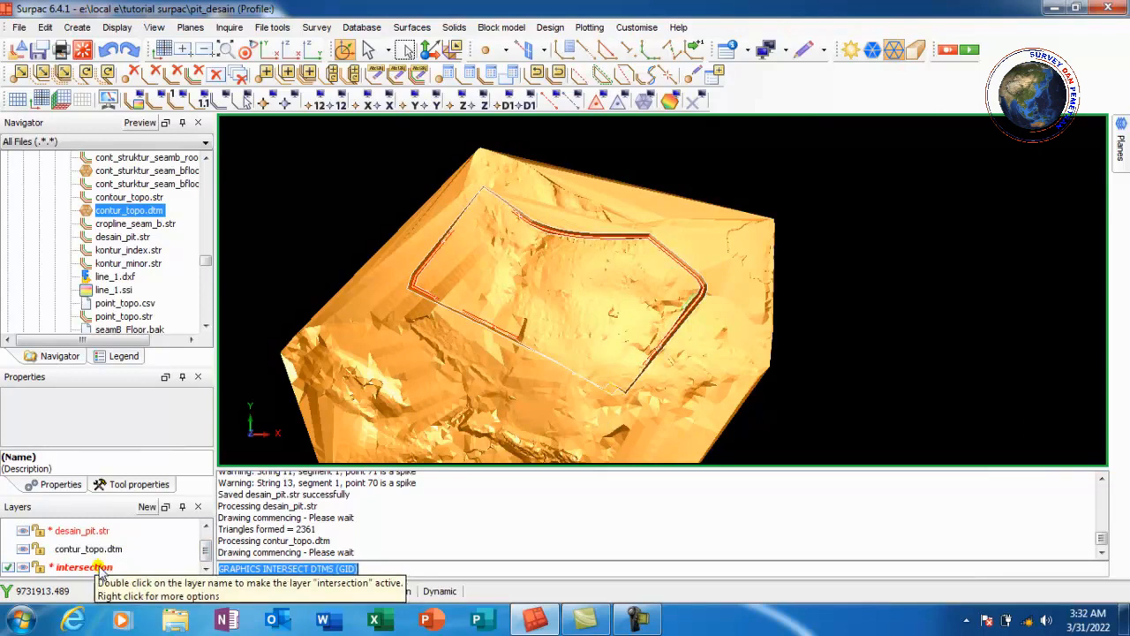
Delete the contur_topo.dtm layer
{"action": "left_click", "coordinate": [100, 552]}
{"action": "right_click", "coordinate": [99, 551]}
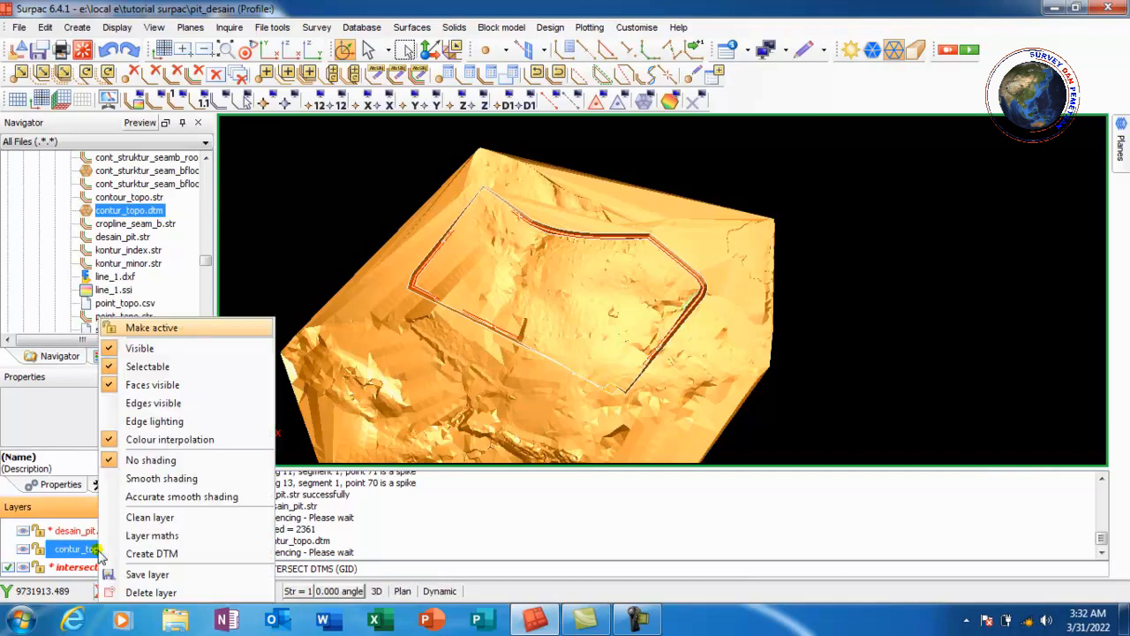
{"action": "left_click", "coordinate": [141, 593]}
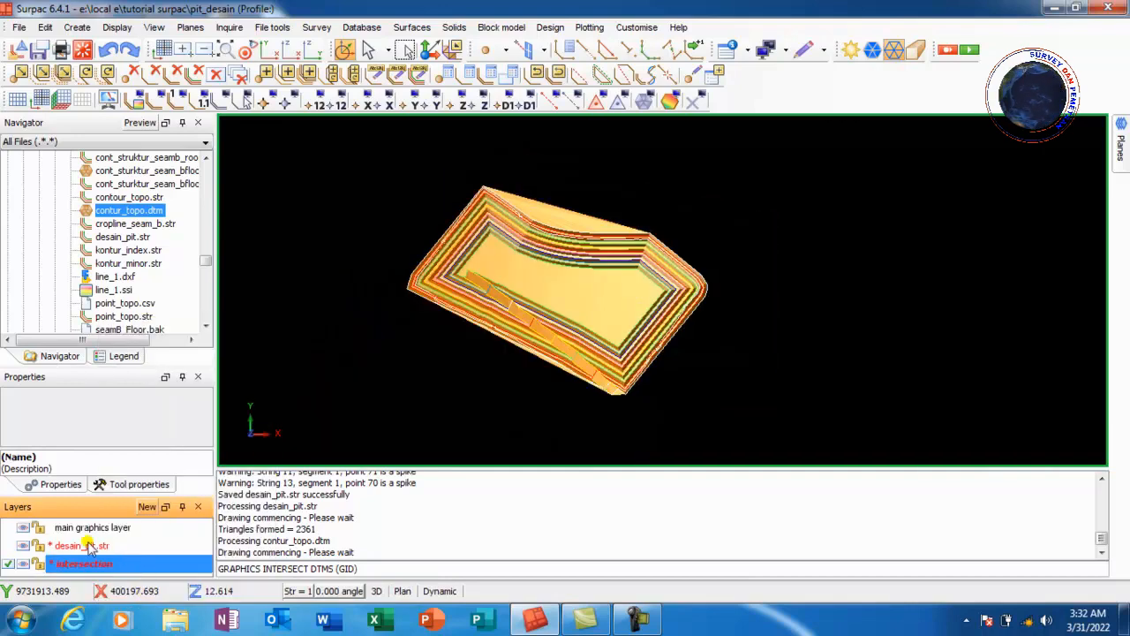
Delete the desain_pit.str layer, confirming the deletion
{"action": "left_click", "coordinate": [88, 545]}
{"action": "right_click", "coordinate": [105, 549]}
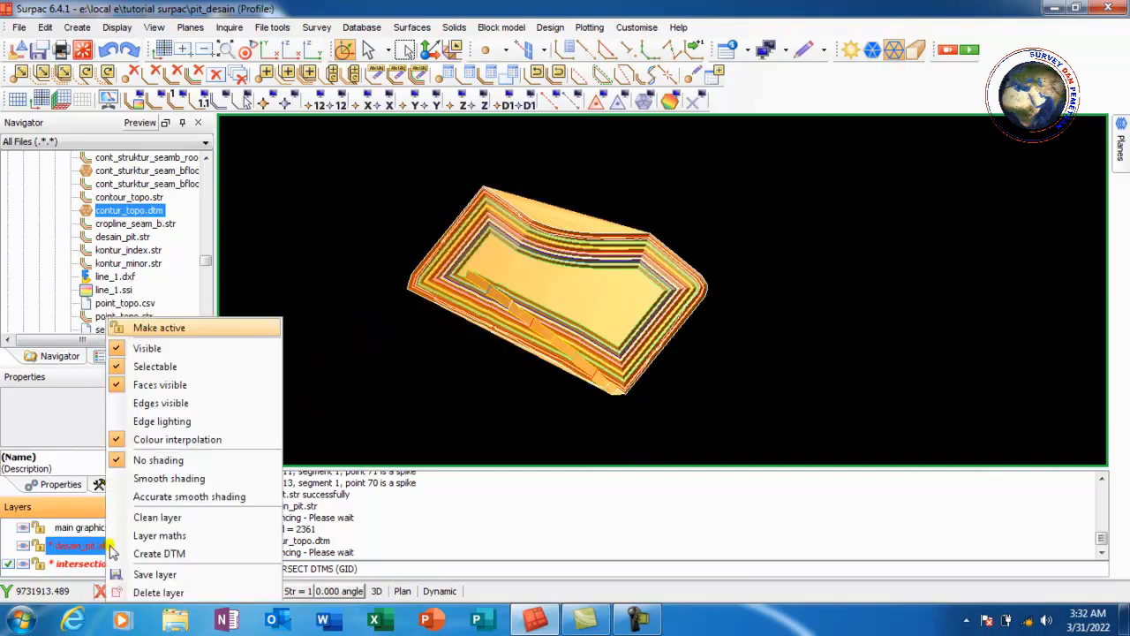
{"action": "left_click", "coordinate": [155, 593]}
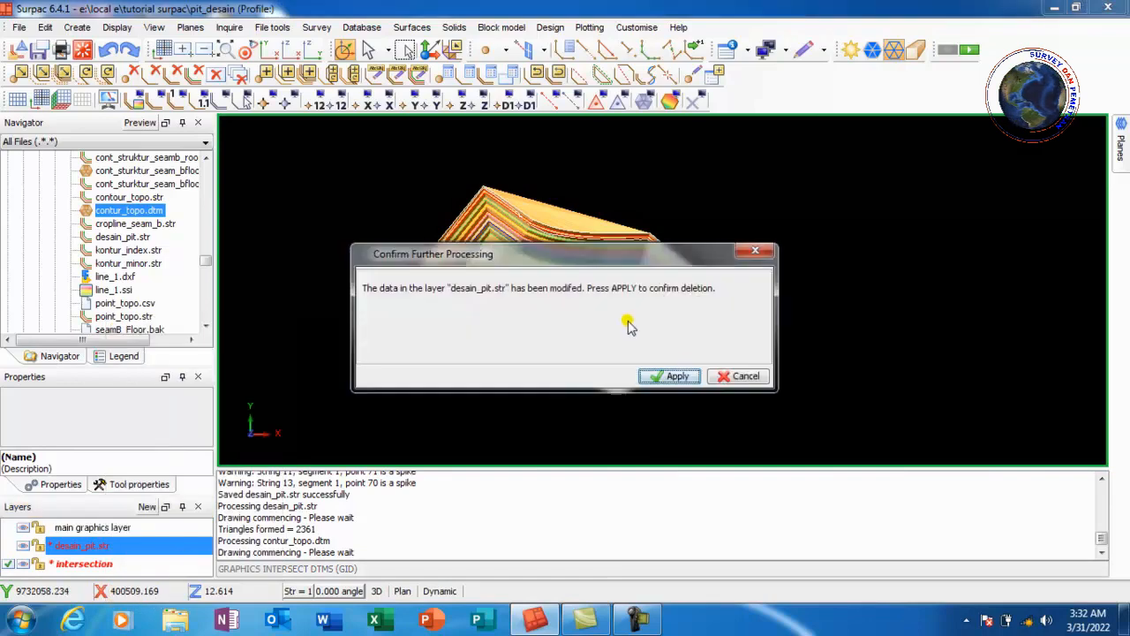
{"action": "left_click", "coordinate": [671, 376]}
{"action": "scroll", "coordinate": [555, 214], "scroll_direction": "down", "scroll_amount": 2}
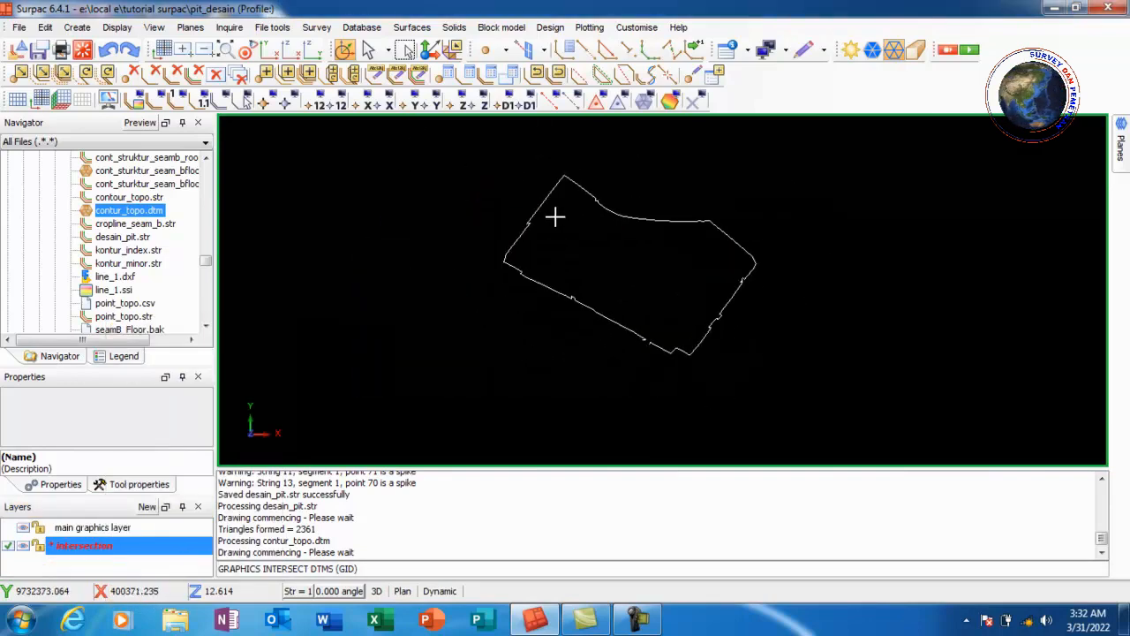
Close the gap in the intersection string with Segment Close
{"action": "scroll", "coordinate": [598, 176], "scroll_direction": "up", "scroll_amount": 3}
{"action": "scroll", "coordinate": [608, 191], "scroll_direction": "up", "scroll_amount": 2}
{"action": "scroll", "coordinate": [608, 192], "scroll_direction": "down", "scroll_amount": 4}
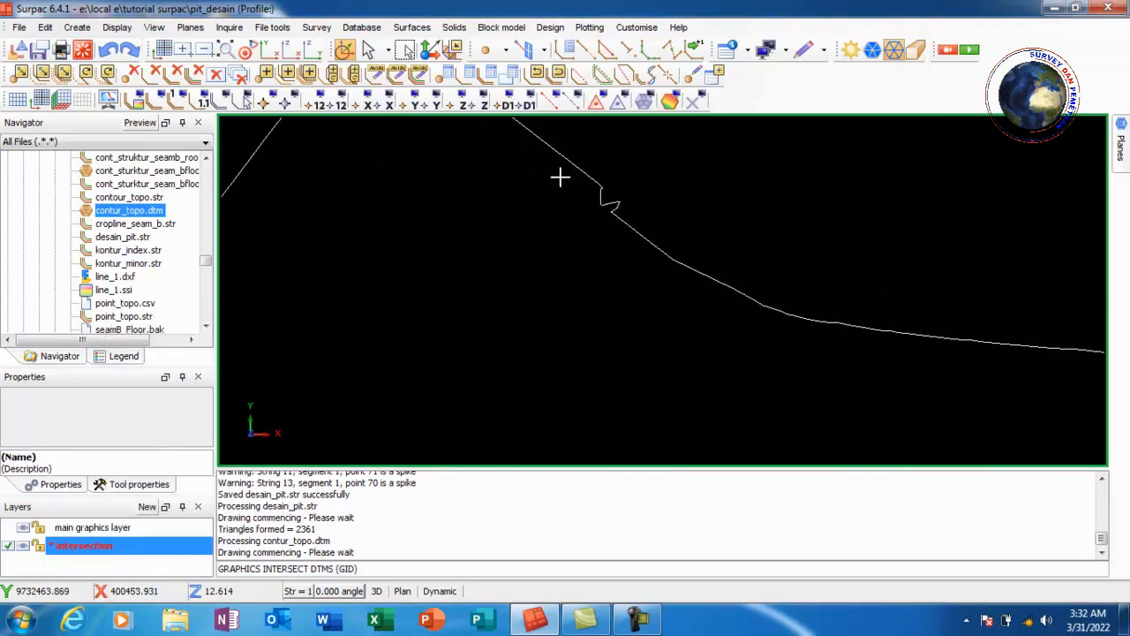
{"action": "scroll", "coordinate": [704, 426], "scroll_direction": "up", "scroll_amount": 2}
{"action": "scroll", "coordinate": [724, 411], "scroll_direction": "up", "scroll_amount": 1}
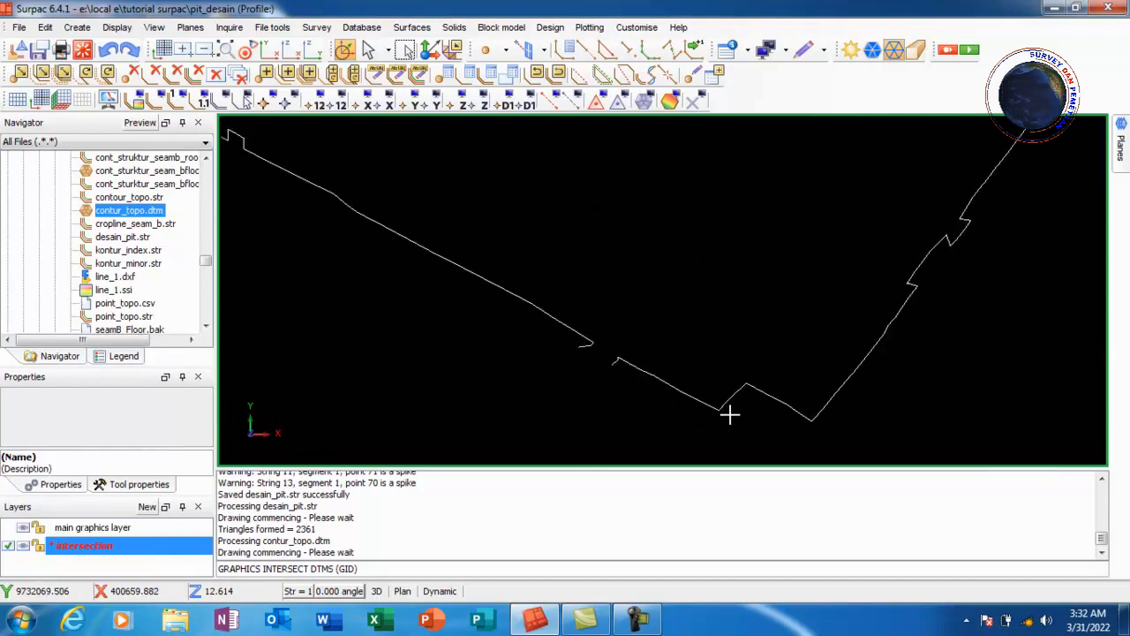
{"action": "scroll", "coordinate": [641, 368], "scroll_direction": "up", "scroll_amount": 1}
{"action": "scroll", "coordinate": [653, 349], "scroll_direction": "up", "scroll_amount": 1}
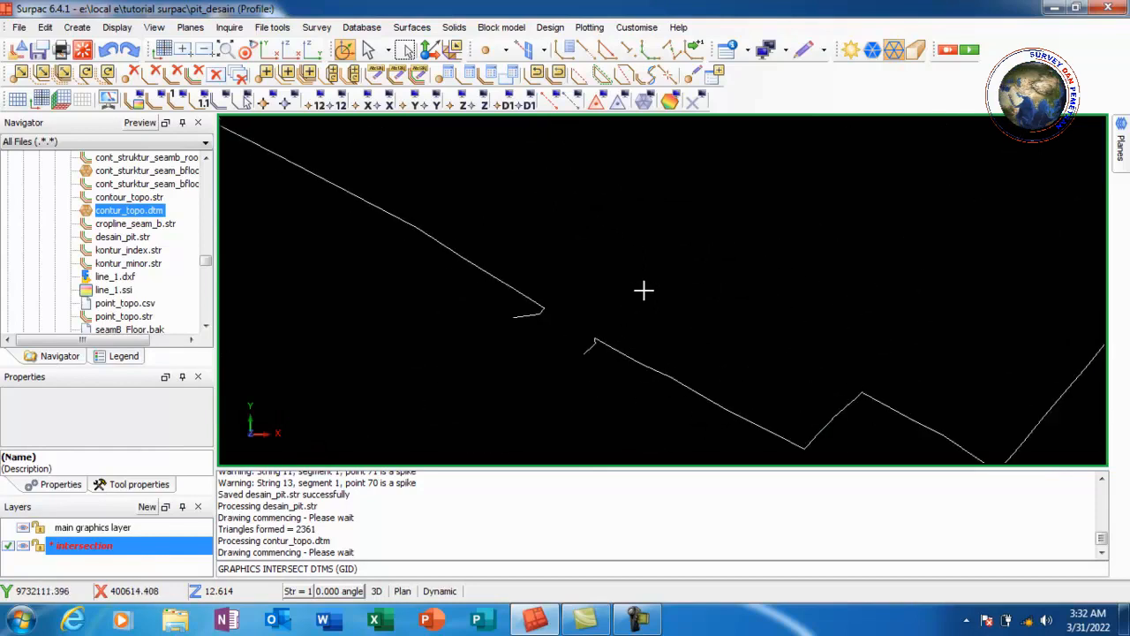
{"action": "left_click", "coordinate": [579, 73]}
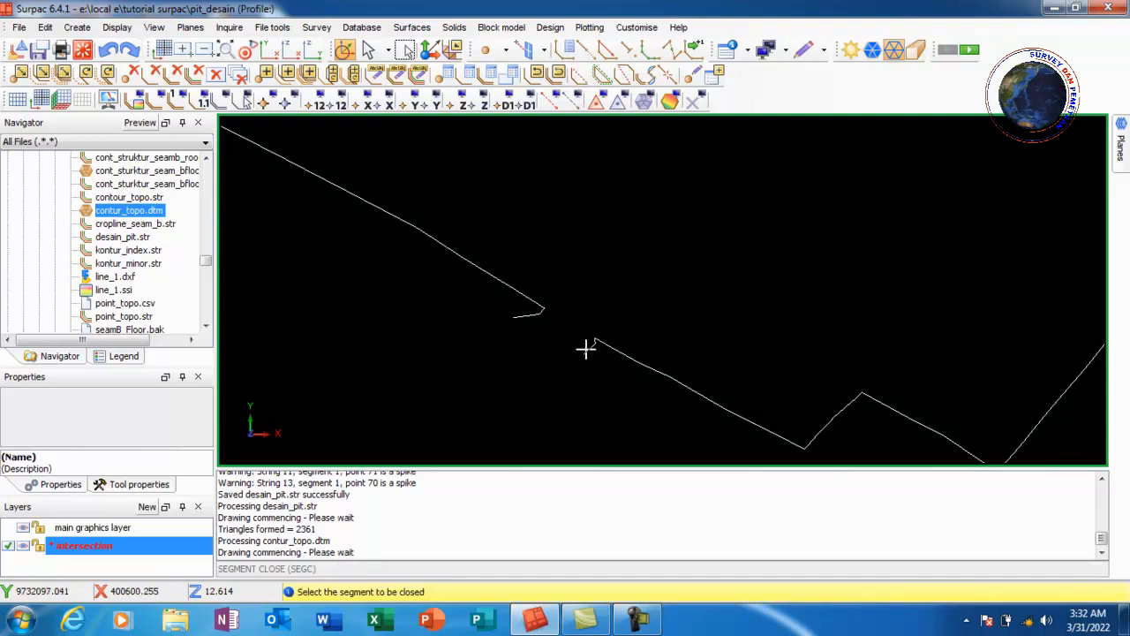
{"action": "left_click", "coordinate": [585, 347]}
{"action": "scroll", "coordinate": [525, 303], "scroll_direction": "down", "scroll_amount": 5}
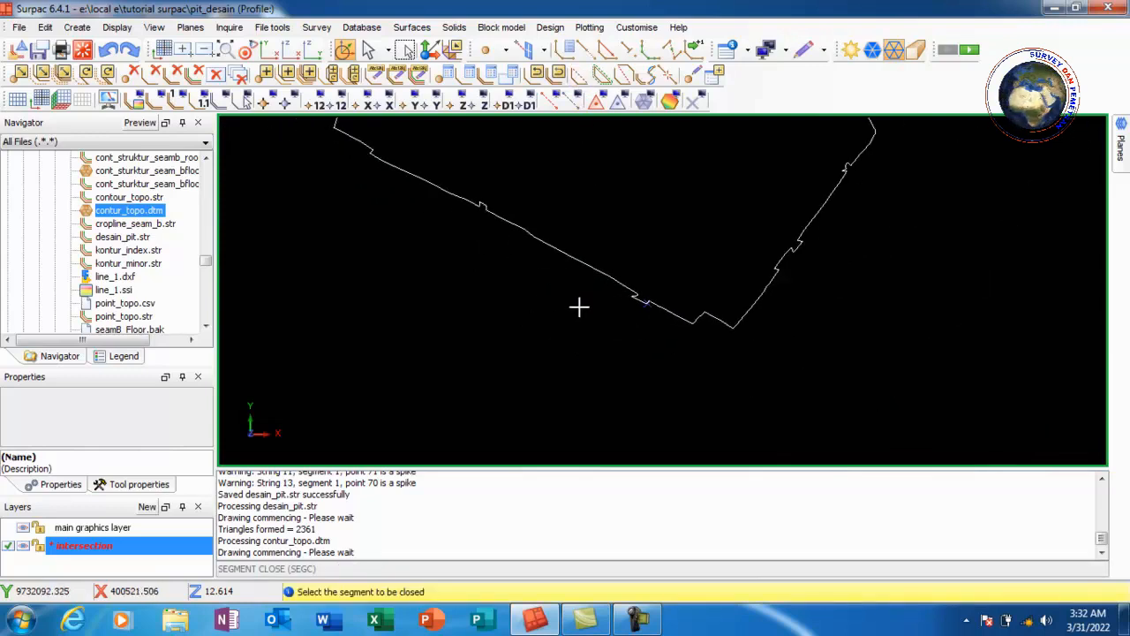
{"action": "scroll", "coordinate": [642, 217], "scroll_direction": "up", "scroll_amount": 3}
{"action": "key", "text": "Escape"}
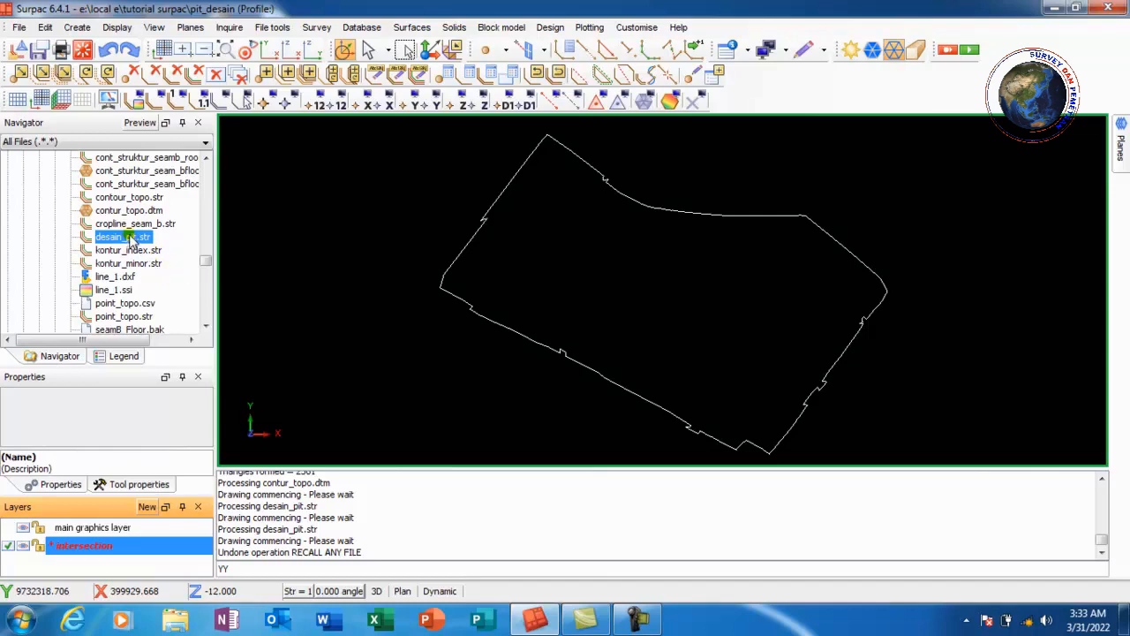
Load desain_pit.str into the view alongside the intersection line
{"action": "left_click_drag", "start_coordinate": [128, 239], "coordinate": [321, 249]}
{"action": "scroll", "coordinate": [460, 206], "scroll_direction": "up", "scroll_amount": 2}
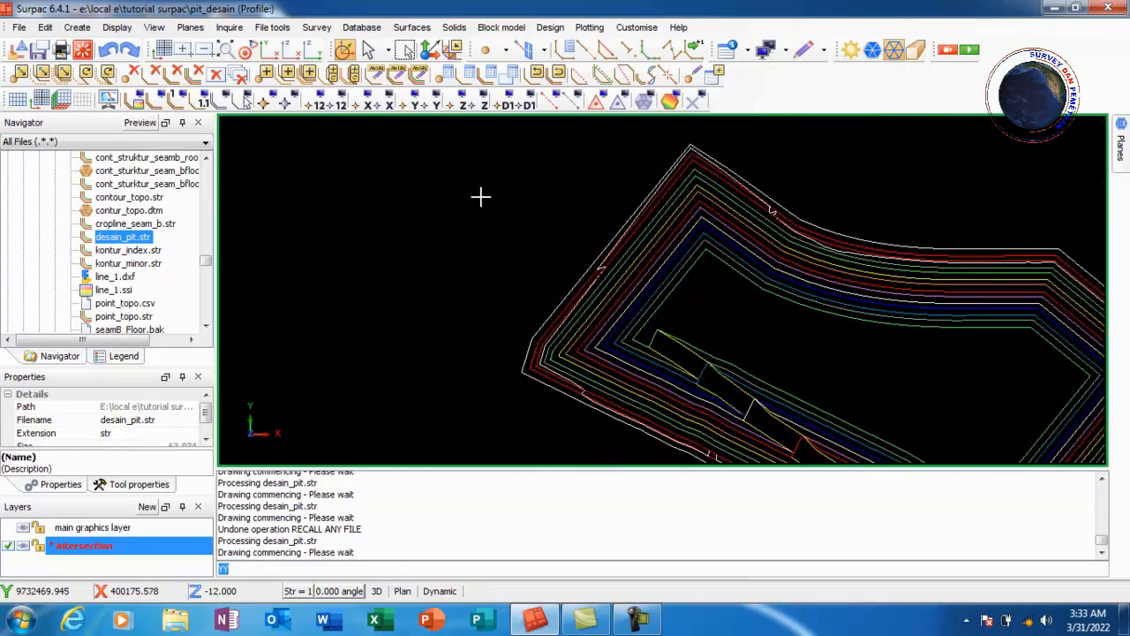
{"action": "scroll", "coordinate": [482, 193], "scroll_direction": "down", "scroll_amount": 3}
{"action": "scroll", "coordinate": [807, 339], "scroll_direction": "up", "scroll_amount": 2}
{"action": "scroll", "coordinate": [535, 194], "scroll_direction": "up", "scroll_amount": 1}
{"action": "scroll", "coordinate": [528, 210], "scroll_direction": "up", "scroll_amount": 2}
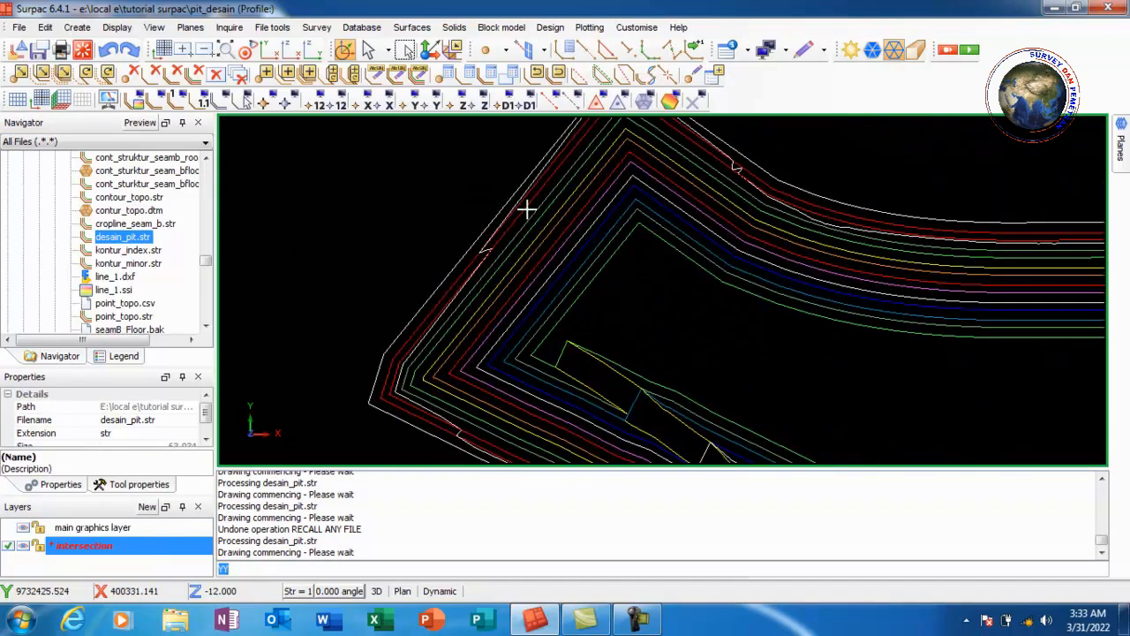
{"action": "scroll", "coordinate": [500, 236], "scroll_direction": "down", "scroll_amount": 1}
{"action": "scroll", "coordinate": [515, 239], "scroll_direction": "down", "scroll_amount": 1}
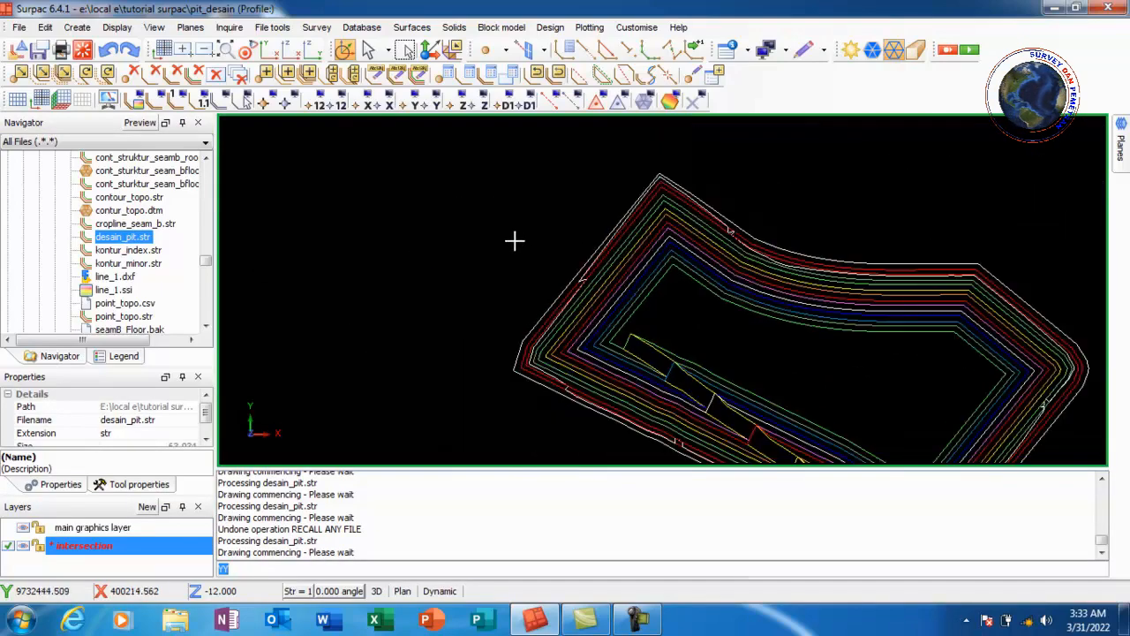
{"action": "scroll", "coordinate": [627, 277], "scroll_direction": "up", "scroll_amount": 1}
{"action": "scroll", "coordinate": [548, 271], "scroll_direction": "up", "scroll_amount": 1}
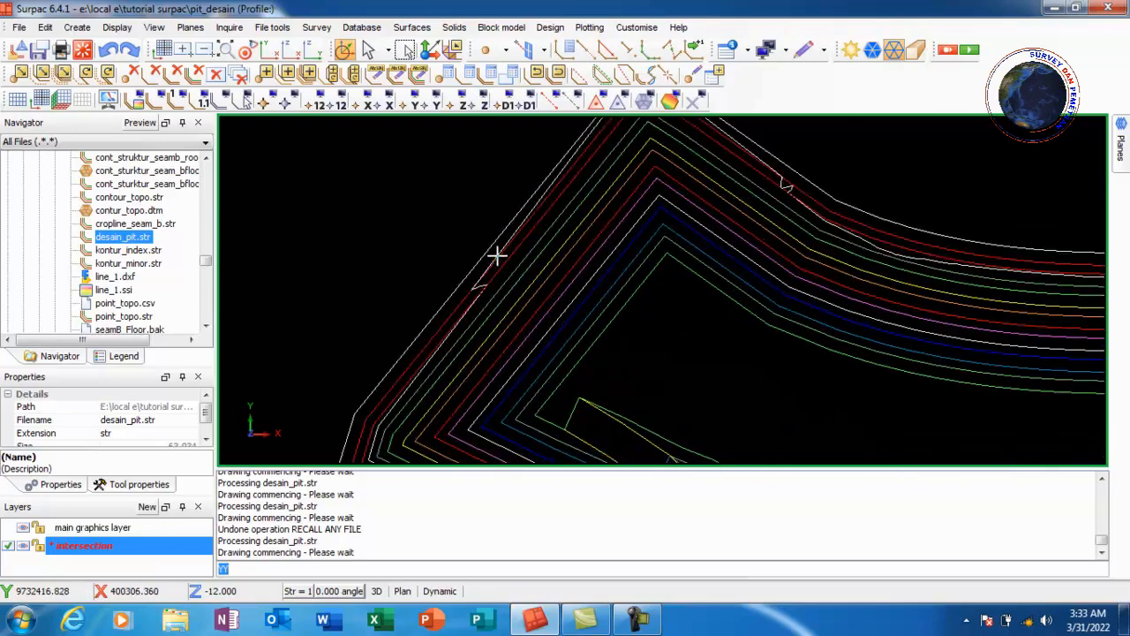
Clip the pit design strings outside the boundary of the closed intersection segment
{"action": "left_click", "coordinate": [44, 27]}
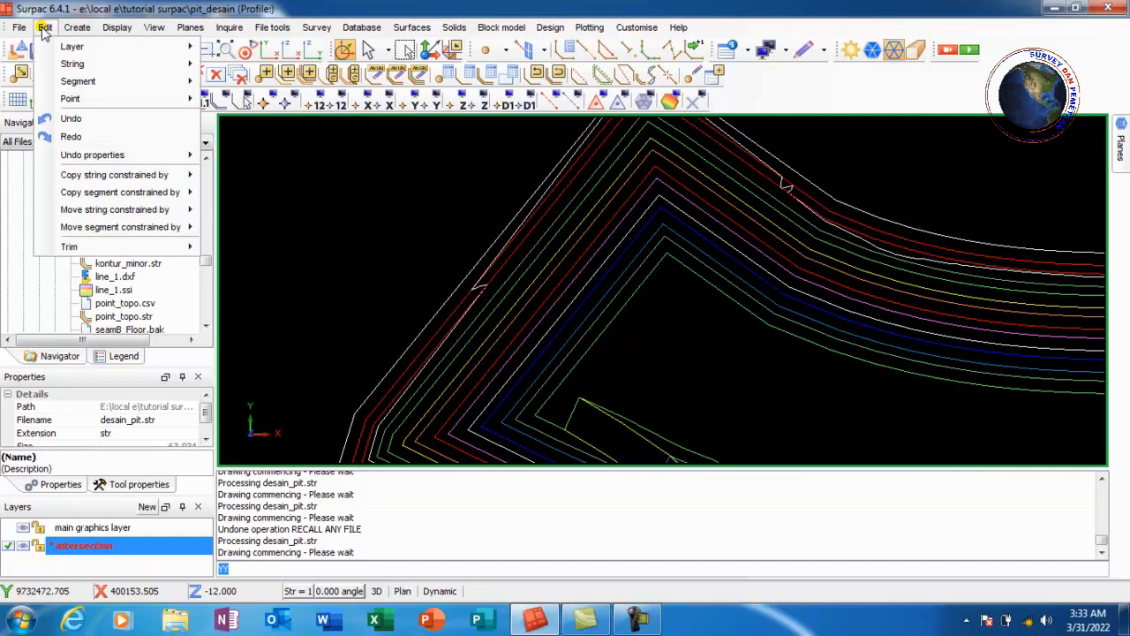
{"action": "mouse_move", "coordinate": [106, 250]}
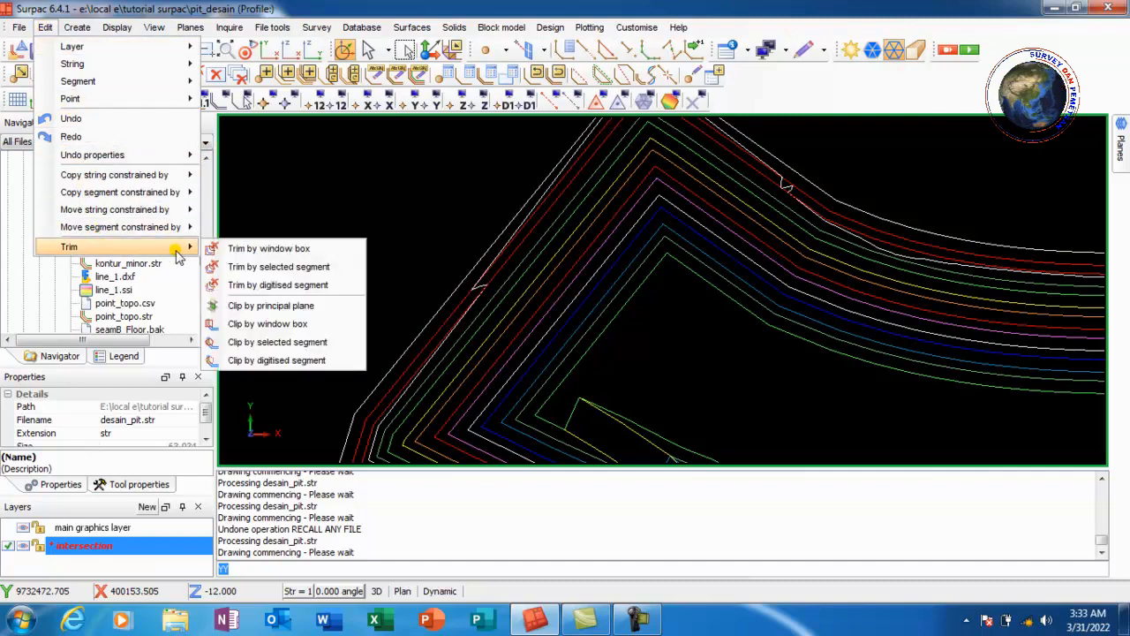
{"action": "left_click", "coordinate": [323, 350]}
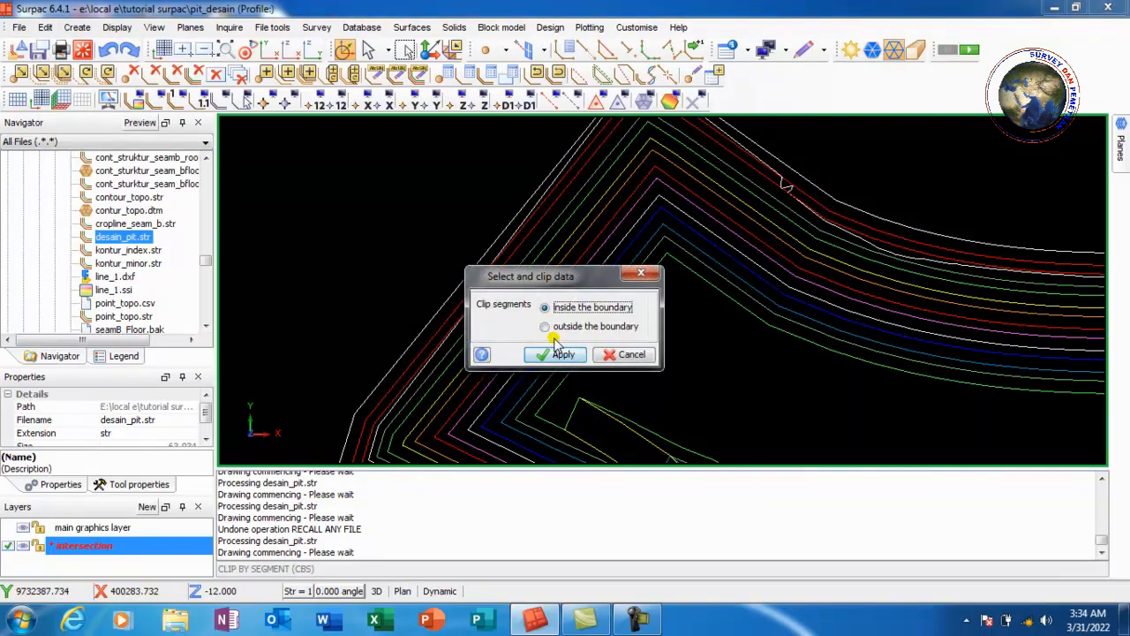
{"action": "left_click", "coordinate": [547, 331]}
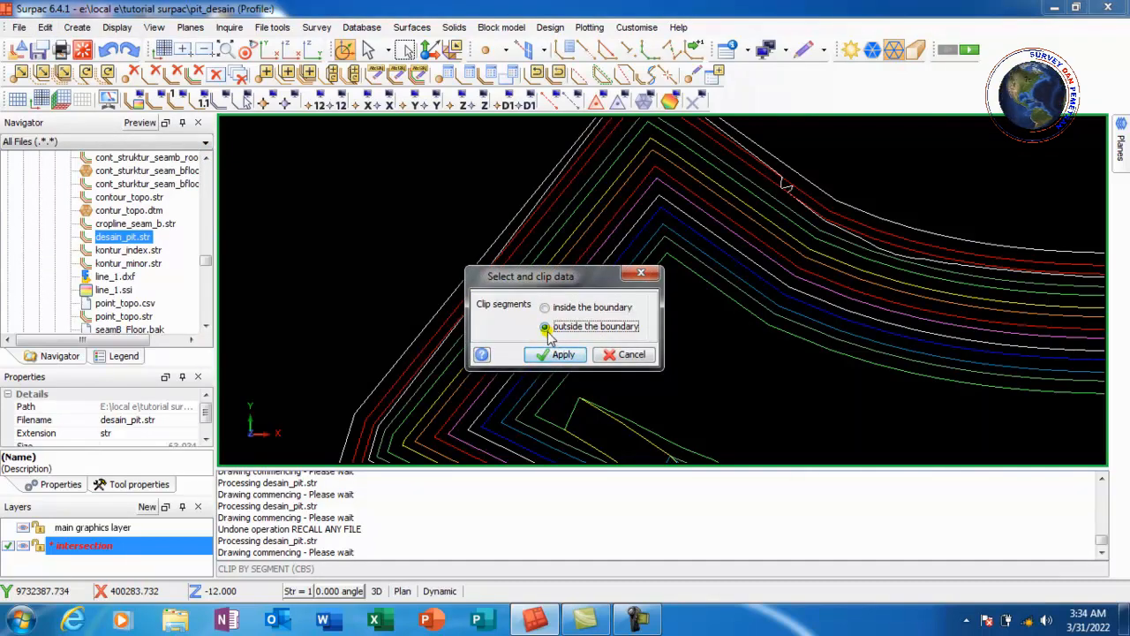
{"action": "left_click", "coordinate": [554, 354]}
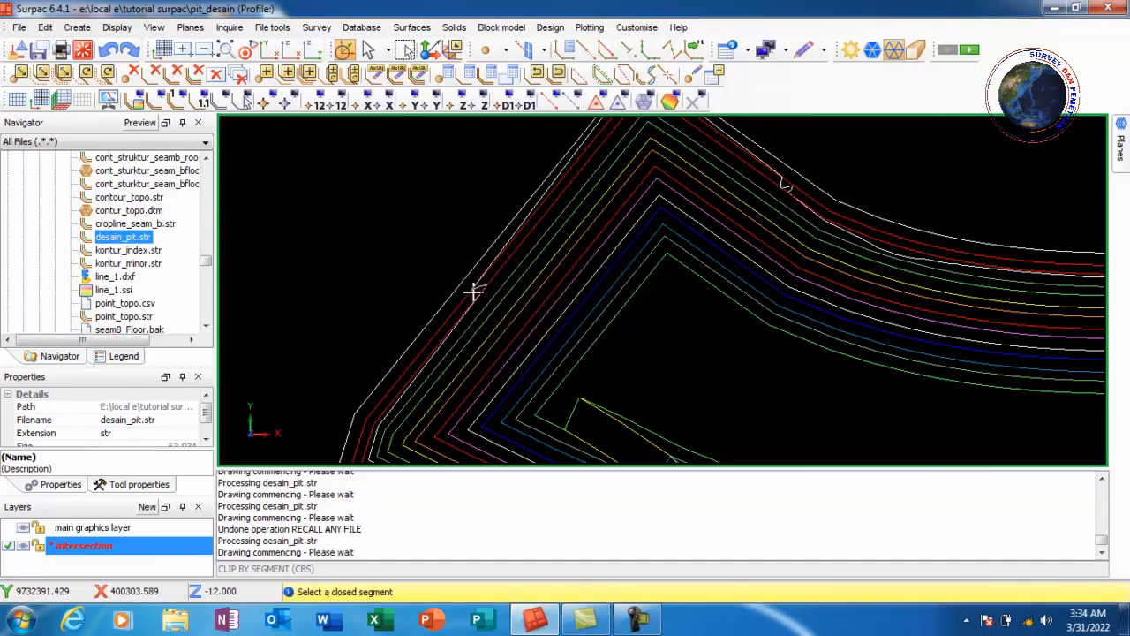
{"action": "scroll", "coordinate": [472, 292], "scroll_direction": "up", "scroll_amount": 4}
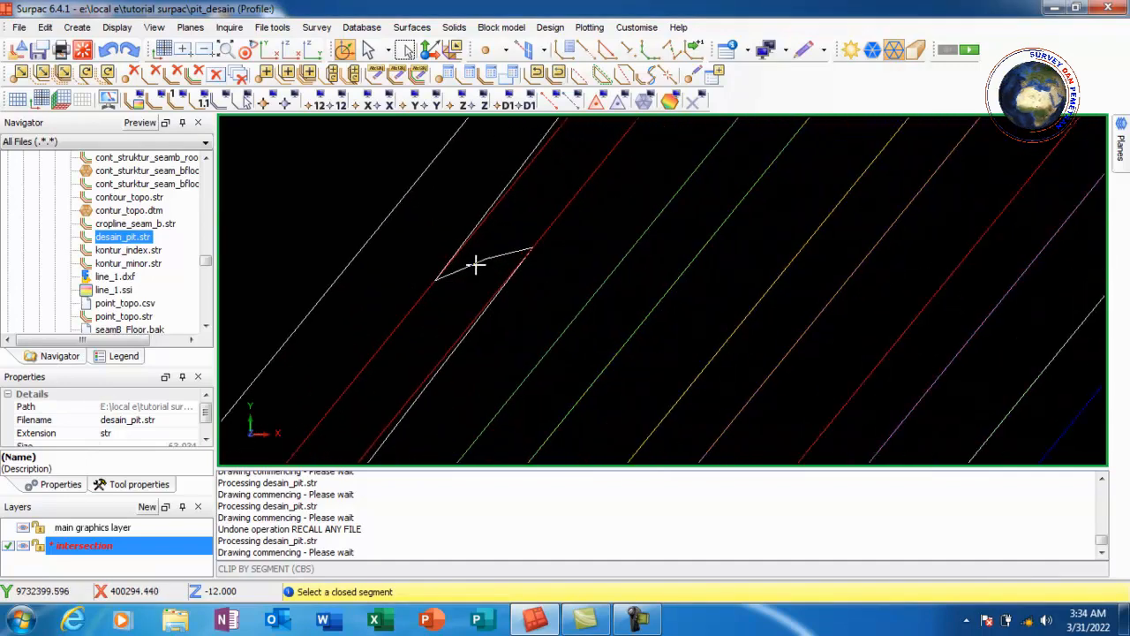
{"action": "left_click", "coordinate": [472, 265]}
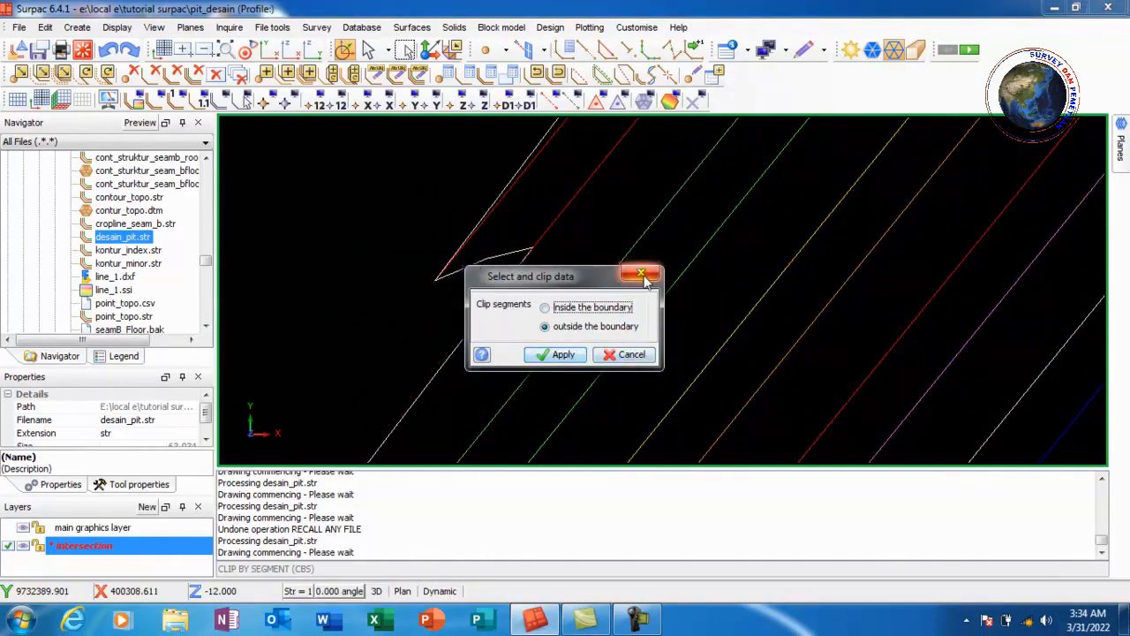
{"action": "left_click", "coordinate": [642, 275]}
{"action": "scroll", "coordinate": [503, 230], "scroll_direction": "down", "scroll_amount": 5}
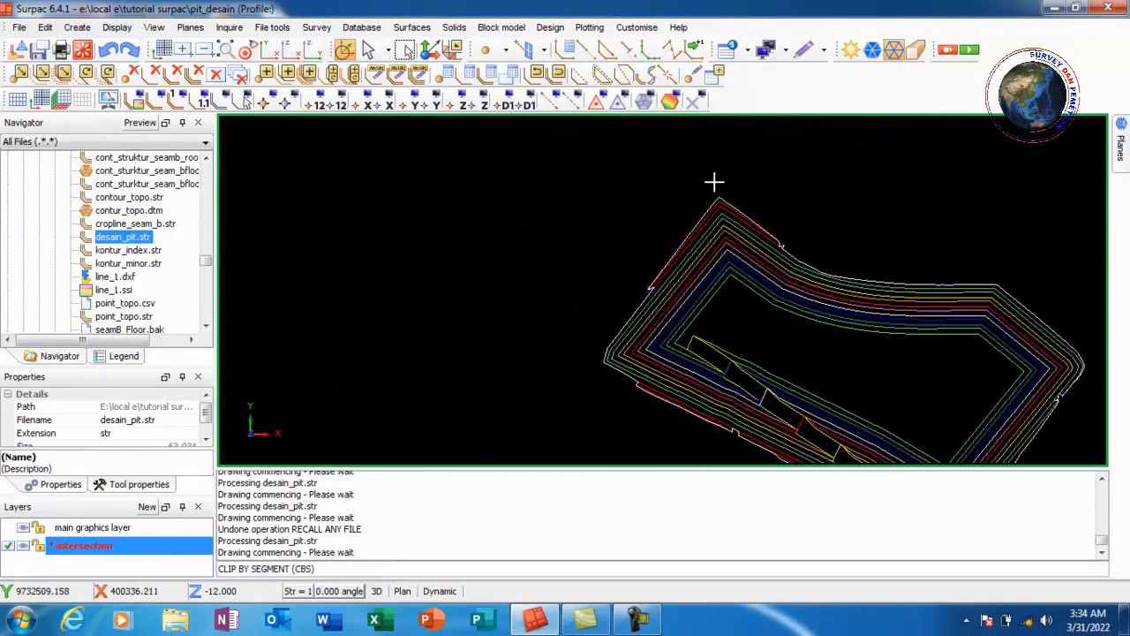
Erase temporary markers and save the clipped layer as desain_pit.str, overwriting the existing file
{"action": "left_click", "coordinate": [697, 103]}
{"action": "scroll", "coordinate": [570, 230], "scroll_direction": "down", "scroll_amount": 2}
{"action": "scroll", "coordinate": [870, 353], "scroll_direction": "up", "scroll_amount": 2}
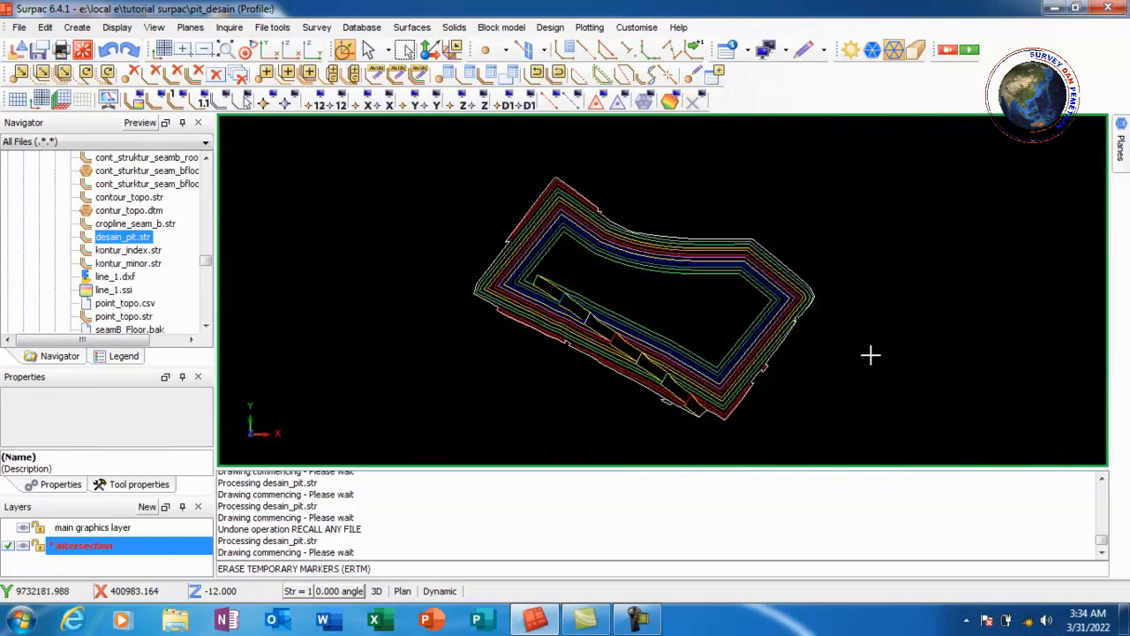
{"action": "scroll", "coordinate": [714, 297], "scroll_direction": "up", "scroll_amount": 1}
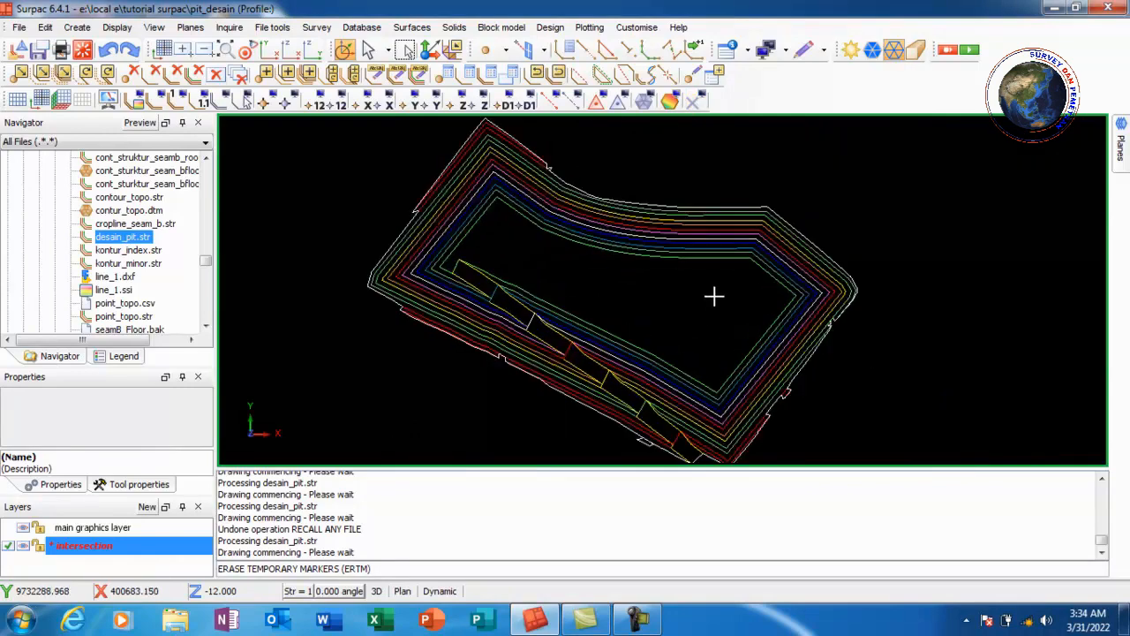
{"action": "left_click", "coordinate": [39, 51]}
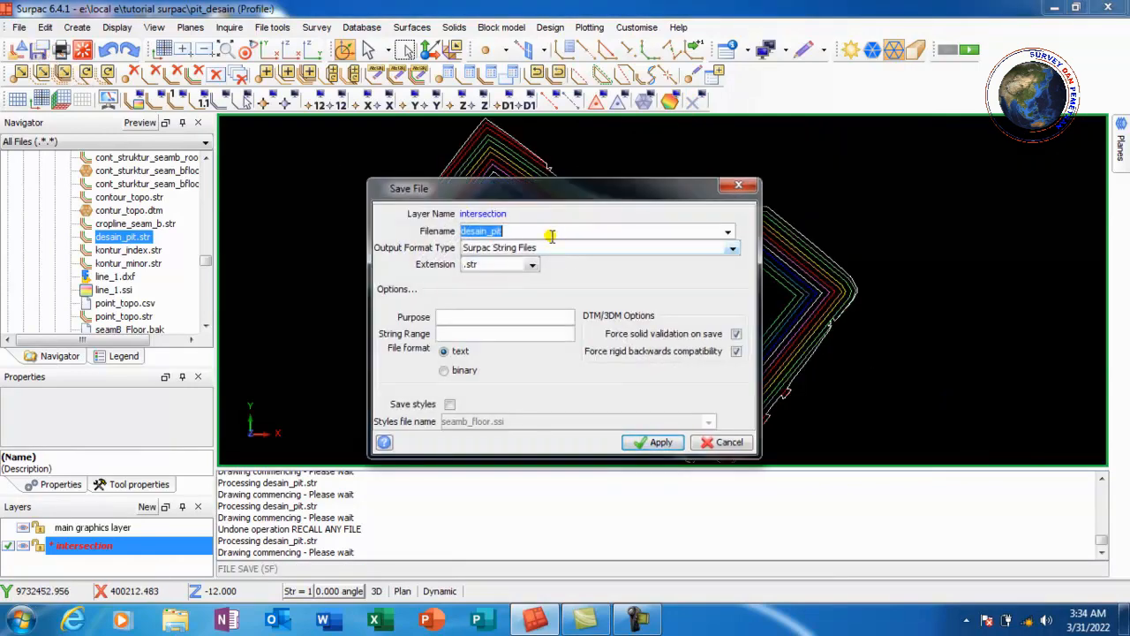
{"action": "left_click", "coordinate": [536, 230]}
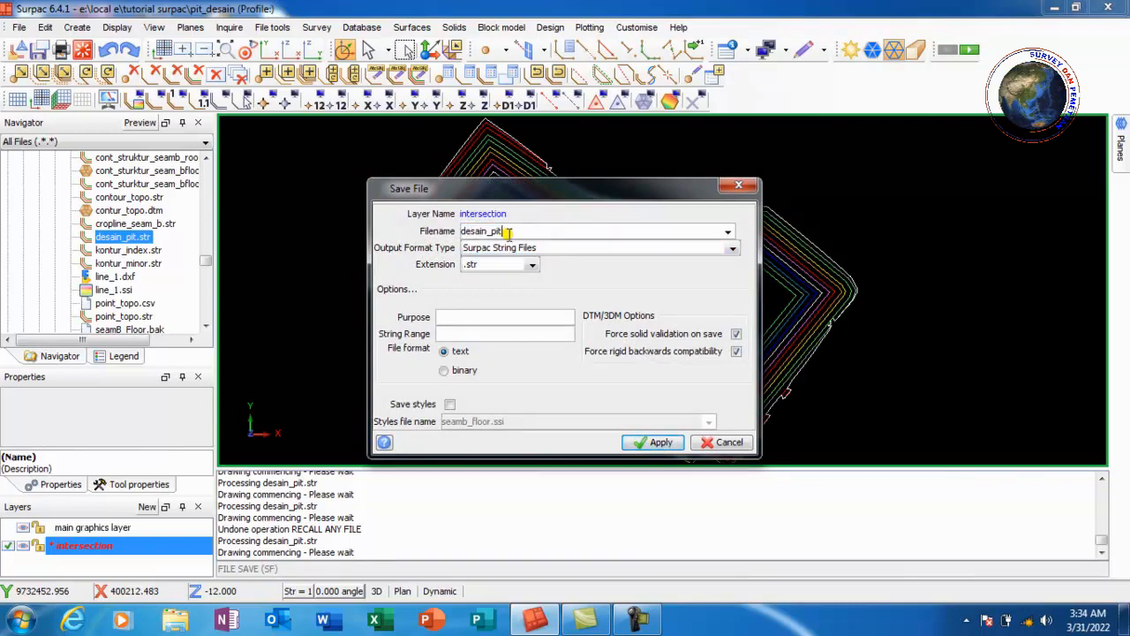
{"action": "left_click", "coordinate": [662, 445]}
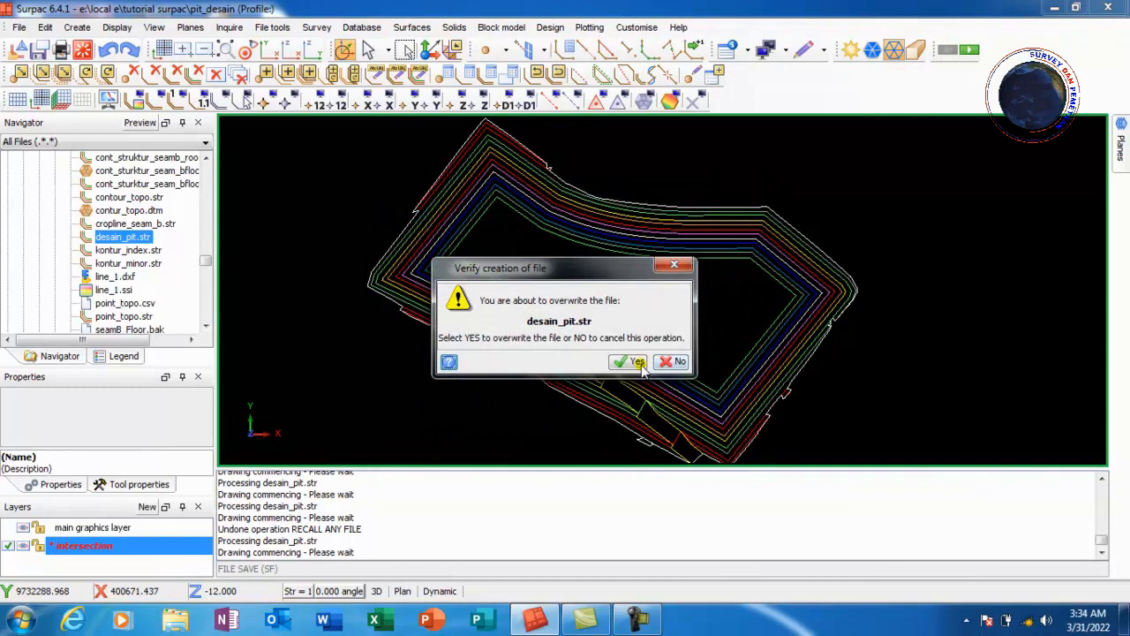
{"action": "left_click", "coordinate": [636, 362]}
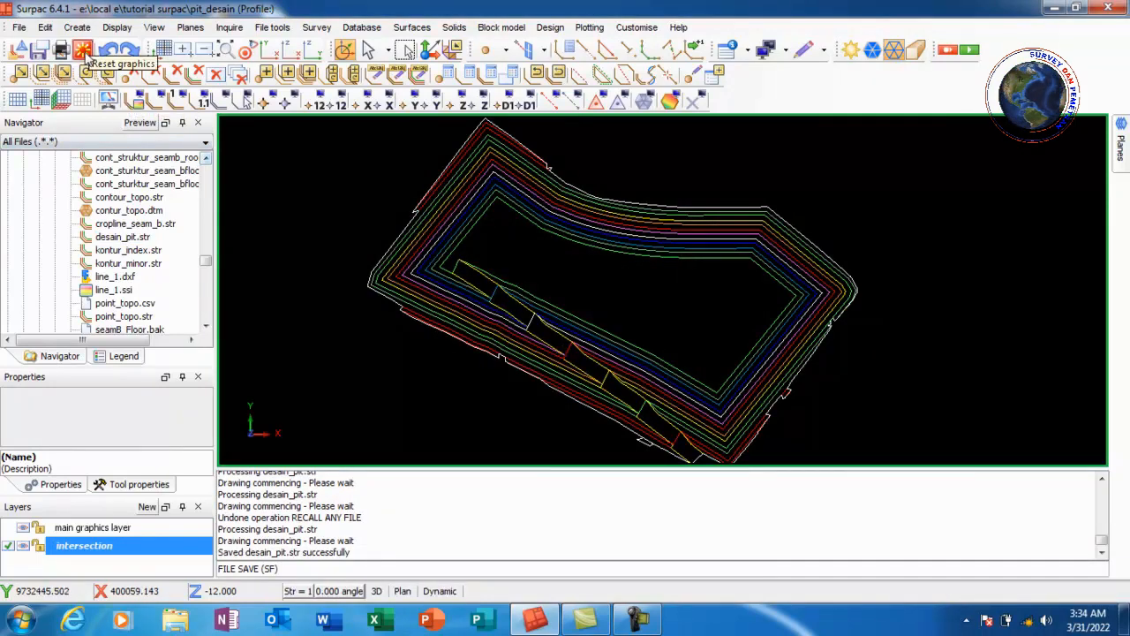
Reset the graphics and reload desain_pit.str into the view
{"action": "left_click", "coordinate": [83, 50]}
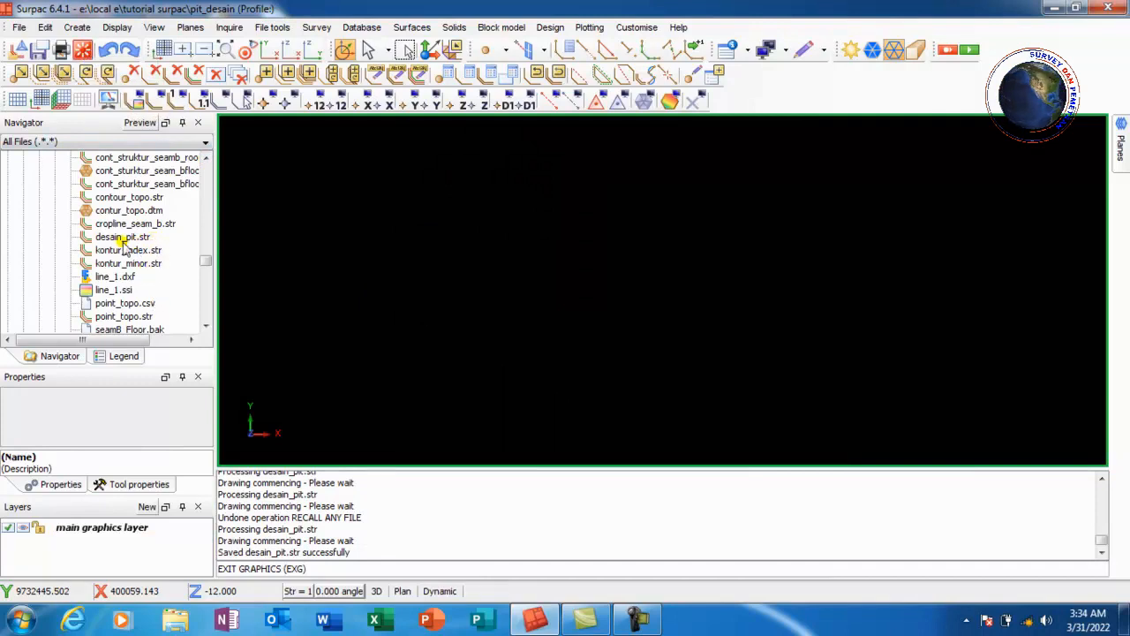
{"action": "mouse_move", "coordinate": [121, 238]}
{"action": "left_mouse_down"}
{"action": "mouse_move", "coordinate": [288, 263]}
{"action": "mouse_move", "coordinate": [609, 217]}
{"action": "left_mouse_up"}
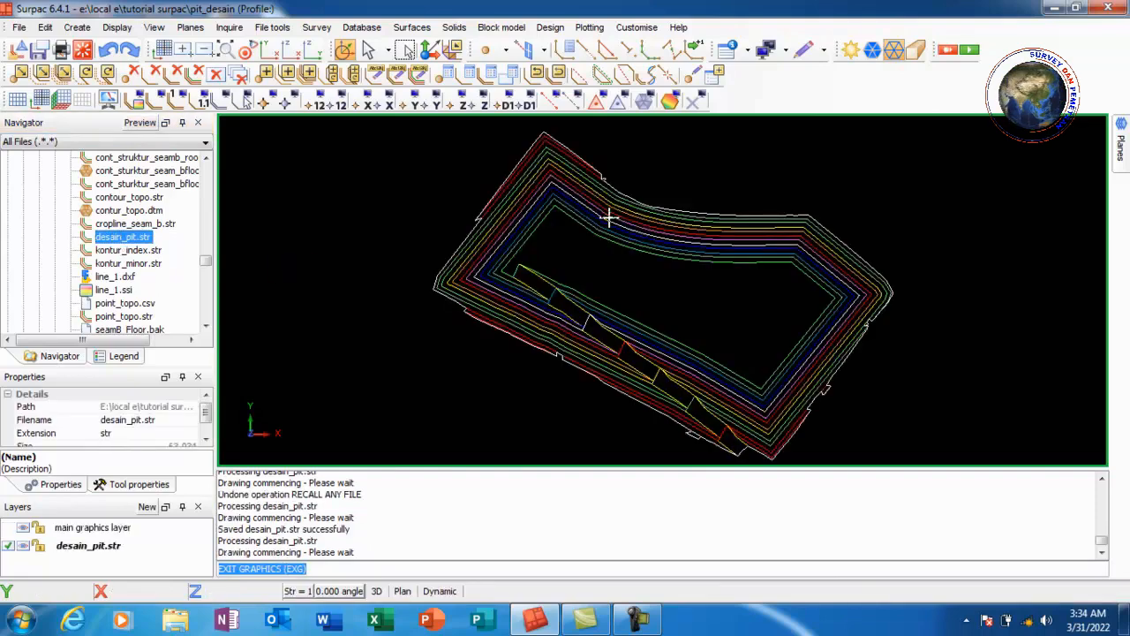
{"action": "scroll", "coordinate": [609, 226], "scroll_direction": "down", "scroll_amount": 2}
{"action": "scroll", "coordinate": [663, 284], "scroll_direction": "down", "scroll_amount": 2}
{"action": "scroll", "coordinate": [694, 267], "scroll_direction": "up", "scroll_amount": 3}
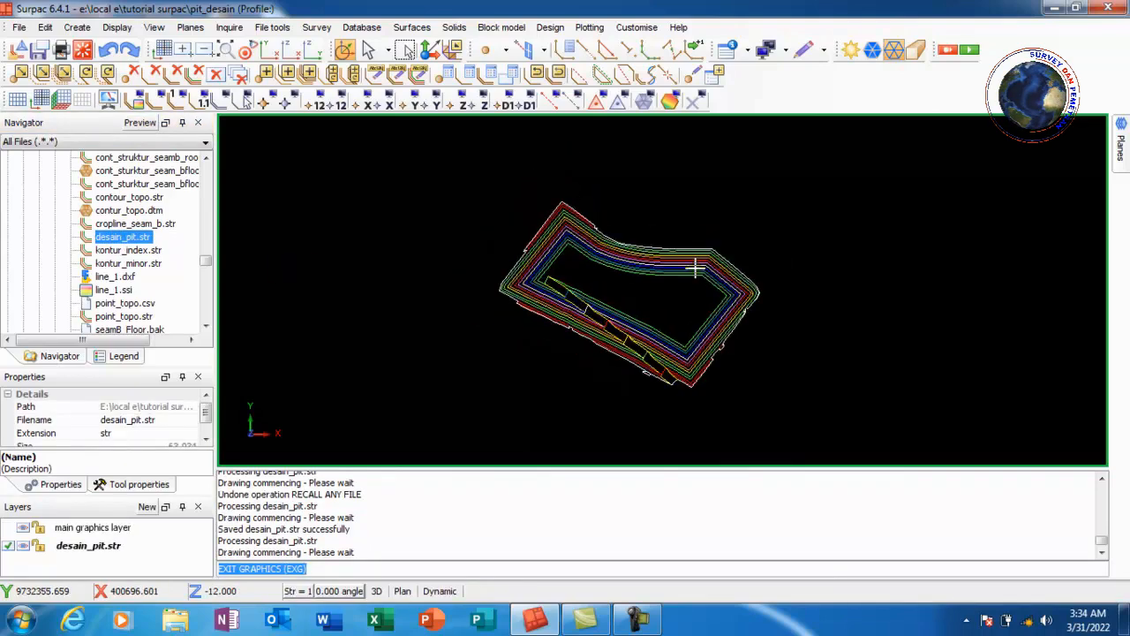
{"action": "scroll", "coordinate": [657, 283], "scroll_direction": "down", "scroll_amount": 1}
{"action": "scroll", "coordinate": [627, 313], "scroll_direction": "up", "scroll_amount": 2}
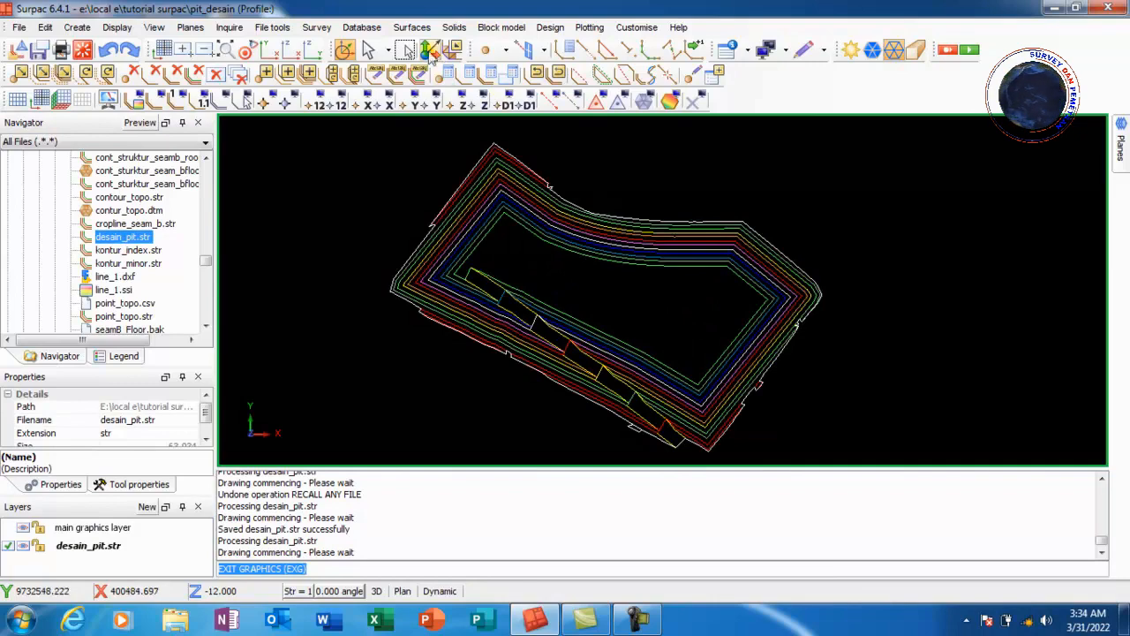
Create a DTM from the desain_pit.str layer with the default settings
{"action": "left_click", "coordinate": [409, 30]}
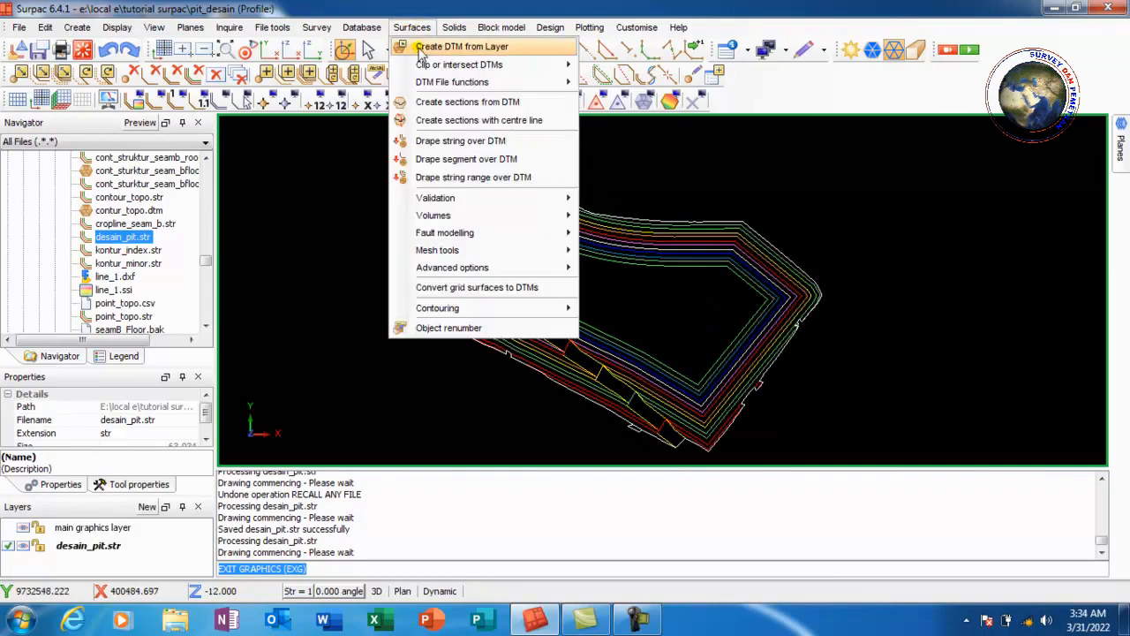
{"action": "left_click", "coordinate": [451, 46]}
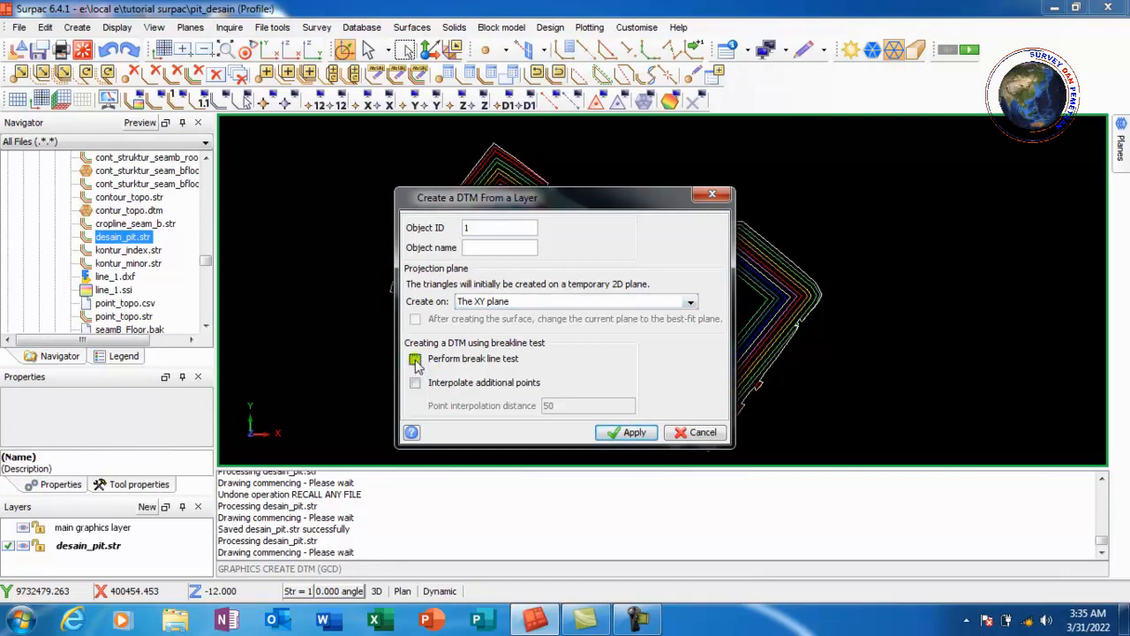
{"action": "left_click", "coordinate": [627, 432]}
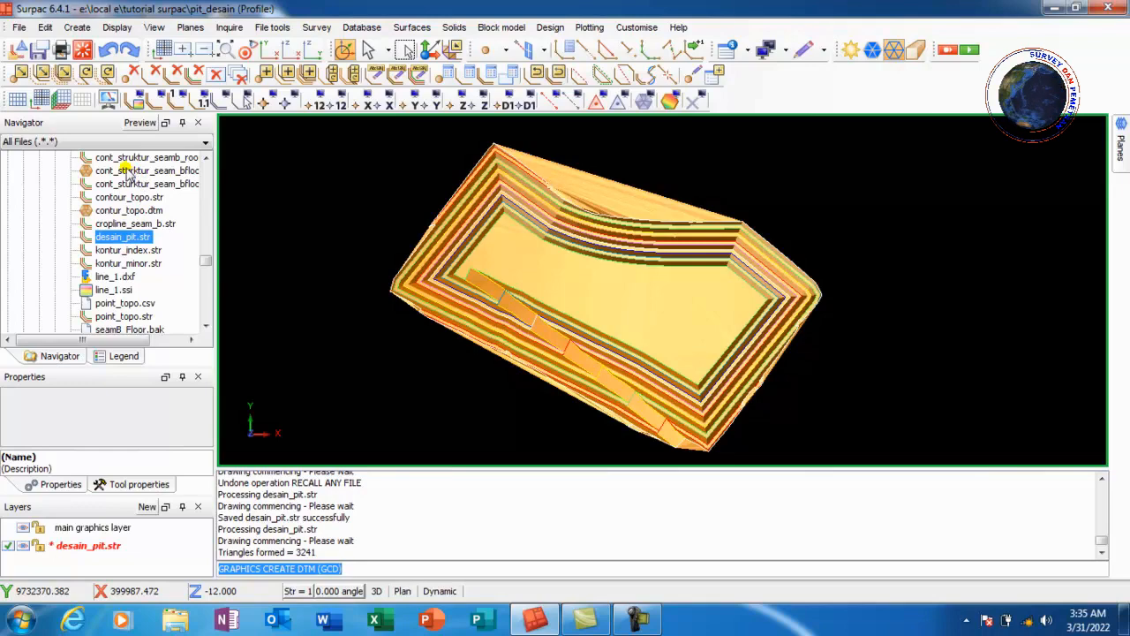
Load cont_struktur_seam_bfloor.dtm into the view alongside the pit surface
{"action": "left_click", "coordinate": [128, 173]}
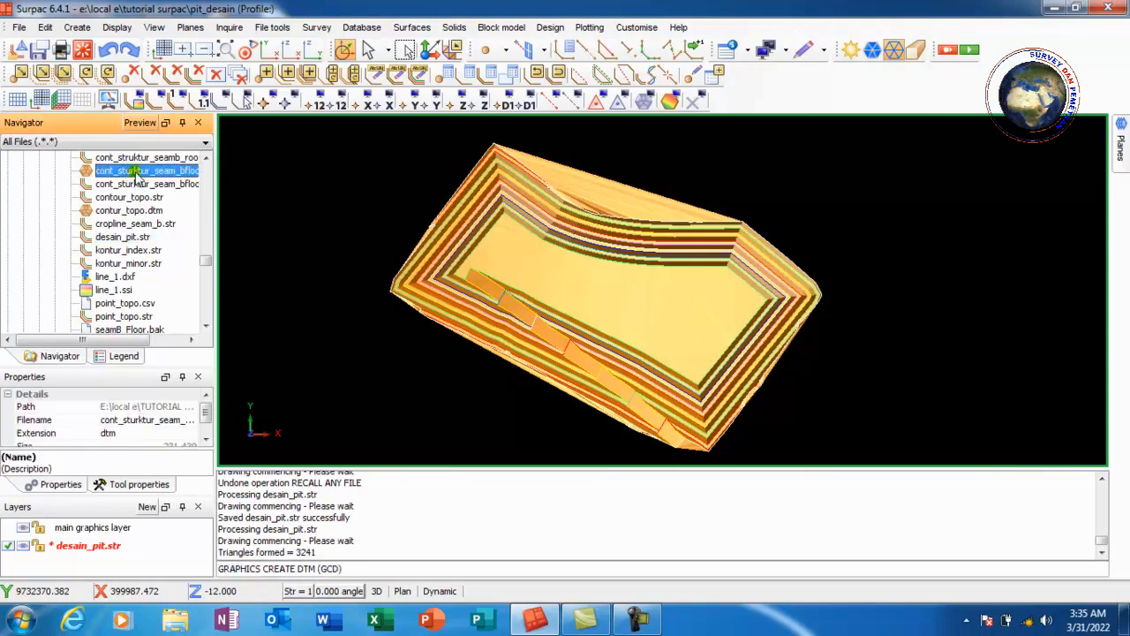
{"action": "left_click_drag", "start_coordinate": [285, 215], "coordinate": [285, 215]}
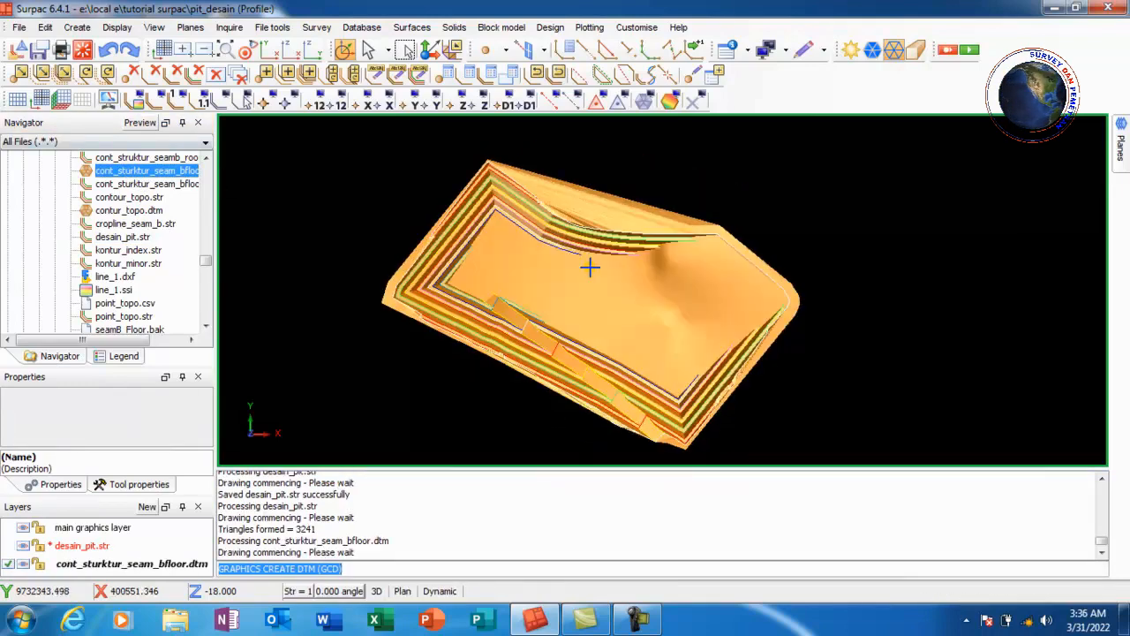
{"action": "scroll", "coordinate": [591, 261], "scroll_direction": "up", "scroll_amount": 2}
{"action": "scroll", "coordinate": [651, 294], "scroll_direction": "down", "scroll_amount": 4}
{"action": "scroll", "coordinate": [659, 287], "scroll_direction": "up", "scroll_amount": 3}
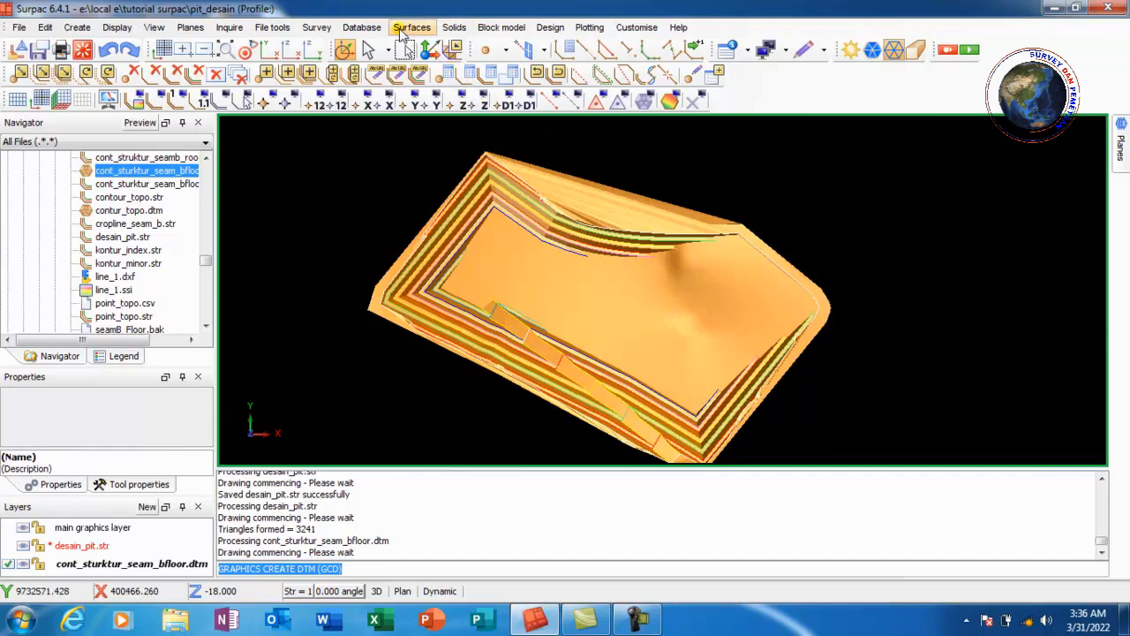
Compute the line of intersection between the desain_pit.str and cont_sturktur_seam_bfloor.dtm surfaces into the output layer intersection
{"action": "left_click", "coordinate": [404, 29]}
{"action": "mouse_move", "coordinate": [458, 69]}
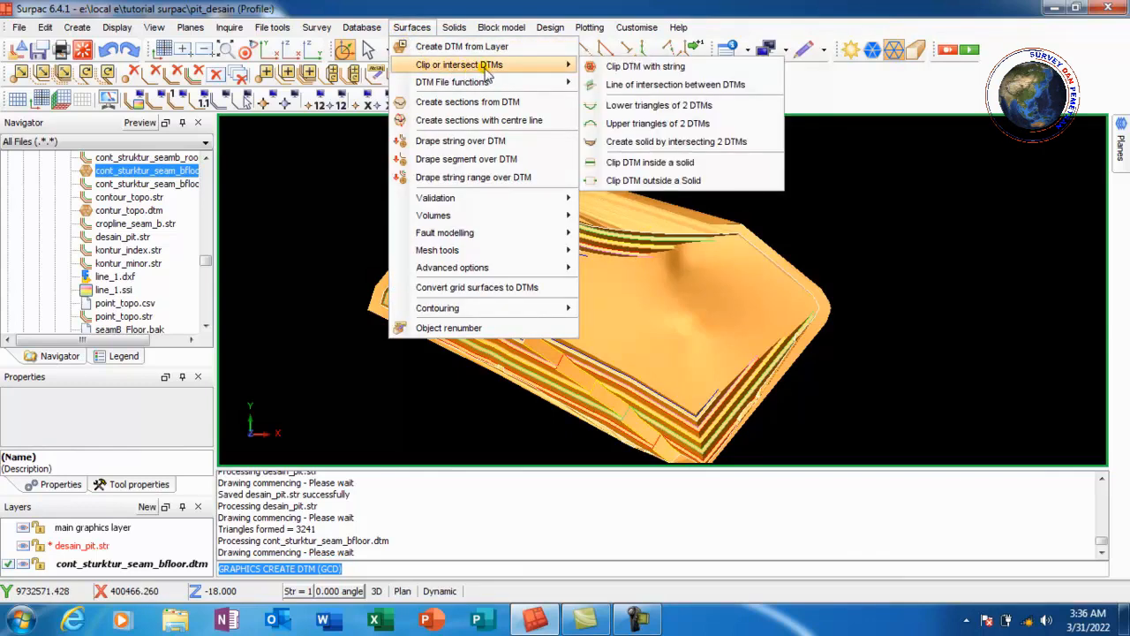
{"action": "left_click", "coordinate": [711, 85]}
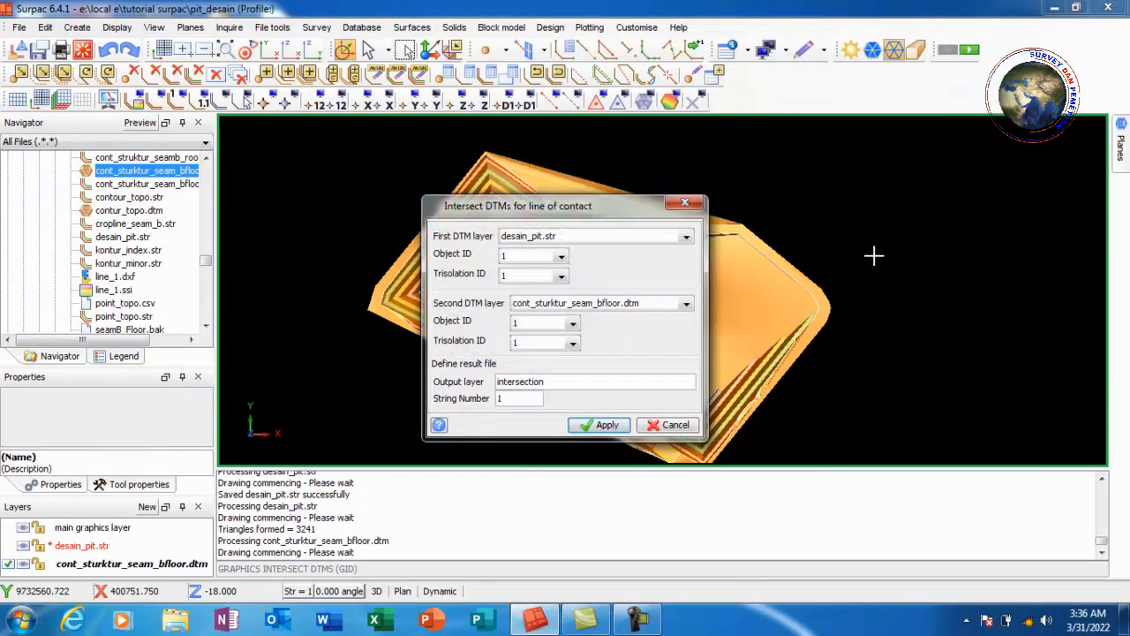
{"action": "left_click", "coordinate": [595, 428]}
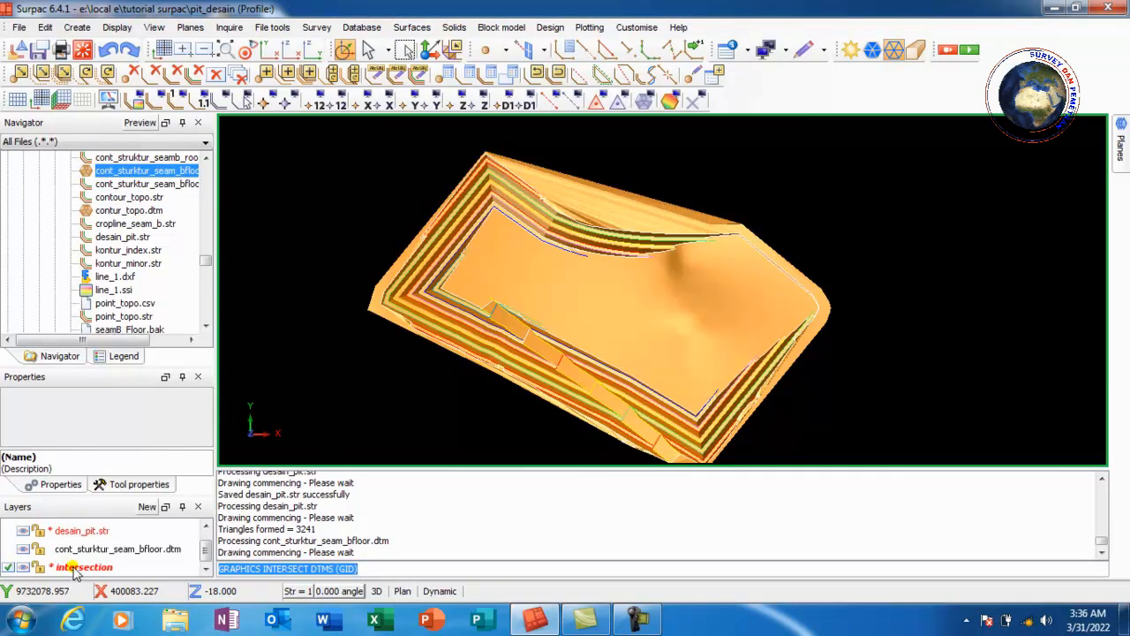
Delete the cont_sturktur_seam_bfloor.dtm and desain_pit.str layers from the view, confirming removal of the modified pit layer
{"action": "left_click", "coordinate": [84, 550]}
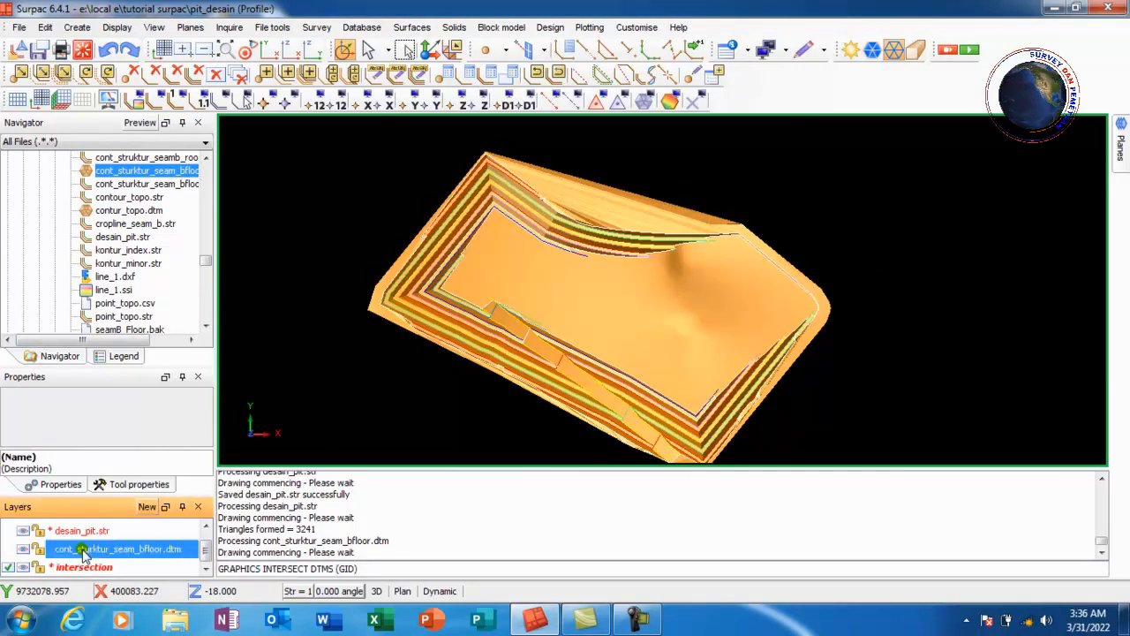
{"action": "right_click", "coordinate": [84, 550]}
{"action": "left_click", "coordinate": [132, 593]}
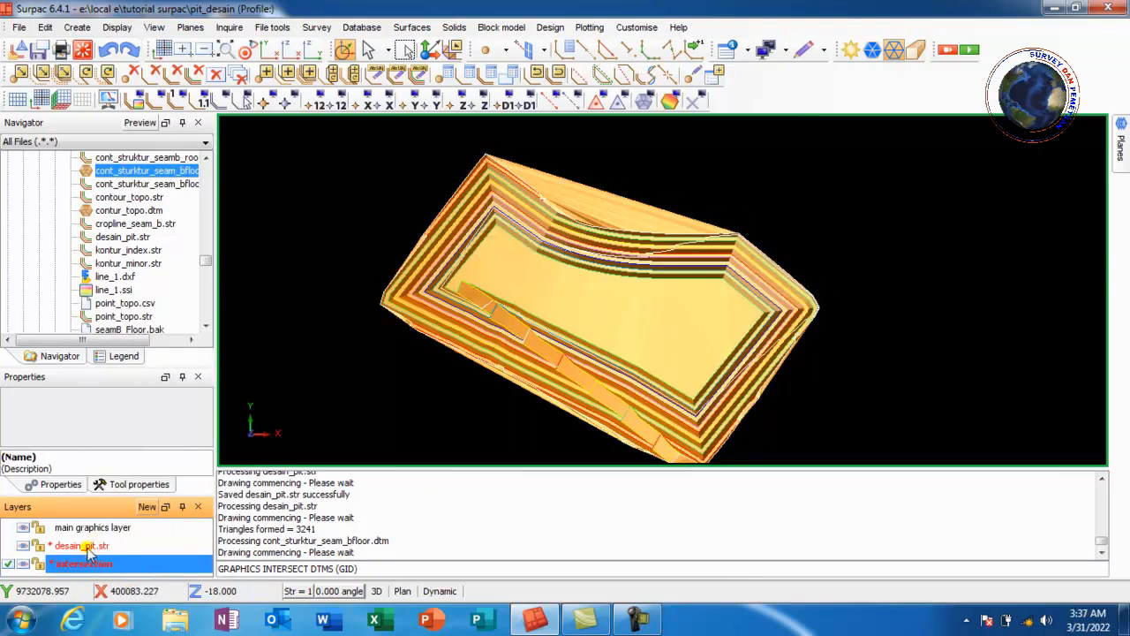
{"action": "left_click", "coordinate": [96, 547]}
{"action": "right_click", "coordinate": [96, 547]}
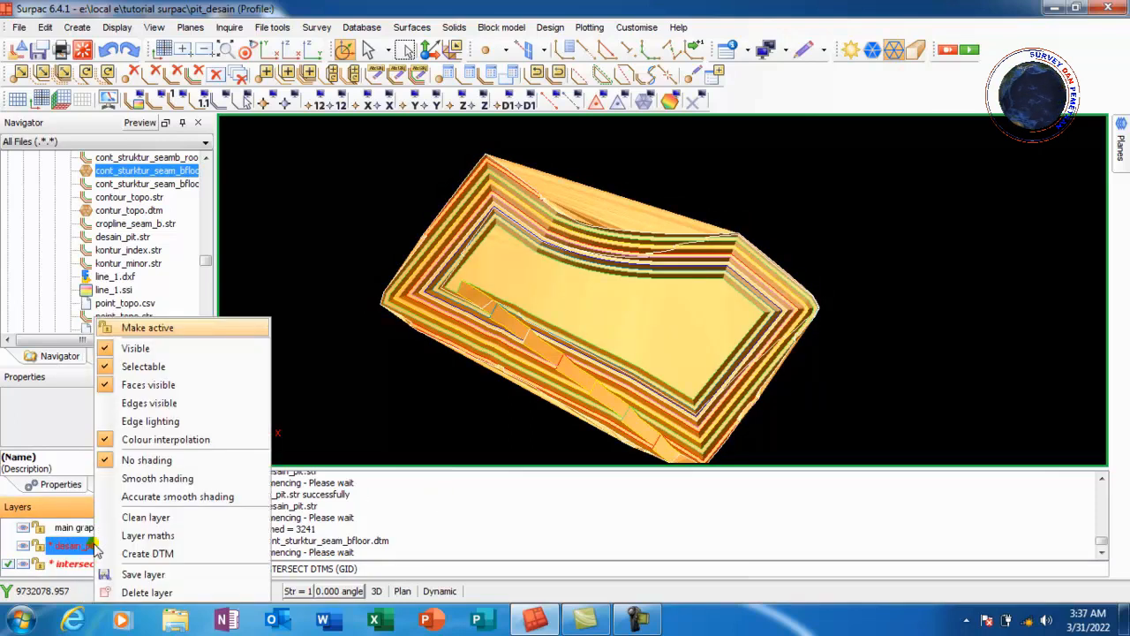
{"action": "left_click", "coordinate": [146, 593]}
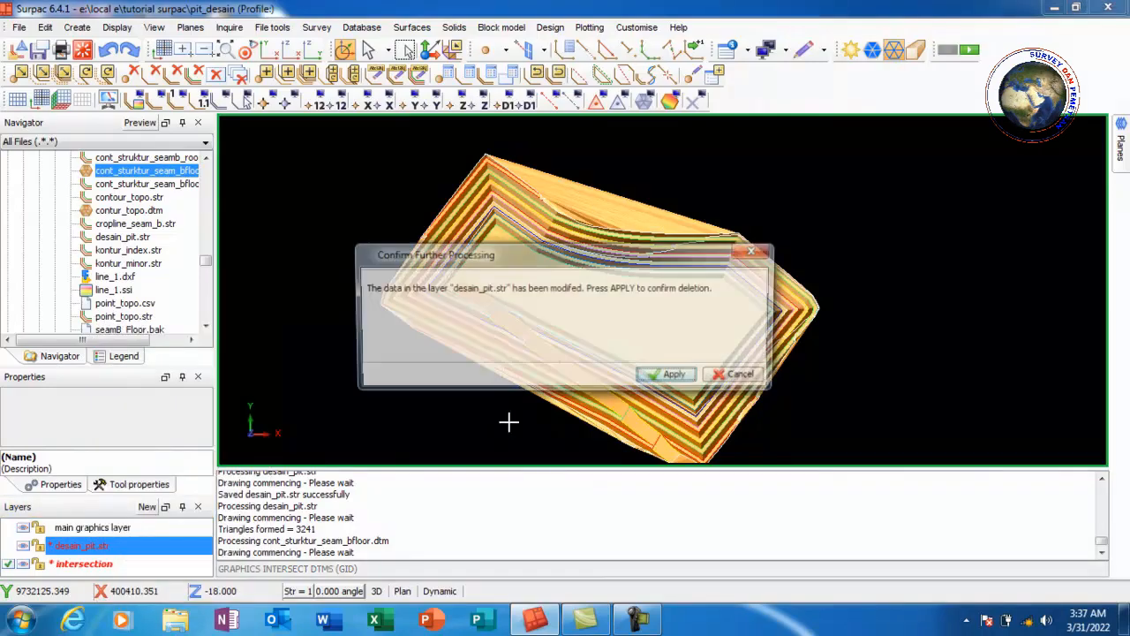
{"action": "left_click", "coordinate": [667, 375]}
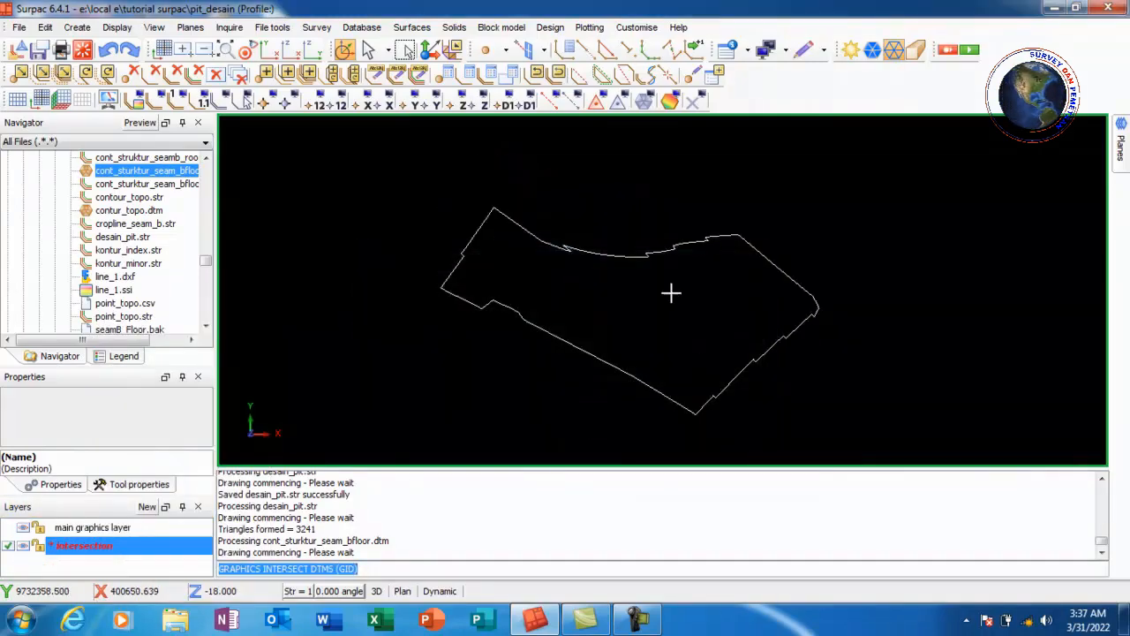
Load desain_pit.str from the navigator into the intersection layer alongside the intersection line
{"action": "scroll", "coordinate": [482, 331], "scroll_direction": "up", "scroll_amount": 2}
{"action": "scroll", "coordinate": [474, 207], "scroll_direction": "up", "scroll_amount": 5}
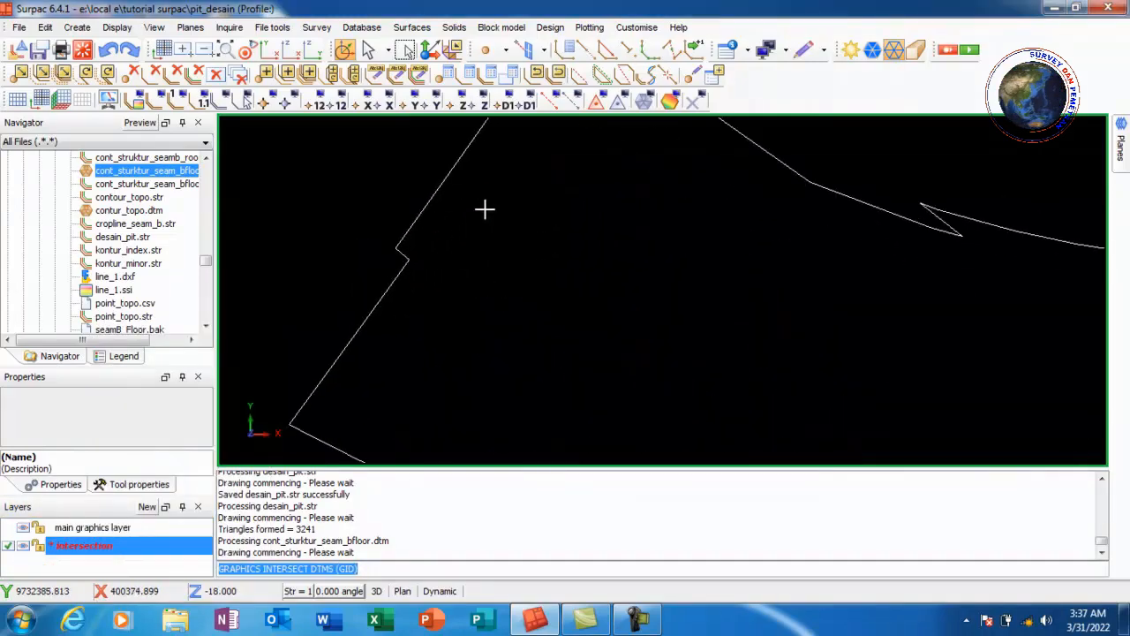
{"action": "scroll", "coordinate": [606, 197], "scroll_direction": "down", "scroll_amount": 5}
{"action": "scroll", "coordinate": [944, 334], "scroll_direction": "up", "scroll_amount": 1}
{"action": "scroll", "coordinate": [786, 235], "scroll_direction": "down", "scroll_amount": 2}
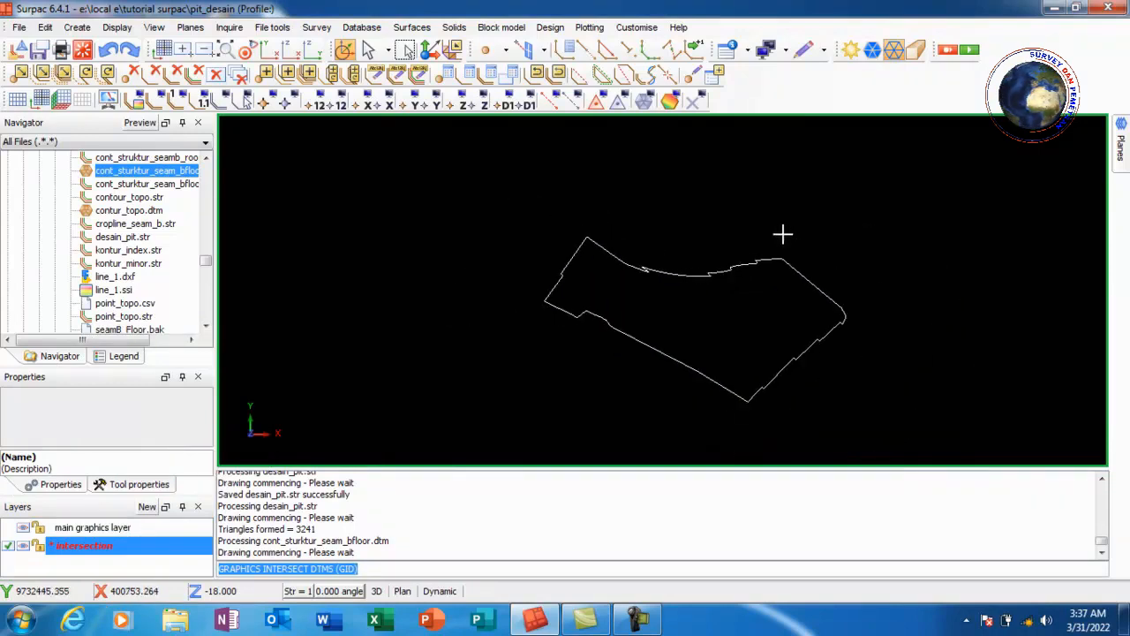
{"action": "scroll", "coordinate": [755, 348], "scroll_direction": "up", "scroll_amount": 1}
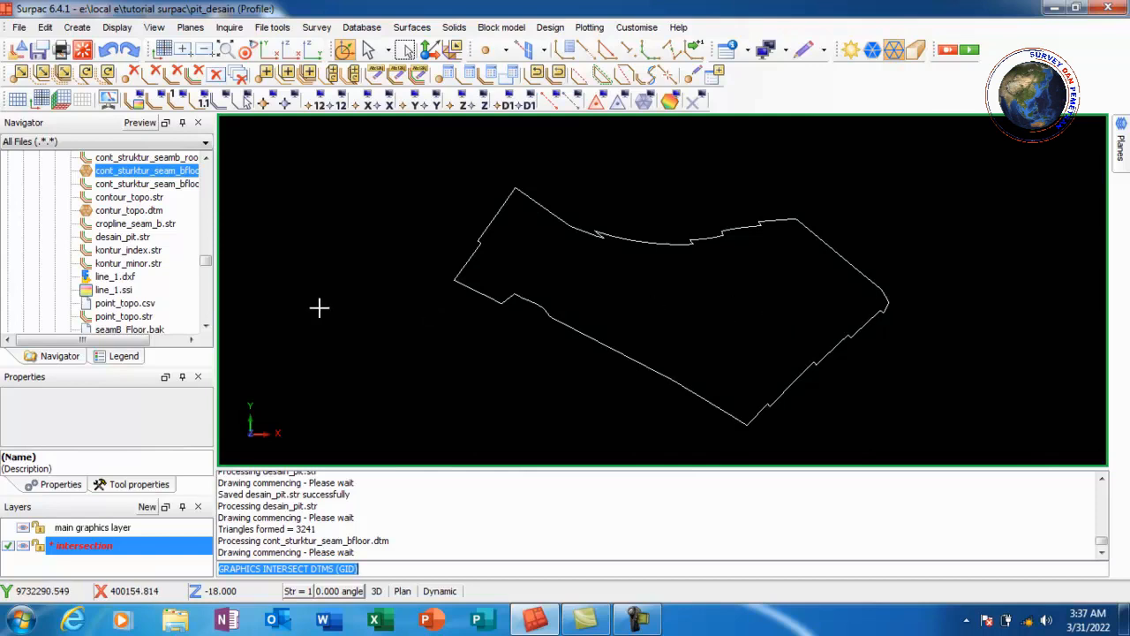
{"action": "left_click", "coordinate": [137, 238]}
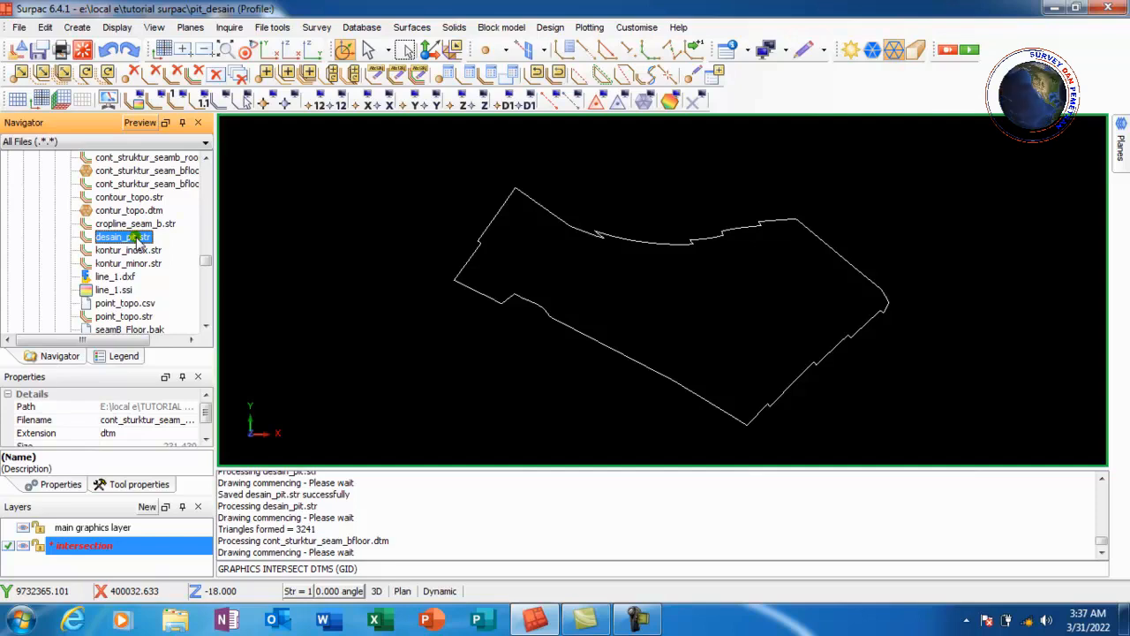
{"action": "mouse_move", "coordinate": [137, 239]}
{"action": "left_mouse_down"}
{"action": "mouse_move", "coordinate": [298, 255]}
{"action": "mouse_move", "coordinate": [385, 240]}
{"action": "left_mouse_up"}
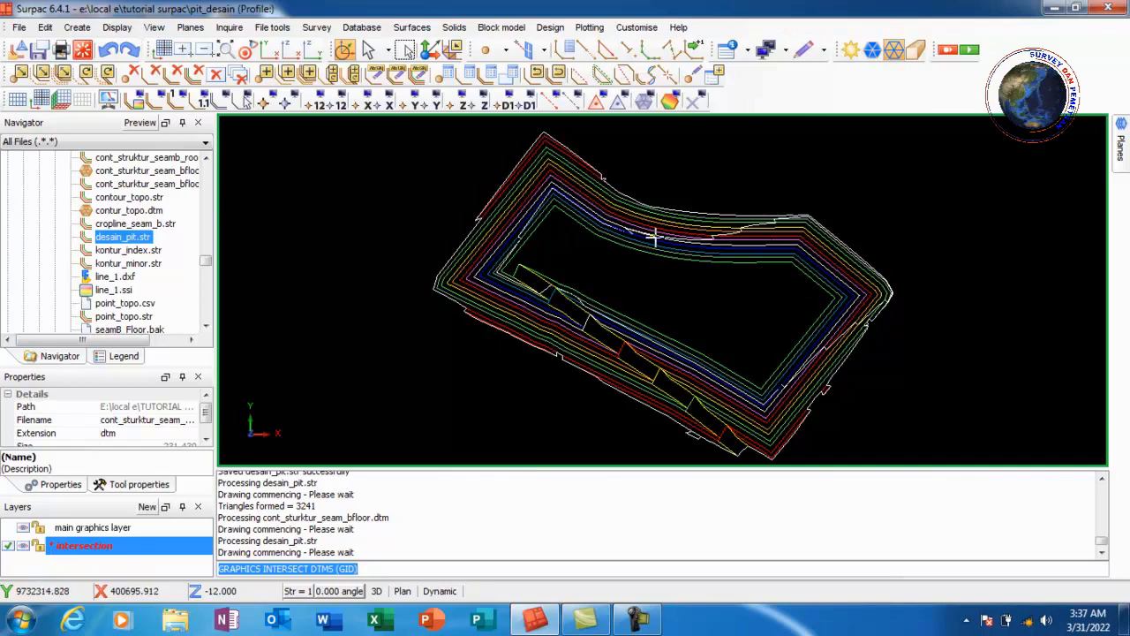
Clip the pit strings by the selected intersection line segment, clipping inside the boundary
{"action": "left_click", "coordinate": [45, 27]}
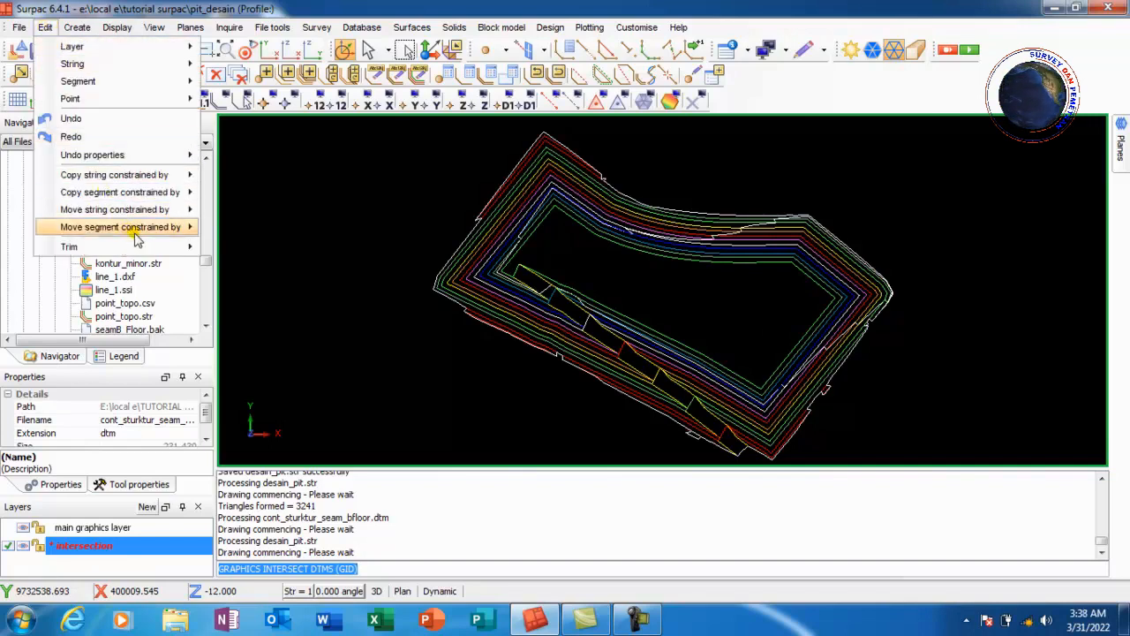
{"action": "mouse_move", "coordinate": [144, 247]}
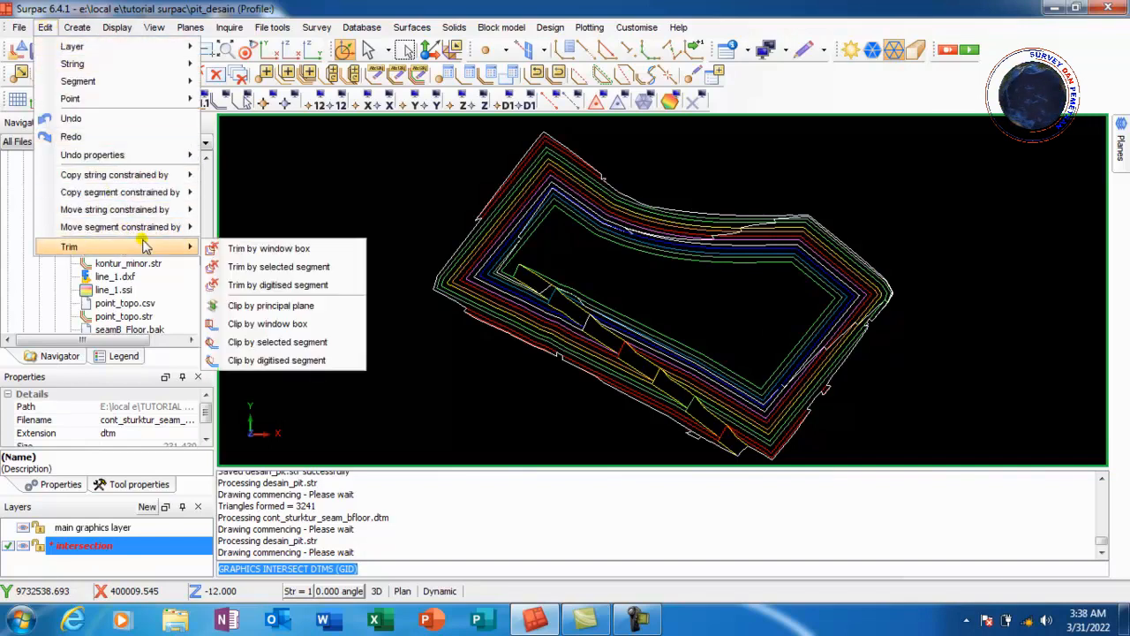
{"action": "left_click", "coordinate": [337, 347]}
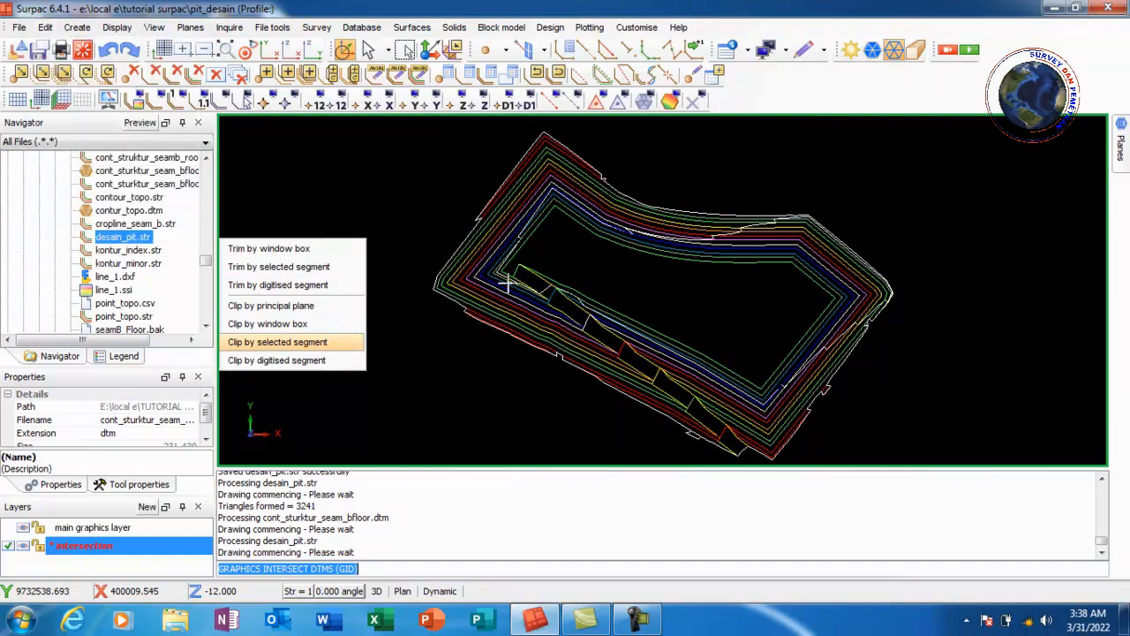
{"action": "left_click", "coordinate": [568, 268]}
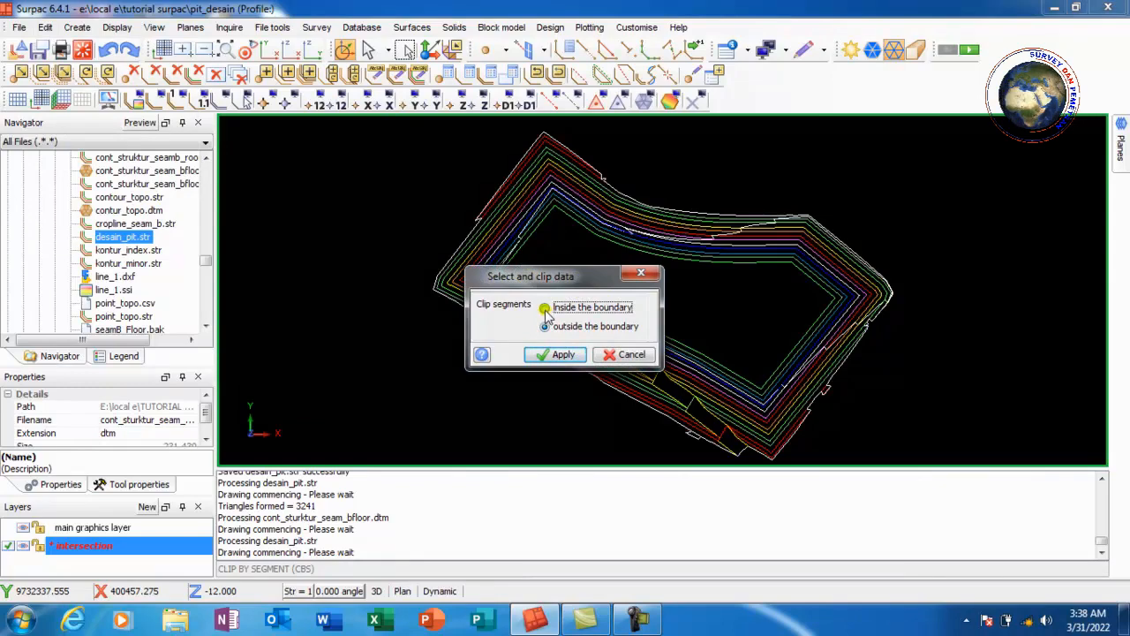
{"action": "left_click", "coordinate": [543, 355]}
{"action": "scroll", "coordinate": [728, 245], "scroll_direction": "up", "scroll_amount": 5}
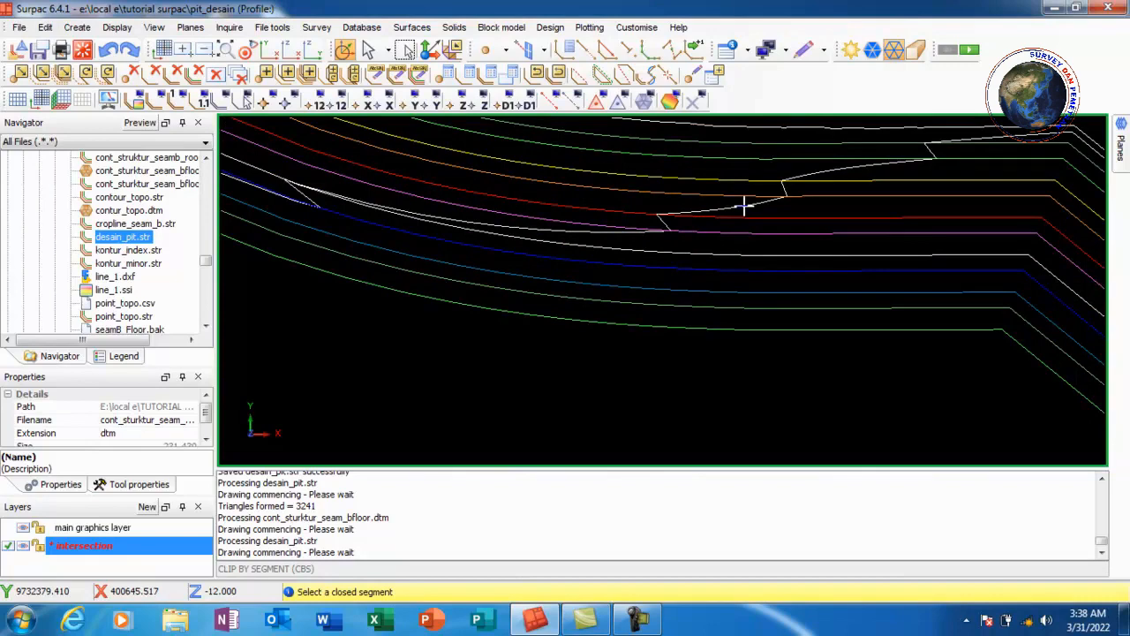
{"action": "left_click", "coordinate": [744, 206]}
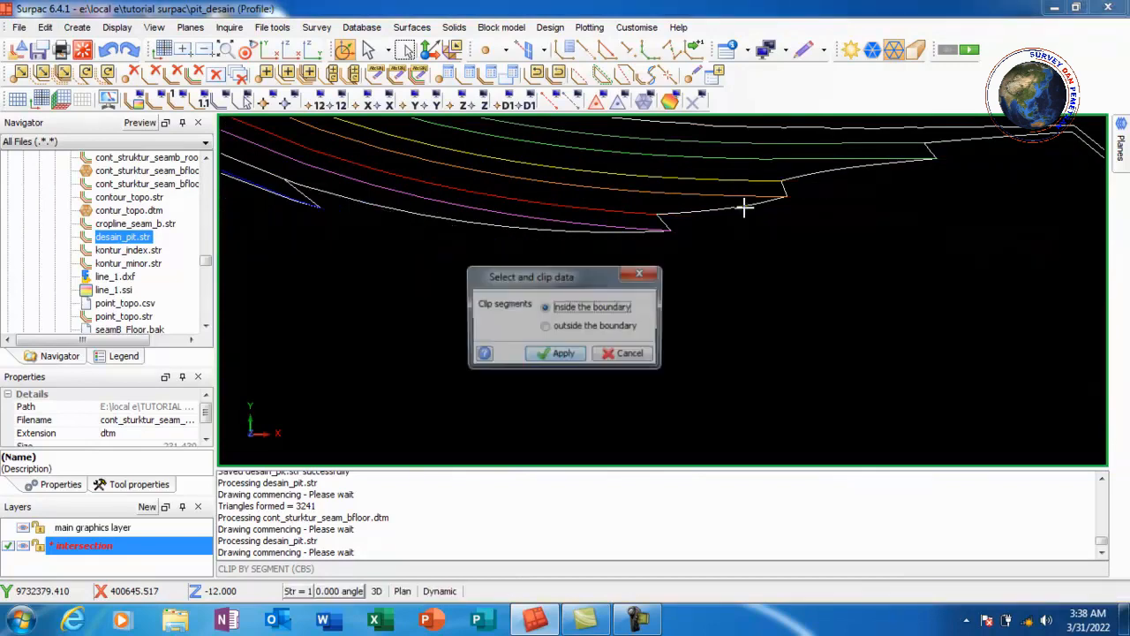
{"action": "left_click", "coordinate": [642, 273]}
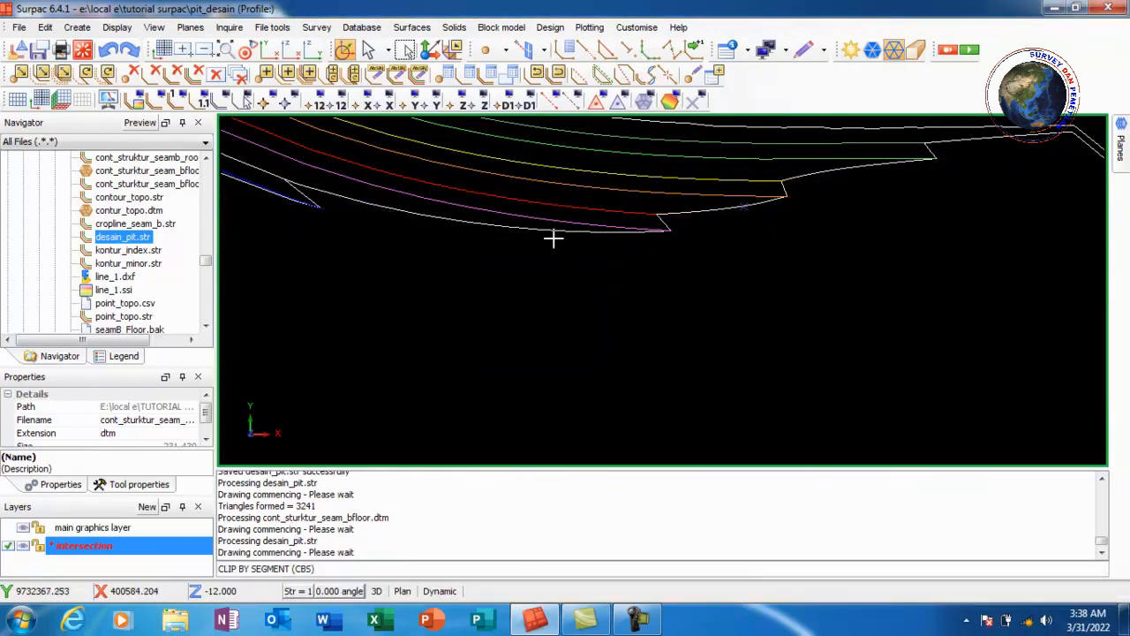
Erase temporary markers and save the intersection layer as desain_pit.str, overwriting the existing file
{"action": "scroll", "coordinate": [555, 228], "scroll_direction": "down", "scroll_amount": 5}
{"action": "scroll", "coordinate": [586, 374], "scroll_direction": "up", "scroll_amount": 1}
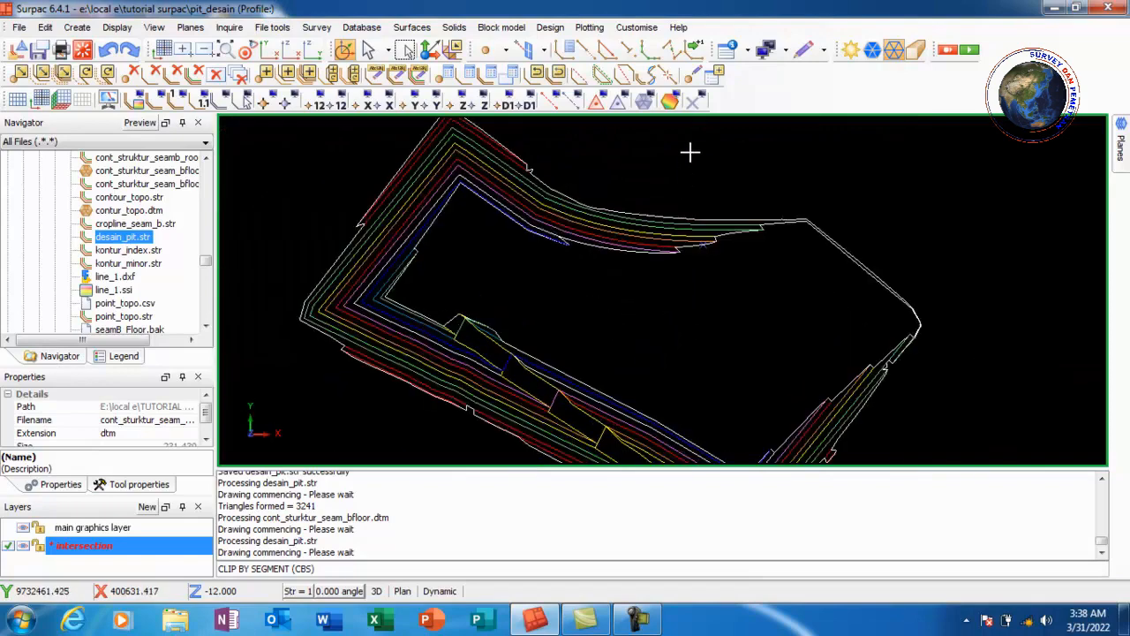
{"action": "left_click", "coordinate": [694, 103]}
{"action": "scroll", "coordinate": [547, 229], "scroll_direction": "down", "scroll_amount": 3}
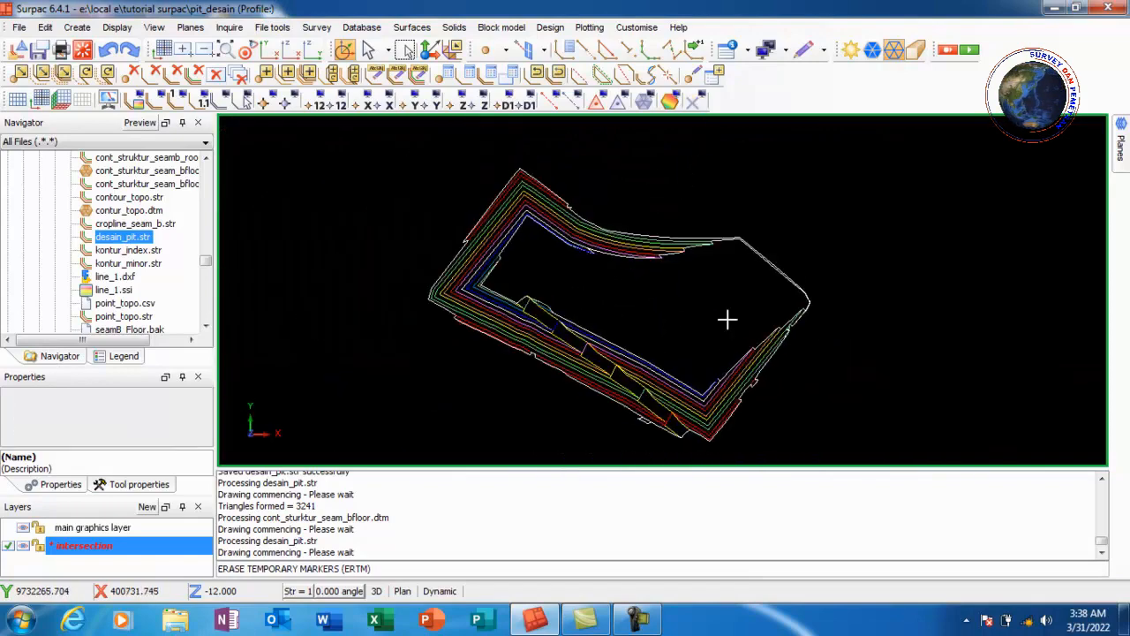
{"action": "left_click", "coordinate": [40, 51]}
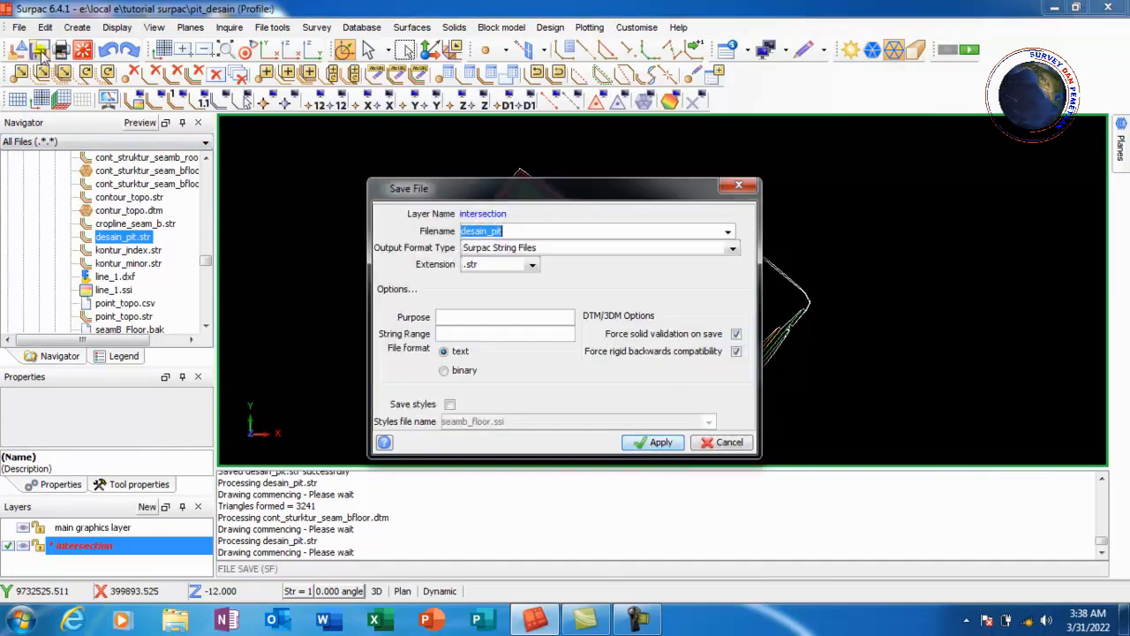
{"action": "left_click", "coordinate": [512, 232]}
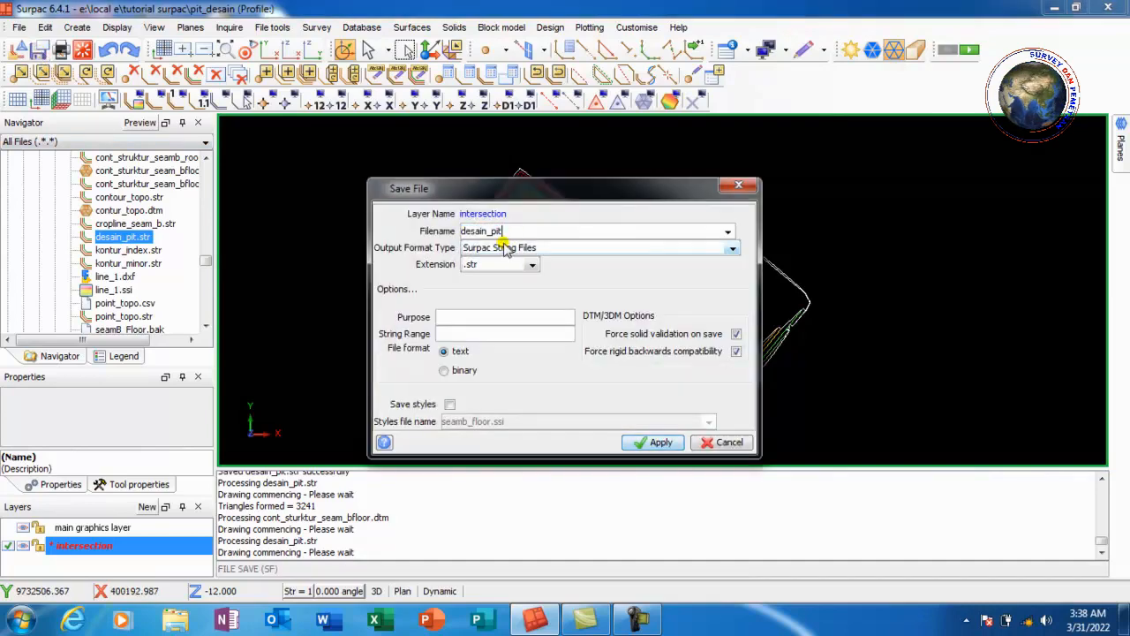
{"action": "left_click", "coordinate": [658, 443]}
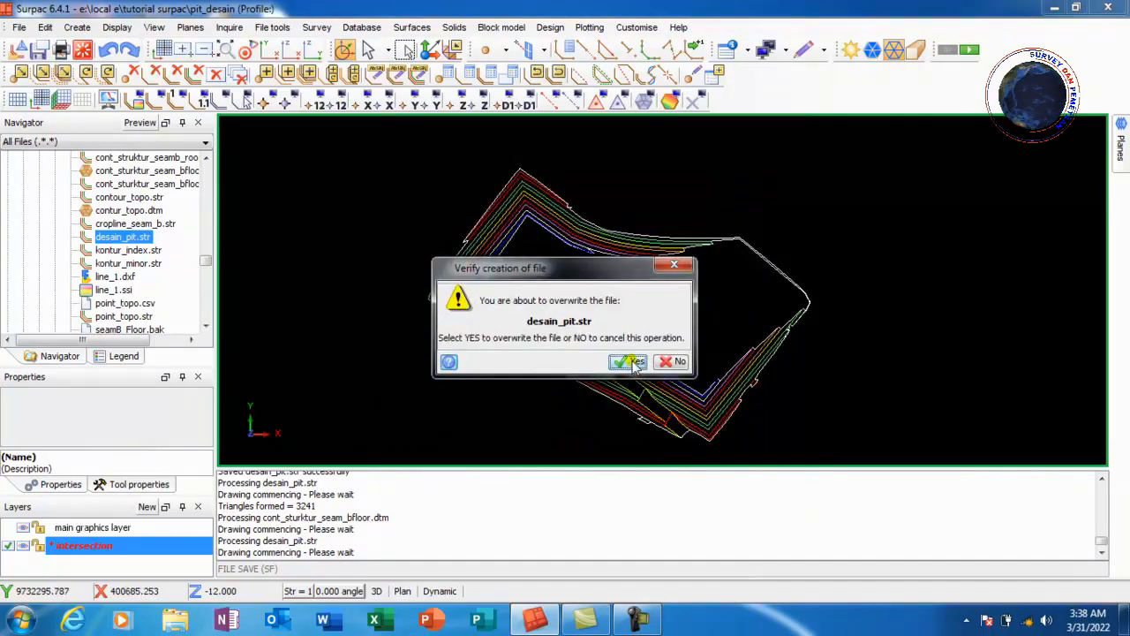
{"action": "left_click", "coordinate": [634, 361]}
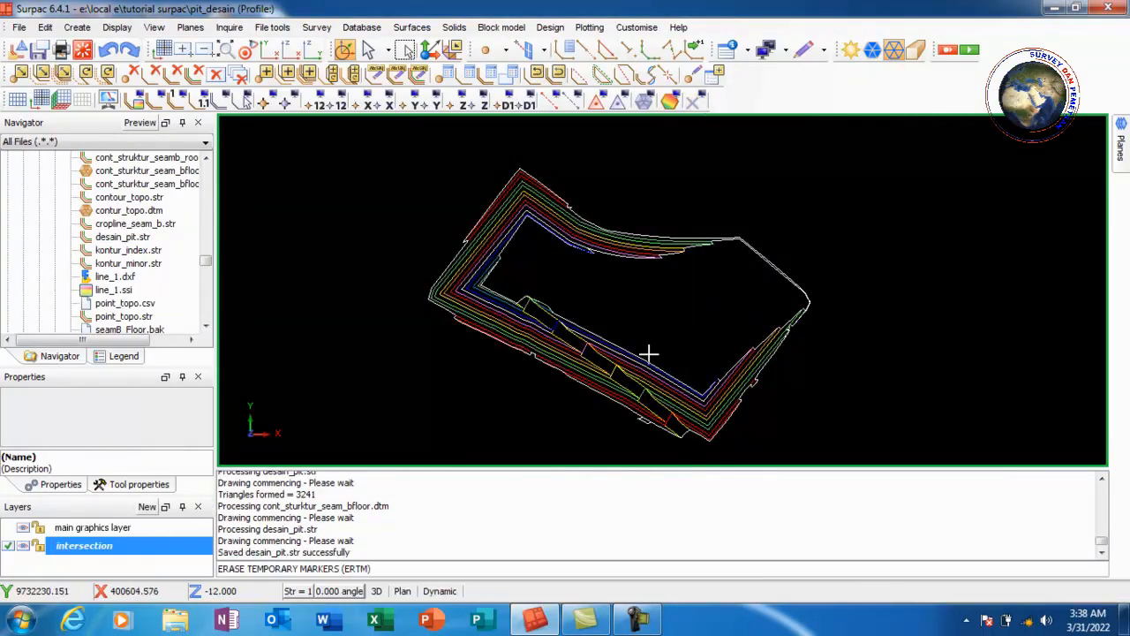
Rotate and zoom the view to inspect the clipped pit strings in 3D
{"action": "left_click_drag", "start_coordinate": [649, 353], "coordinate": [623, 333]}
{"action": "left_click_drag", "start_coordinate": [645, 275], "coordinate": [650, 259]}
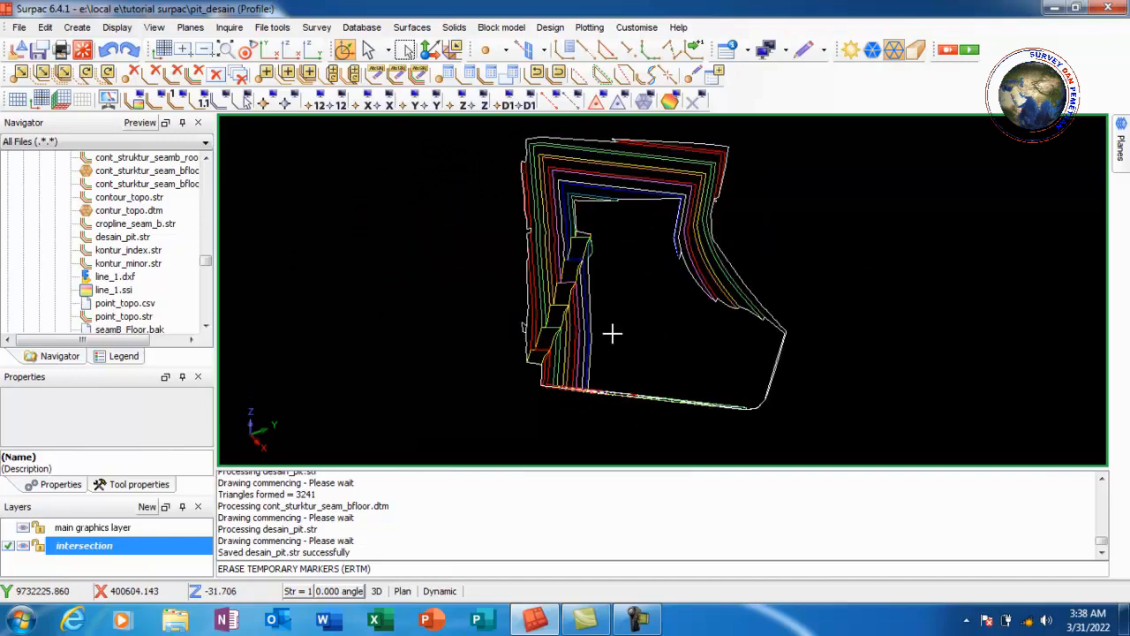
{"action": "mouse_move", "coordinate": [610, 330]}
{"action": "left_mouse_down"}
{"action": "mouse_move", "coordinate": [654, 307]}
{"action": "mouse_move", "coordinate": [677, 318]}
{"action": "mouse_move", "coordinate": [677, 331]}
{"action": "mouse_move", "coordinate": [638, 353]}
{"action": "mouse_move", "coordinate": [589, 328]}
{"action": "left_mouse_up"}
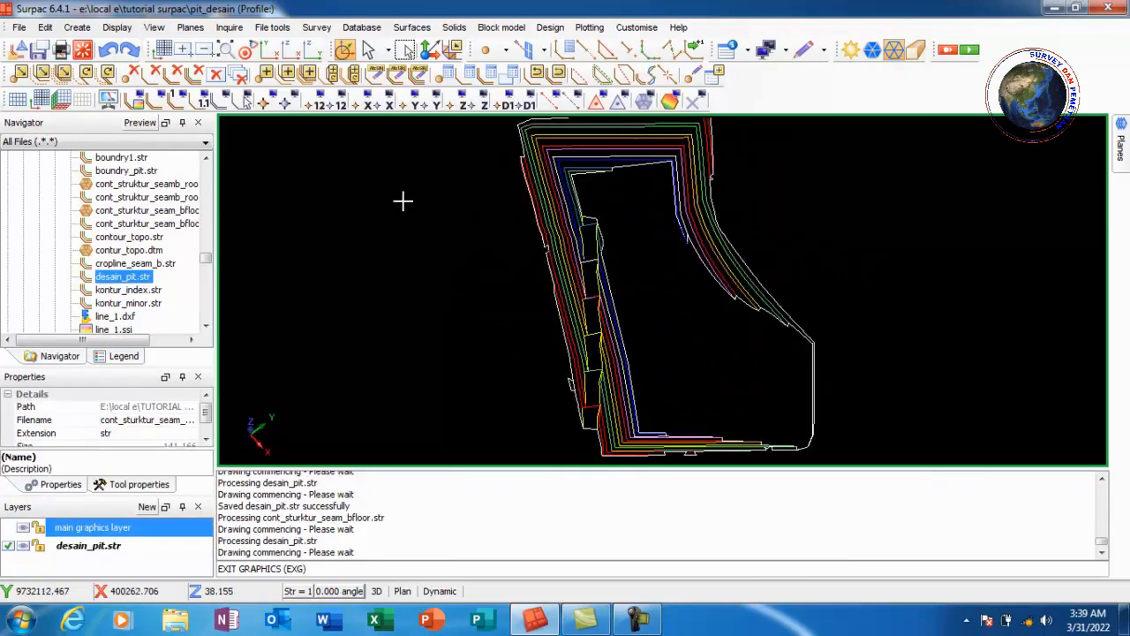
{"action": "left_click", "coordinate": [227, 50]}
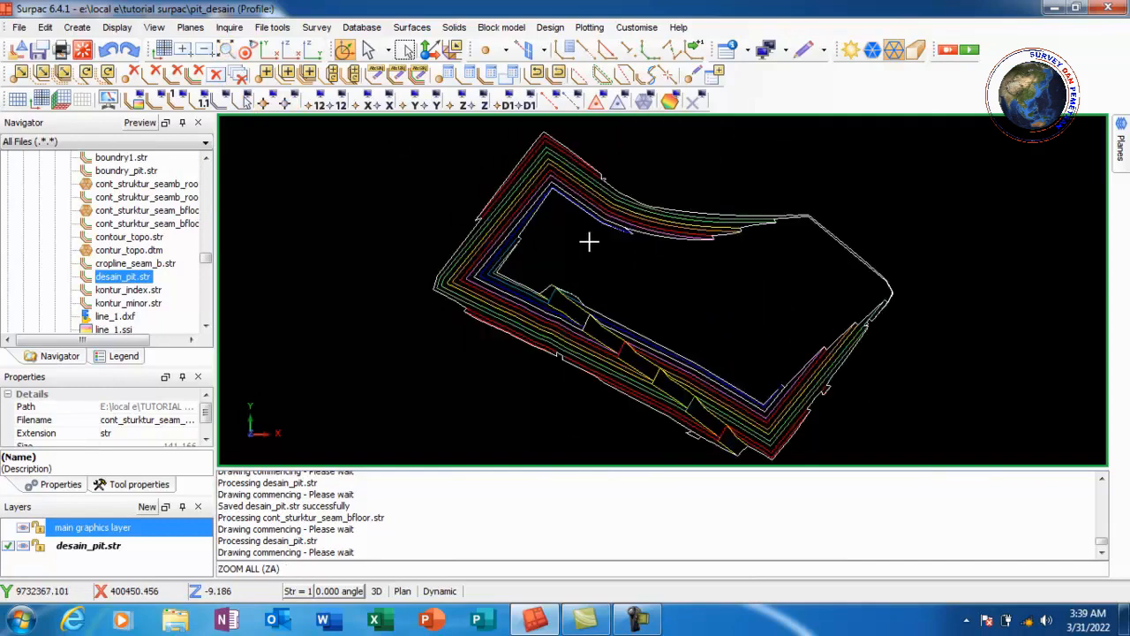
{"action": "scroll", "coordinate": [584, 242], "scroll_direction": "down", "scroll_amount": 2}
{"action": "scroll", "coordinate": [787, 295], "scroll_direction": "up", "scroll_amount": 2}
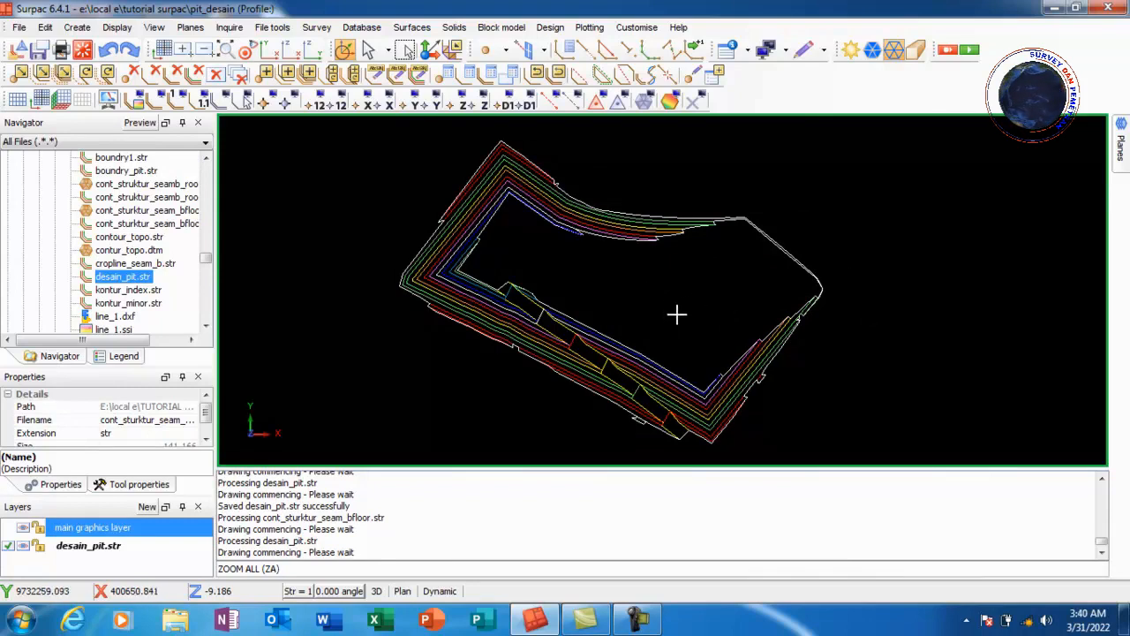
Clear the graphics and reopen desain_pit.str in the view
{"action": "left_click", "coordinate": [82, 50]}
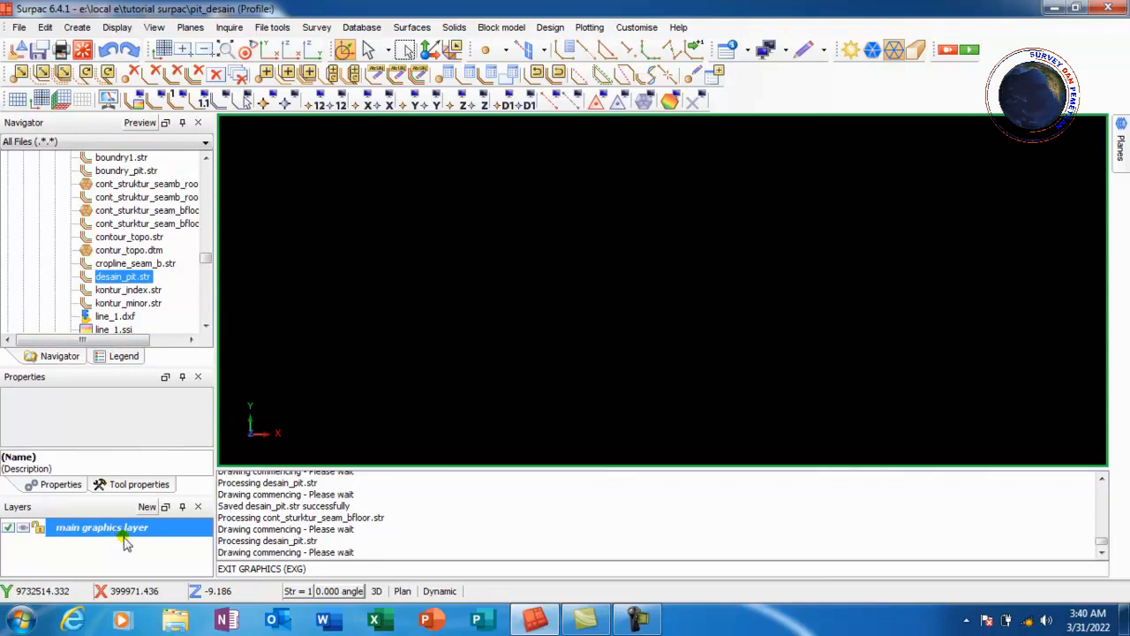
{"action": "left_click", "coordinate": [117, 279]}
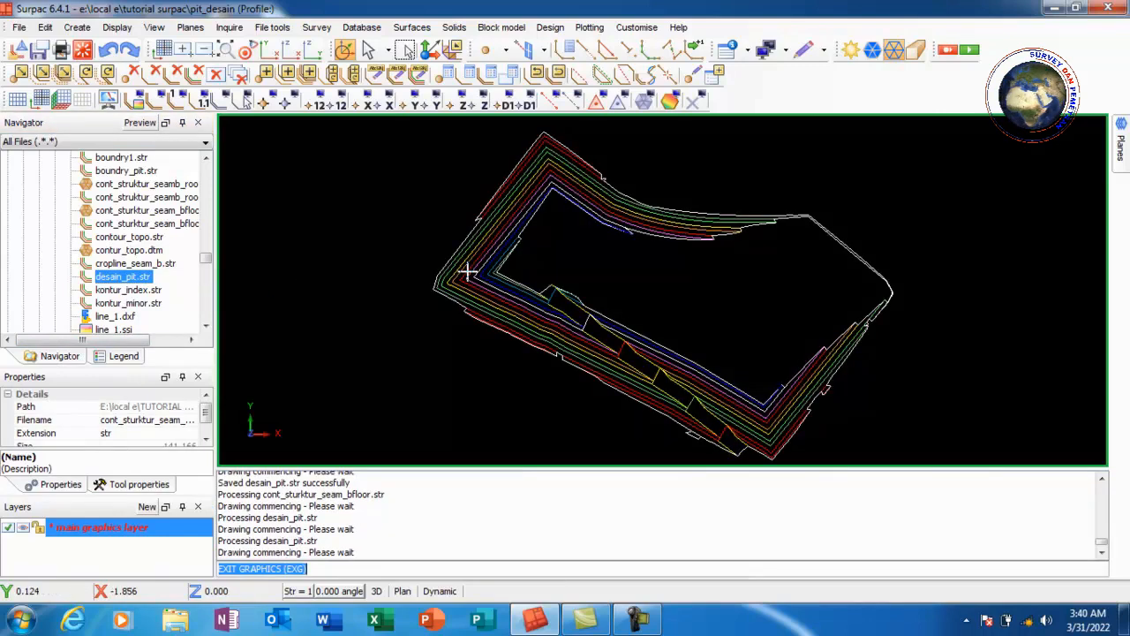
{"action": "scroll", "coordinate": [467, 272], "scroll_direction": "down", "scroll_amount": 2}
{"action": "scroll", "coordinate": [734, 268], "scroll_direction": "up", "scroll_amount": 1}
{"action": "scroll", "coordinate": [756, 262], "scroll_direction": "down", "scroll_amount": 1}
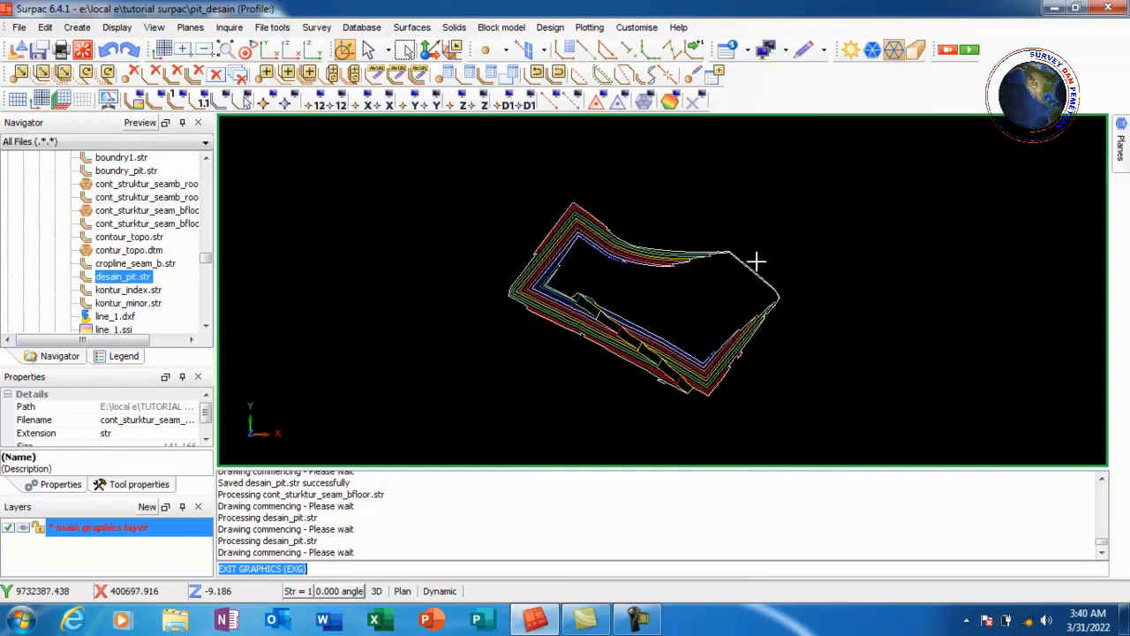
{"action": "scroll", "coordinate": [741, 265], "scroll_direction": "up", "scroll_amount": 1}
{"action": "scroll", "coordinate": [610, 293], "scroll_direction": "up", "scroll_amount": 1}
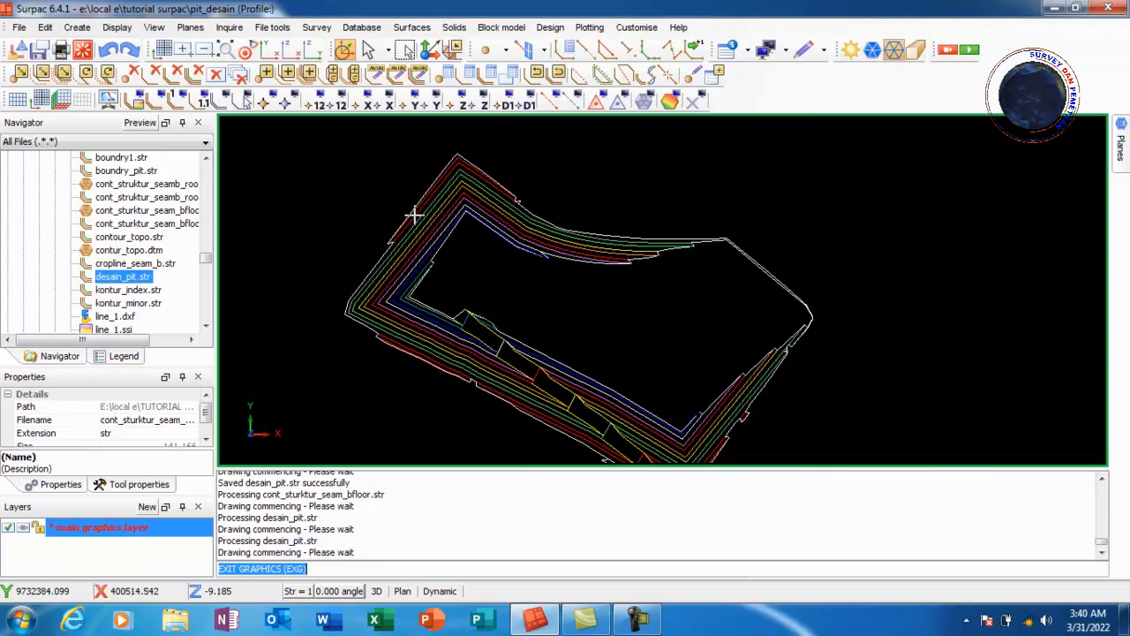
Clip the pit strings by the selected intersection line segment, this time clipping outside the boundary
{"action": "left_click", "coordinate": [45, 28]}
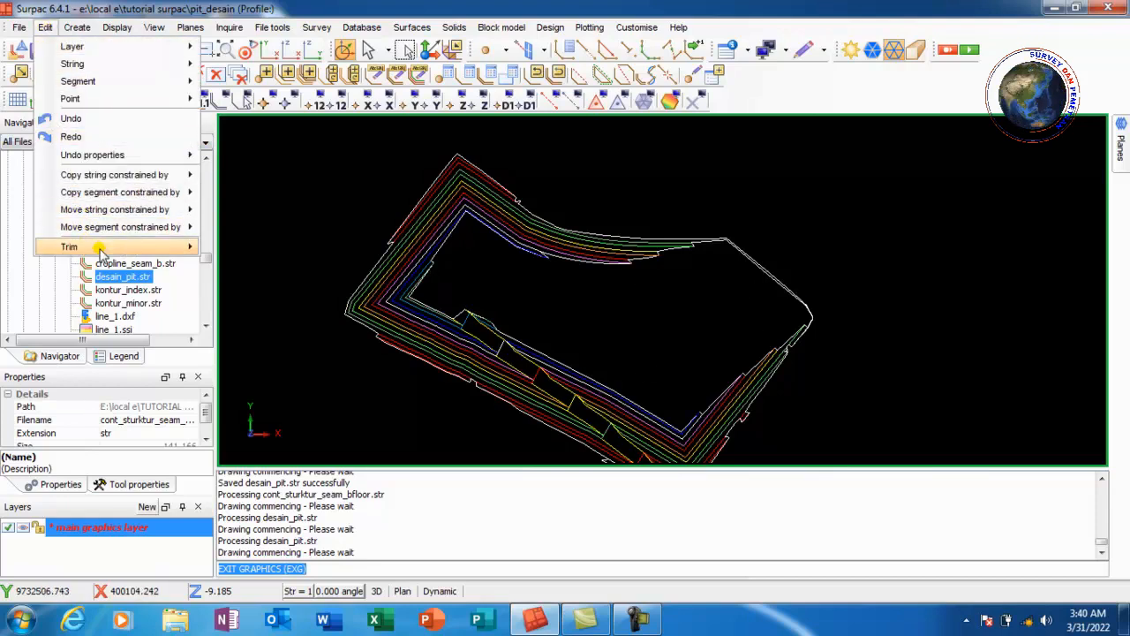
{"action": "mouse_move", "coordinate": [106, 251]}
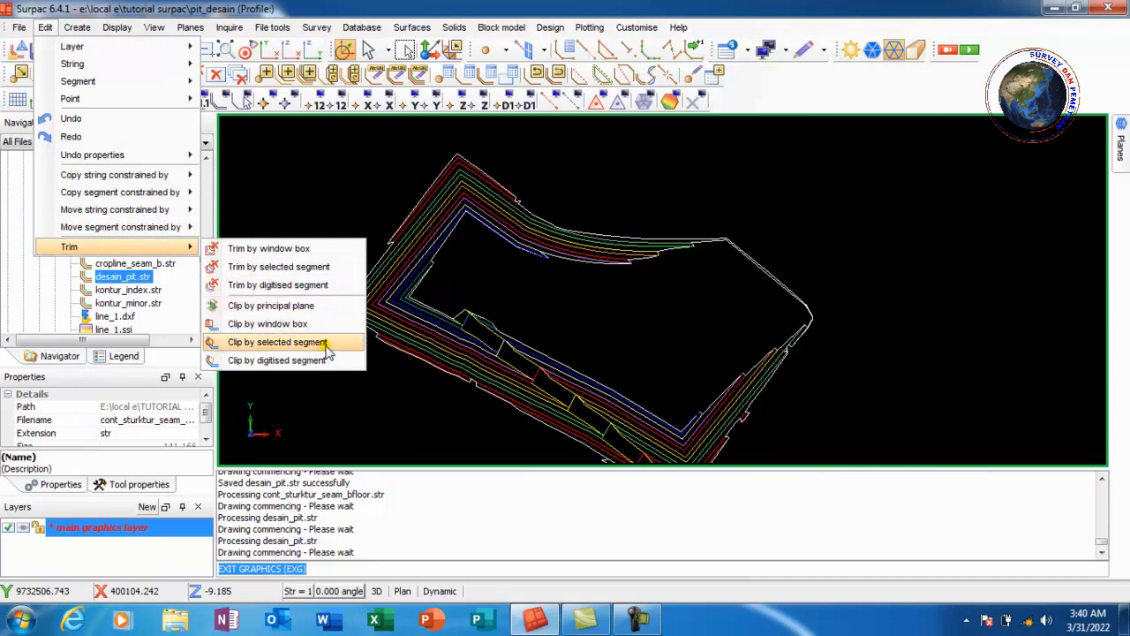
{"action": "left_click", "coordinate": [278, 342]}
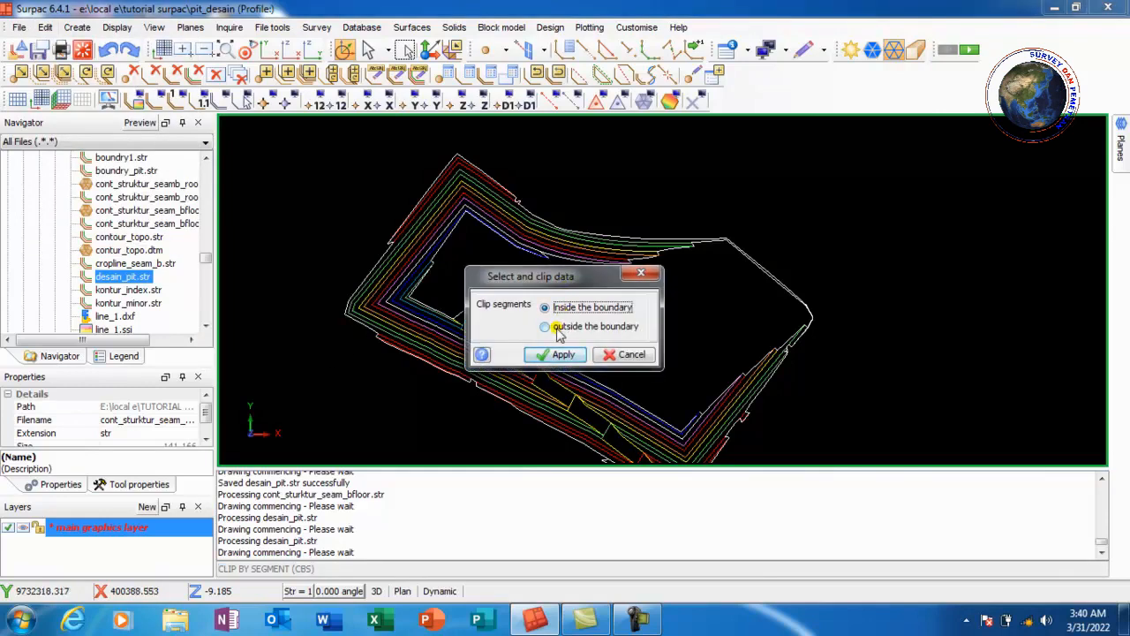
{"action": "left_click", "coordinate": [548, 328]}
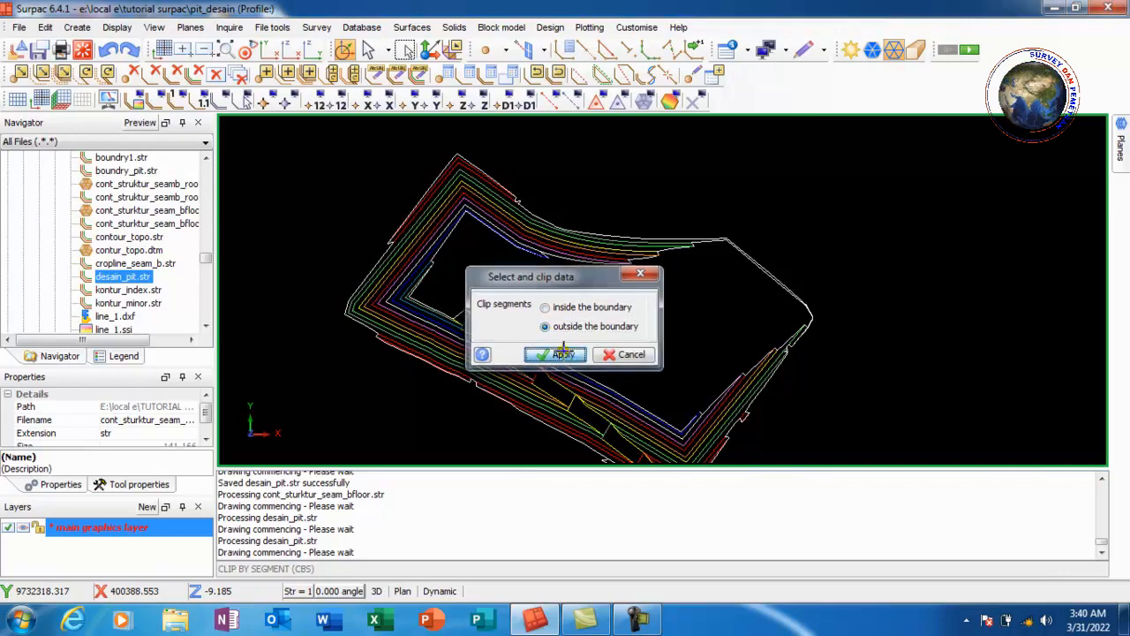
{"action": "left_click", "coordinate": [563, 354]}
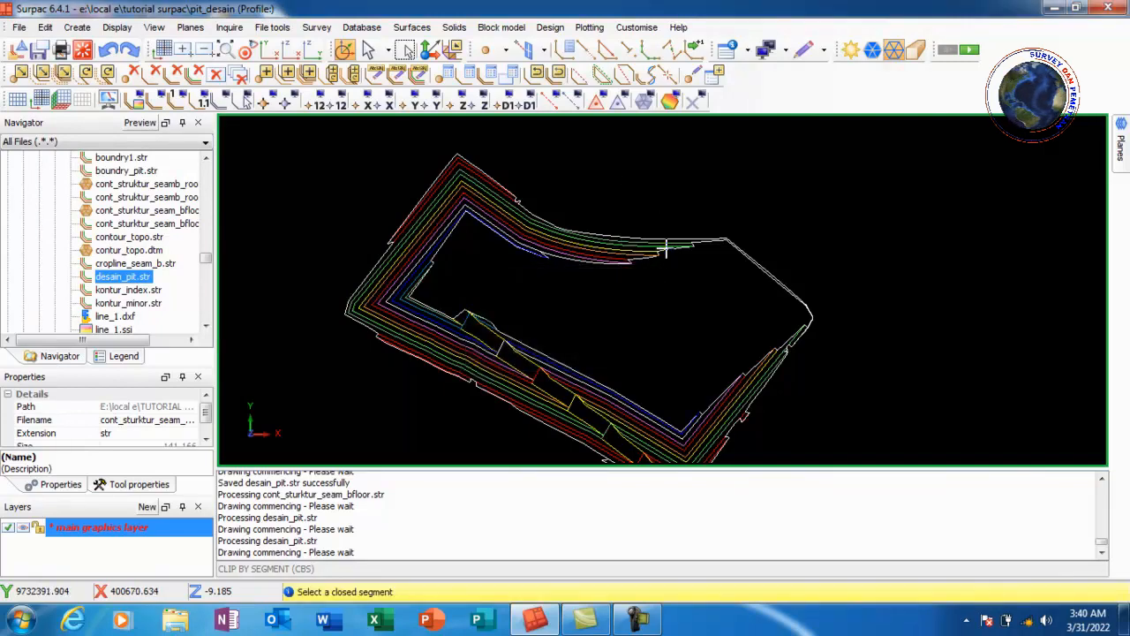
{"action": "scroll", "coordinate": [667, 250], "scroll_direction": "up", "scroll_amount": 5}
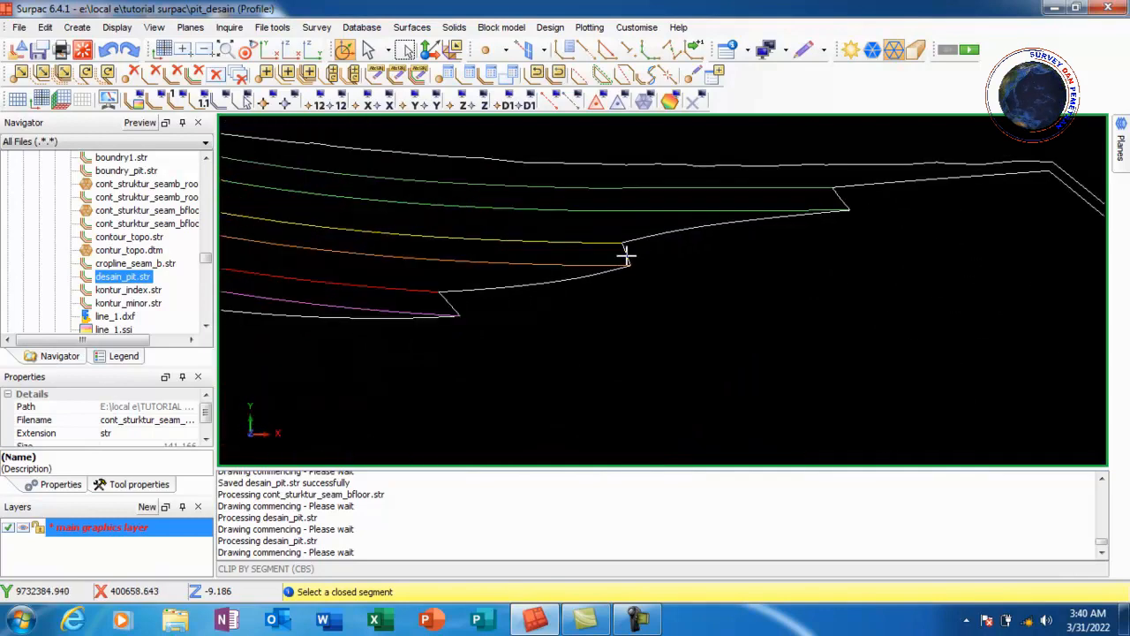
{"action": "left_click", "coordinate": [626, 255]}
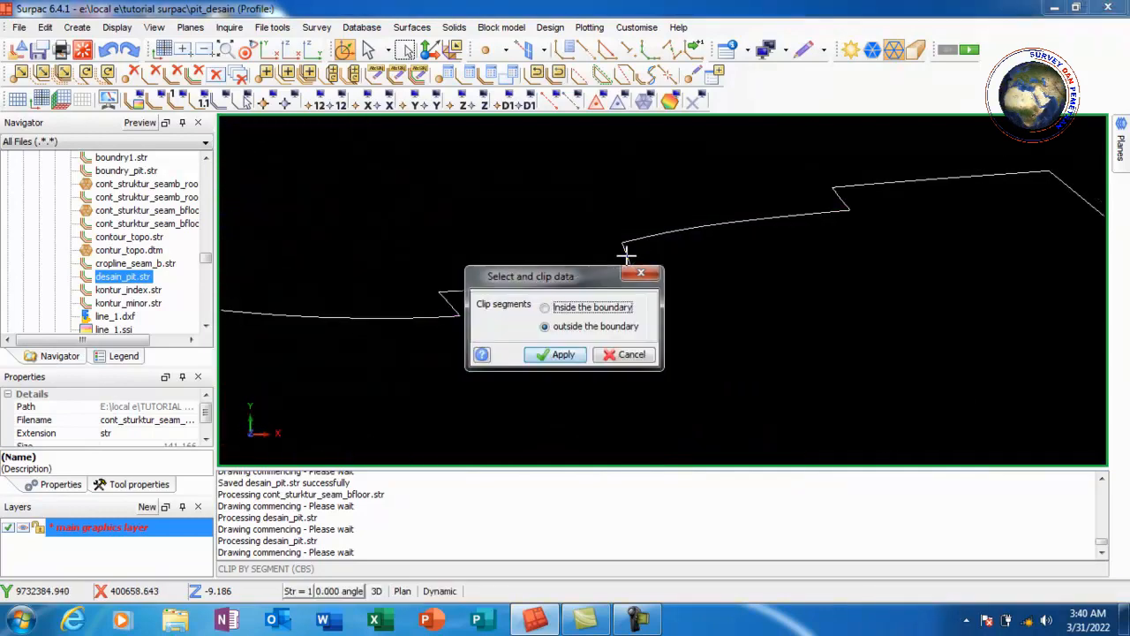
{"action": "left_click", "coordinate": [638, 274]}
{"action": "scroll", "coordinate": [530, 208], "scroll_direction": "down", "scroll_amount": 5}
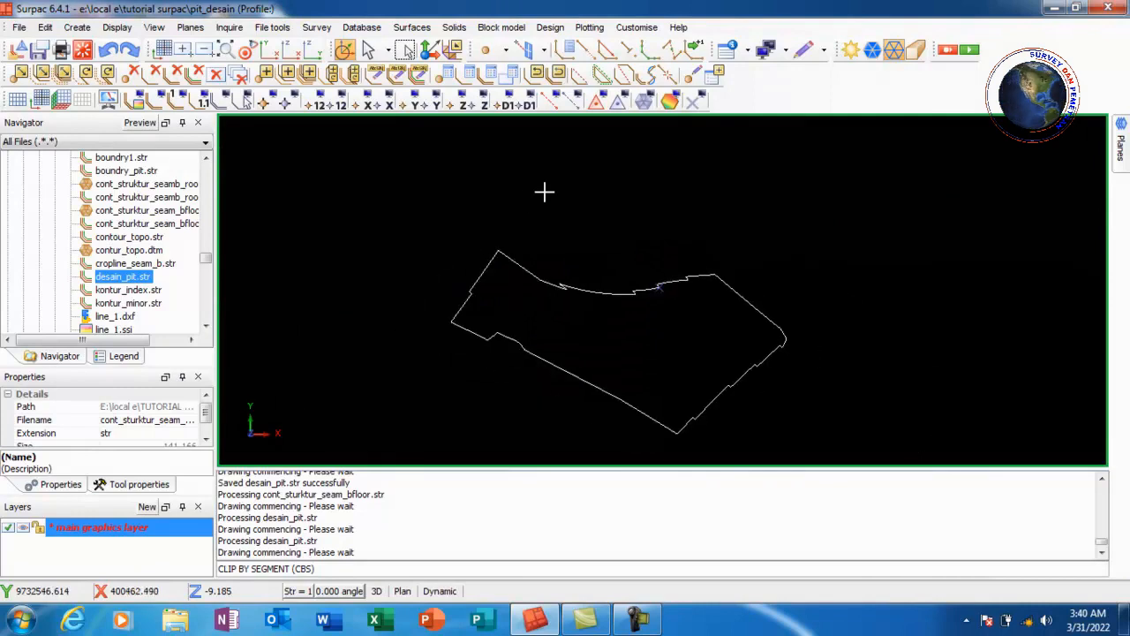
Erase temporary markers and load cont_struktur_seam_bfloor.str into the view over the pit boundary
{"action": "left_click", "coordinate": [695, 102]}
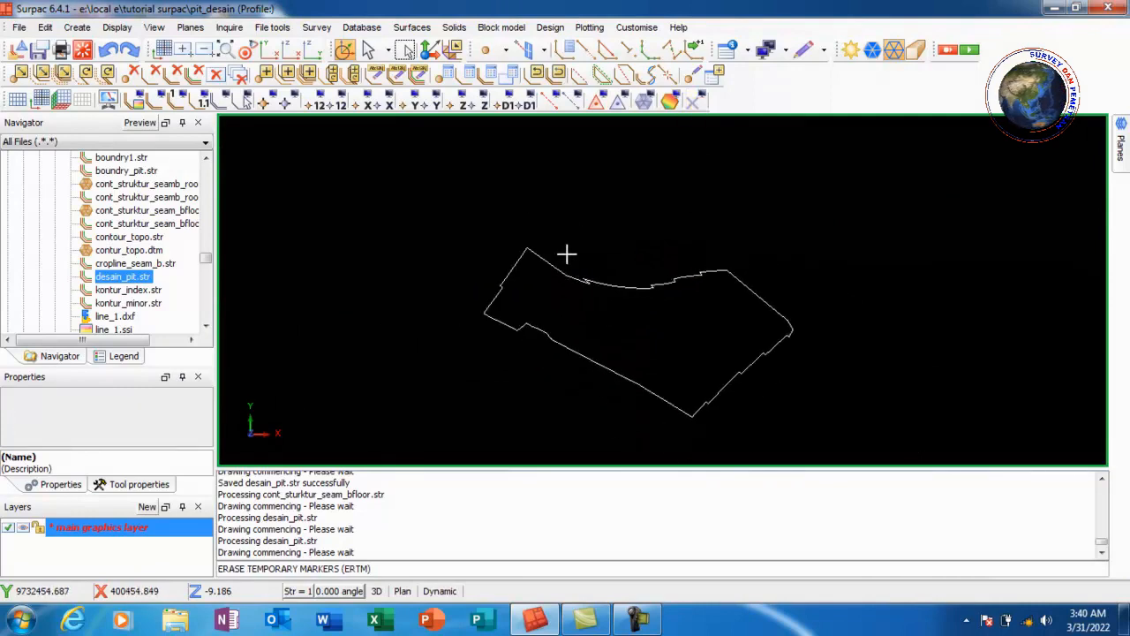
{"action": "scroll", "coordinate": [568, 252], "scroll_direction": "down", "scroll_amount": 1}
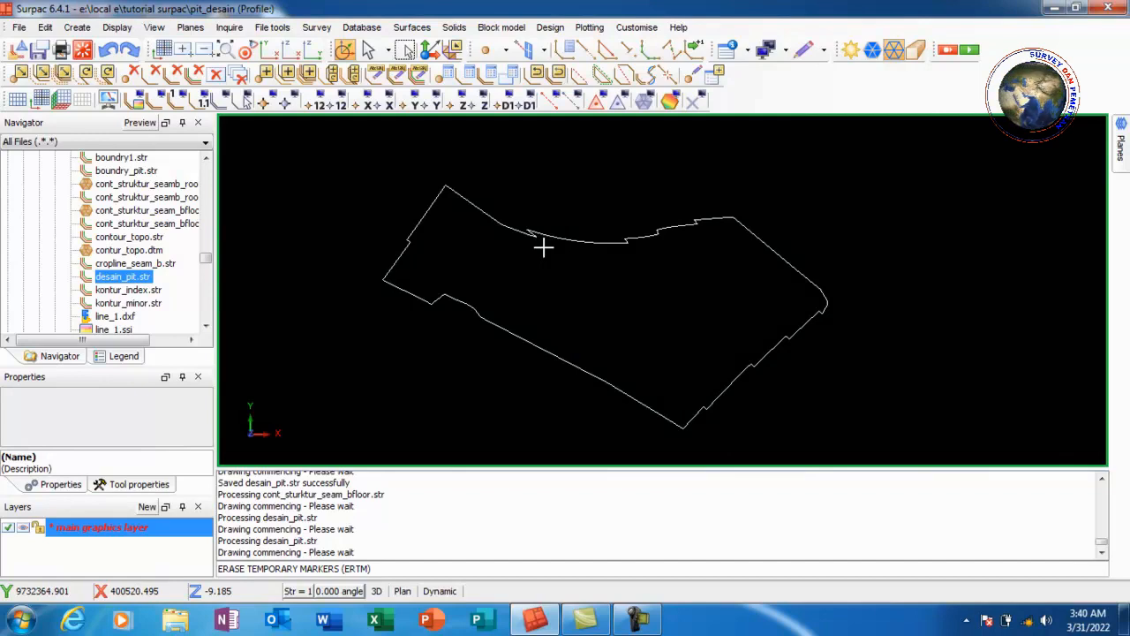
{"action": "left_click", "coordinate": [142, 225]}
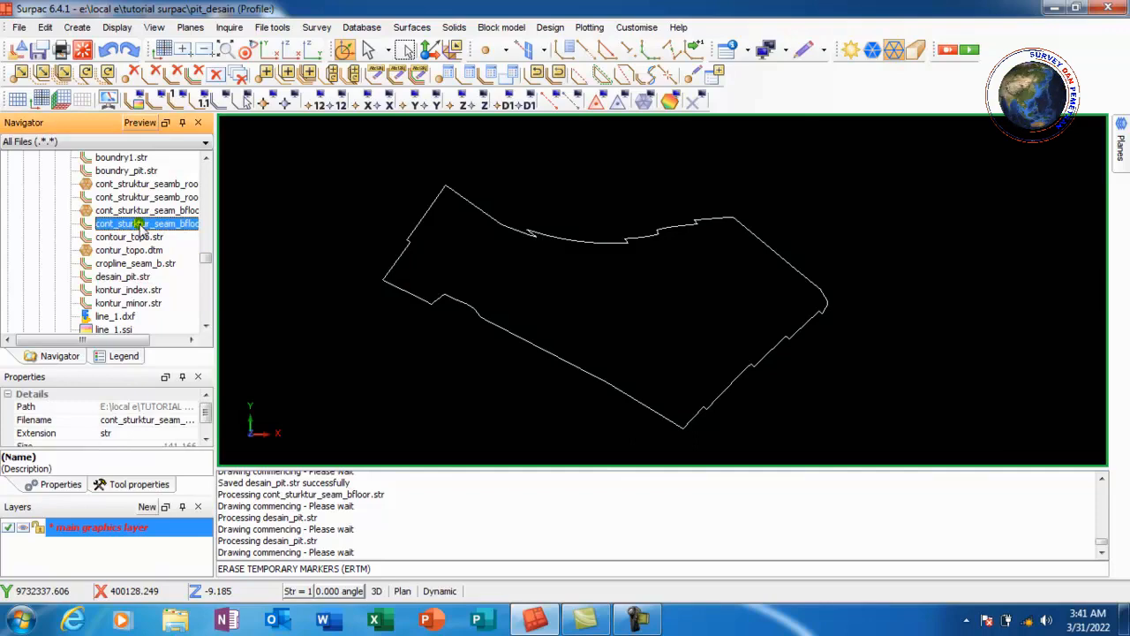
{"action": "mouse_move", "coordinate": [139, 226]}
{"action": "left_mouse_down"}
{"action": "mouse_move", "coordinate": [350, 273]}
{"action": "mouse_move", "coordinate": [542, 222]}
{"action": "mouse_move", "coordinate": [515, 235]}
{"action": "mouse_move", "coordinate": [790, 286]}
{"action": "mouse_move", "coordinate": [777, 280]}
{"action": "left_mouse_up"}
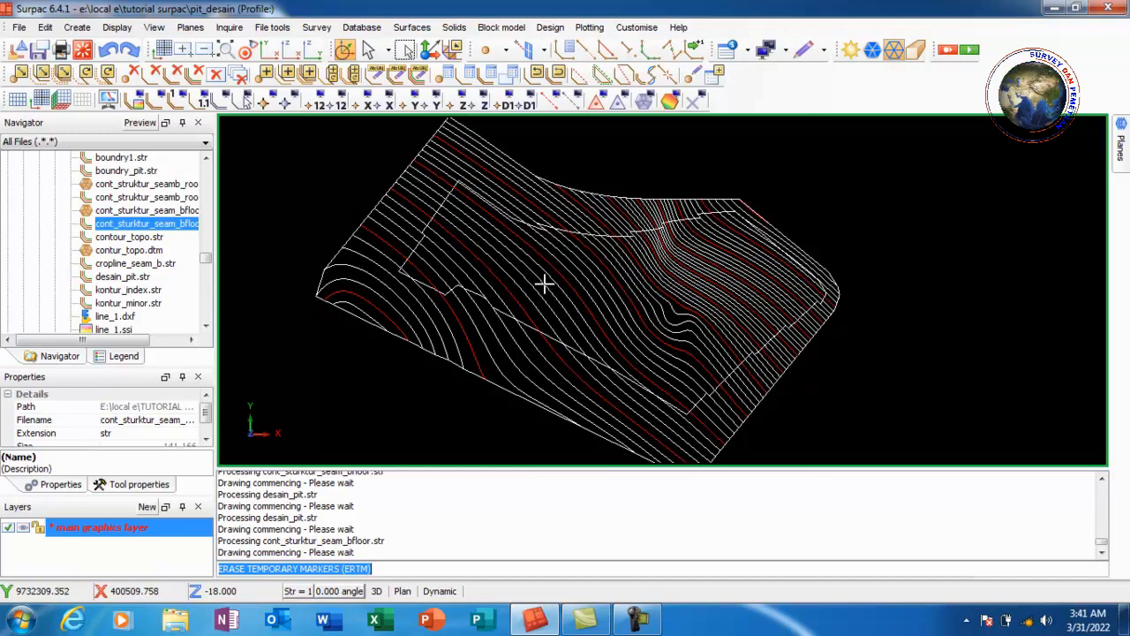
Clip the seam floor contours outside the selected pit boundary segment, then erase temporary markers
{"action": "left_click", "coordinate": [45, 28]}
{"action": "mouse_move", "coordinate": [124, 247]}
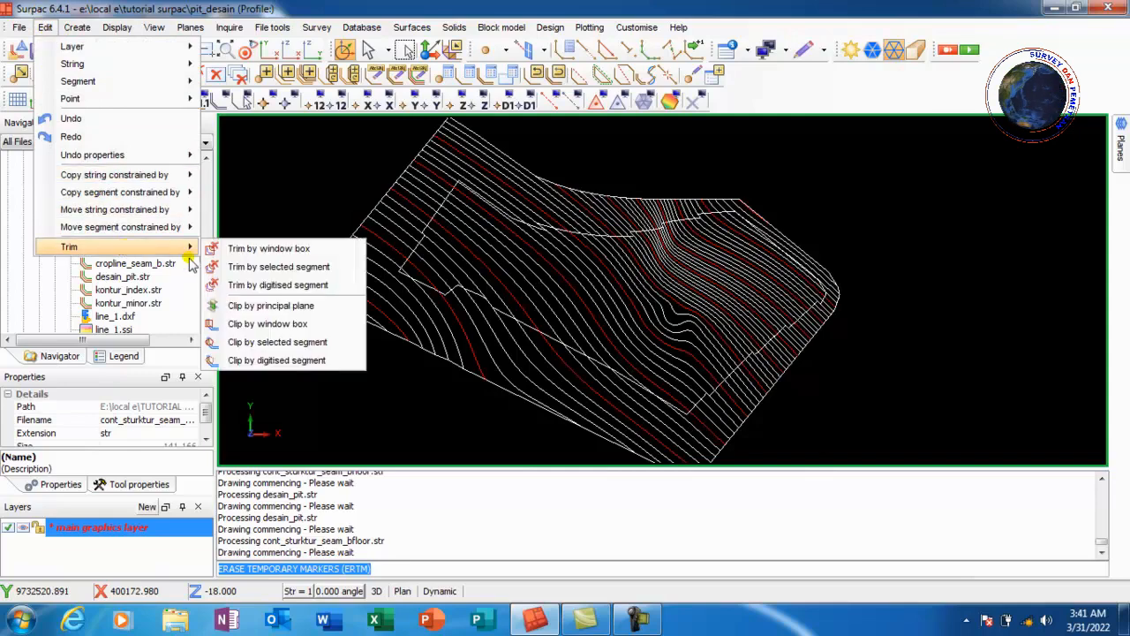
{"action": "left_click", "coordinate": [318, 344]}
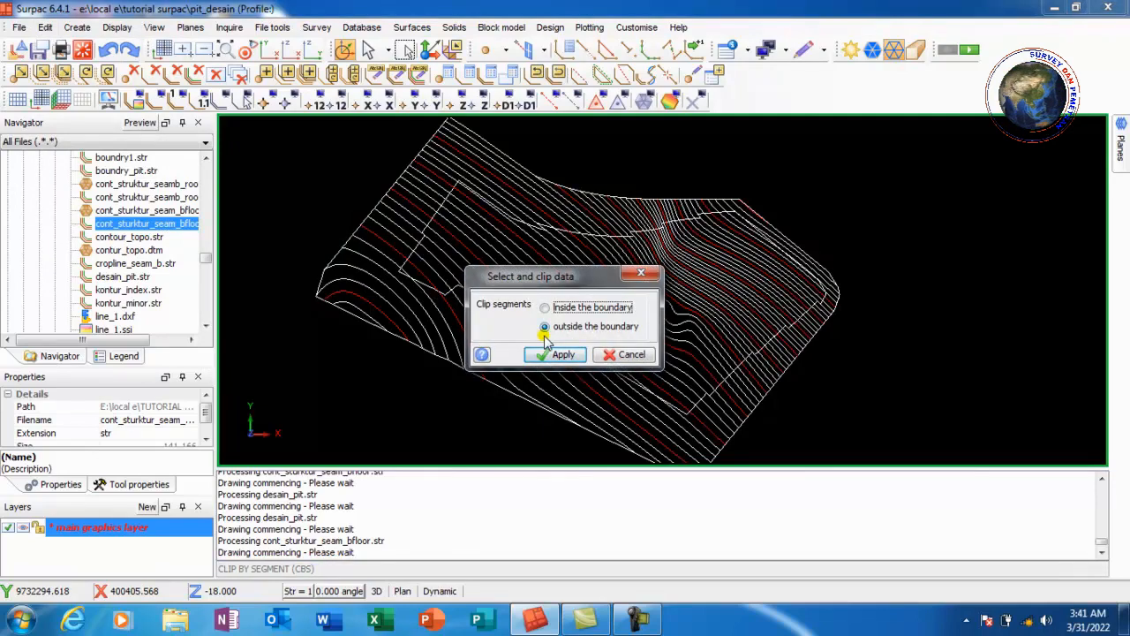
{"action": "left_click", "coordinate": [557, 354]}
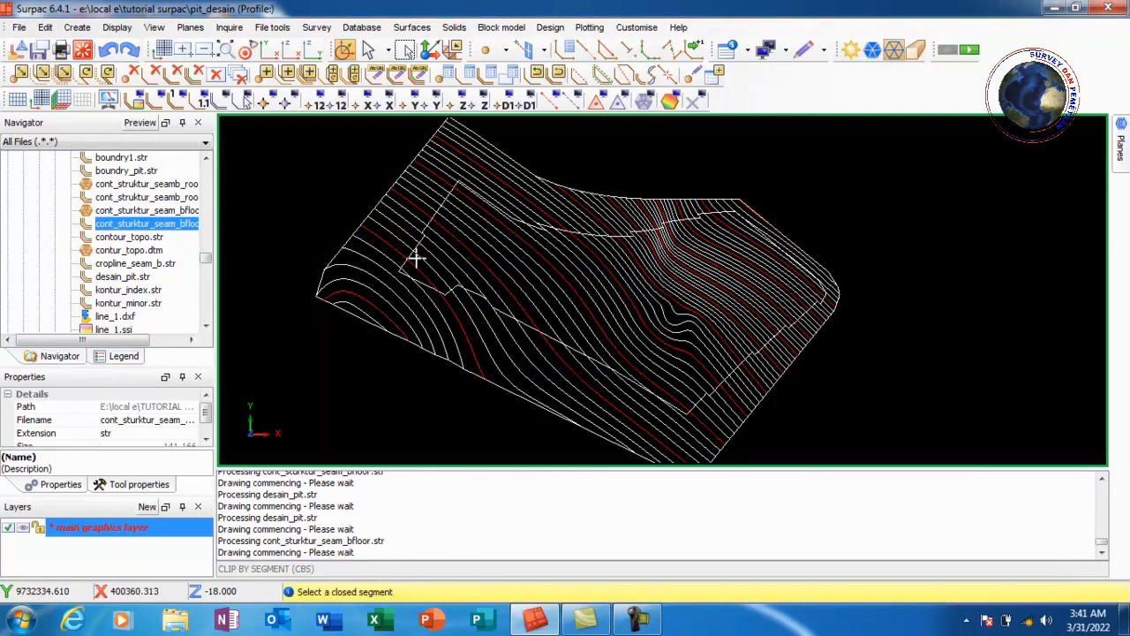
{"action": "scroll", "coordinate": [411, 238], "scroll_direction": "up", "scroll_amount": 5}
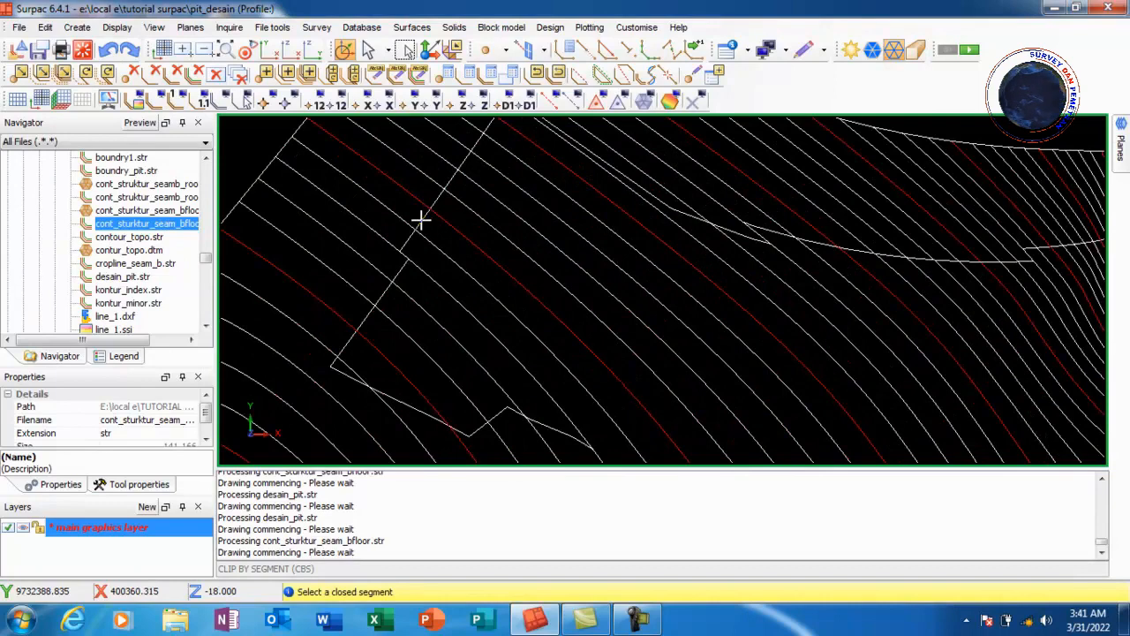
{"action": "left_click", "coordinate": [420, 220]}
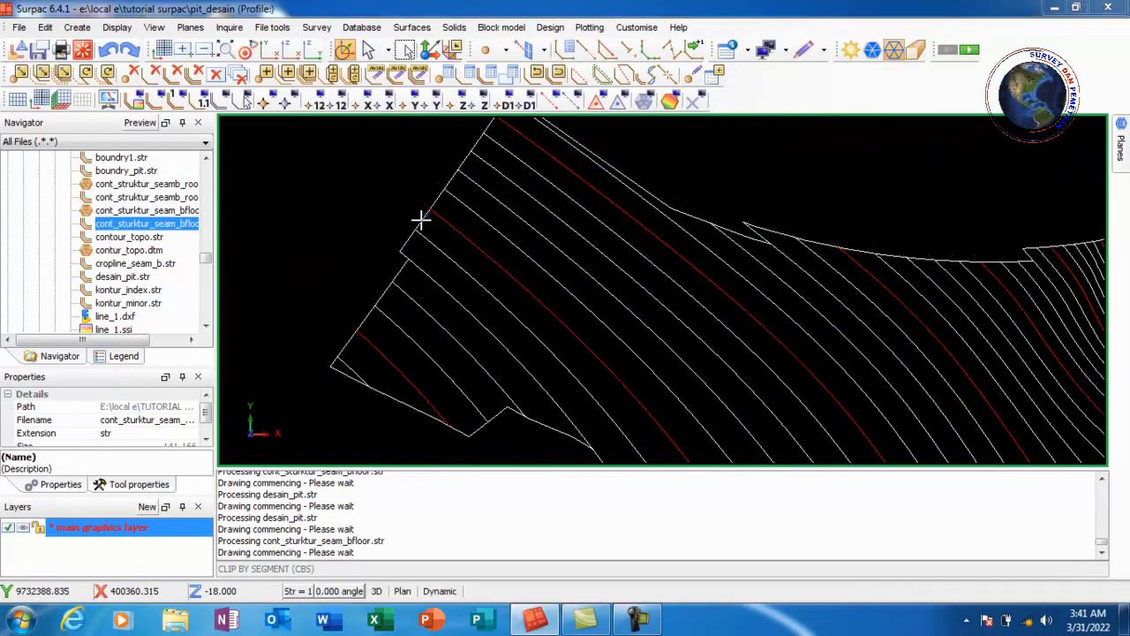
{"action": "left_click", "coordinate": [638, 277]}
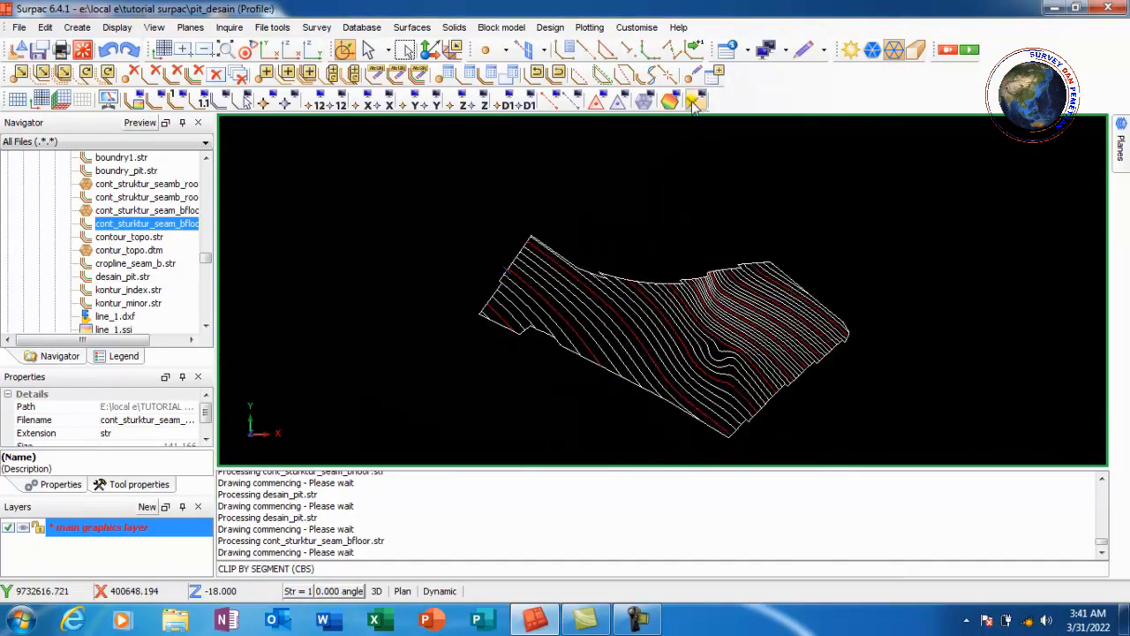
{"action": "left_click", "coordinate": [693, 102]}
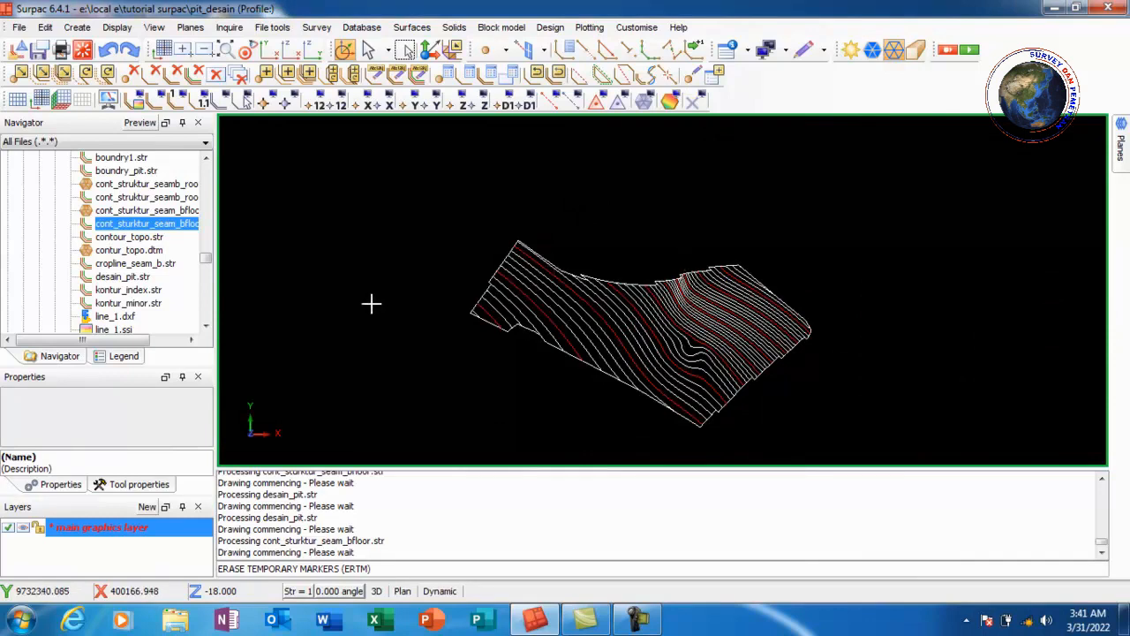
Load desain_pit.str into the view with the clipped floor contours and rotate to check them in 3D
{"action": "left_click", "coordinate": [129, 280]}
{"action": "left_click", "coordinate": [129, 280]}
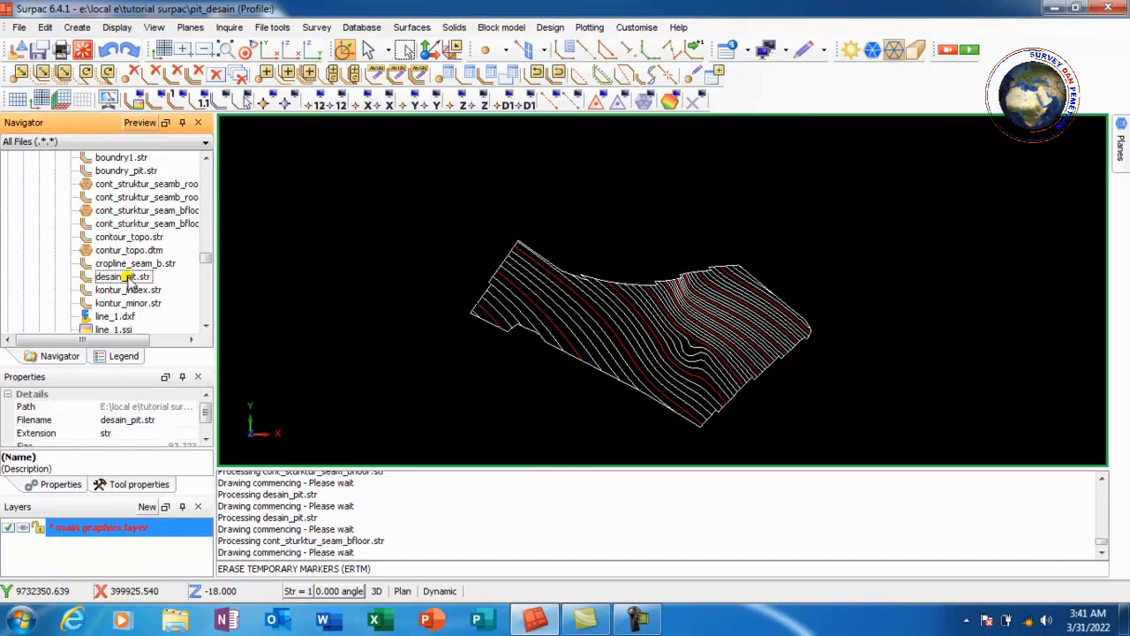
{"action": "middle_click_drag", "start_coordinate": [332, 325], "coordinate": [368, 328]}
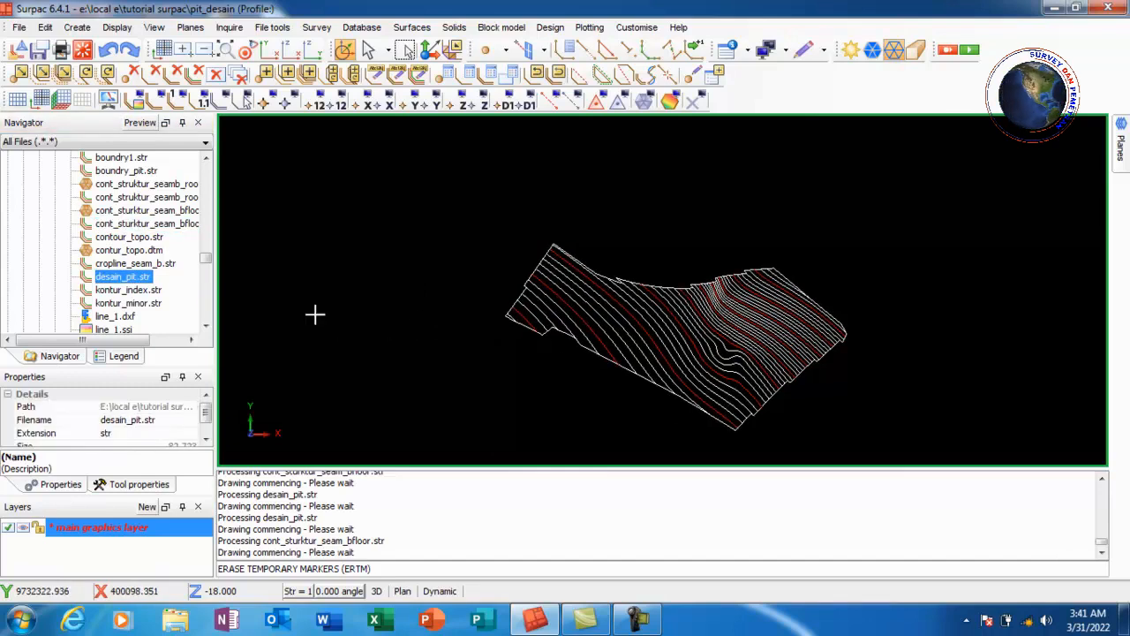
{"action": "left_click_drag", "start_coordinate": [129, 280], "coordinate": [356, 294]}
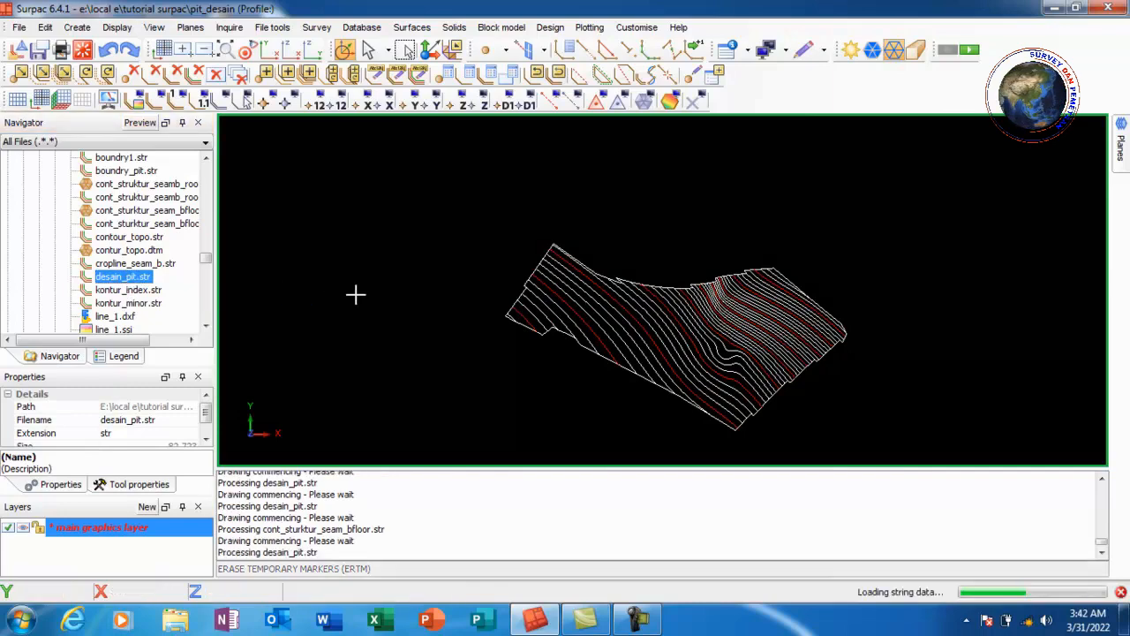
{"action": "left_click_drag", "start_coordinate": [572, 230], "coordinate": [638, 348]}
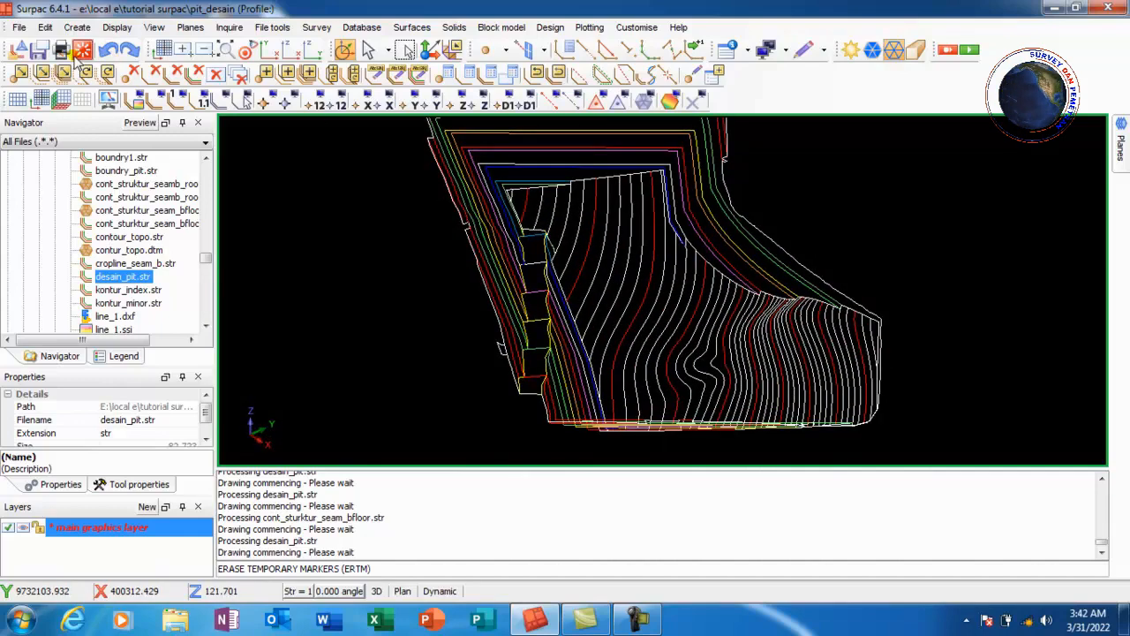
Save the combined layer as desain_pit.str, overwriting the existing file
{"action": "left_click", "coordinate": [38, 51]}
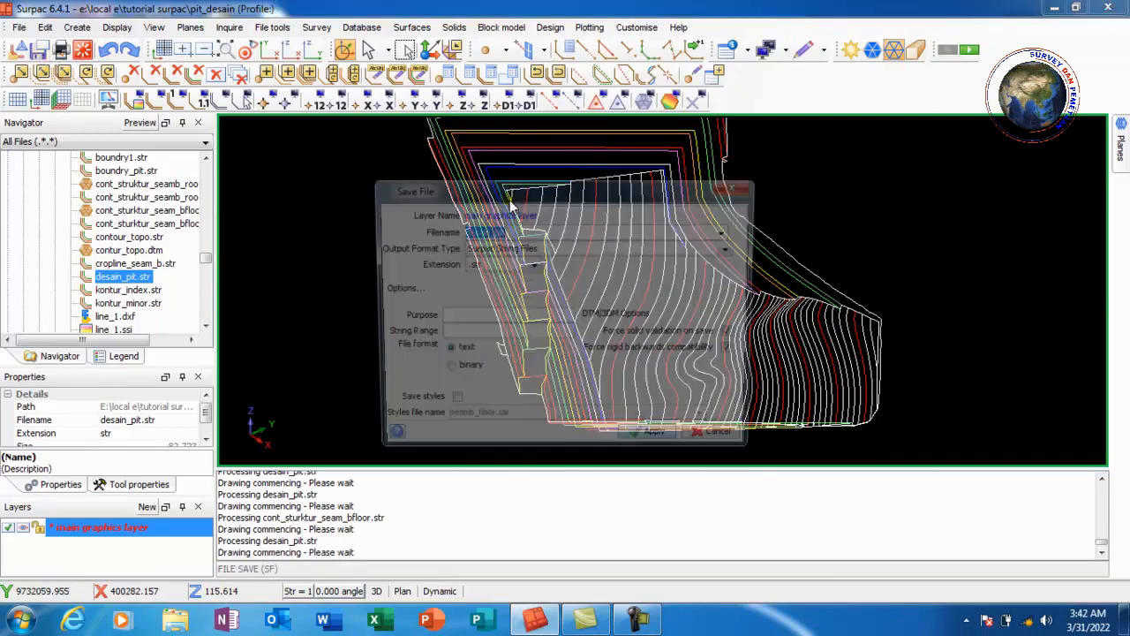
{"action": "left_click", "coordinate": [519, 231]}
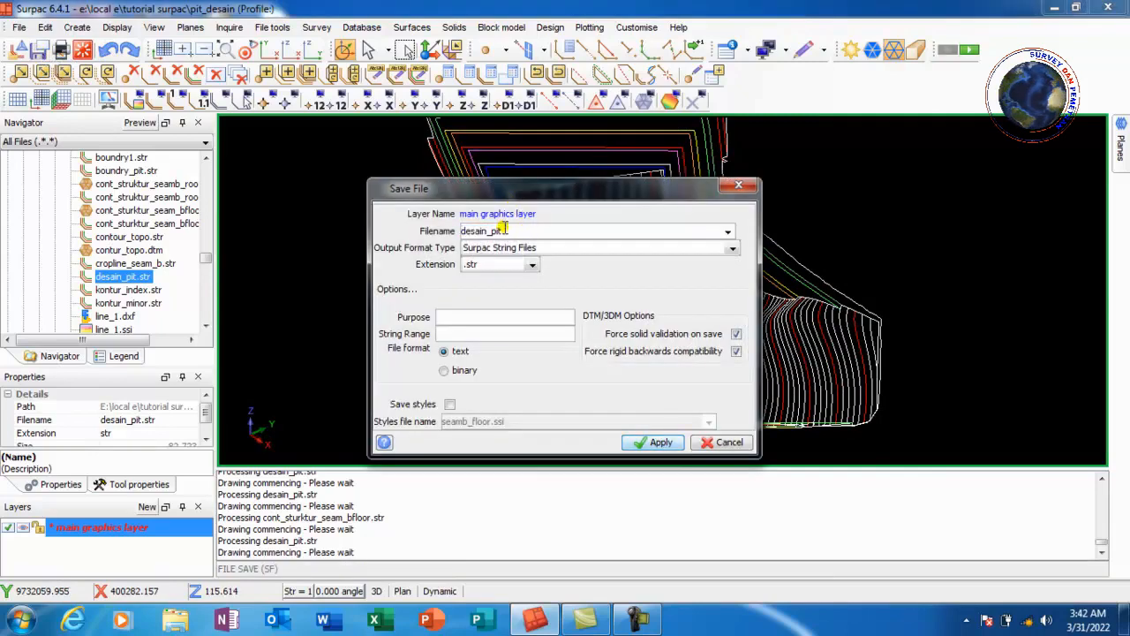
{"action": "left_click", "coordinate": [656, 441]}
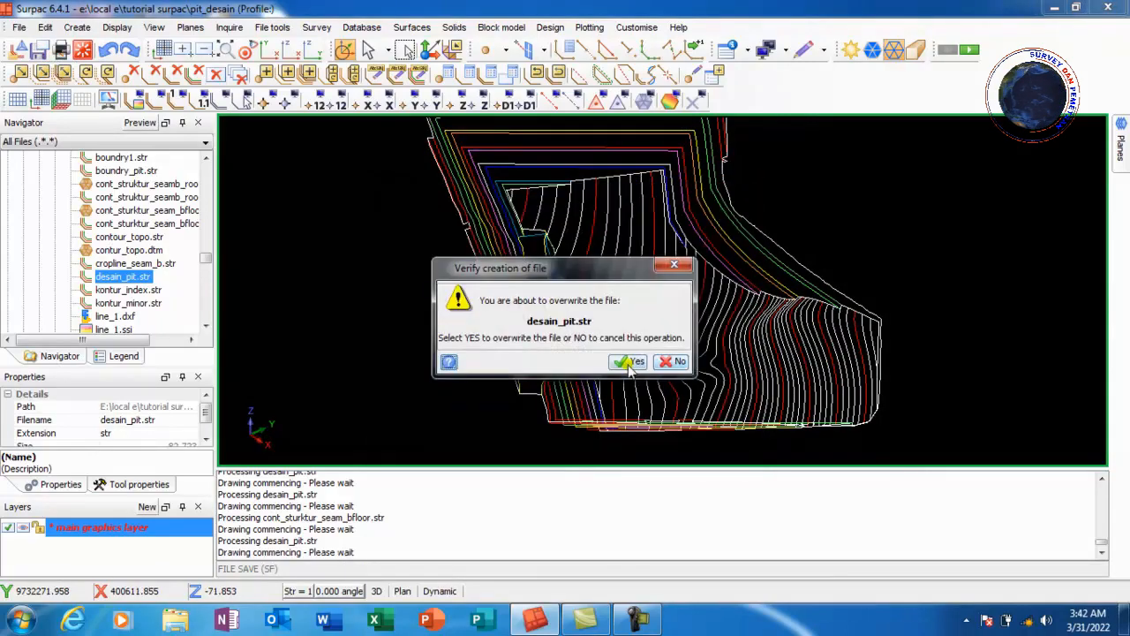
{"action": "left_click", "coordinate": [629, 364]}
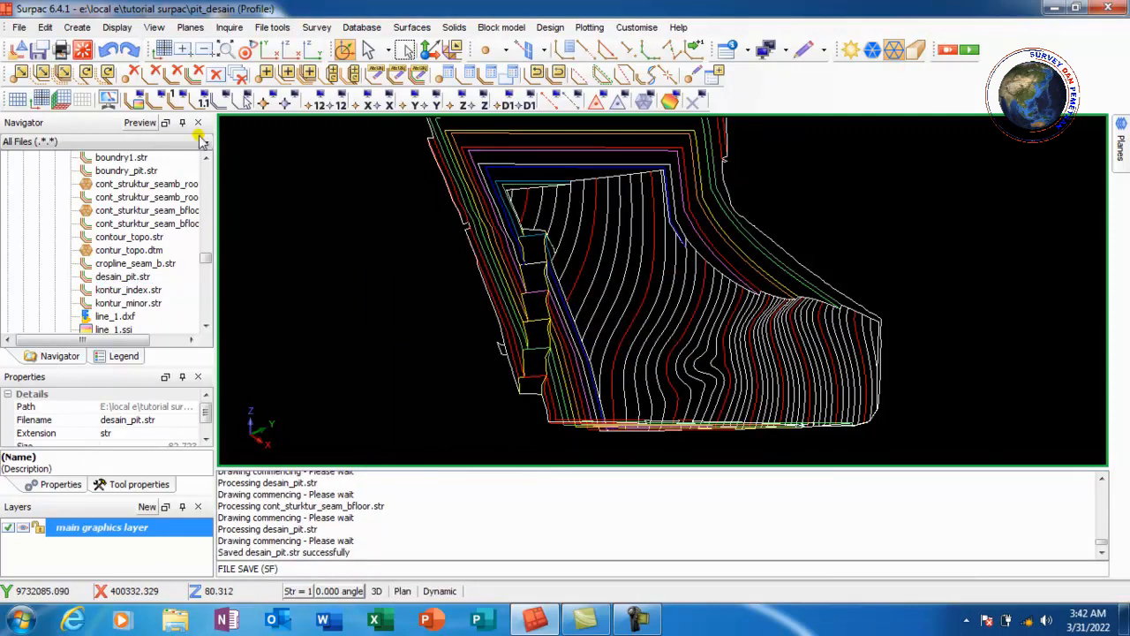
Clear the graphics, reopen desain_pit.str, and zoom into the pit's upper crest corner
{"action": "left_click", "coordinate": [83, 49]}
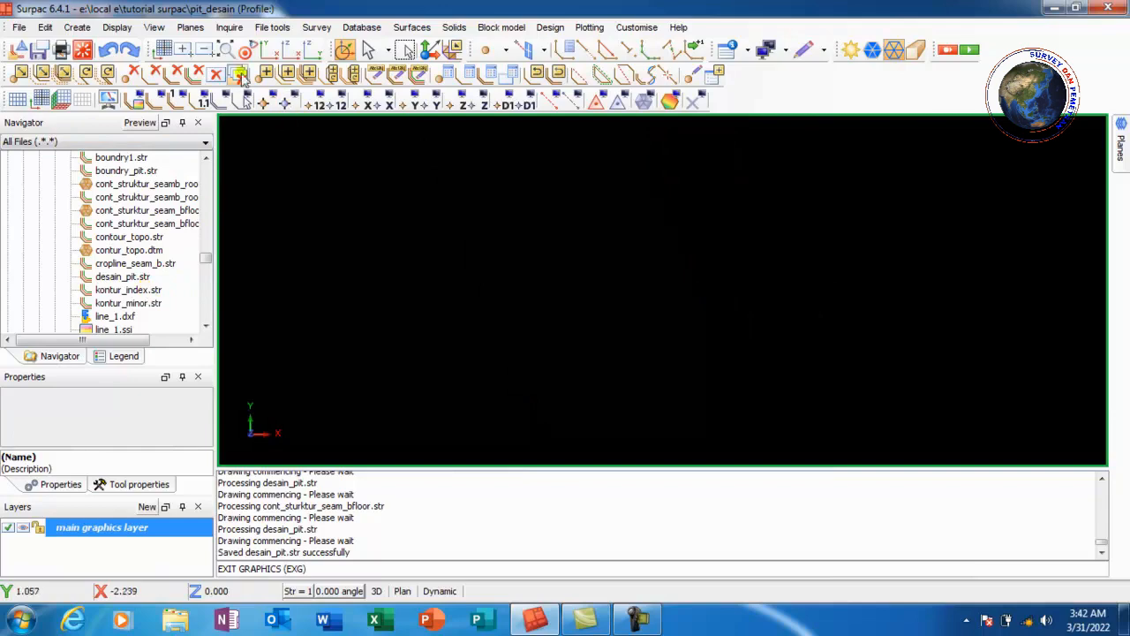
{"action": "double_click", "coordinate": [115, 279]}
{"action": "scroll", "coordinate": [645, 247], "scroll_direction": "down", "scroll_amount": 3}
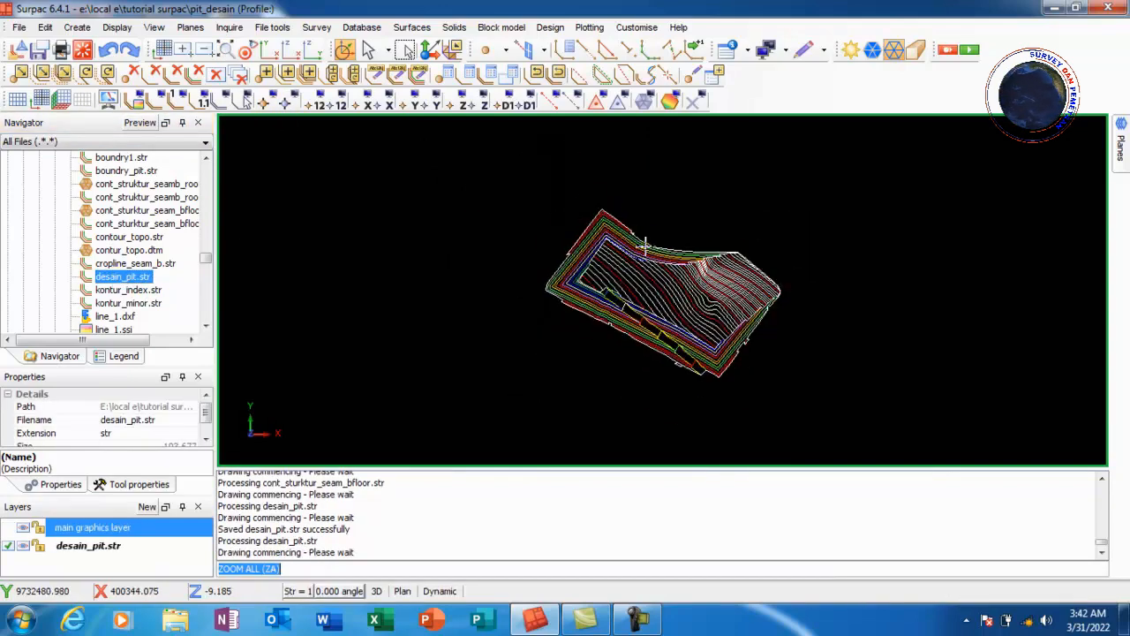
{"action": "scroll", "coordinate": [658, 292], "scroll_direction": "up", "scroll_amount": 4}
{"action": "scroll", "coordinate": [544, 217], "scroll_direction": "down", "scroll_amount": 4}
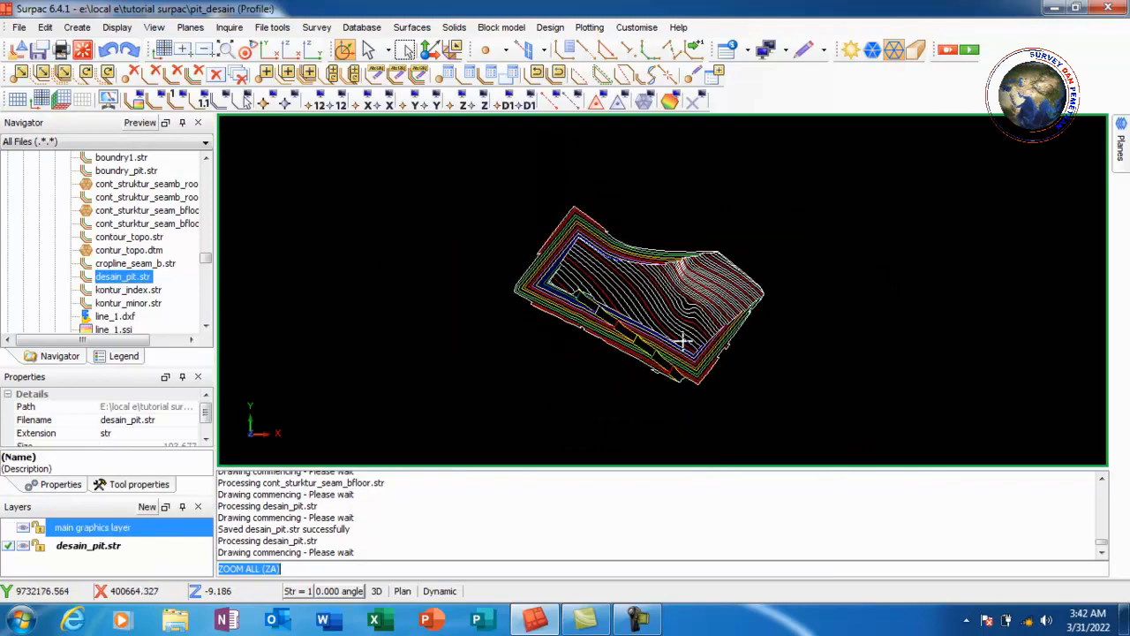
{"action": "left_click_drag", "start_coordinate": [683, 340], "coordinate": [606, 323]}
{"action": "scroll", "coordinate": [658, 195], "scroll_direction": "up", "scroll_amount": 3}
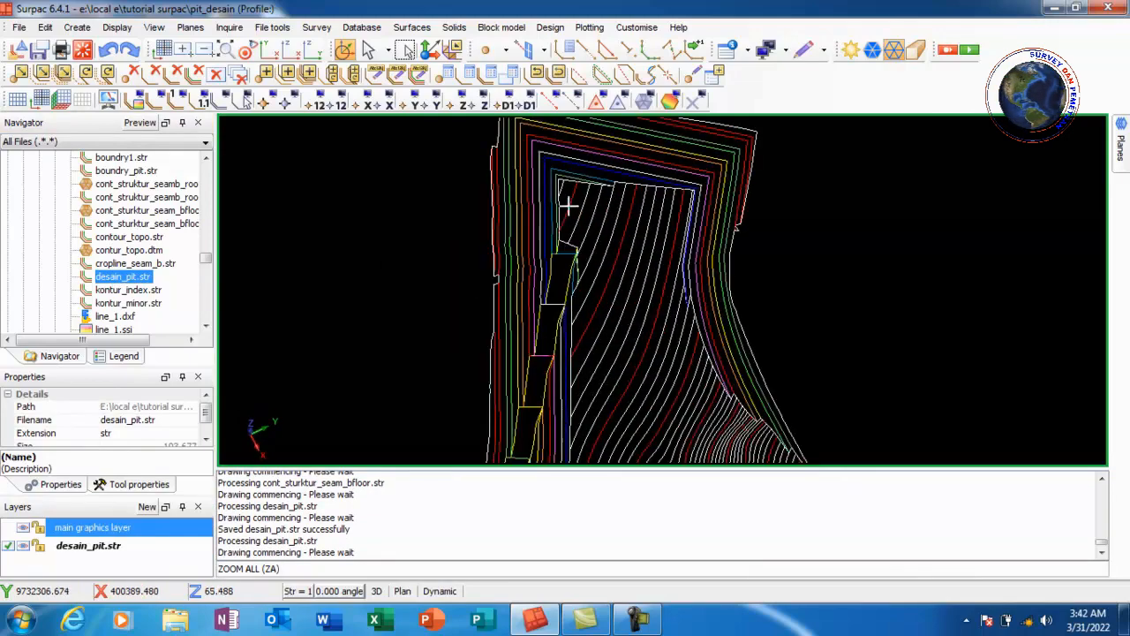
{"action": "scroll", "coordinate": [515, 217], "scroll_direction": "down", "scroll_amount": 1}
{"action": "scroll", "coordinate": [674, 187], "scroll_direction": "up", "scroll_amount": 3}
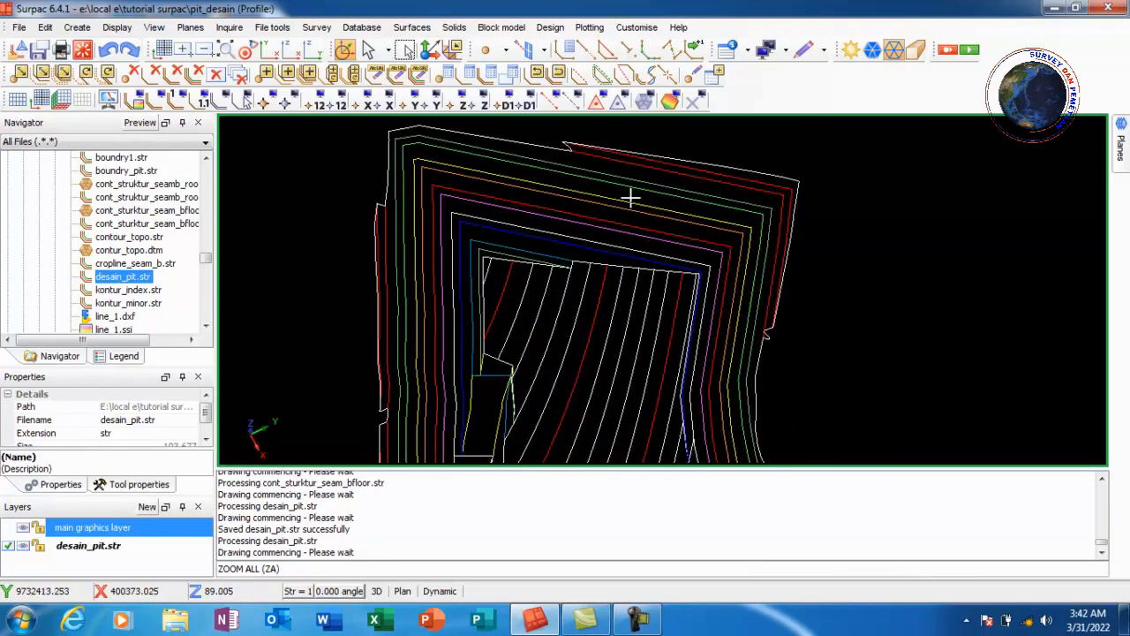
{"action": "scroll", "coordinate": [632, 198], "scroll_direction": "down", "scroll_amount": 1}
{"action": "scroll", "coordinate": [710, 219], "scroll_direction": "up", "scroll_amount": 2}
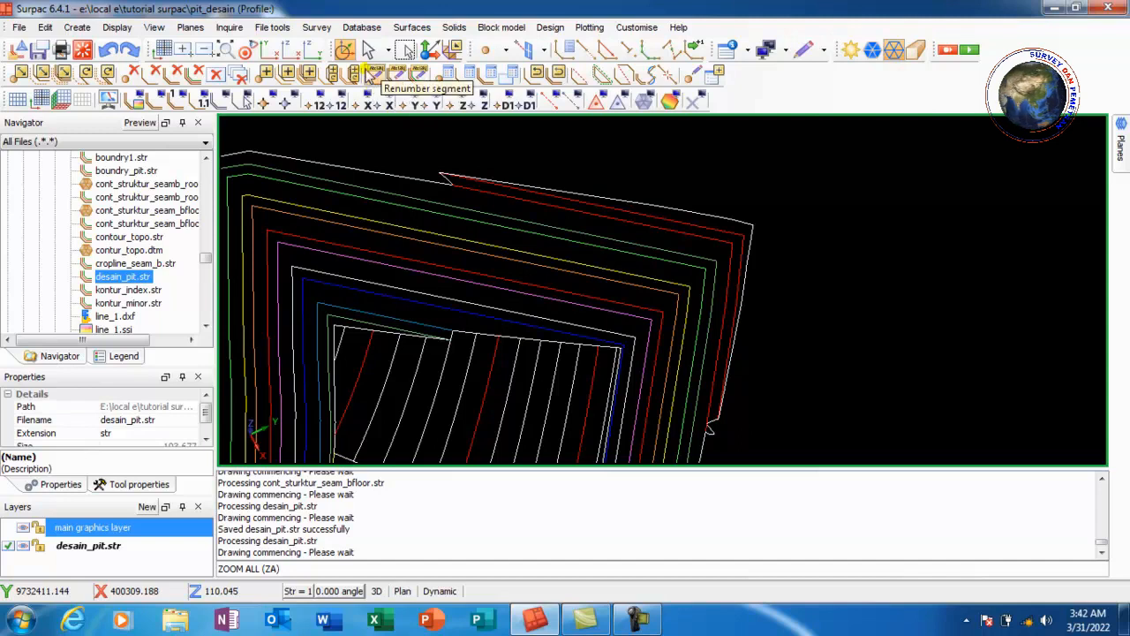
Start Renumber segment and reassign the string 2 crest segment to string 5
{"action": "left_click", "coordinate": [374, 76]}
{"action": "scroll", "coordinate": [630, 225], "scroll_direction": "up", "scroll_amount": 1}
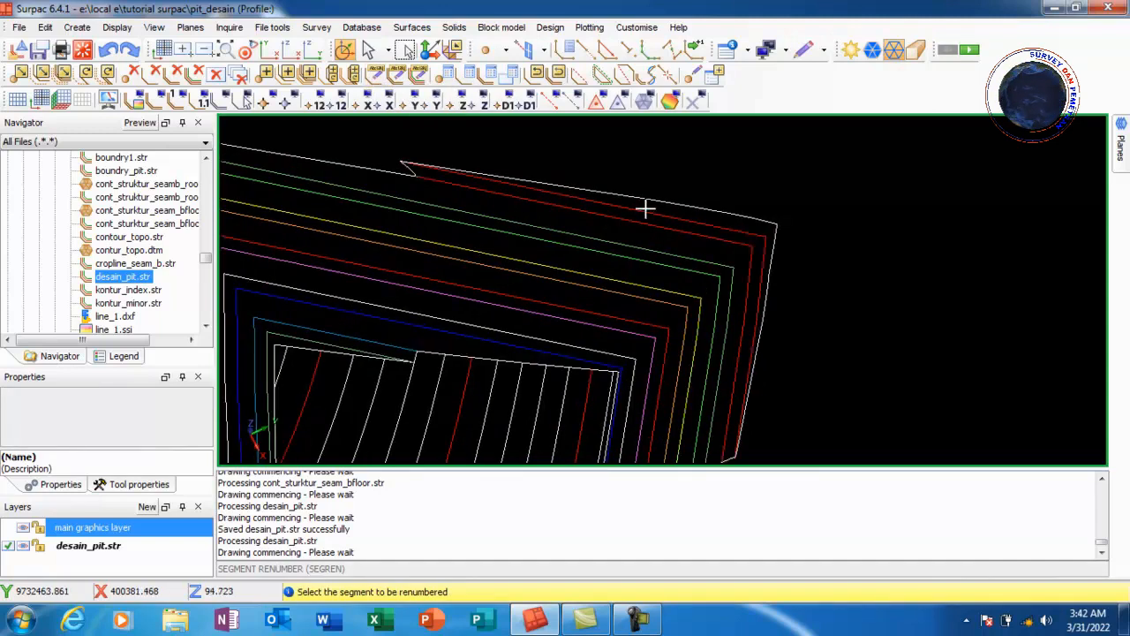
{"action": "left_click", "coordinate": [647, 212]}
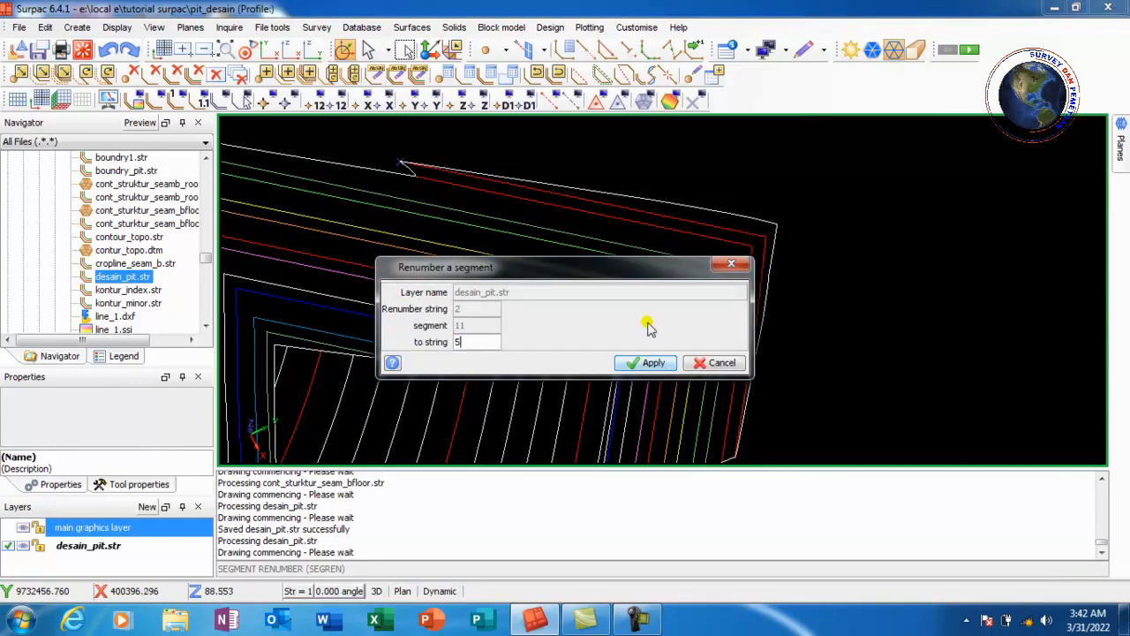
{"action": "left_click", "coordinate": [646, 362]}
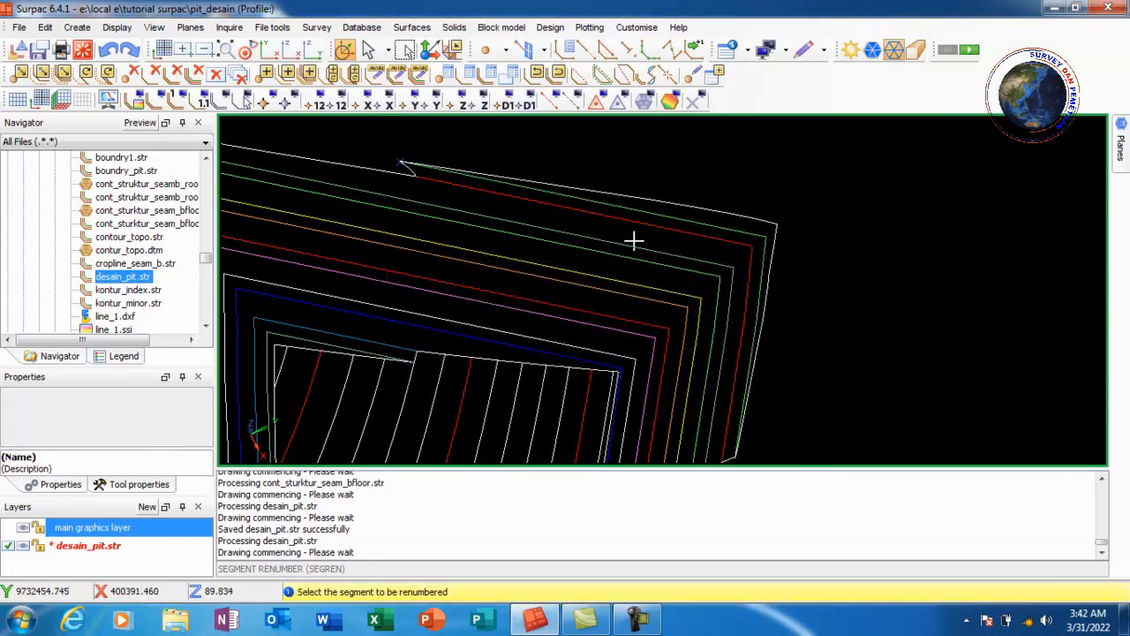
Renumber the next two pit contour segments, setting the string 5 segment to string 8
{"action": "scroll", "coordinate": [610, 224], "scroll_direction": "down", "scroll_amount": 2}
{"action": "scroll", "coordinate": [719, 291], "scroll_direction": "up", "scroll_amount": 2}
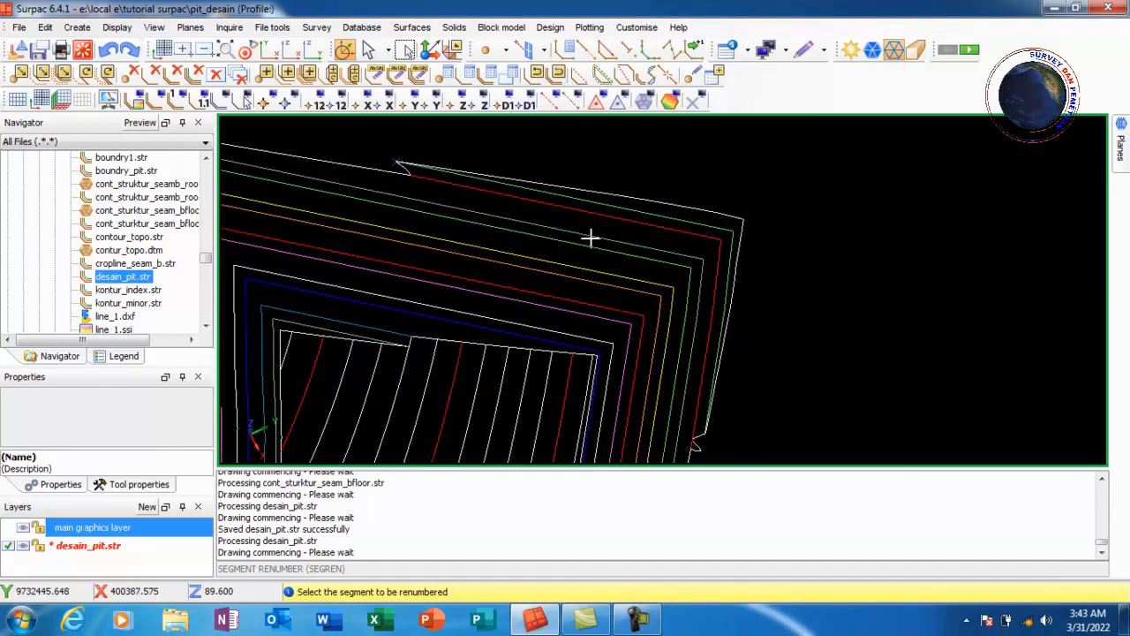
{"action": "left_click", "coordinate": [597, 240]}
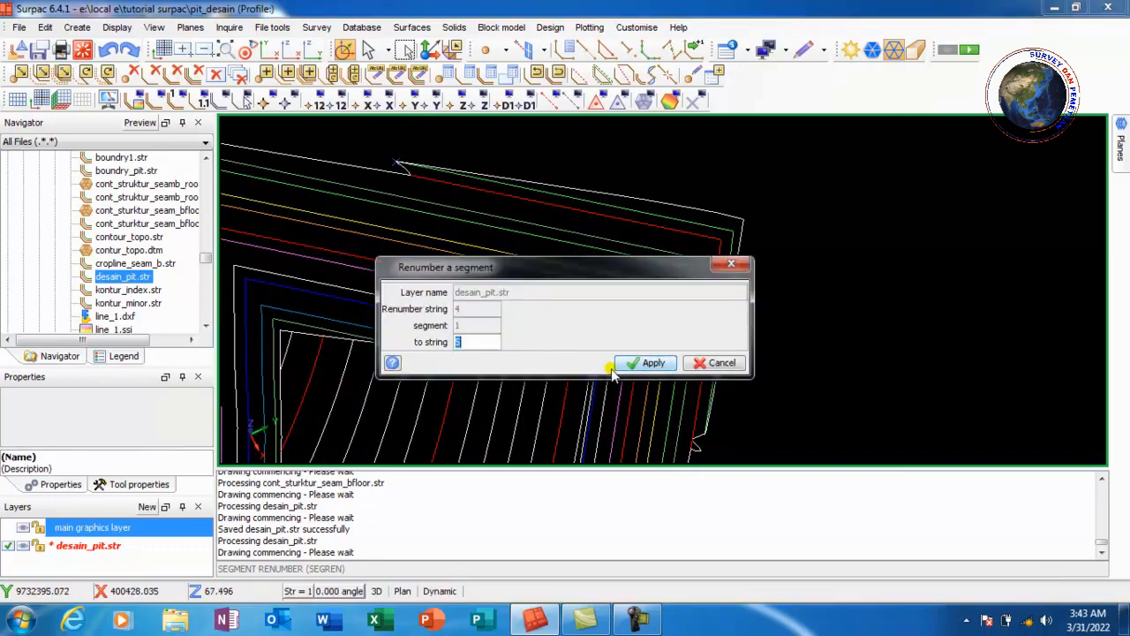
{"action": "left_click", "coordinate": [643, 363]}
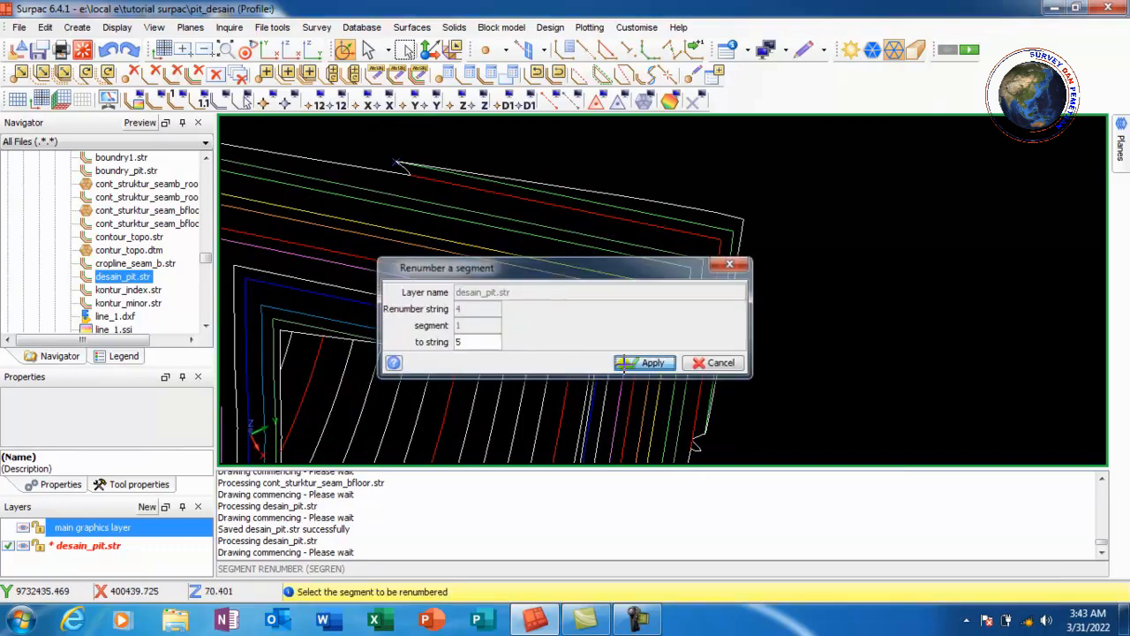
{"action": "left_click", "coordinate": [580, 244]}
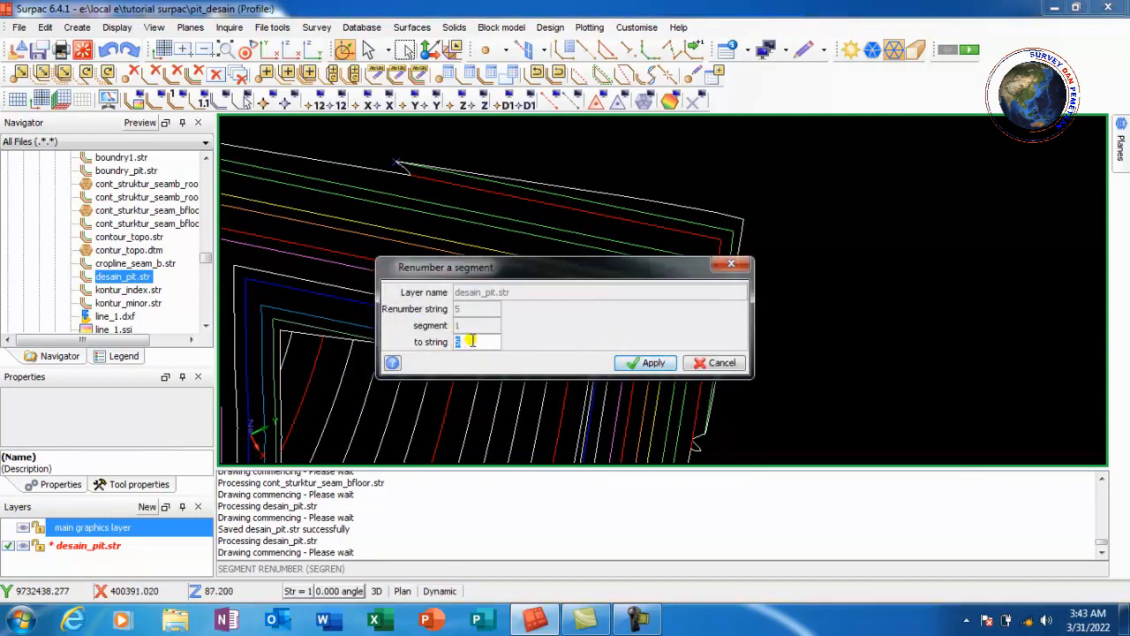
{"action": "left_click", "coordinate": [652, 364]}
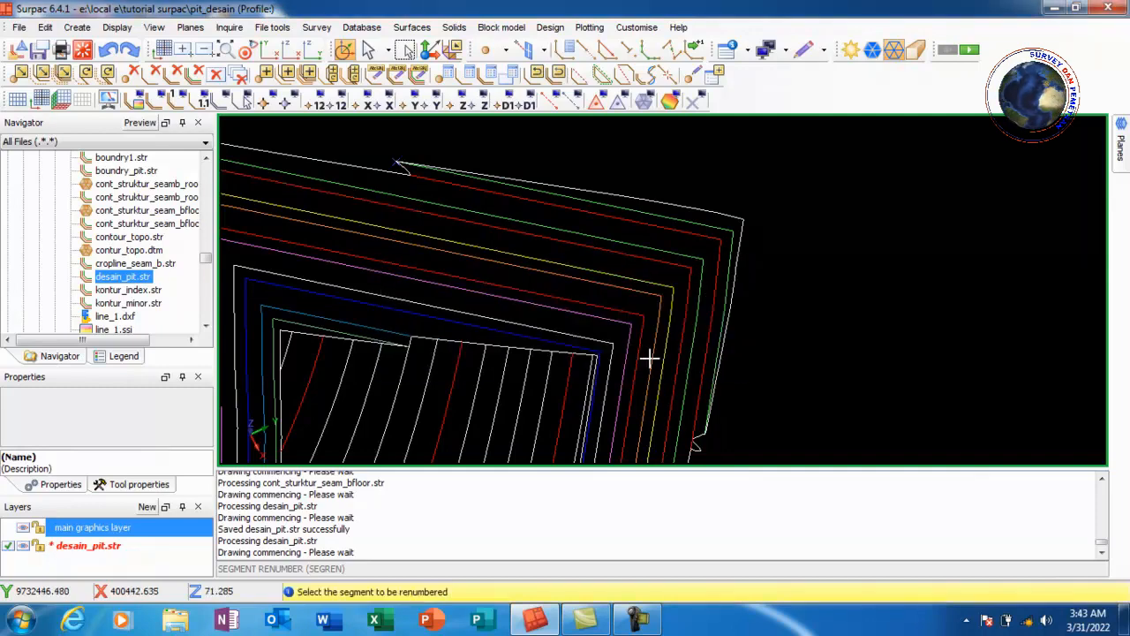
Renumber two more contour segments, assigning the string 7 segment to string 8
{"action": "left_click", "coordinate": [574, 272]}
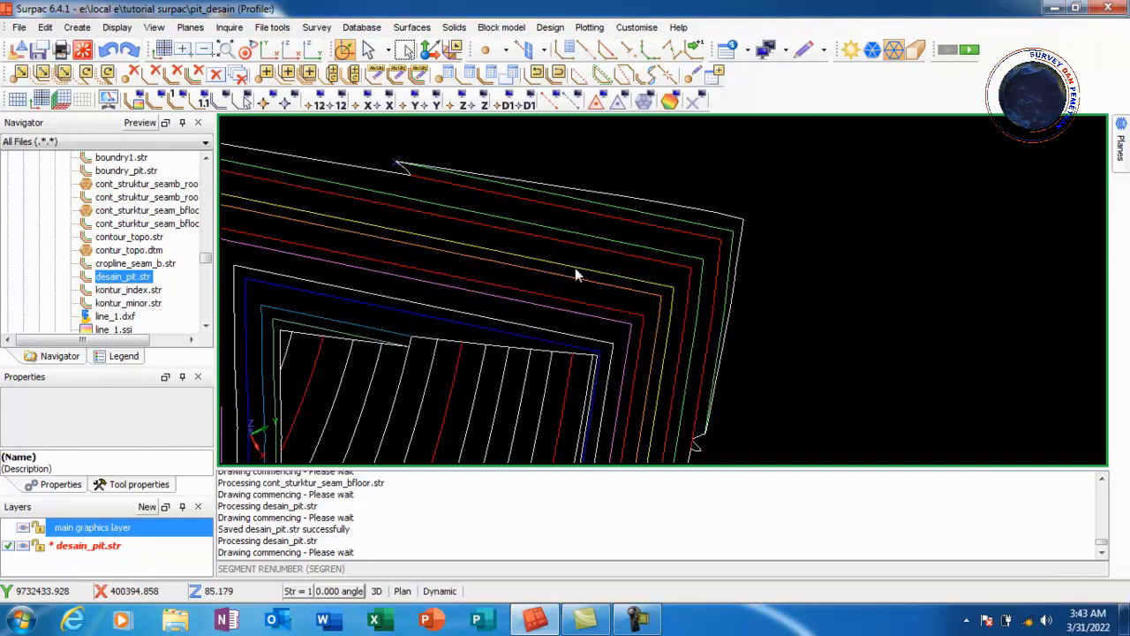
{"action": "left_click", "coordinate": [652, 363]}
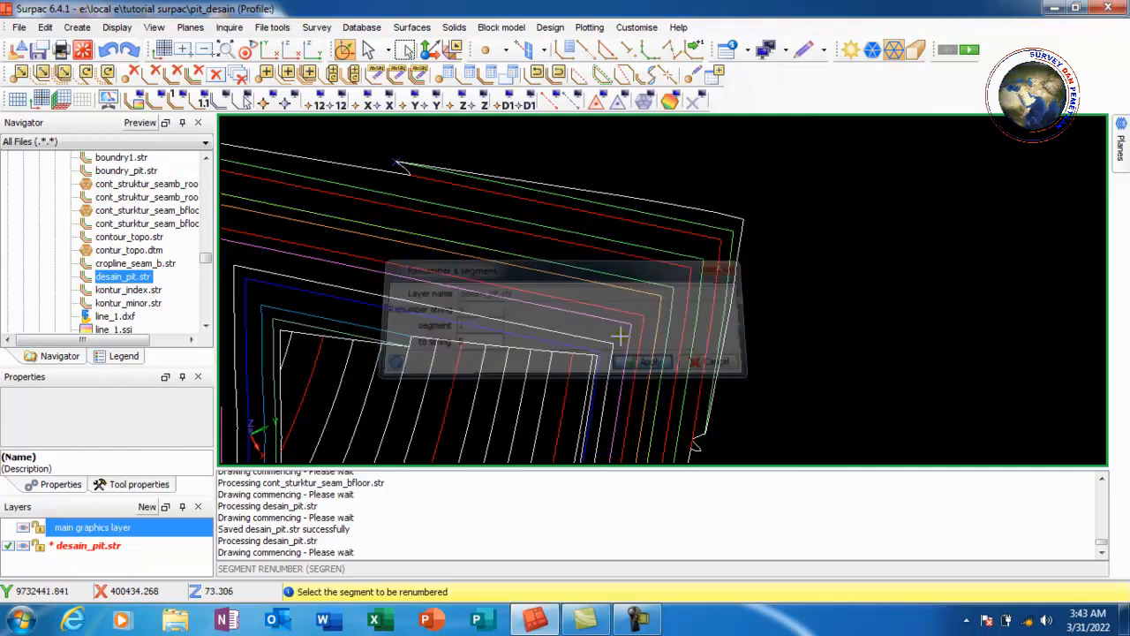
{"action": "left_click", "coordinate": [561, 278]}
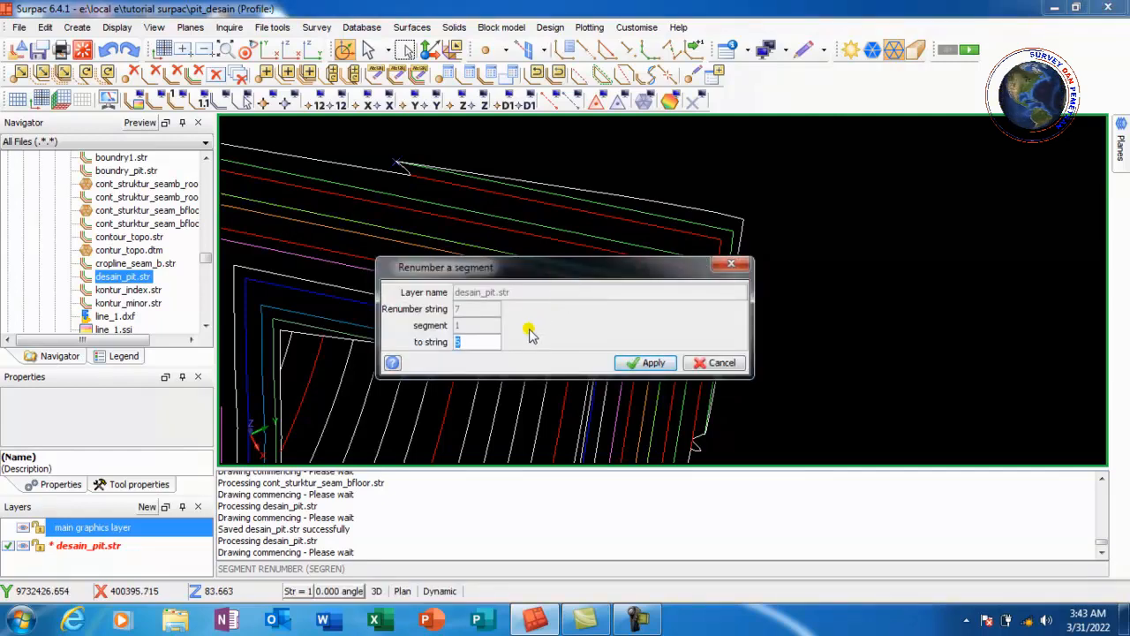
{"action": "type", "text": "8"}
{"action": "left_click", "coordinate": [649, 363]}
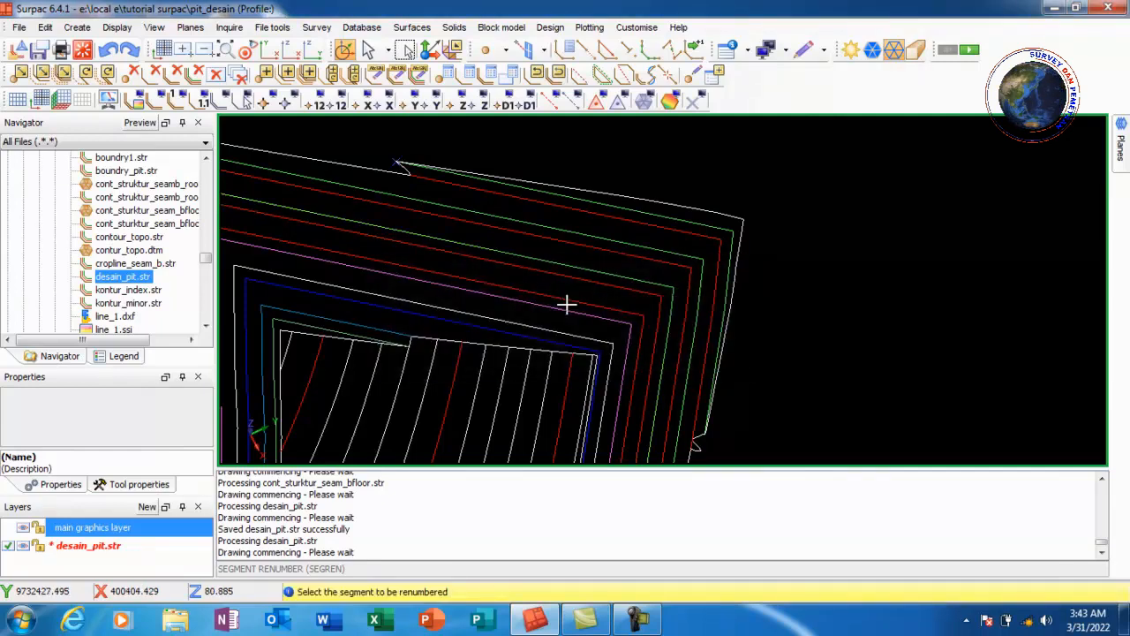
Renumber the following contour segments, including the string 10 segment, to string 5
{"action": "left_click", "coordinate": [542, 286]}
{"action": "type", "text": "5"}
{"action": "key", "text": "Return"}
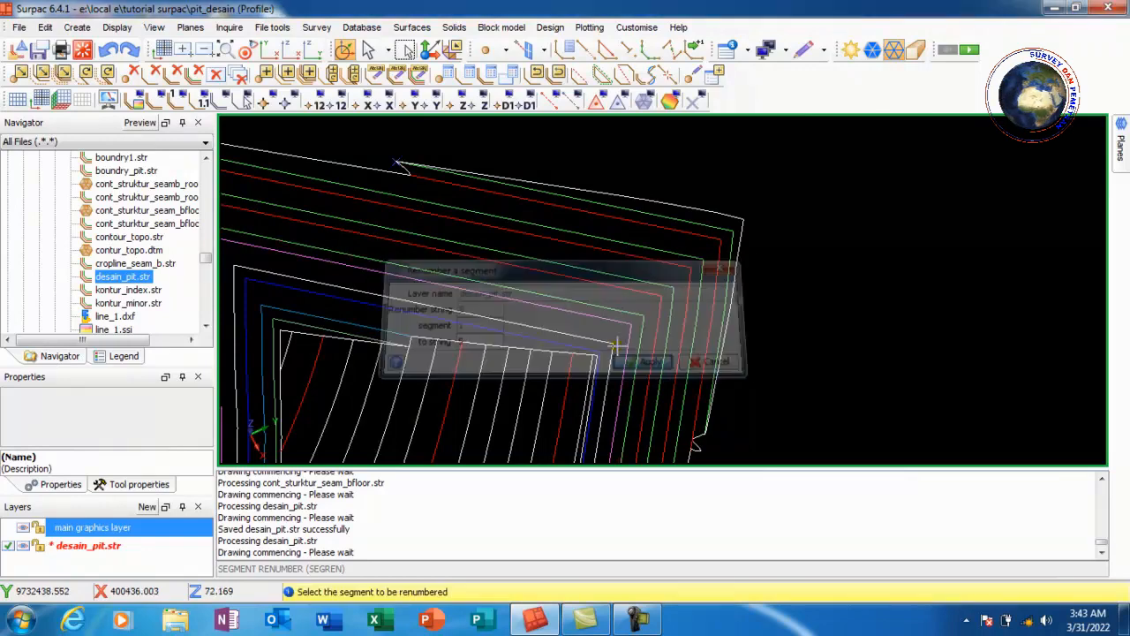
{"action": "left_click", "coordinate": [560, 313]}
{"action": "left_click", "coordinate": [650, 363]}
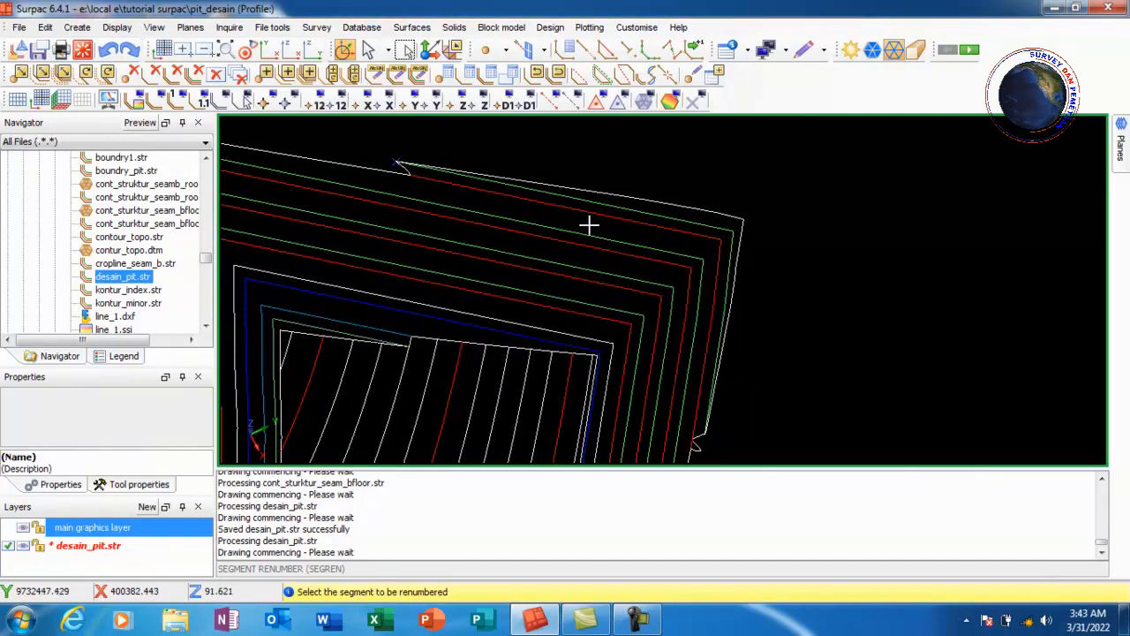
{"action": "left_click", "coordinate": [677, 299]}
{"action": "type", "text": "5"}
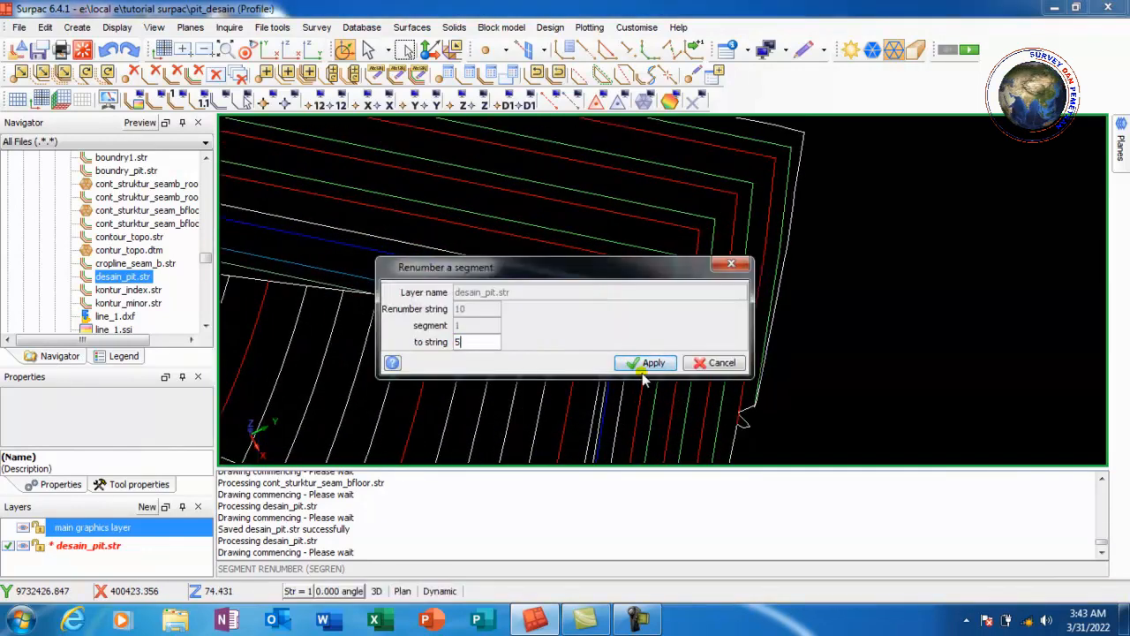
{"action": "left_click", "coordinate": [645, 365]}
Renumber the remaining pit contour segments to string 5, then exit the renumber command
{"action": "left_click", "coordinate": [553, 323]}
{"action": "type", "text": "5"}
{"action": "left_click", "coordinate": [645, 363]}
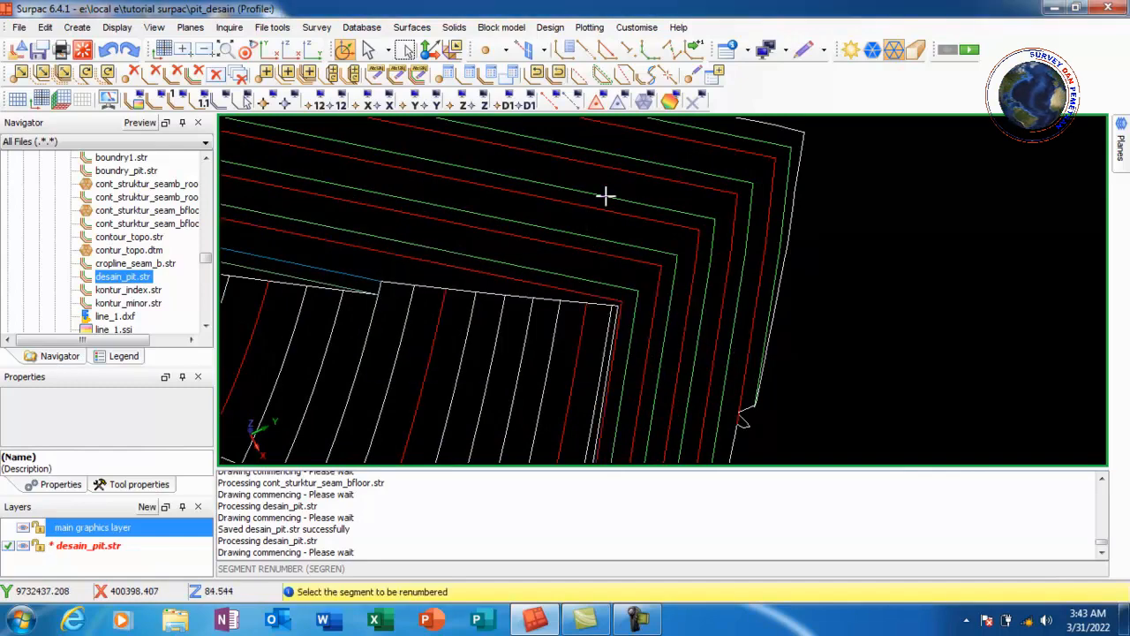
{"action": "scroll", "coordinate": [606, 196], "scroll_direction": "down", "scroll_amount": 5}
{"action": "scroll", "coordinate": [590, 247], "scroll_direction": "up", "scroll_amount": 5}
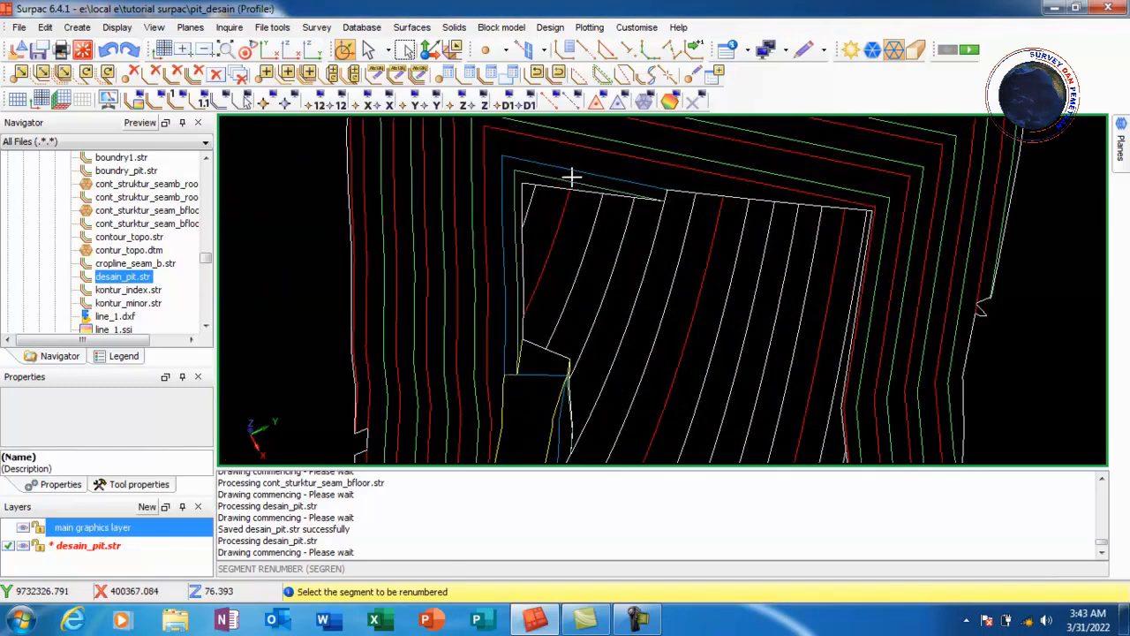
{"action": "left_click", "coordinate": [504, 197]}
{"action": "type", "text": "5"}
{"action": "left_click", "coordinate": [645, 363]}
{"action": "scroll", "coordinate": [553, 185], "scroll_direction": "down", "scroll_amount": 5}
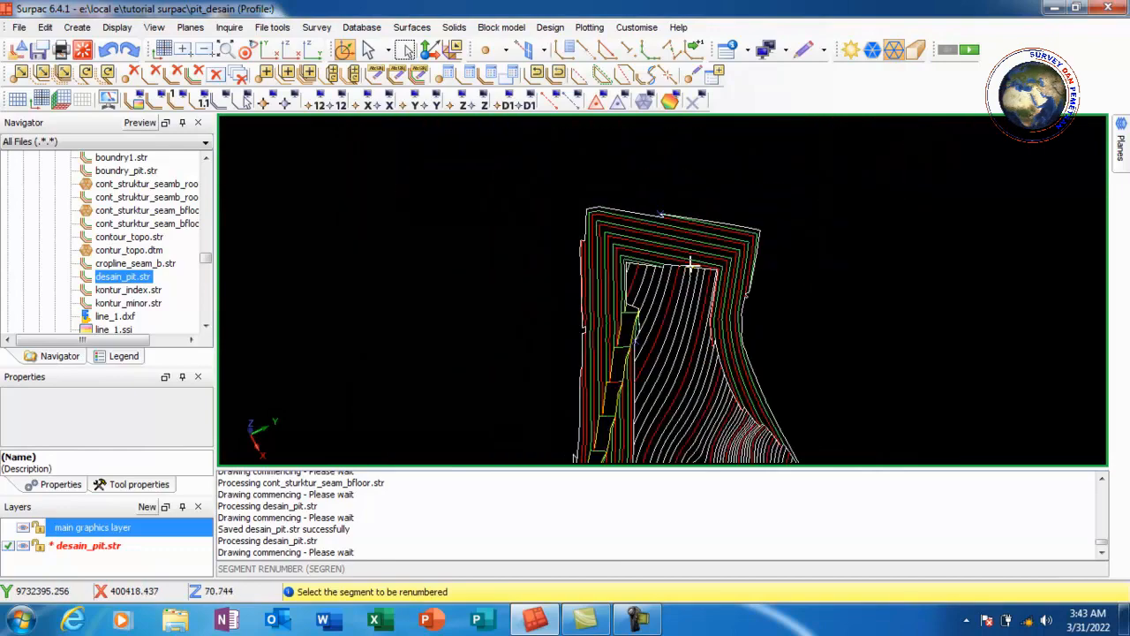
{"action": "key", "text": "Escape"}
{"action": "left_click_drag", "start_coordinate": [664, 379], "coordinate": [762, 298]}
{"action": "scroll", "coordinate": [676, 344], "scroll_direction": "up", "scroll_amount": 5}
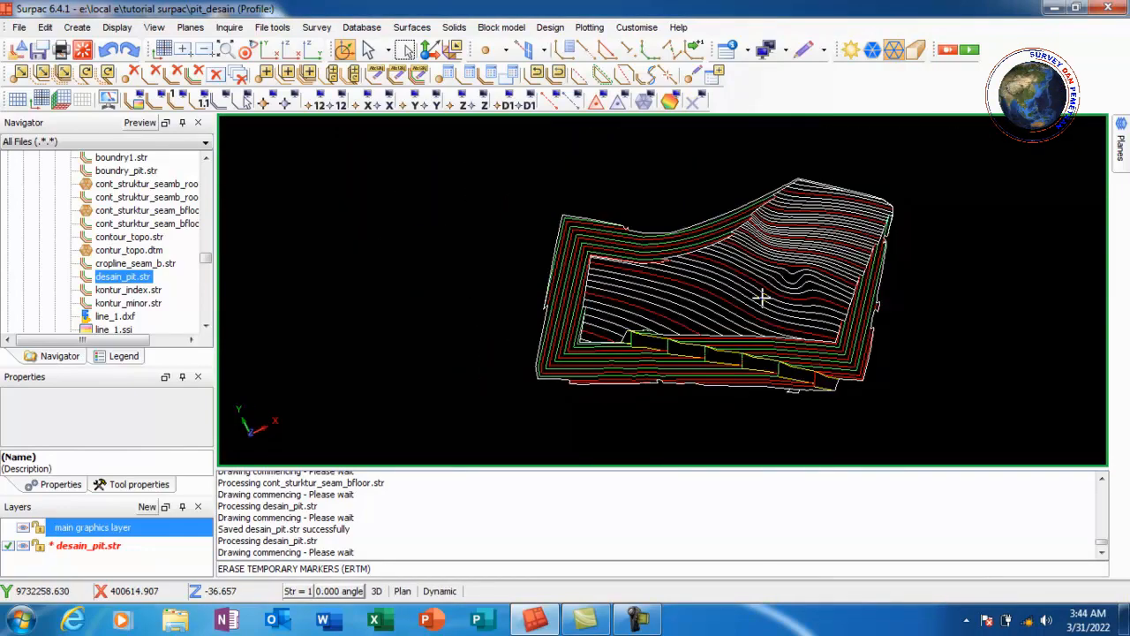